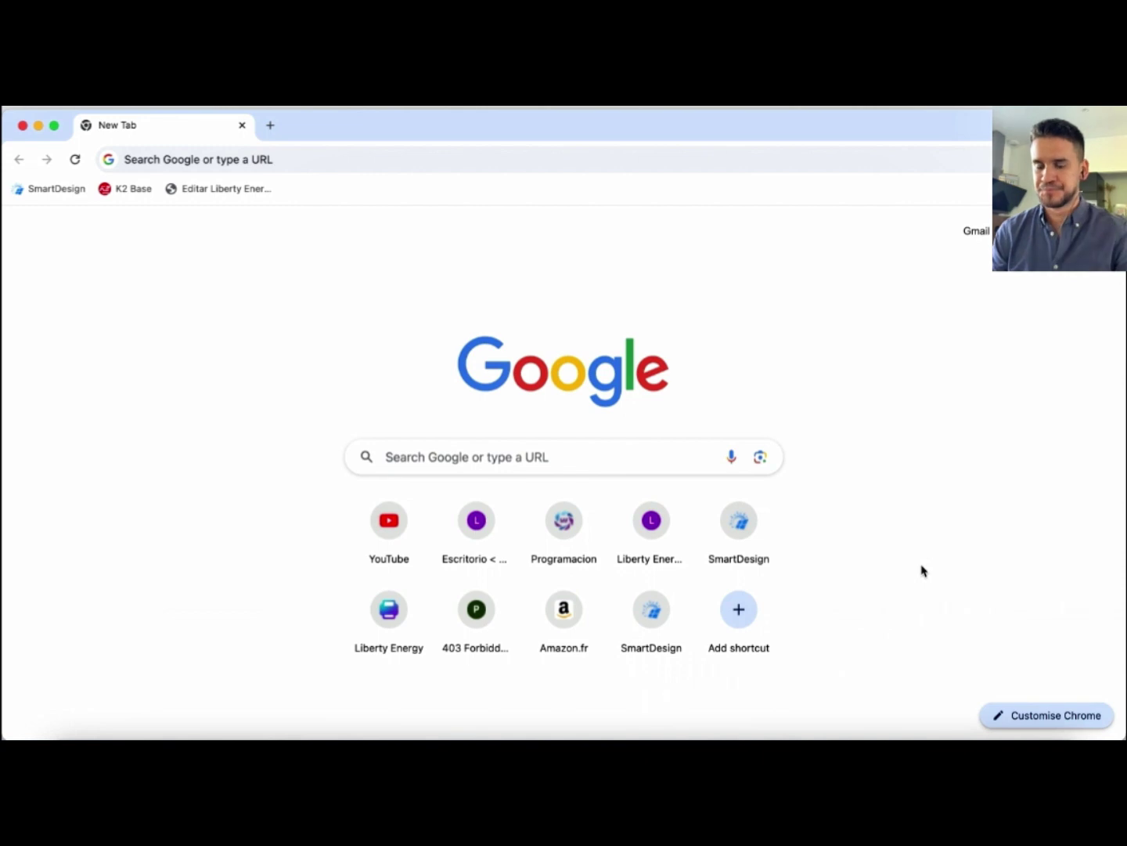
Search Google for "fusion solar smart design" and open Huawei's SmartDesign site
click(500, 464)
text(fusion s)
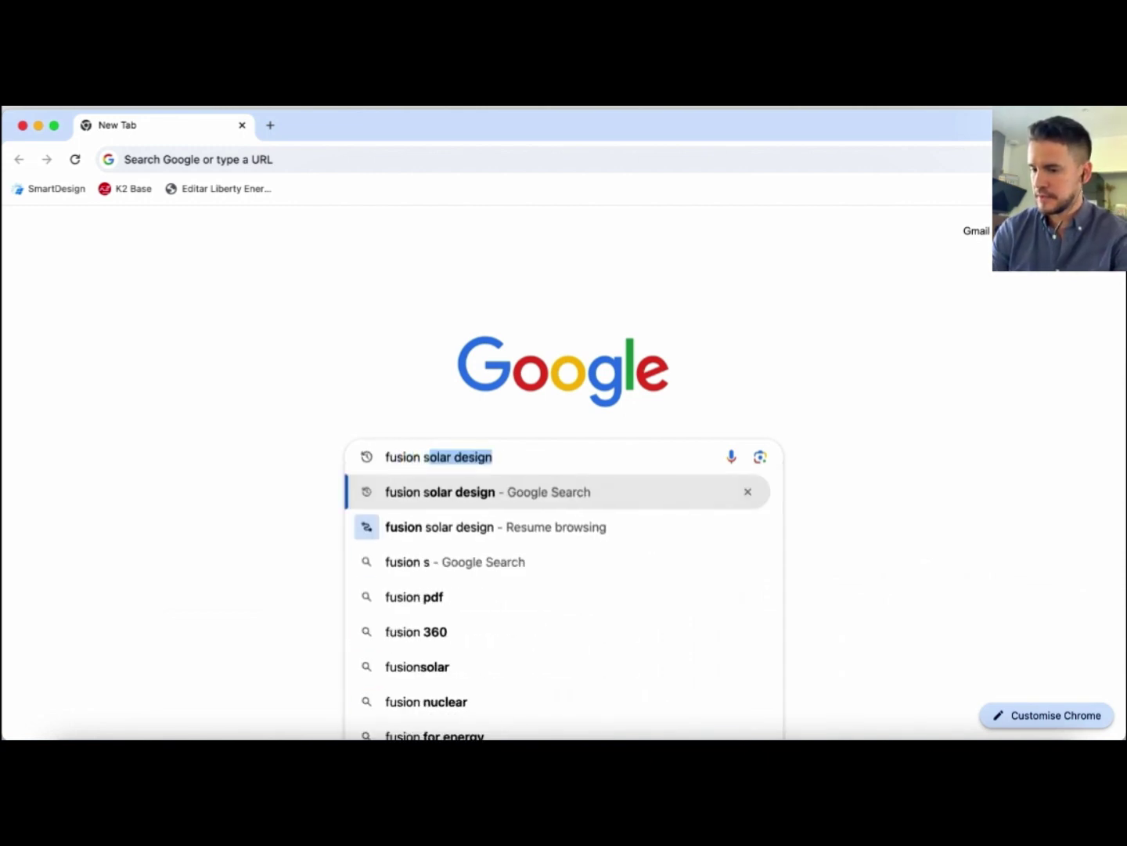
text(olar s)
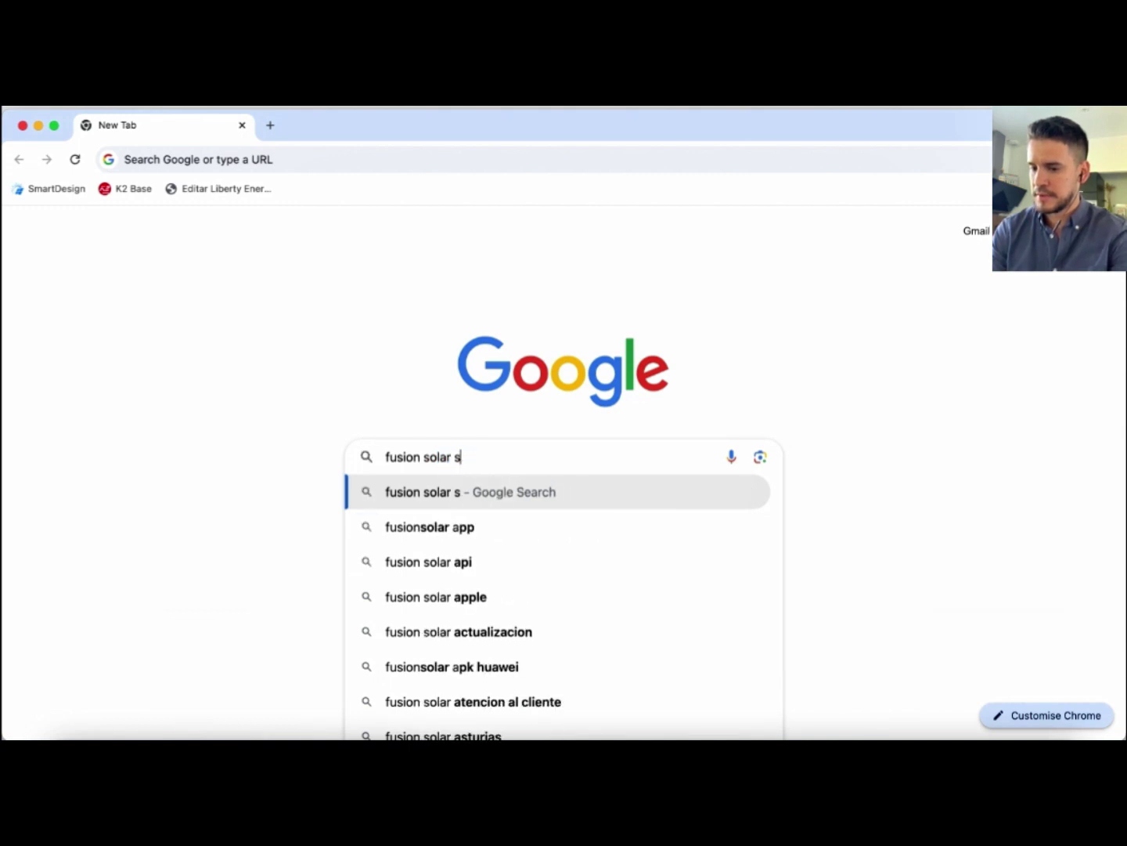
text(mart design)
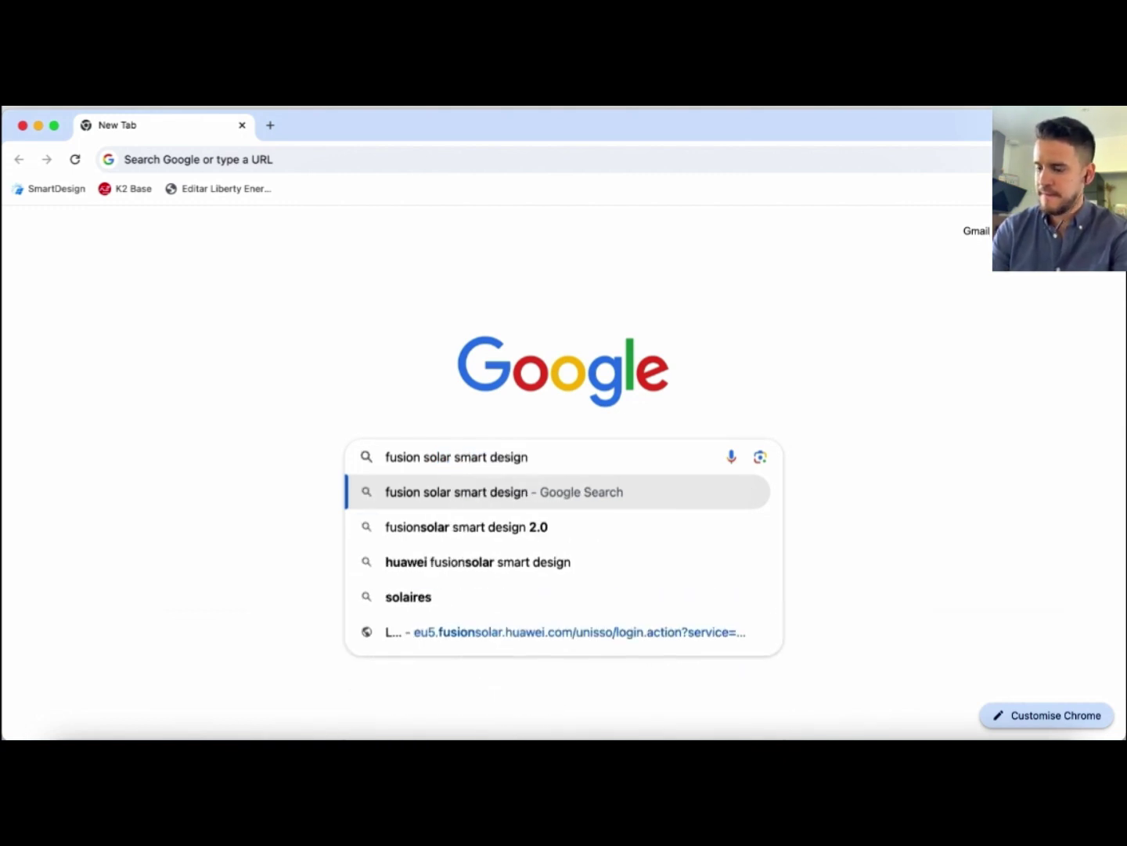
key(Return)
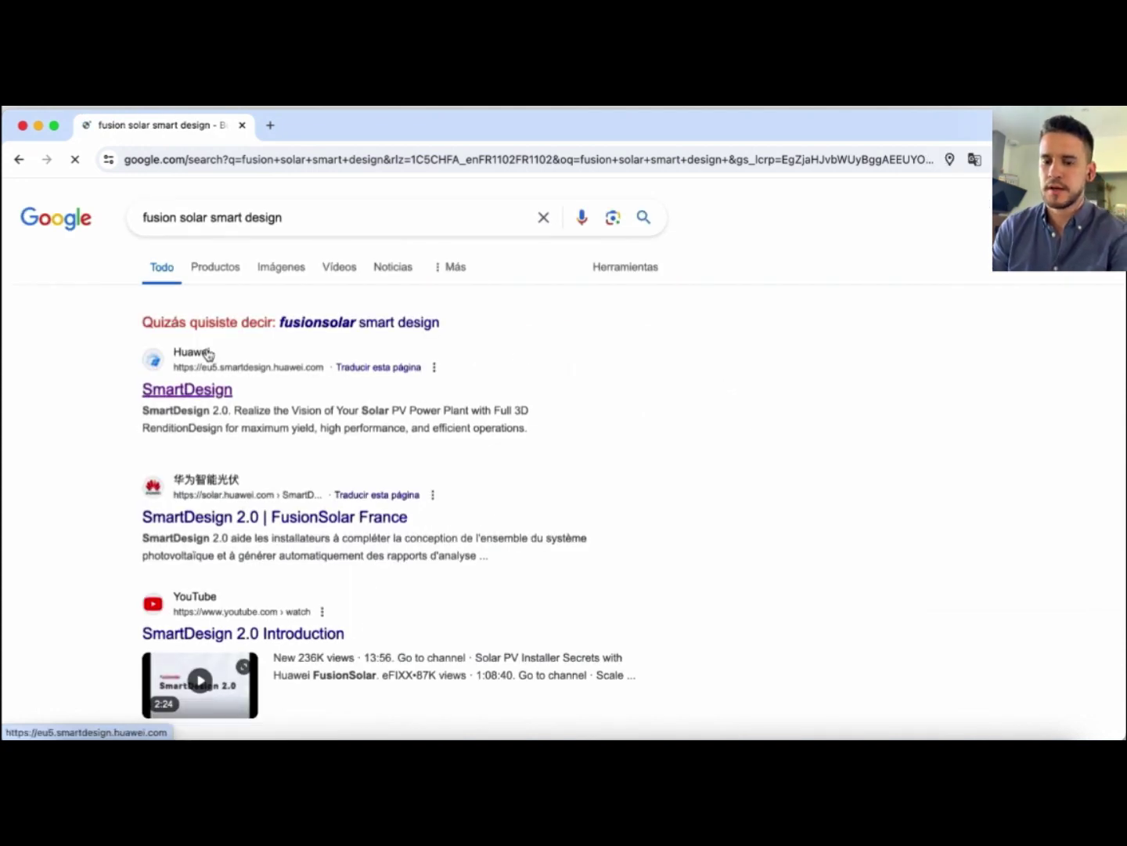
click(190, 396)
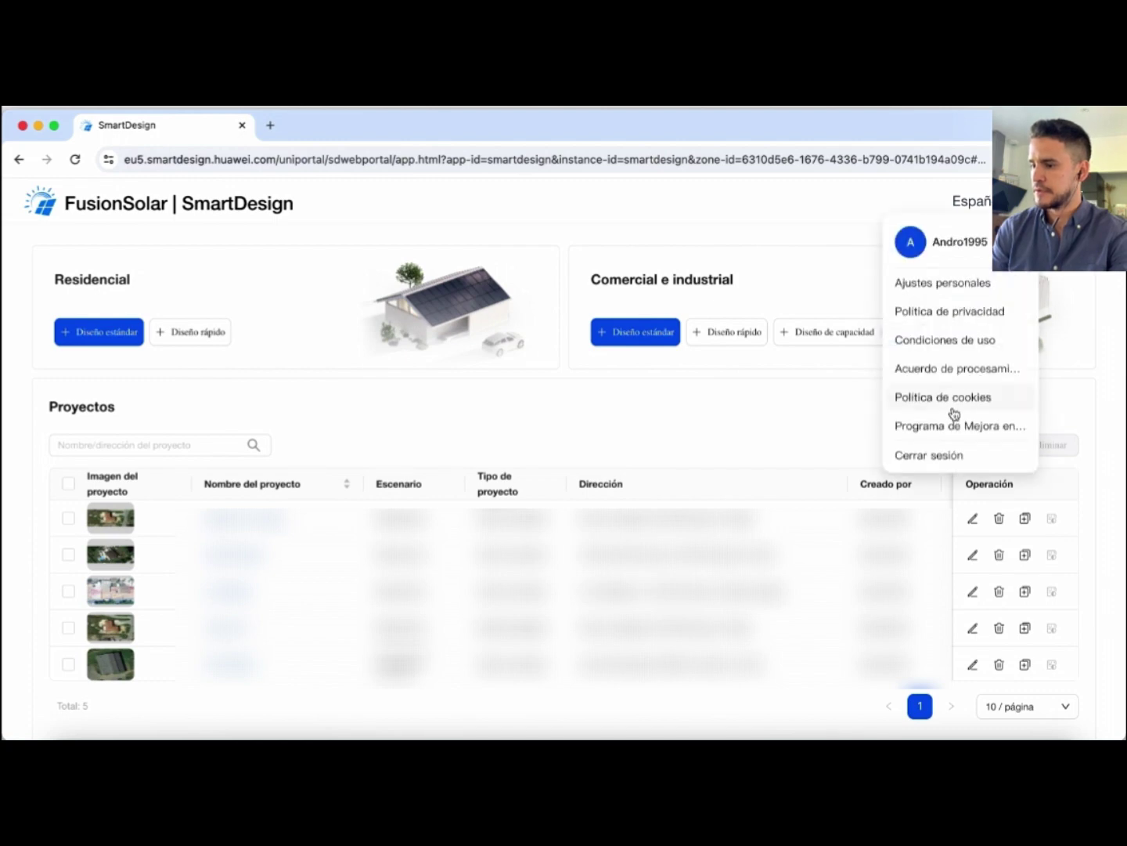
Log out of the current SmartDesign session and open the FusionSolar login page
click(952, 458)
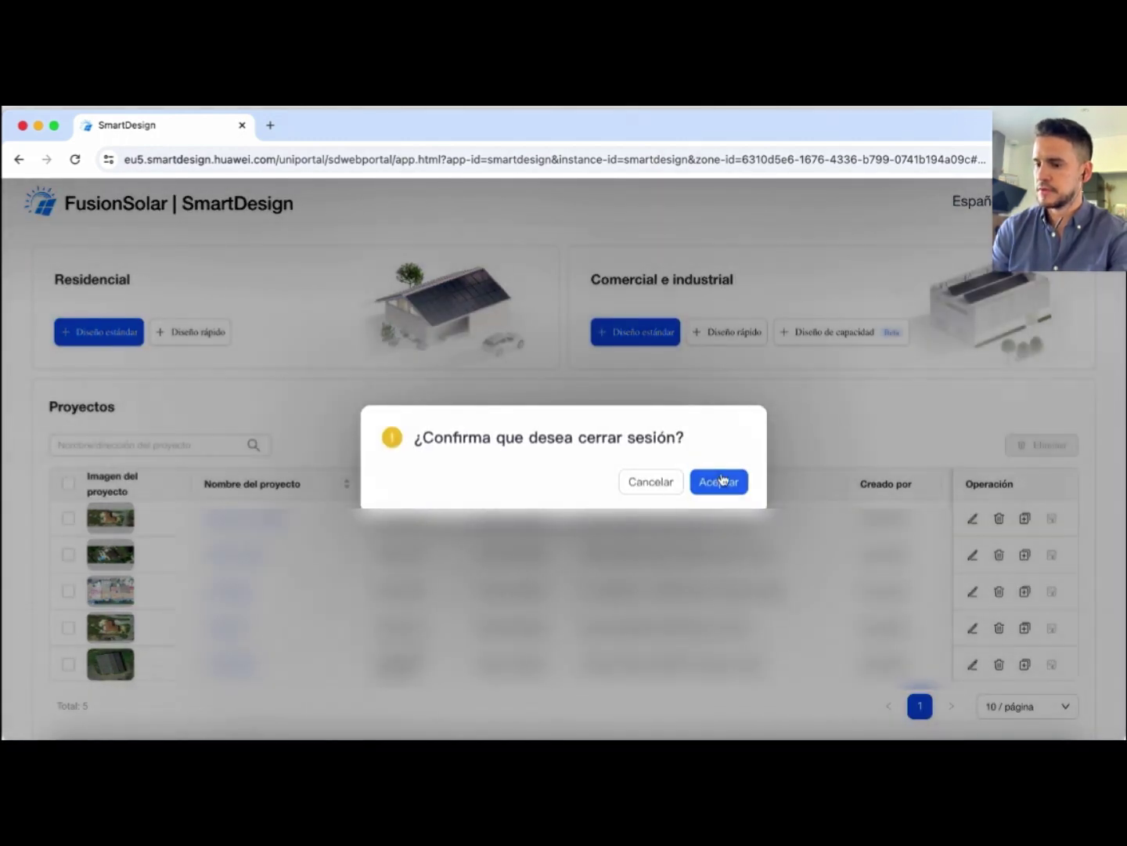
click(722, 481)
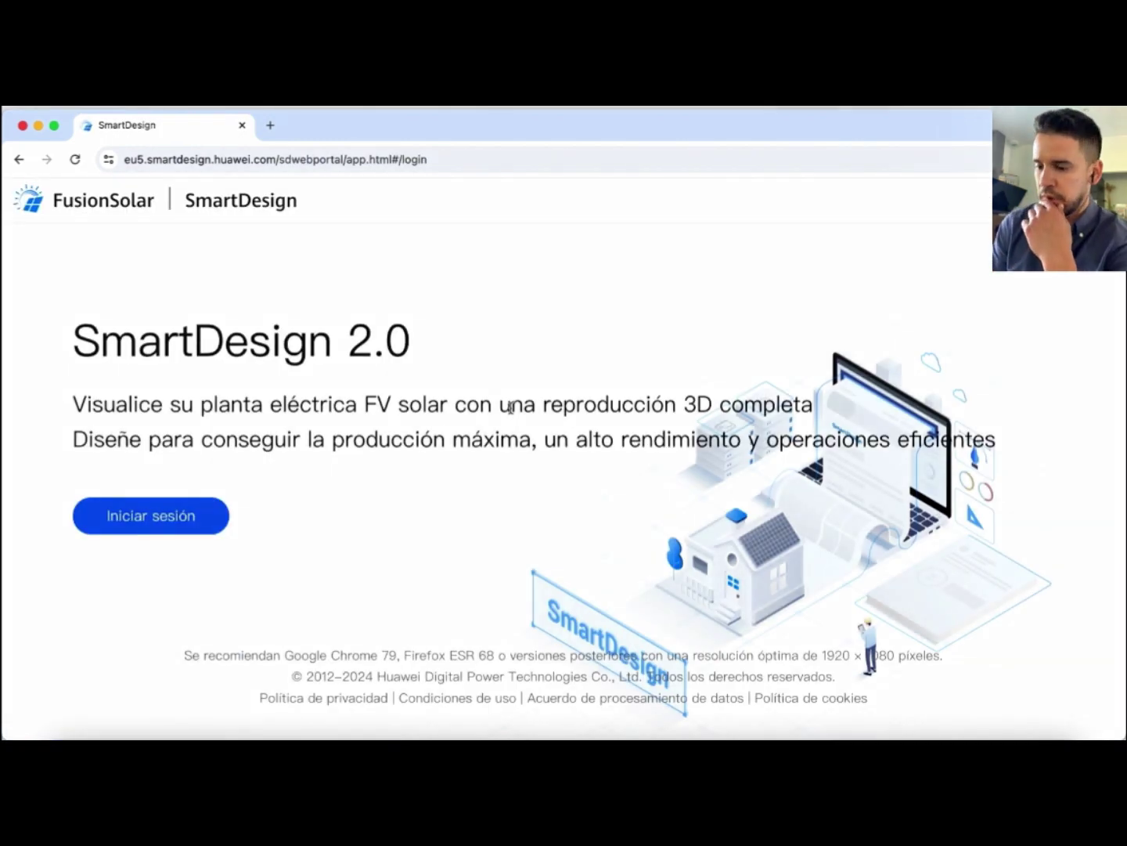
click(195, 532)
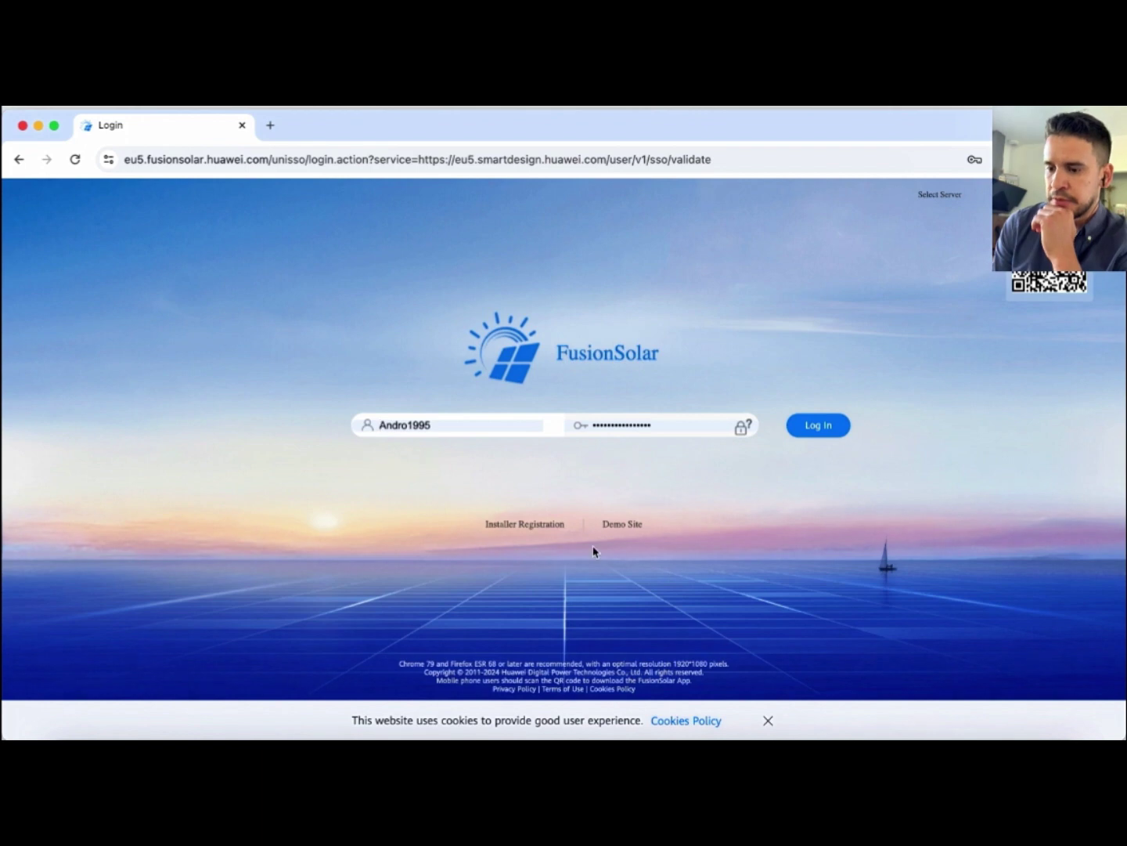
Look at the Installer Registration form for new accounts and return to the login page
click(551, 530)
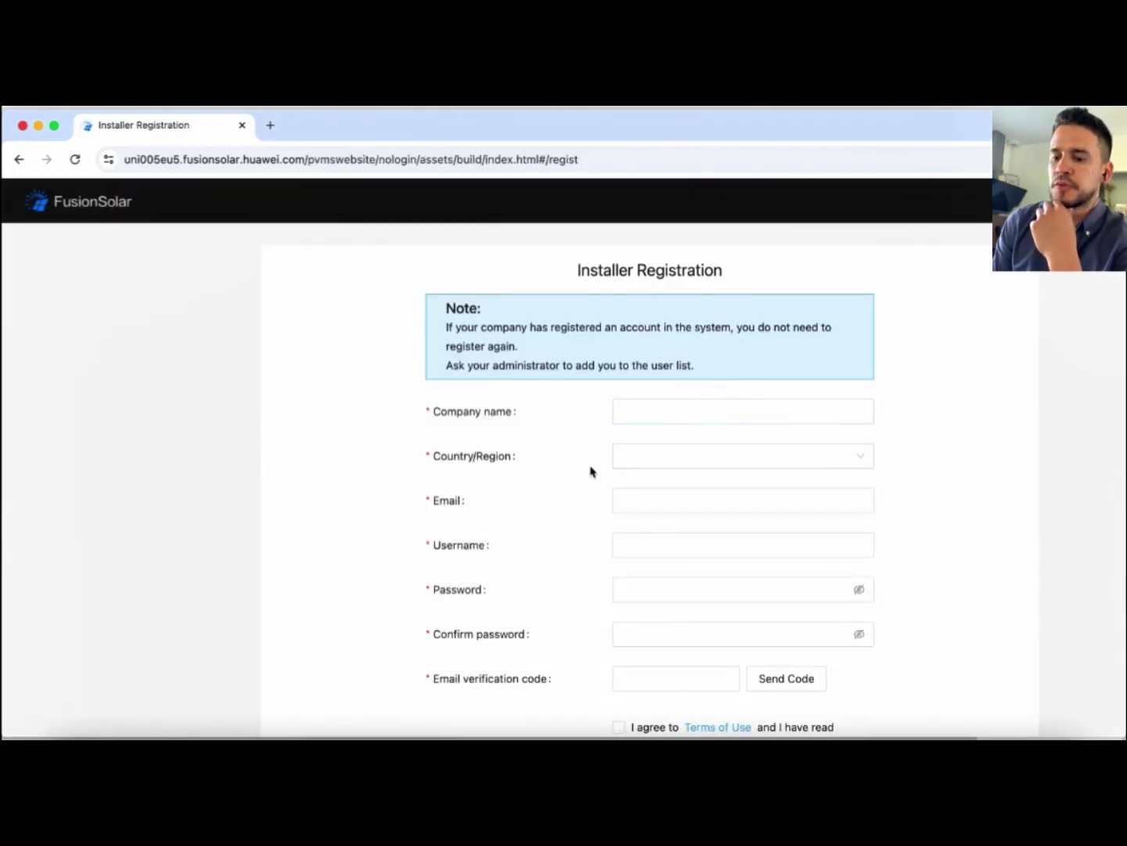
click(645, 408)
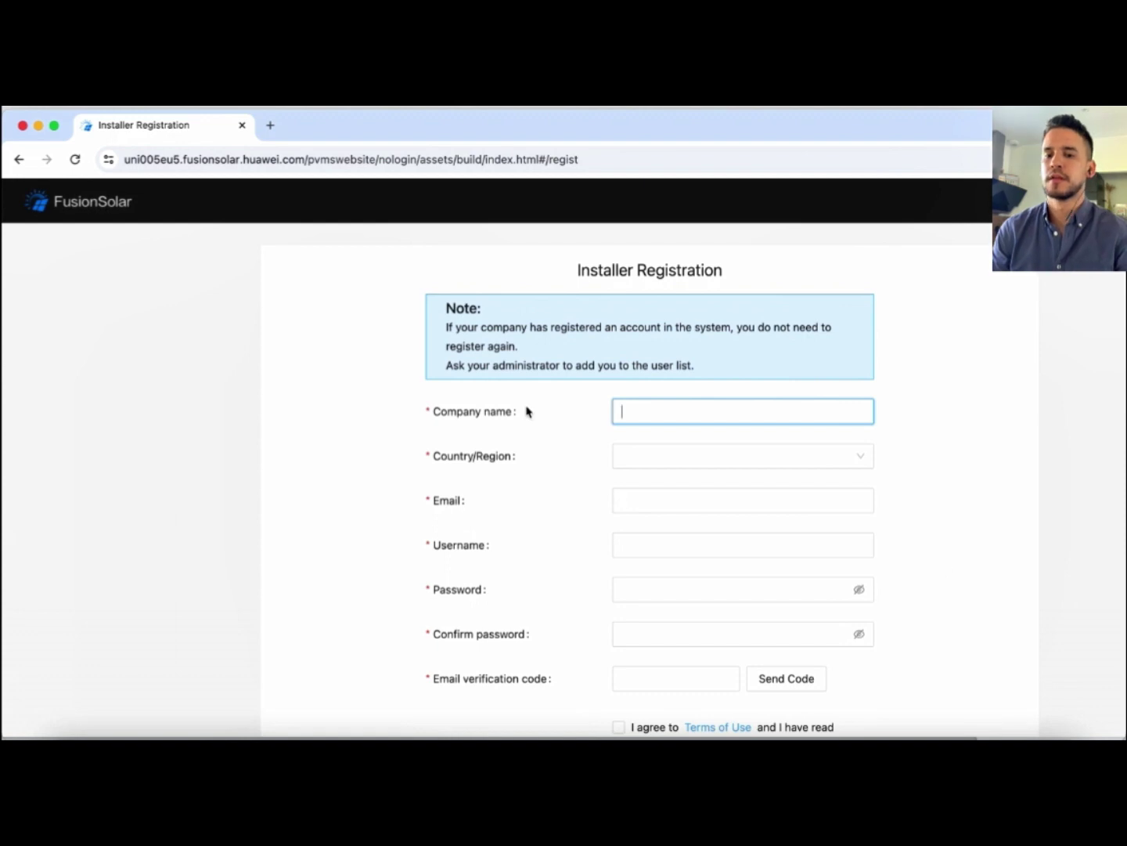
click(19, 159)
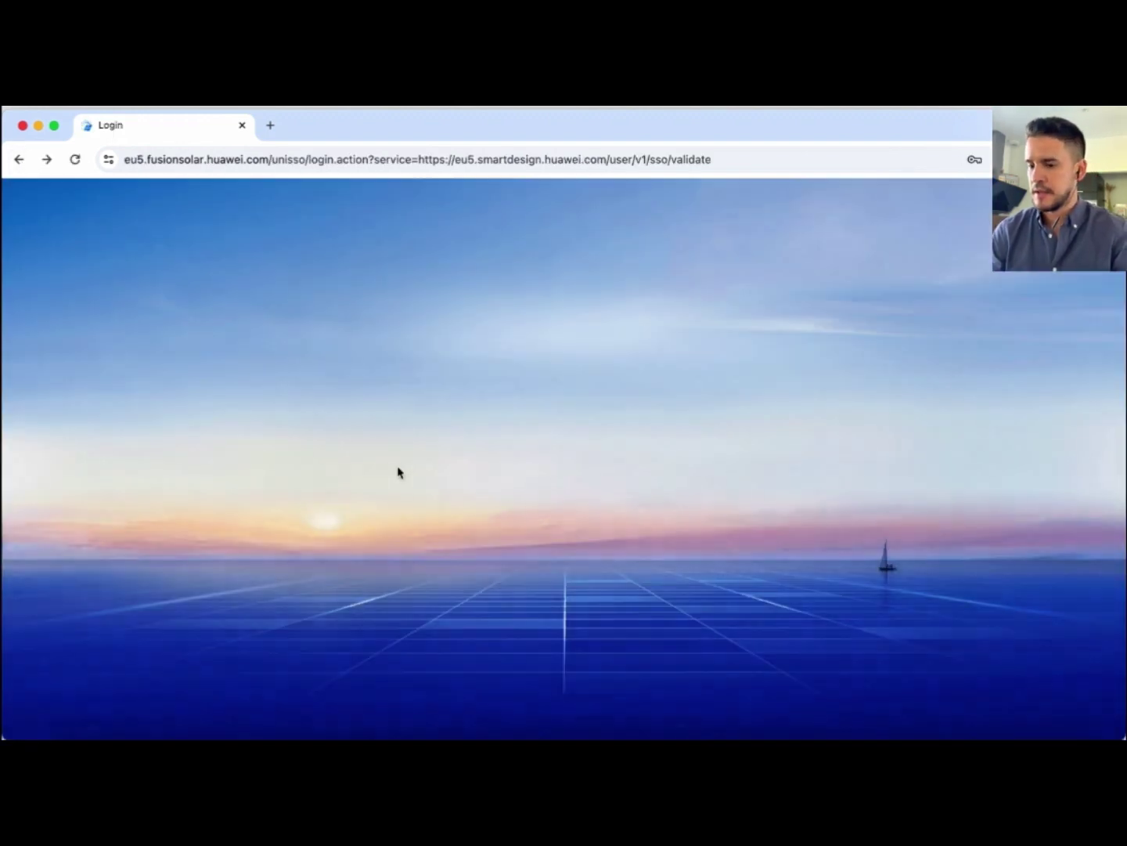
Log in with the prefilled account credentials and start a residential standard design
click(840, 426)
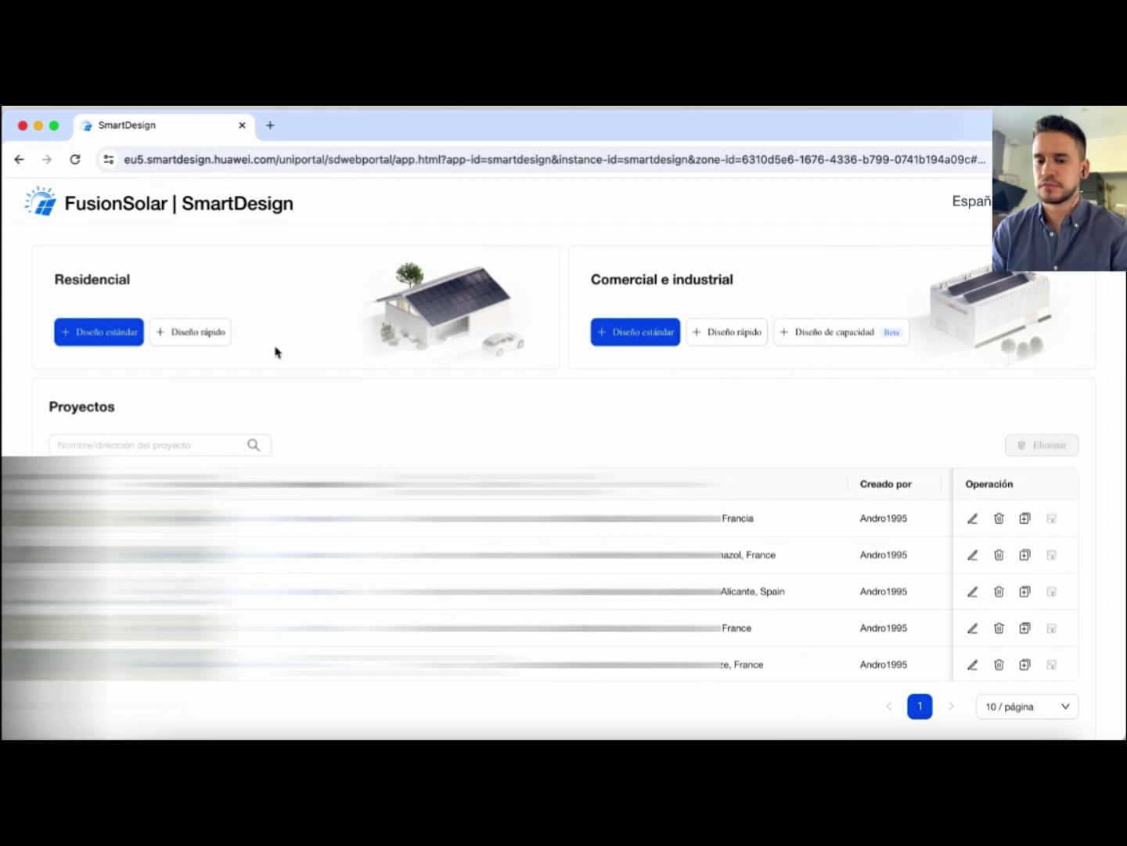
click(94, 332)
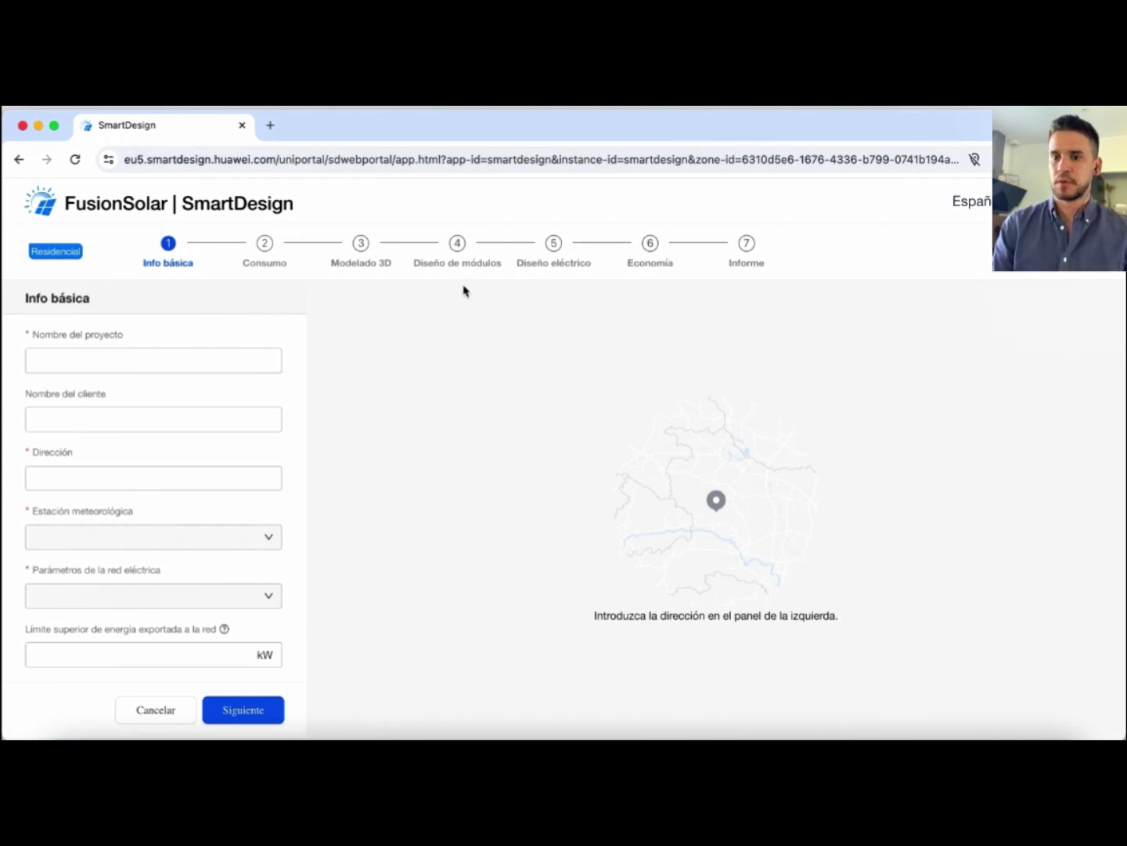
Name the new residential project "Ejemplo fotovoltaico youtube"
click(172, 361)
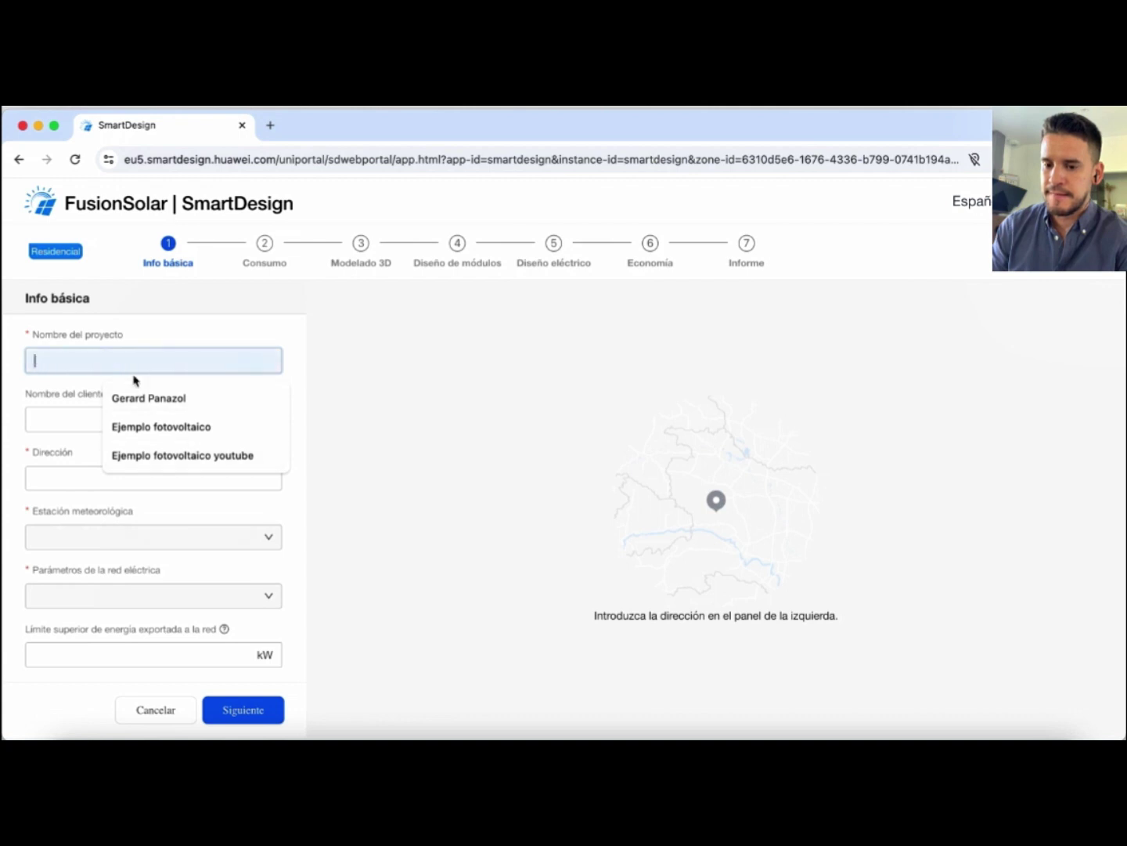
text(Ejemplo)
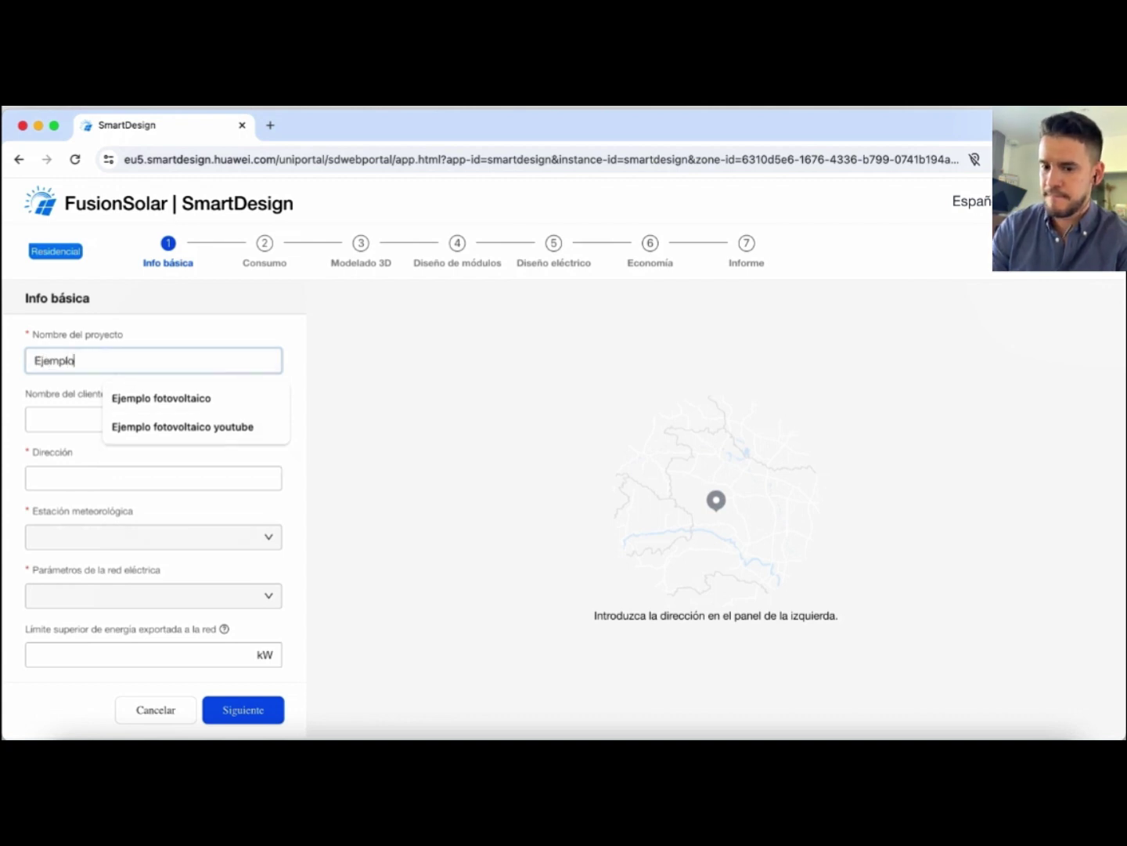
text( fotovoltai)
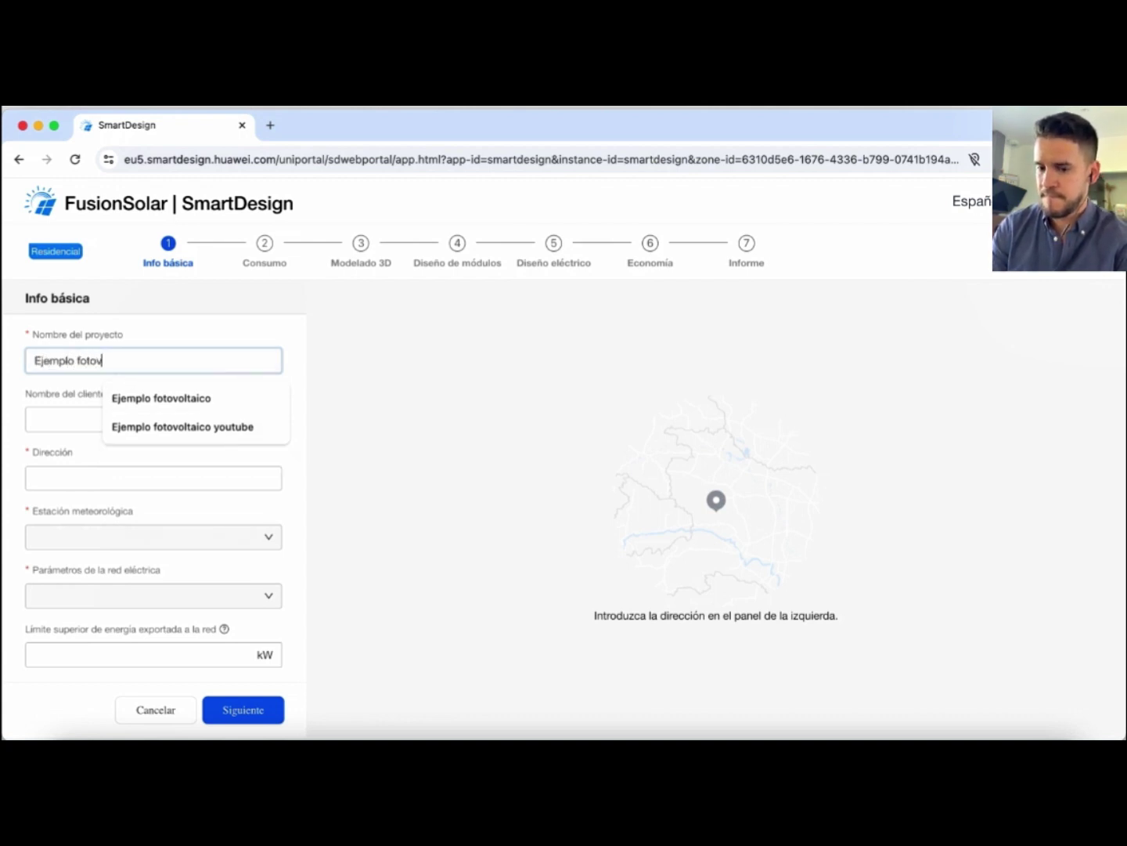
text(co youtube)
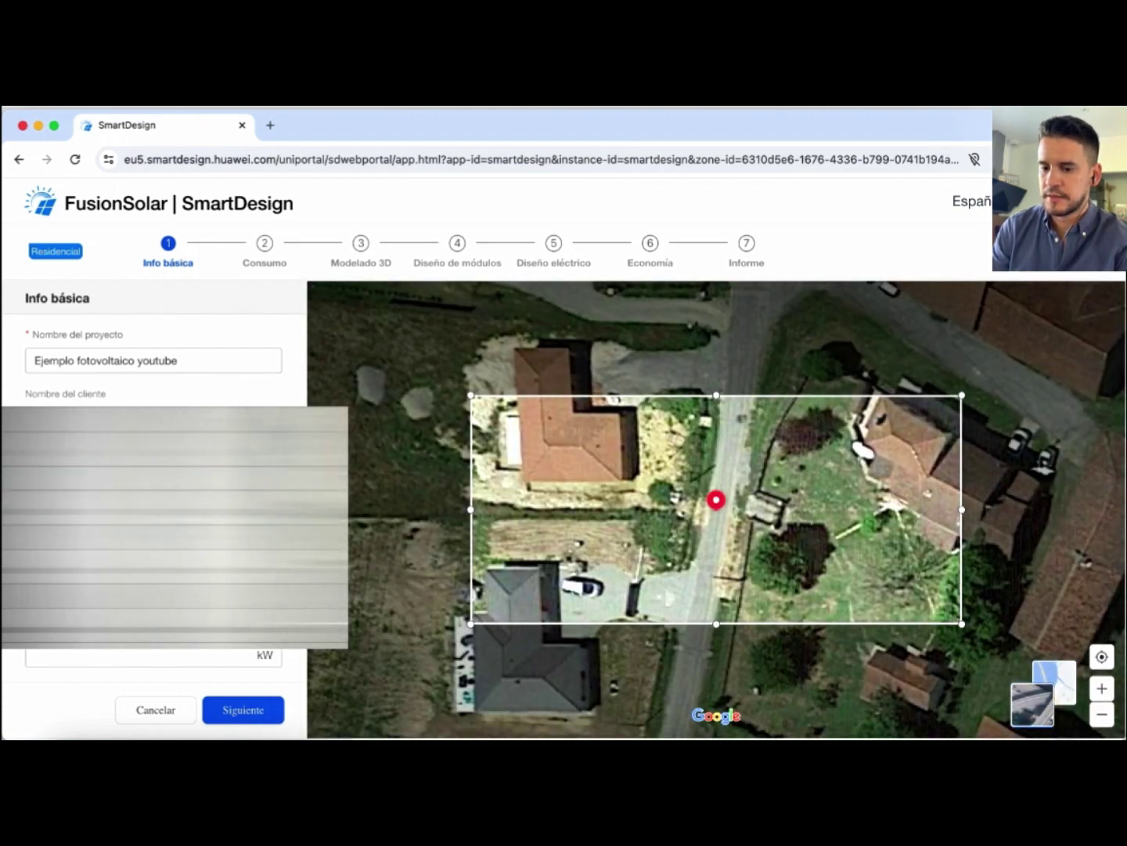
Position the satellite map so the selection frame encloses the L-shaped red-roofed house, and continue to the consumption stage
drag(749, 524, 858, 610)
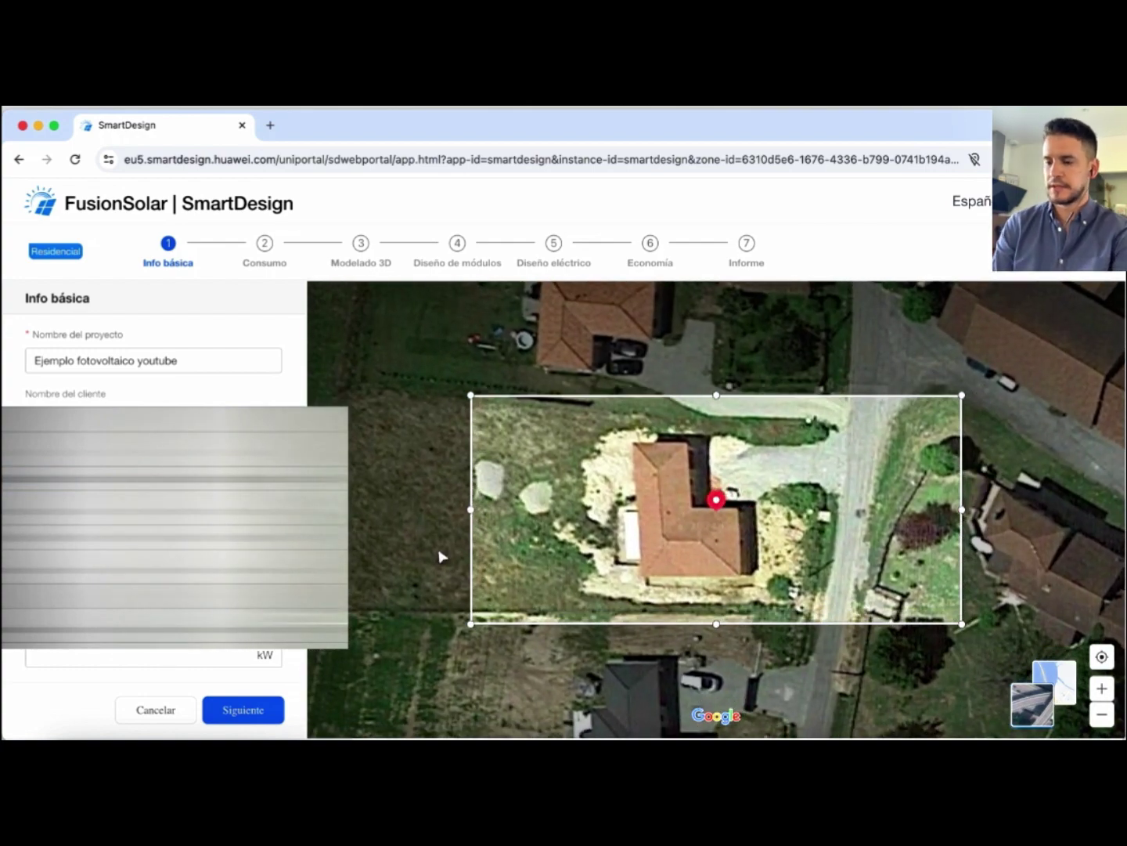
drag(717, 524, 750, 494)
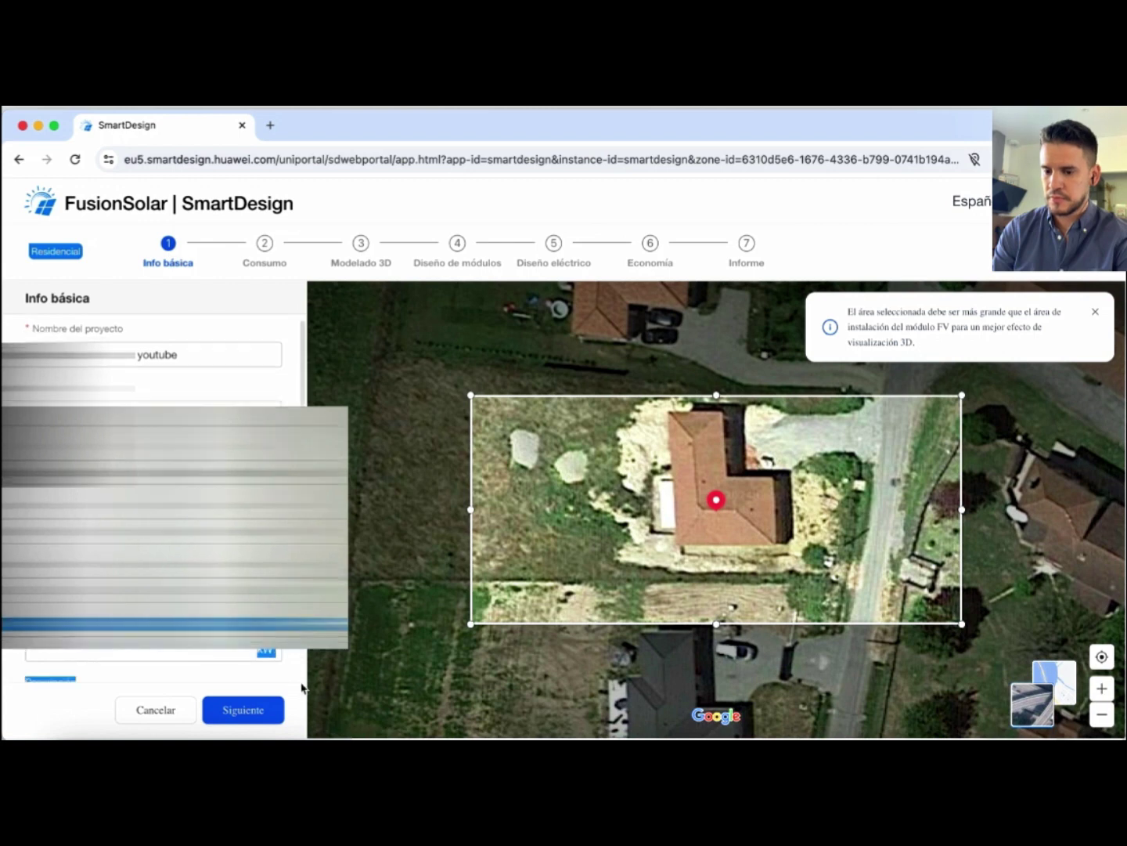
scroll(299, 672, down, 3)
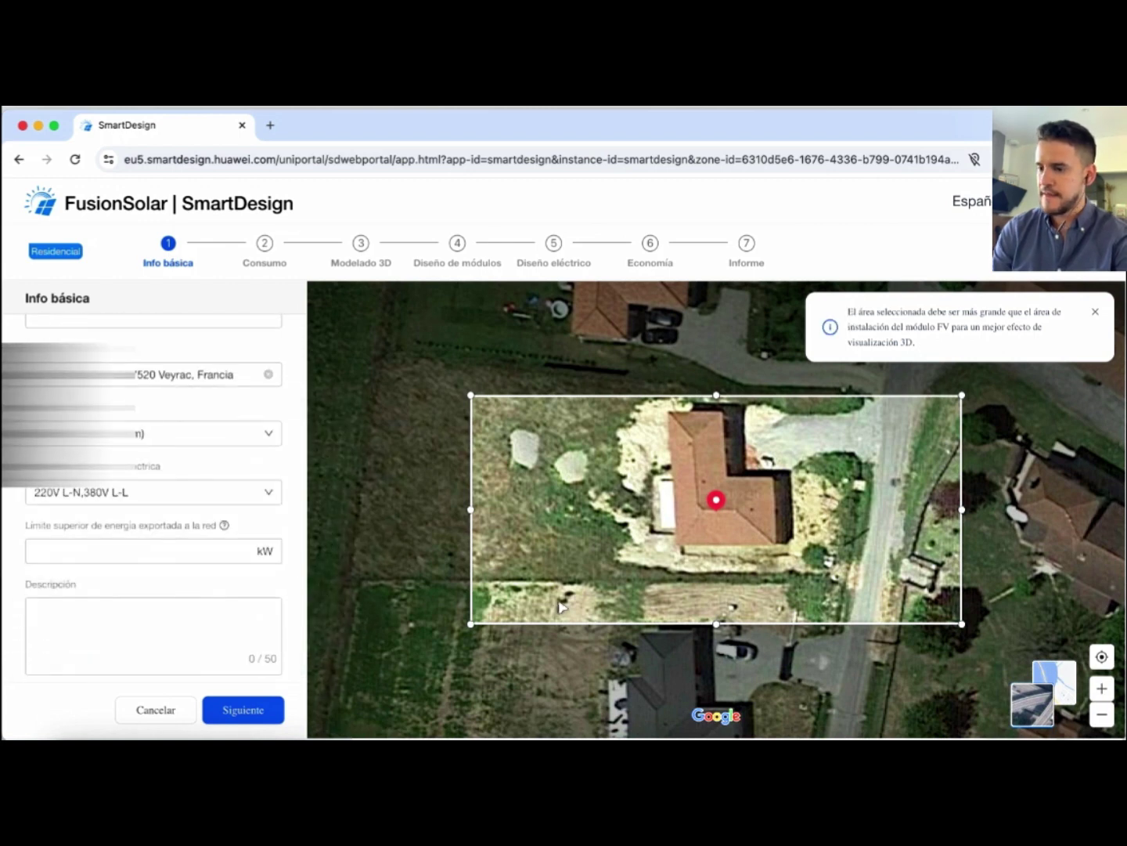
drag(682, 500, 698, 515)
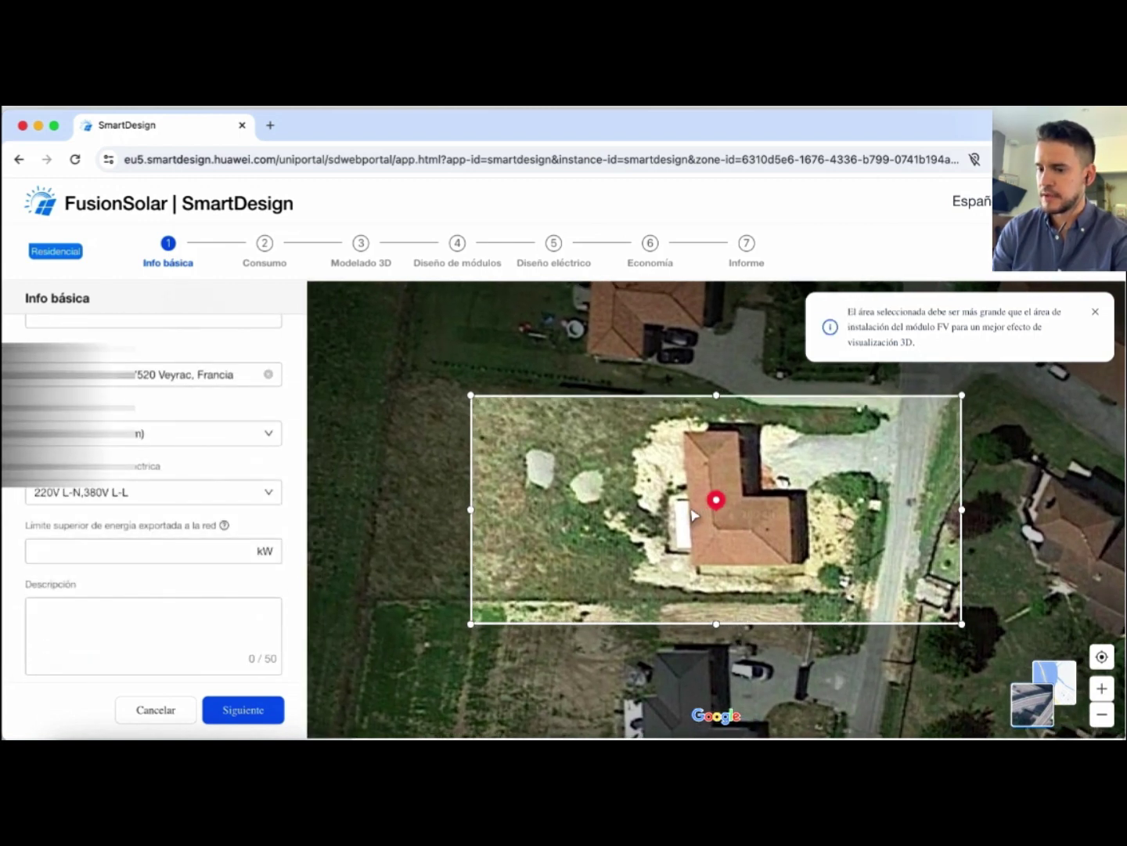
drag(625, 546, 603, 534)
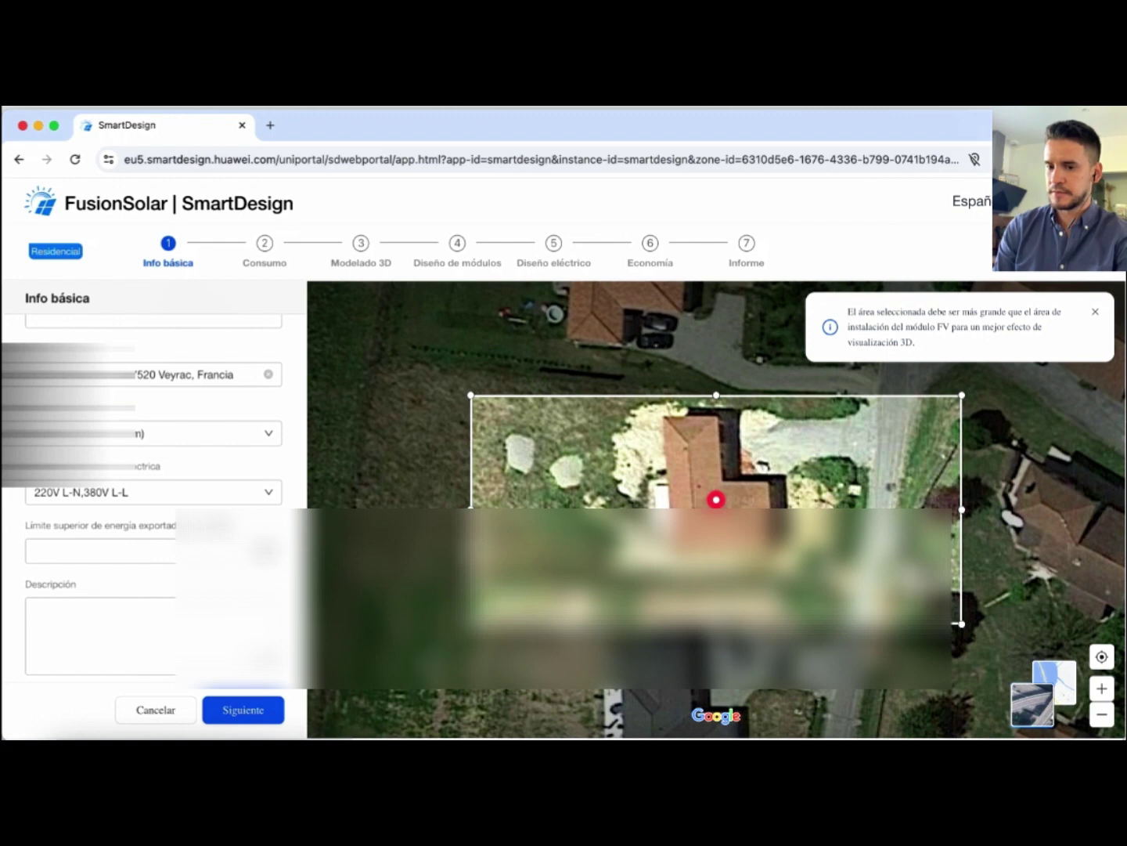
click(277, 722)
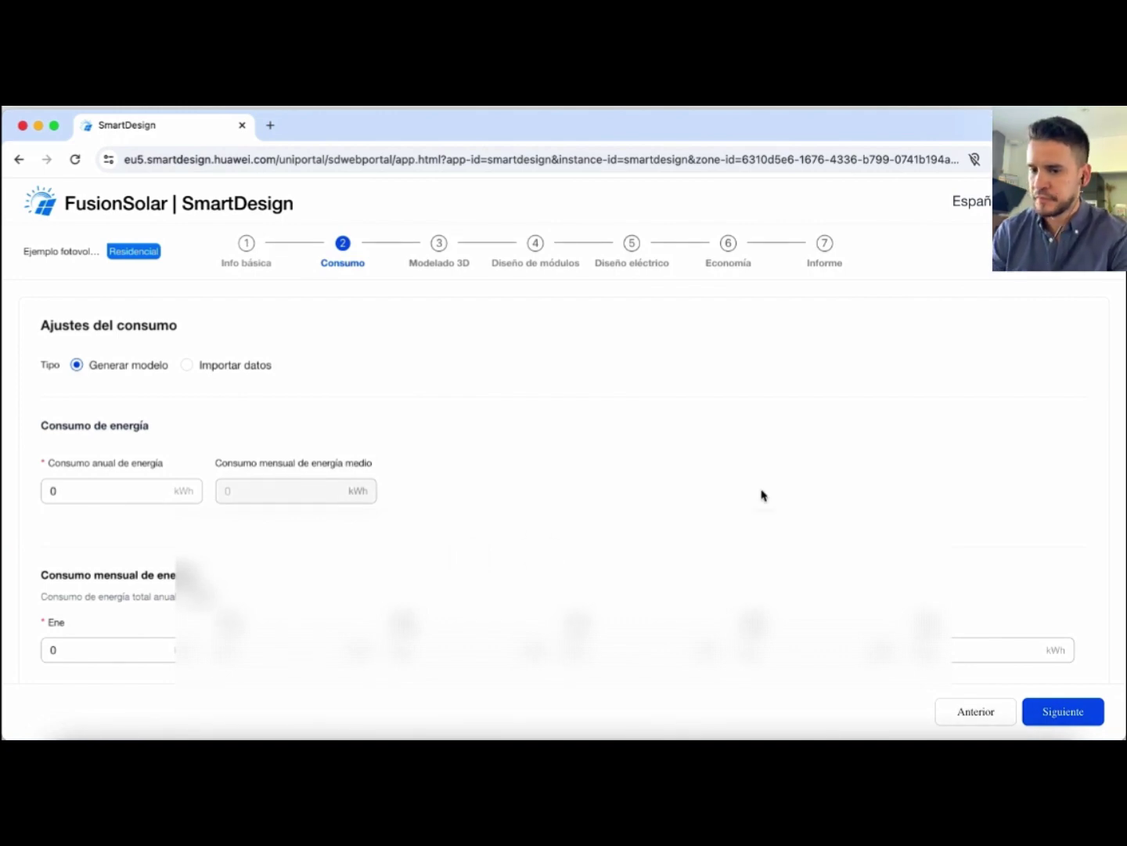
Return to the basic information, choose the second option for the electrical grid parameters, and continue to the consumption stage again
click(243, 261)
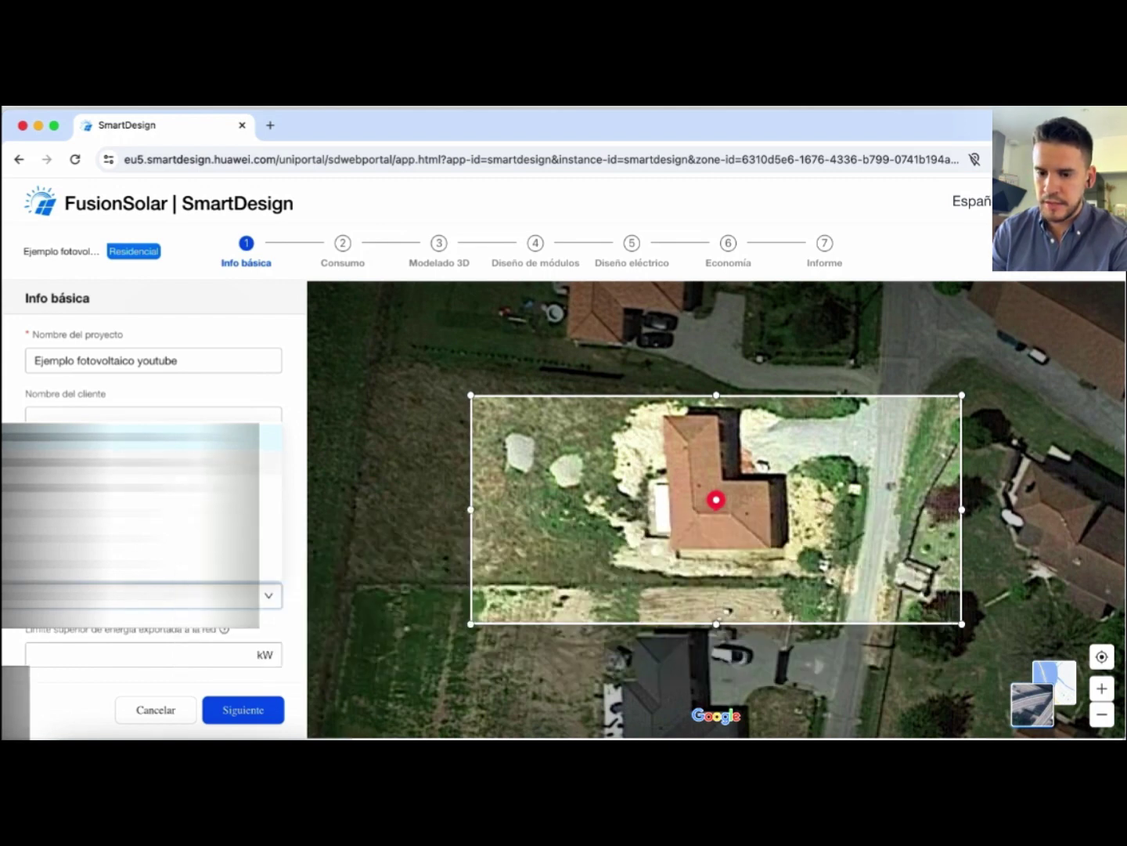
click(158, 463)
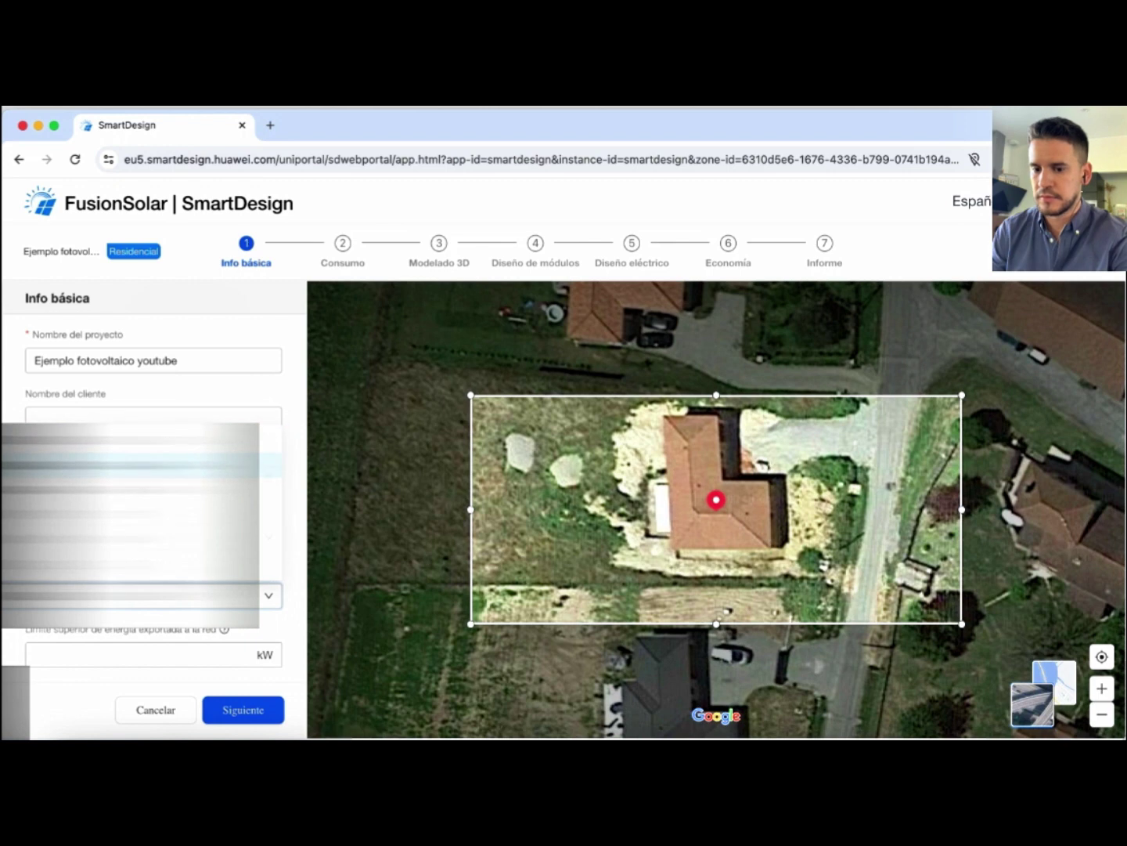
click(266, 714)
click(243, 710)
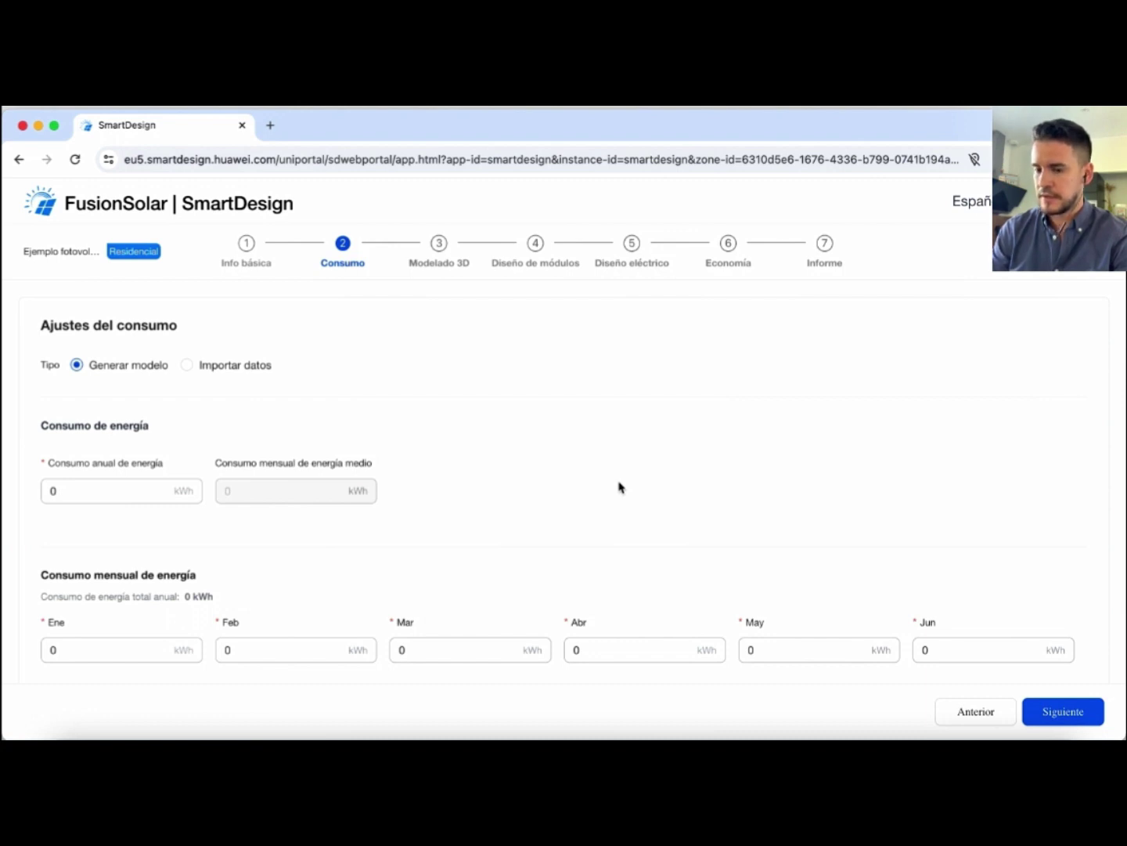
Examine the monthly and annual energy consumption fields of the generated consumption model
scroll(619, 487, down, 4)
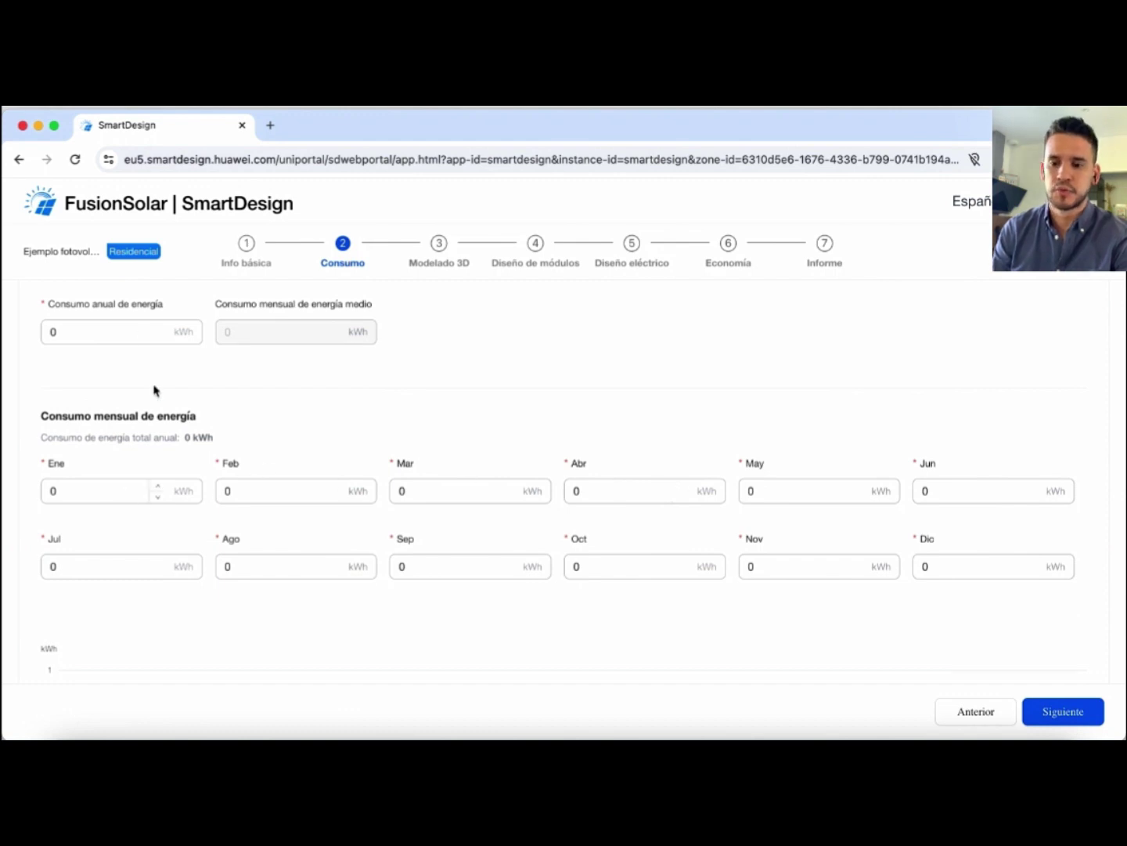
click(129, 495)
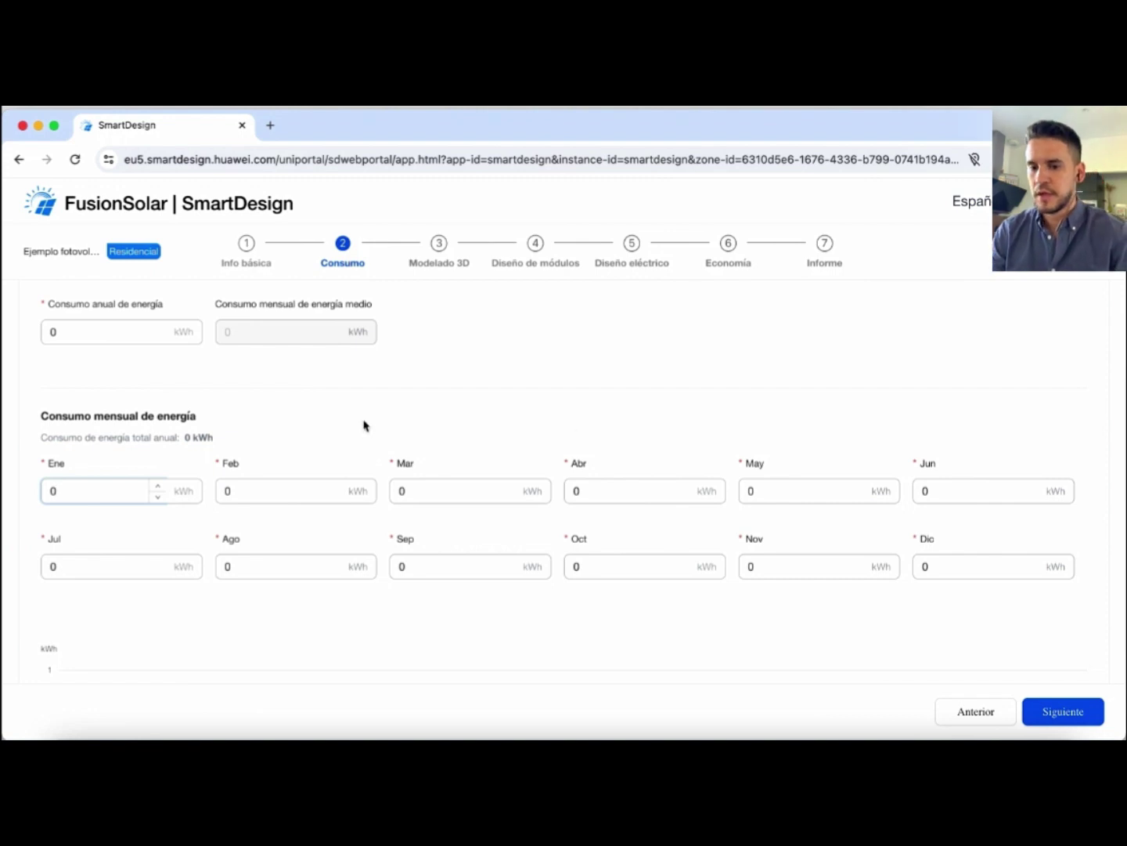
click(113, 337)
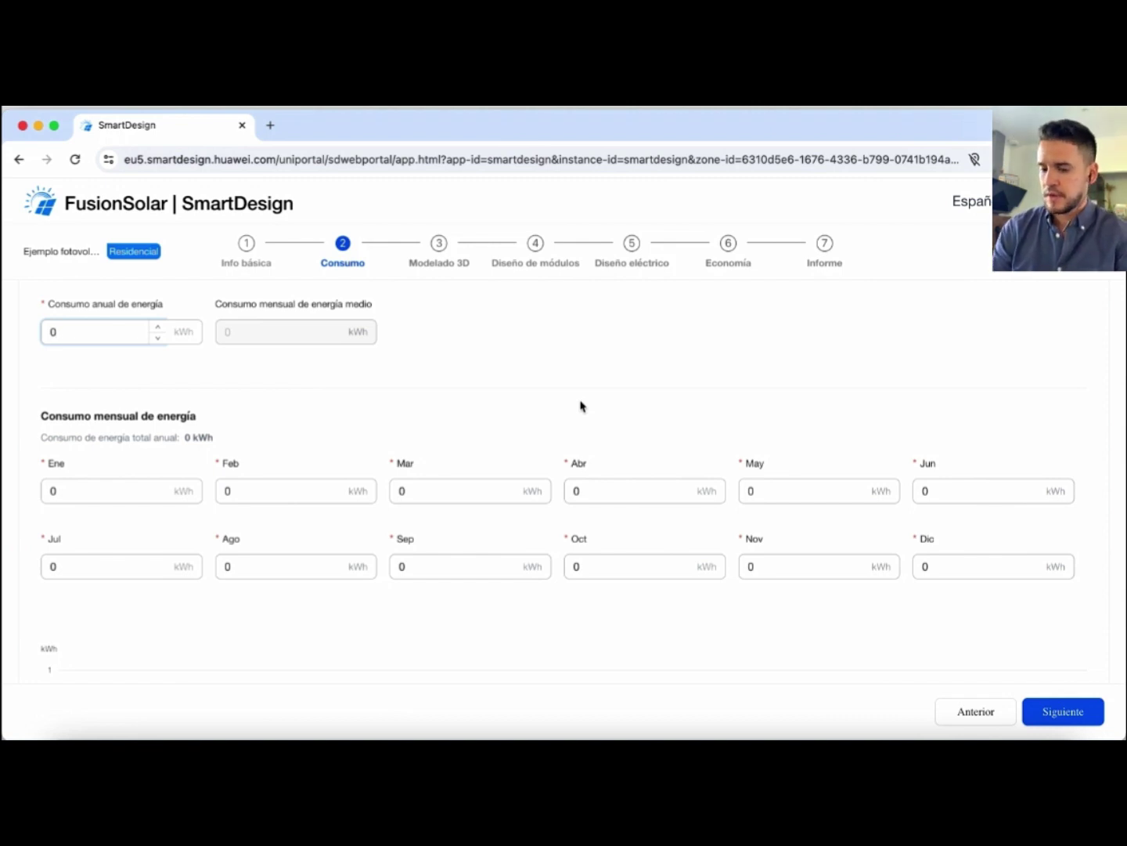
Switch to the iCloud Pages document and examine the table of monthly kWh consumption from January to December
click(171, 736)
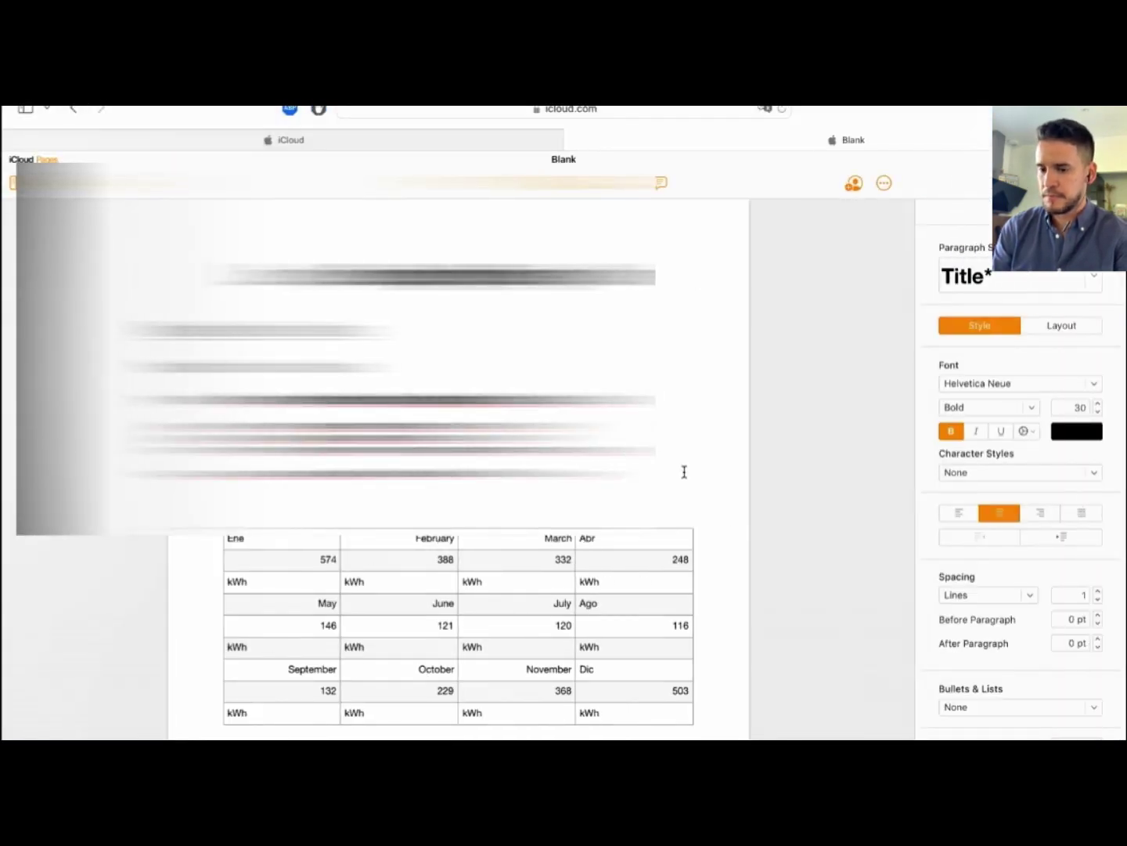
key(Down)
key(Down)
key(Down)
key(Down)
key(Down)
key(Down)
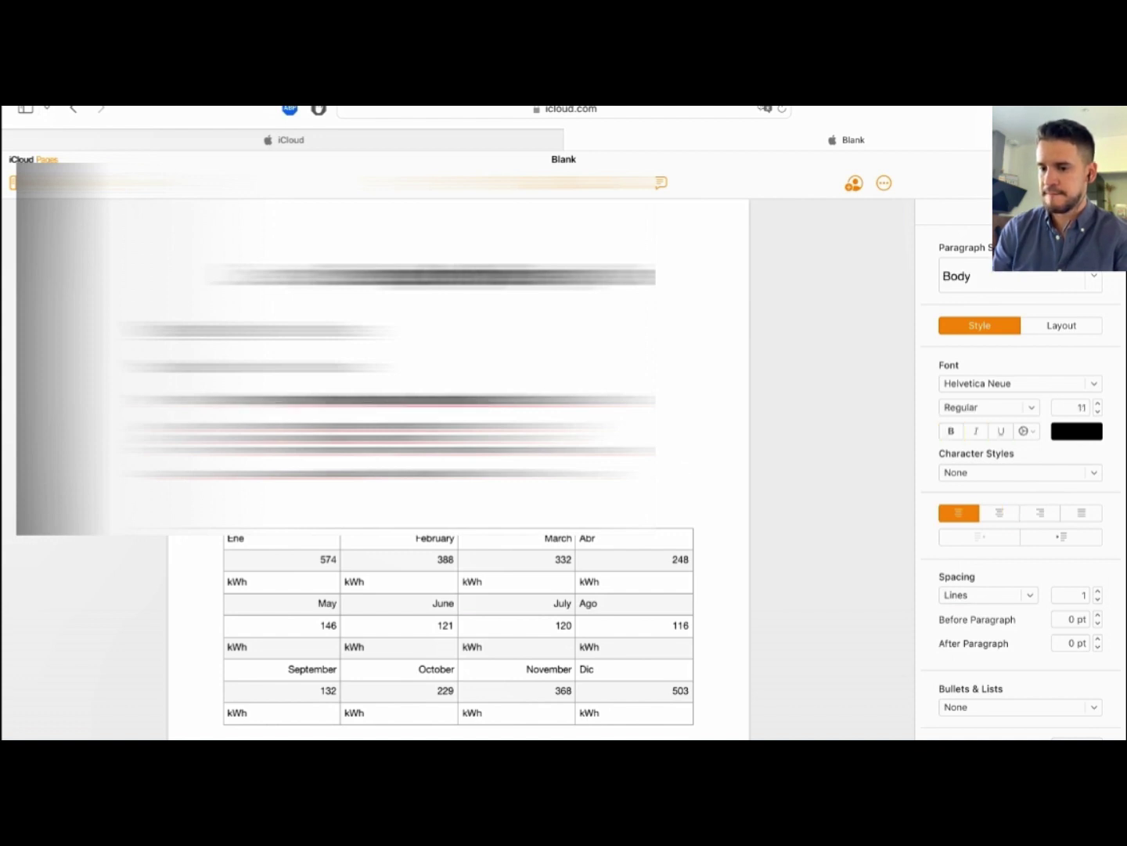
scroll(517, 470, down, 5)
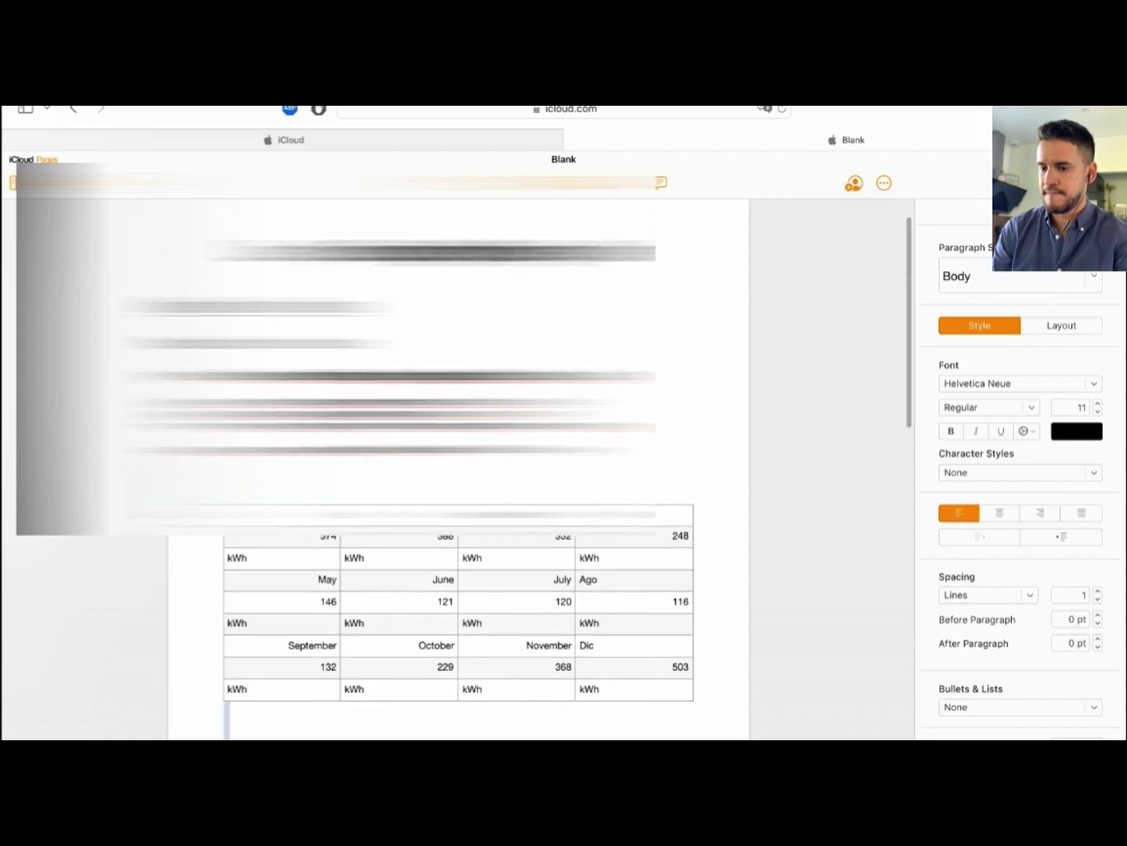
click(555, 736)
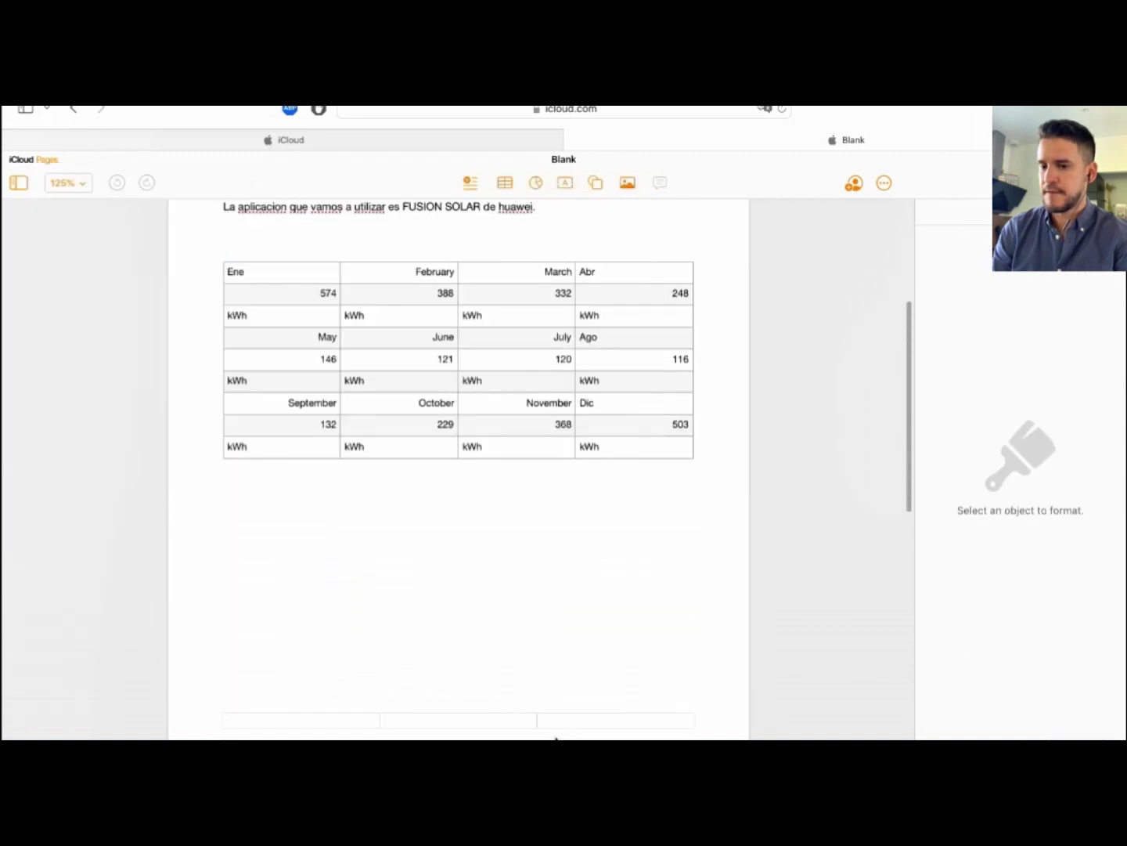
click(559, 644)
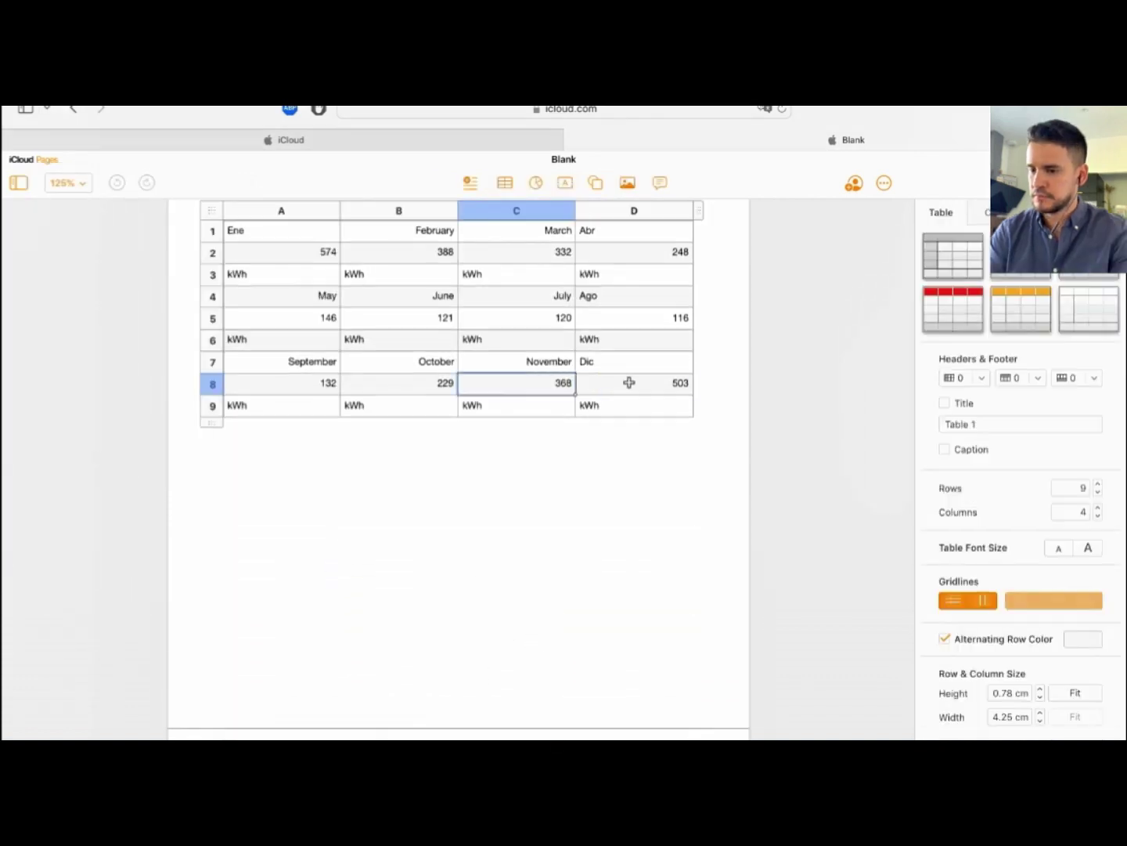
click(629, 384)
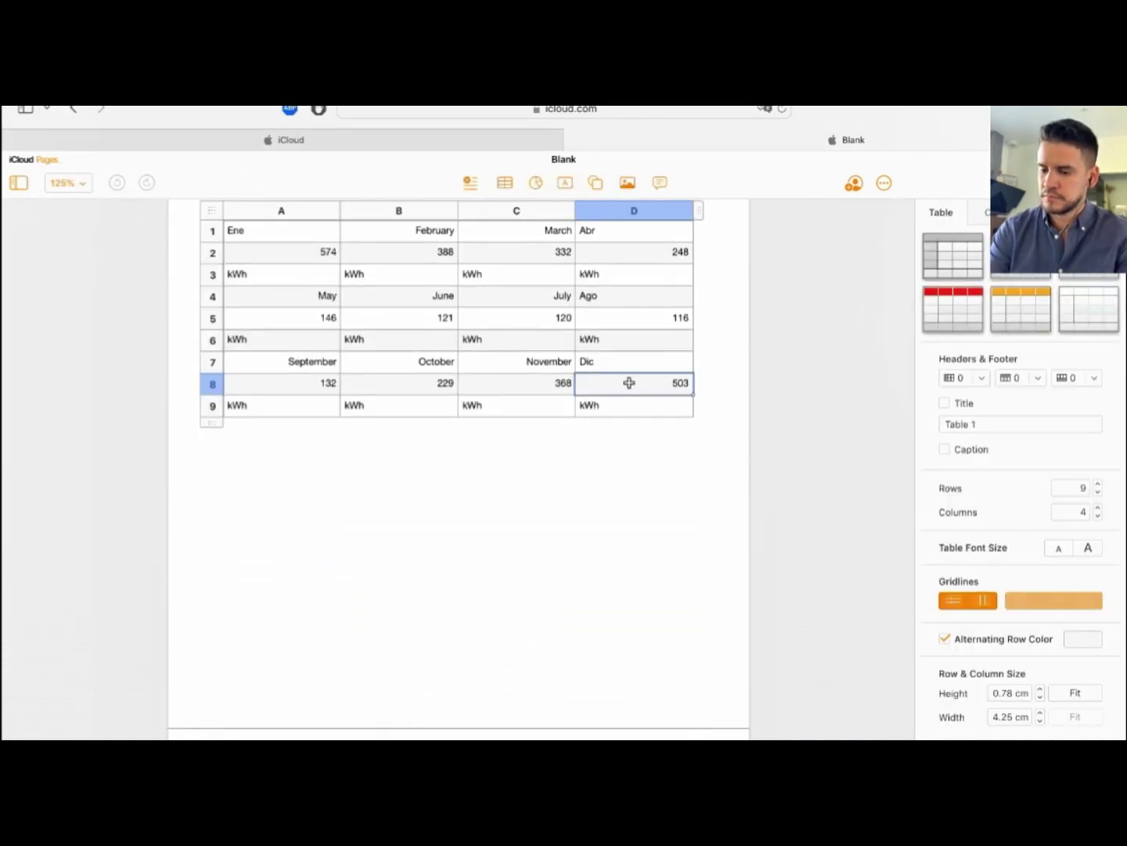
Switch back to SmartDesign and set December's monthly energy consumption to 503 kWh
key(ctrl+Up)
click(681, 433)
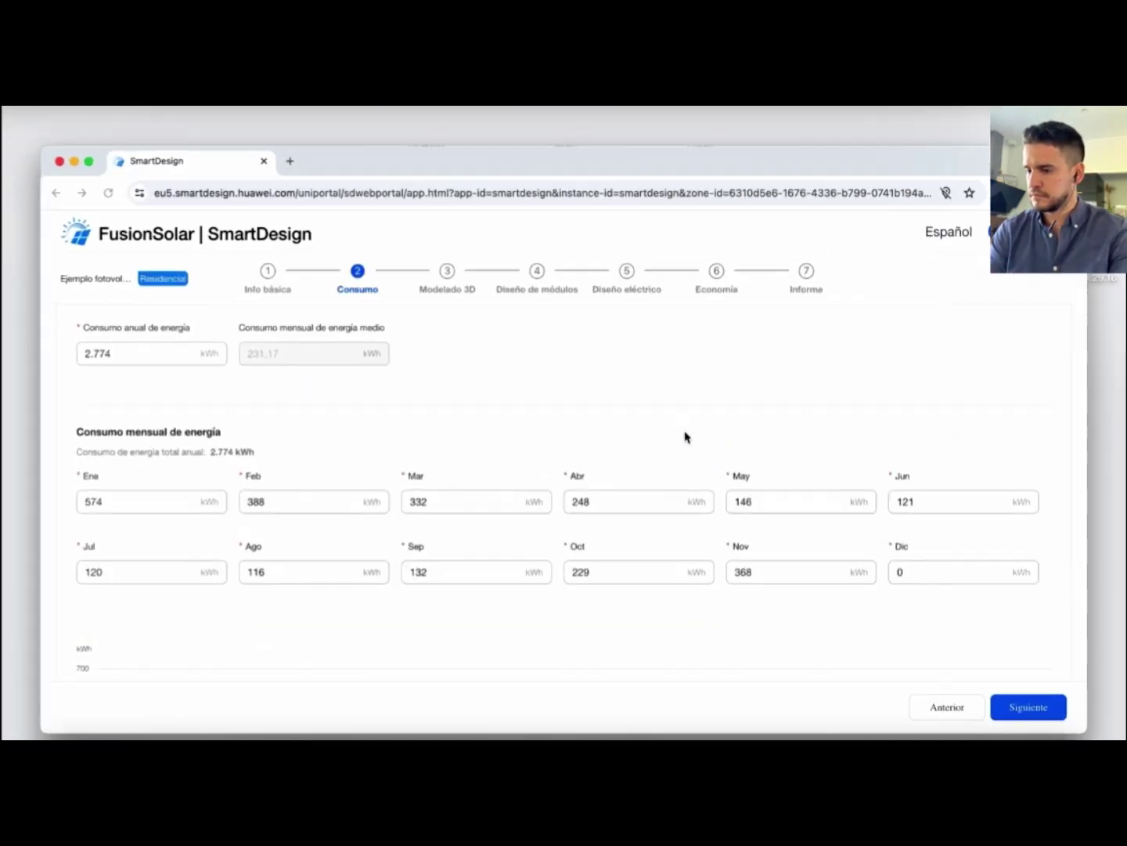
click(964, 570)
text(503)
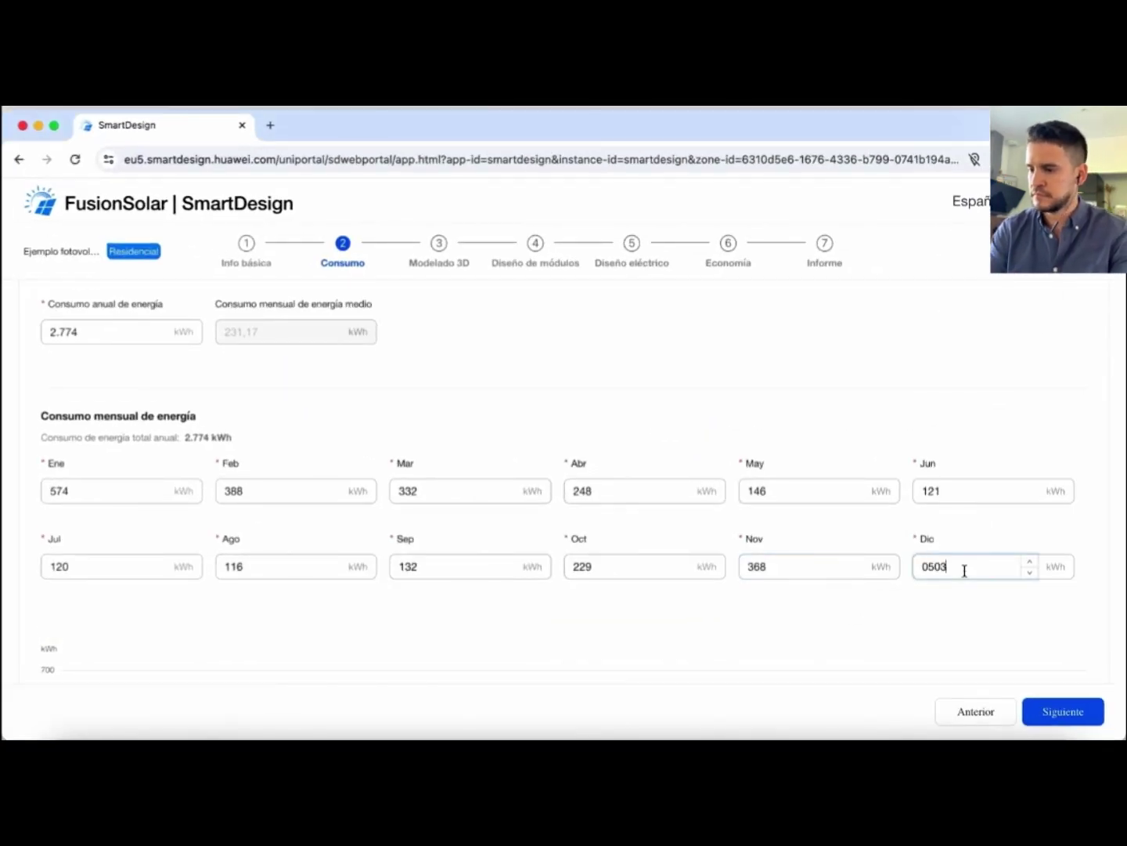
click(969, 441)
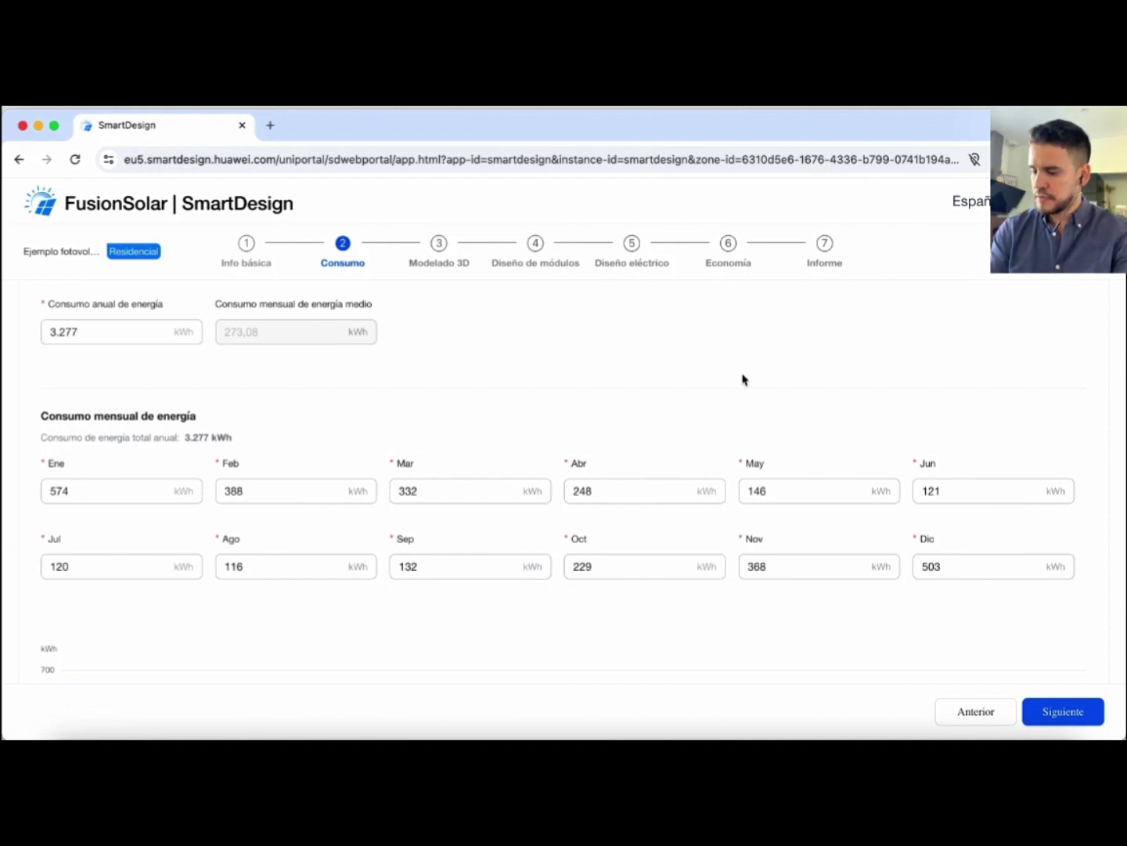
Examine the monthly consumption bar chart and the daily consumption profiles for workdays and weekends
scroll(743, 380, down, 3)
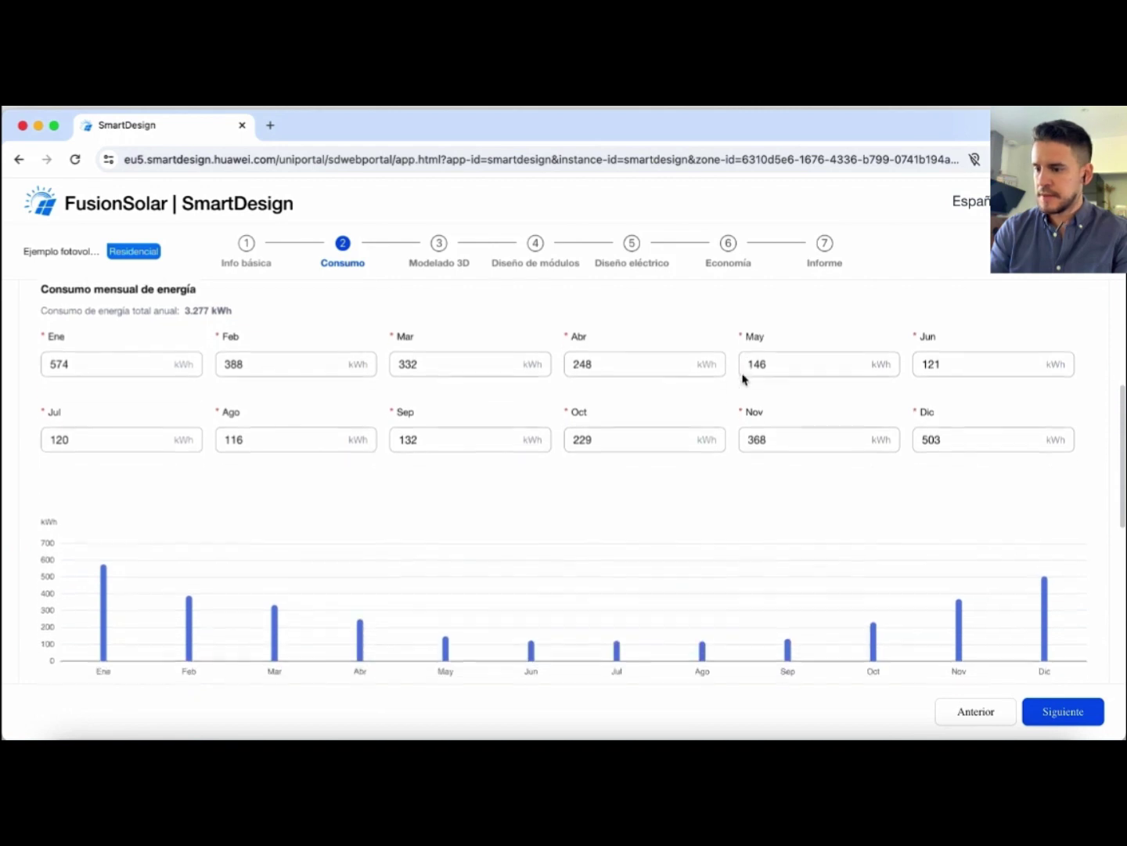
scroll(743, 376, down, 3)
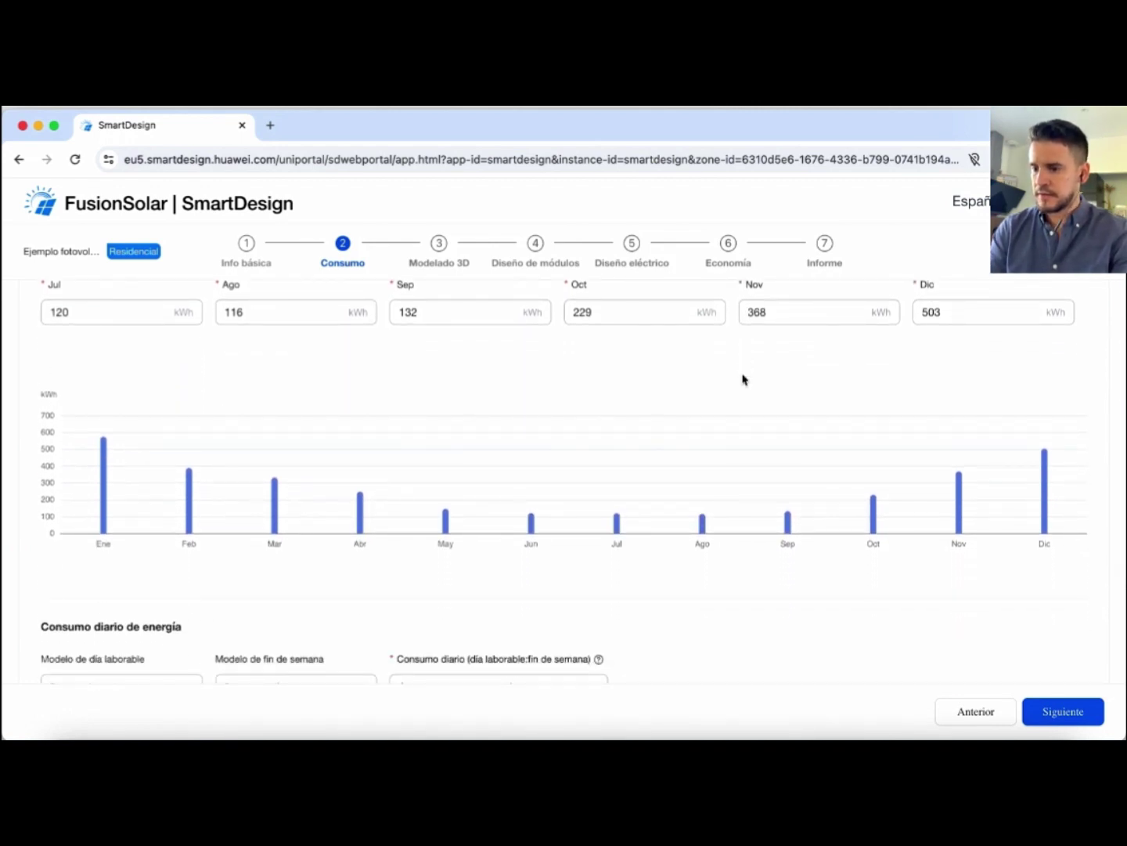
scroll(744, 380, down, 1)
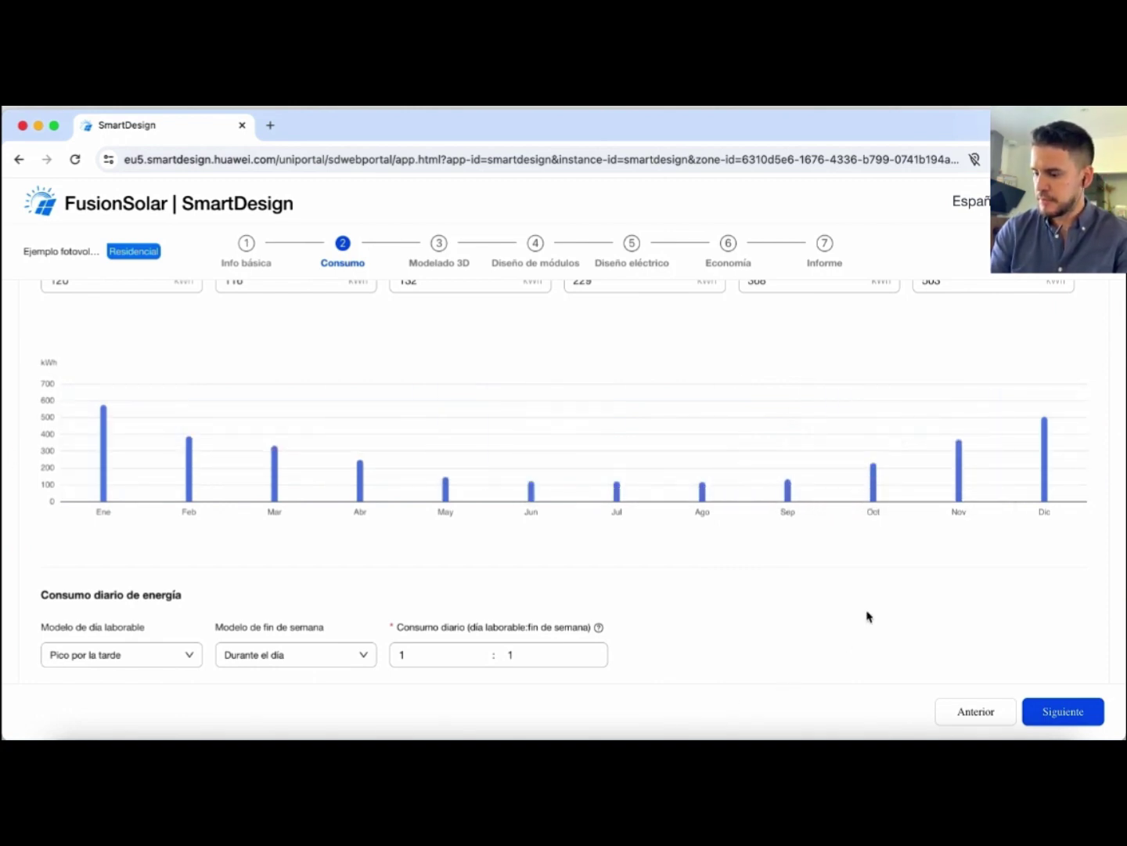
scroll(868, 617, down, 2)
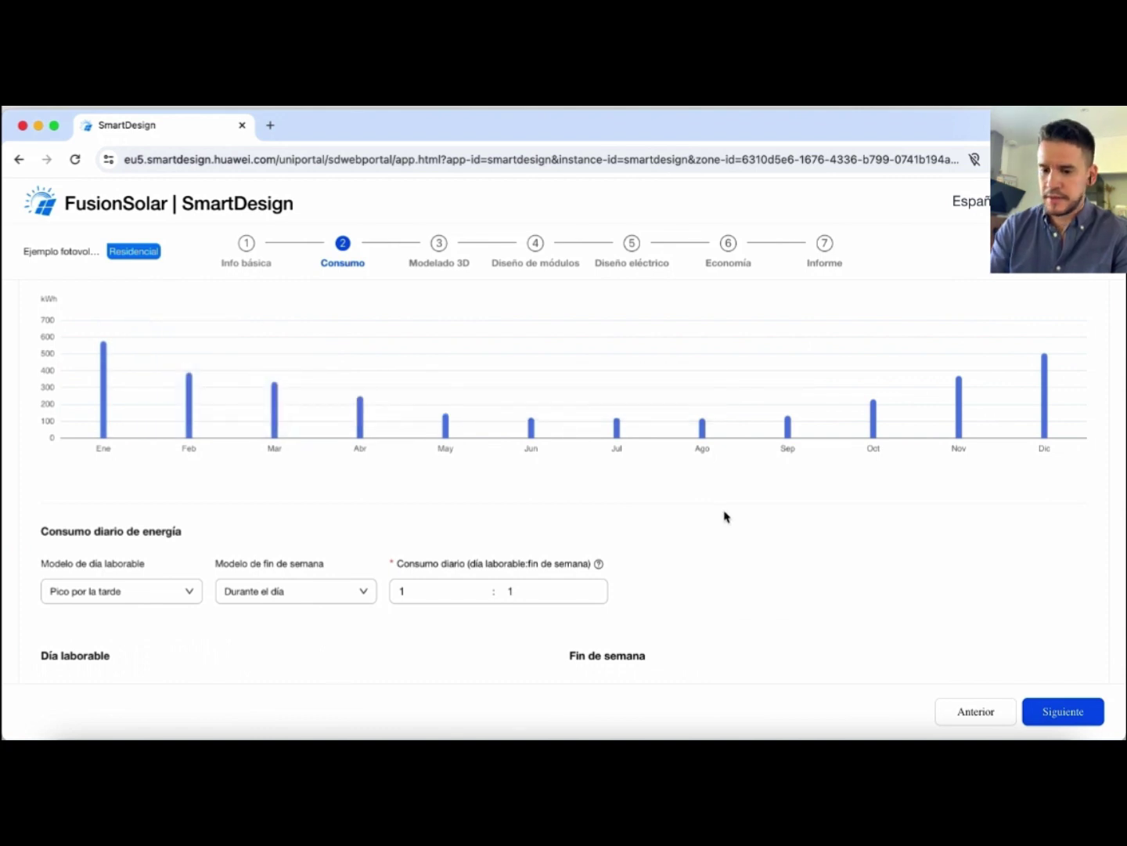
scroll(722, 515, down, 3)
scroll(725, 517, down, 1)
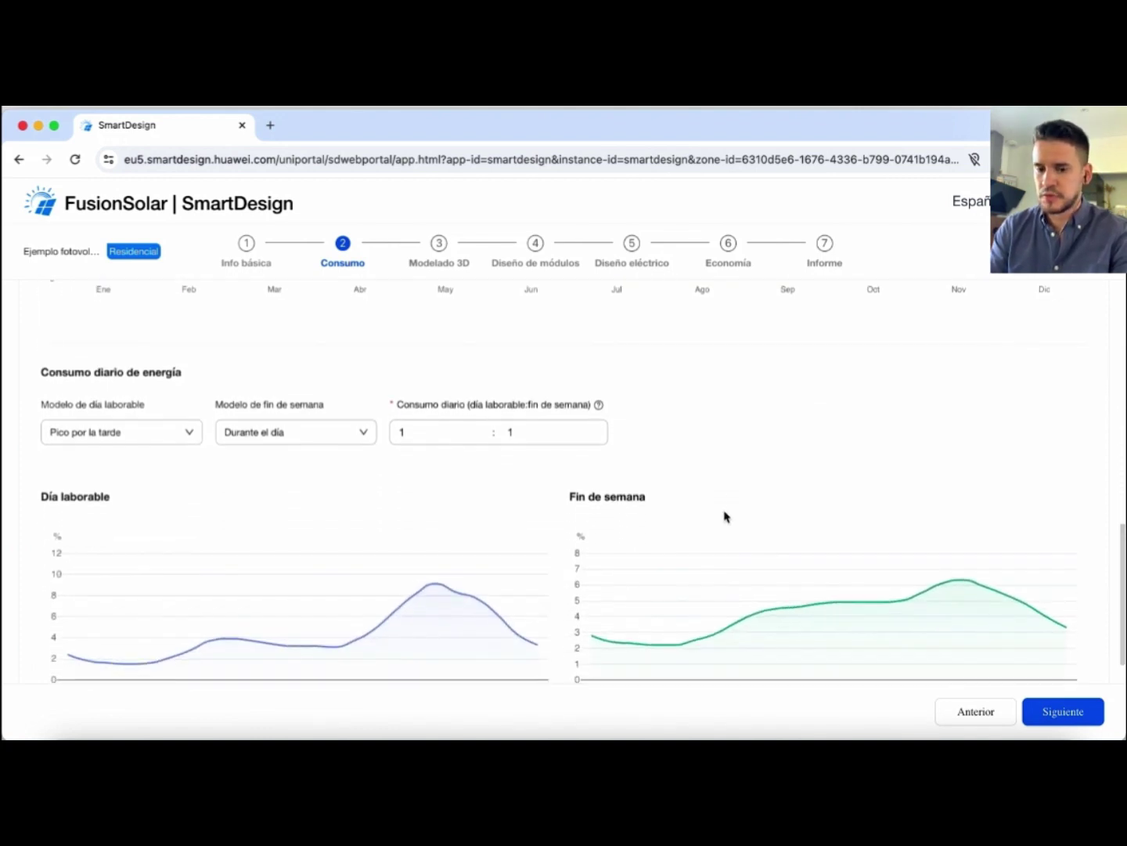
scroll(724, 517, down, 1)
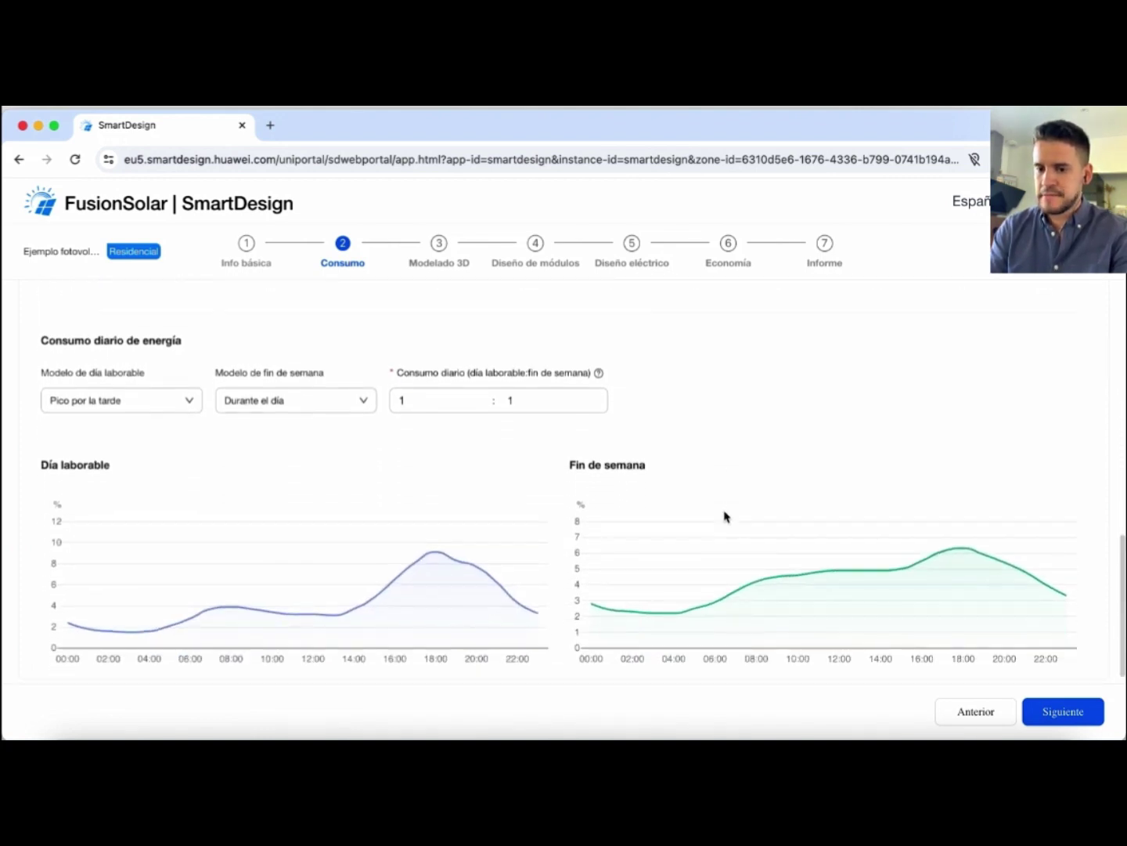
scroll(725, 518, down, 1)
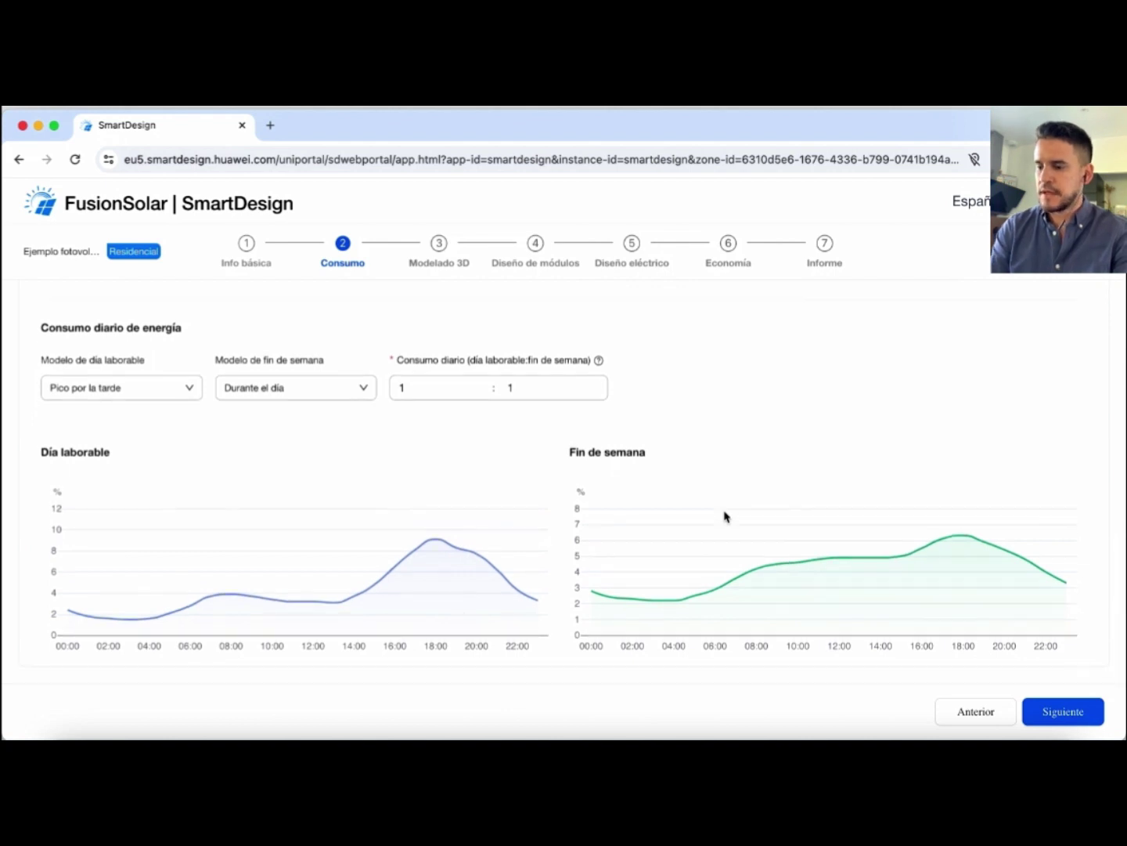
scroll(800, 462, up, 5)
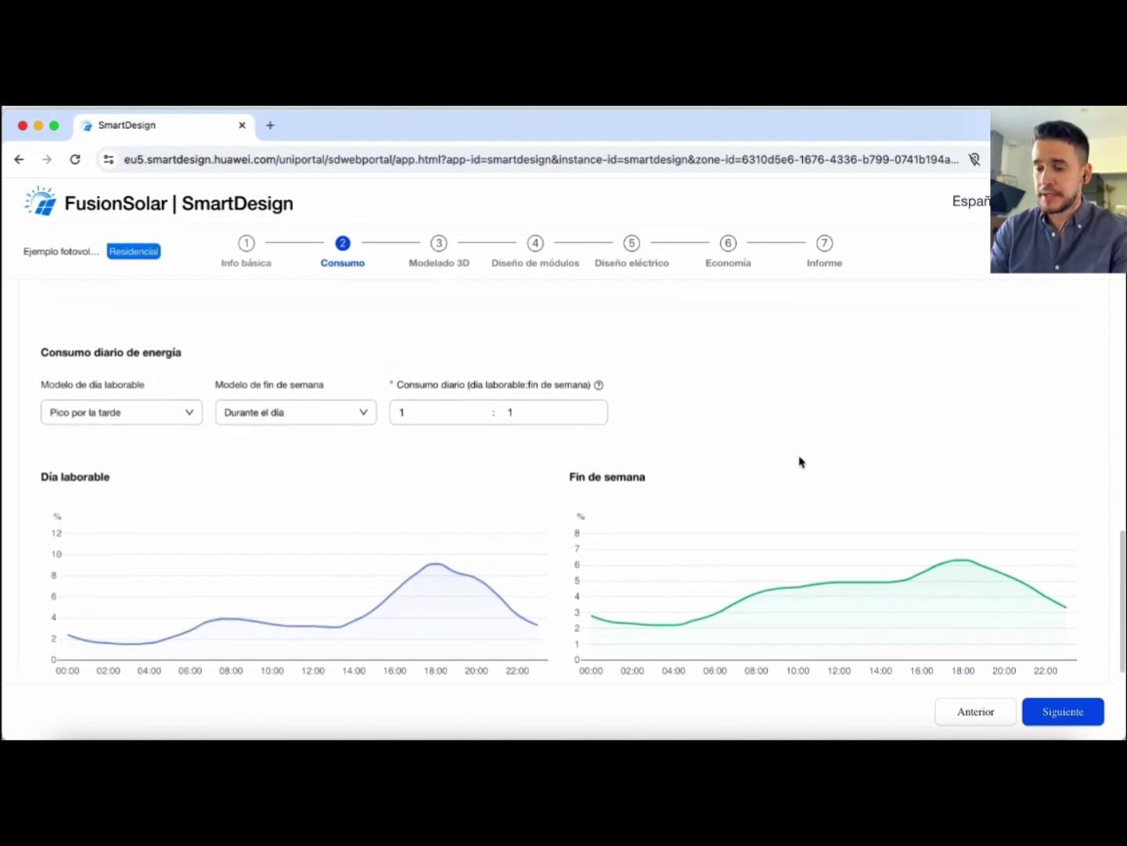
scroll(800, 462, up, 5)
scroll(799, 462, down, 9)
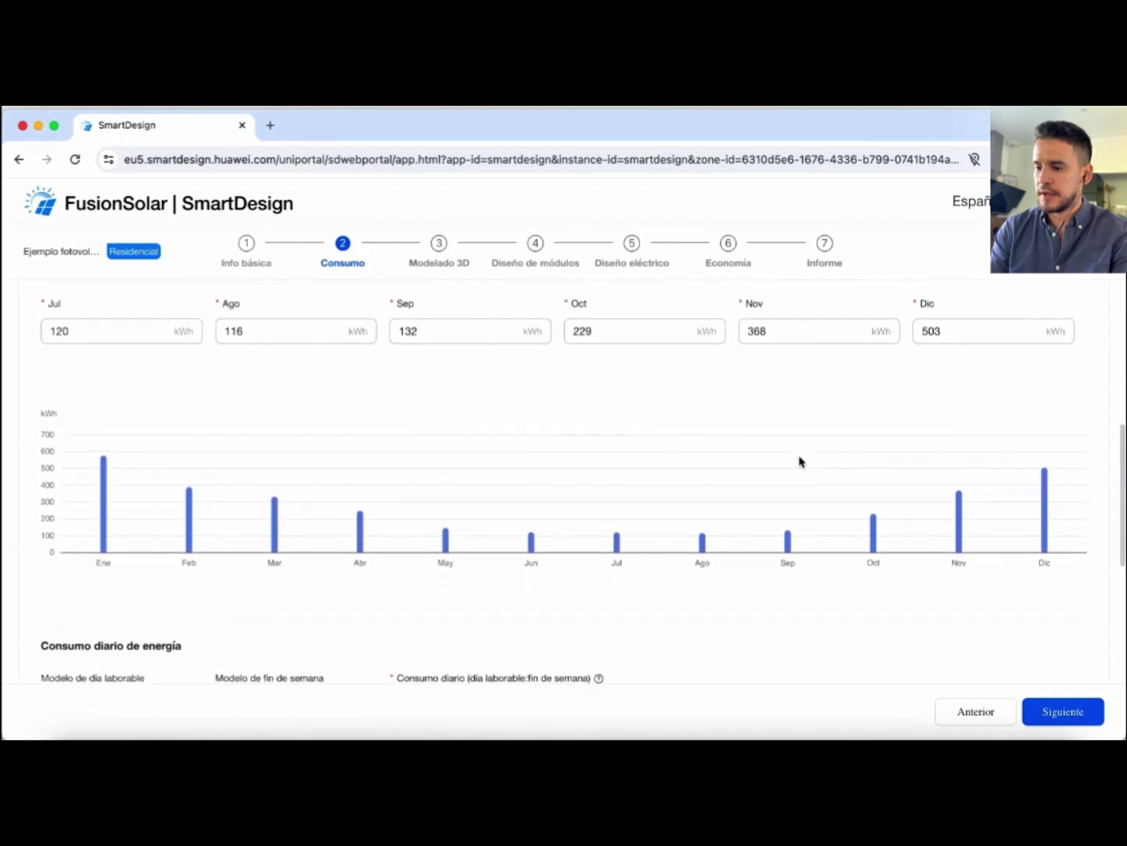
scroll(799, 461, down, 1)
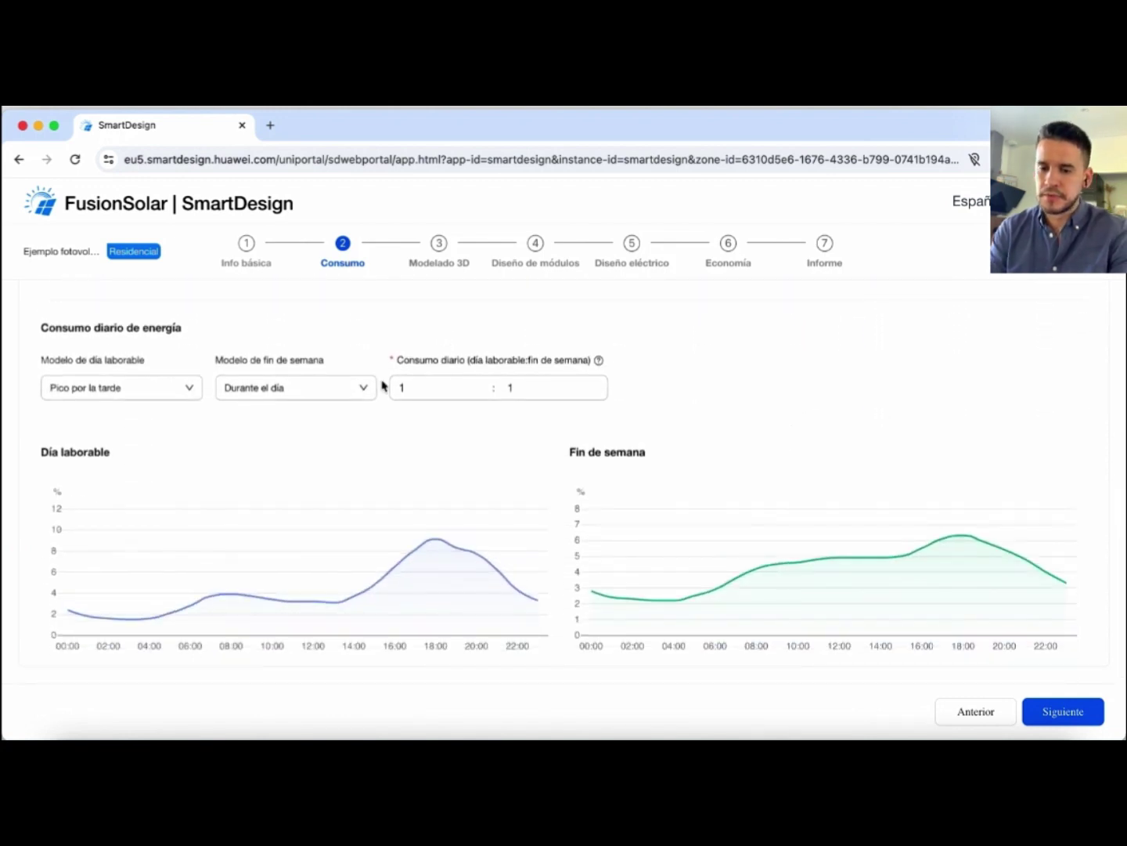
Try the "Por la noche" consumption model for workdays and switch it back to "Pico por la tarde"
click(184, 389)
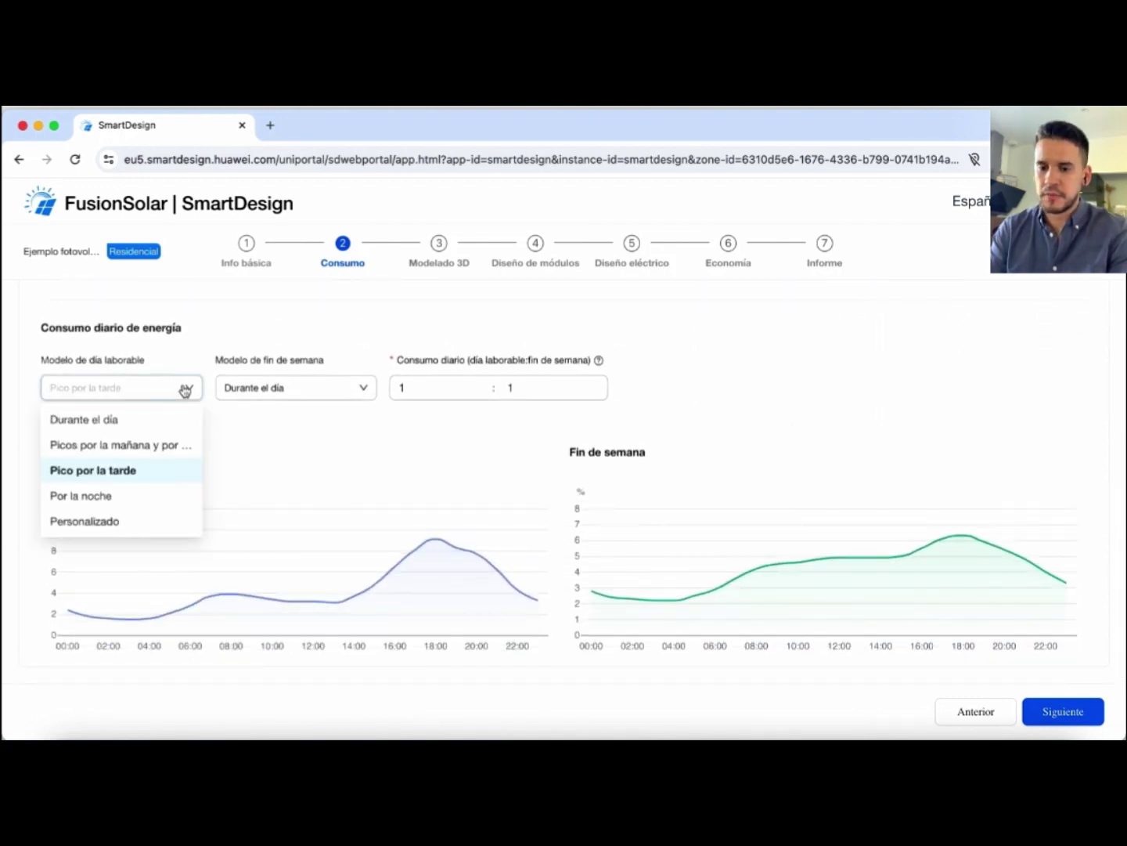
click(130, 497)
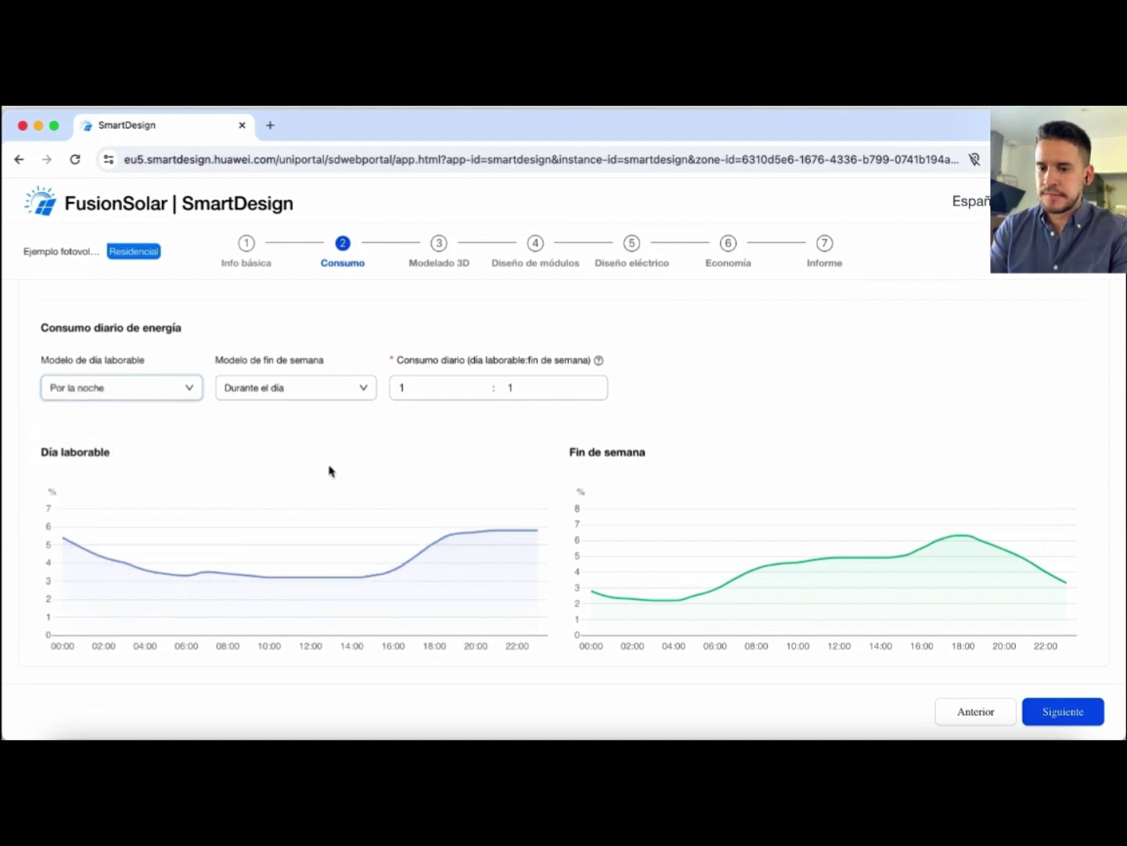
click(191, 389)
click(144, 469)
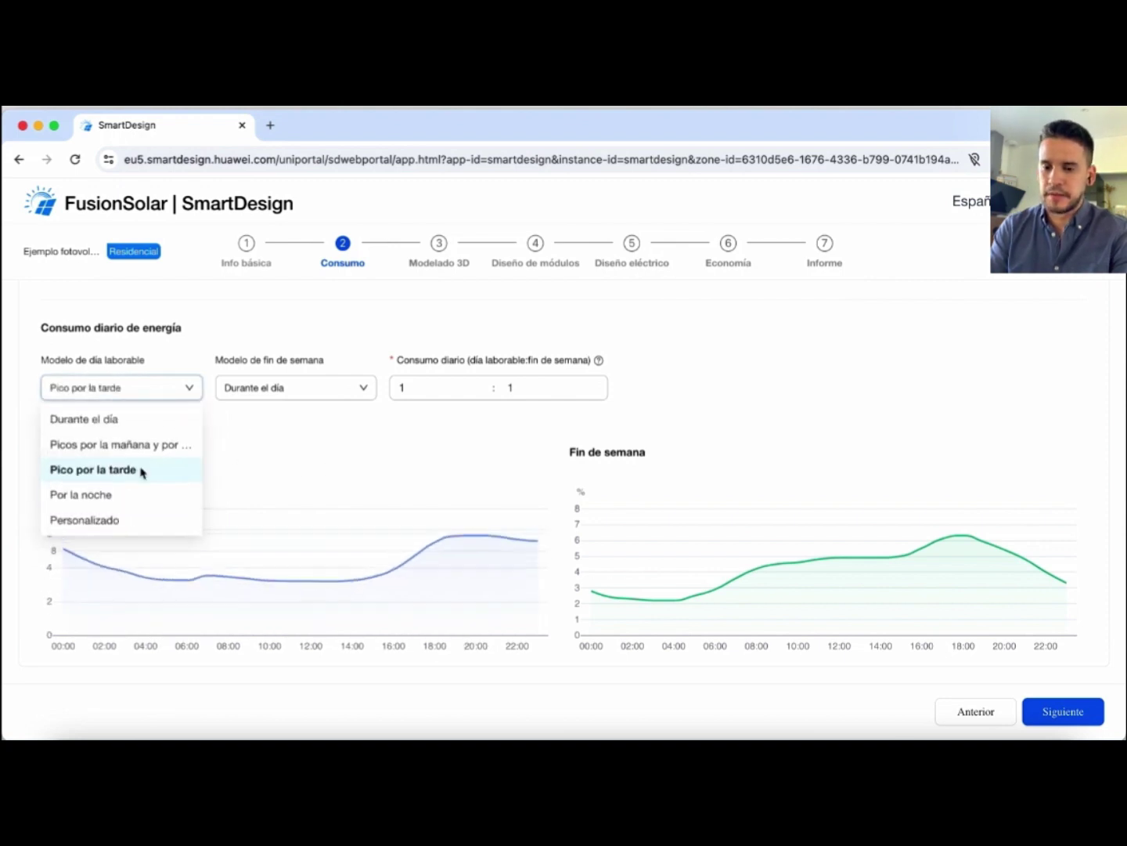
Set both the workday and weekend consumption models to the "Picos por la mañana y por …" option and continue to 3D modelling
click(188, 394)
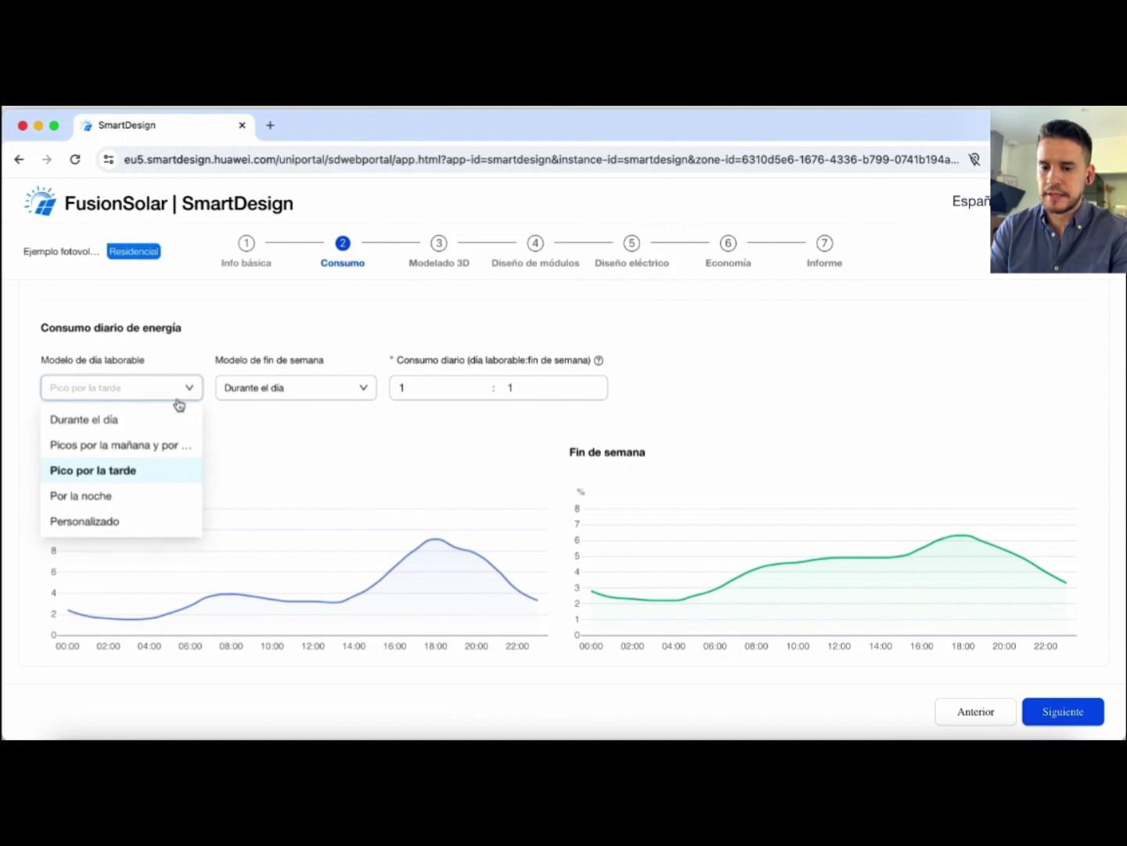
click(184, 448)
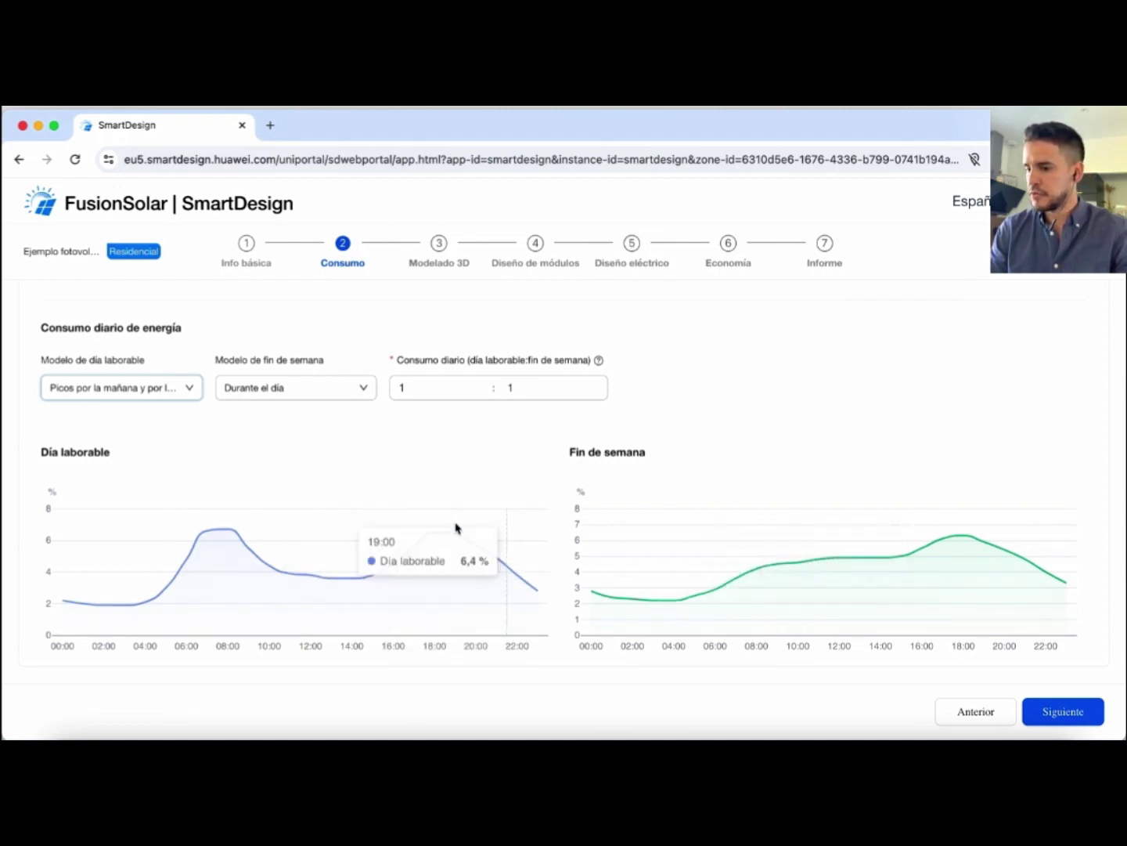
click(364, 397)
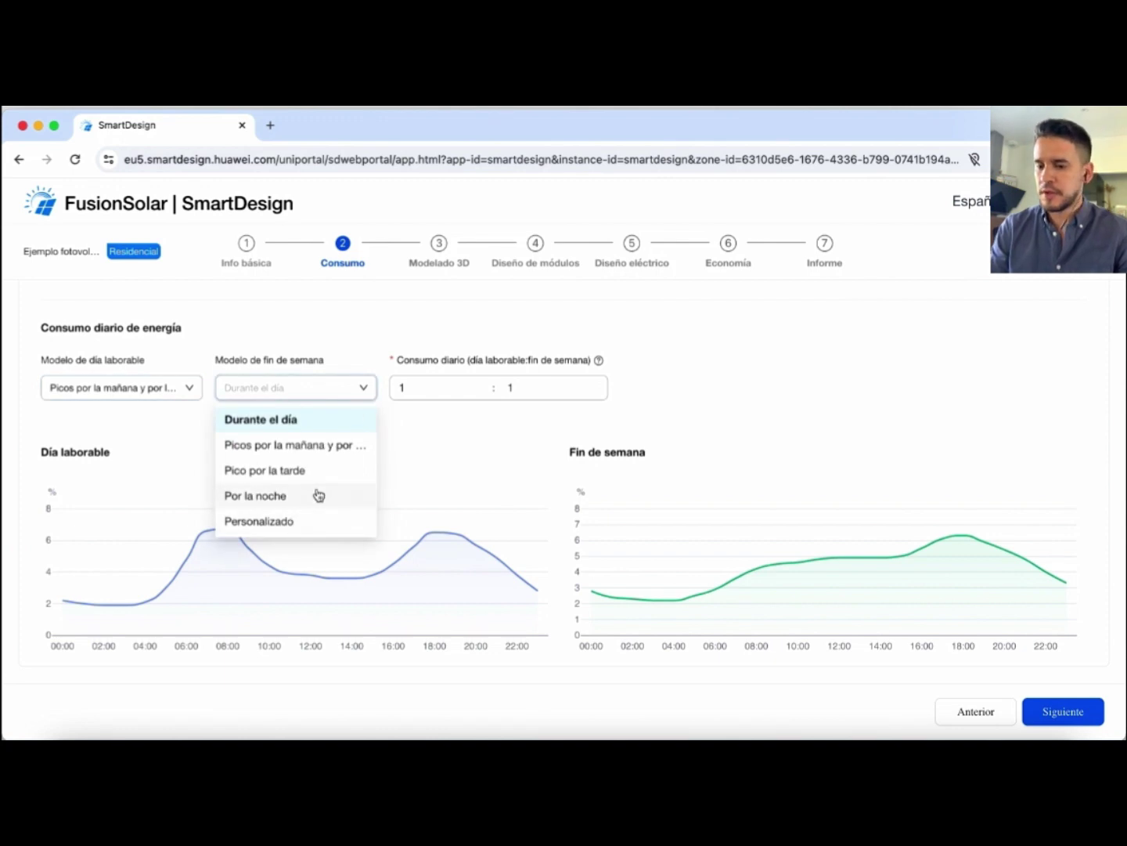
click(347, 447)
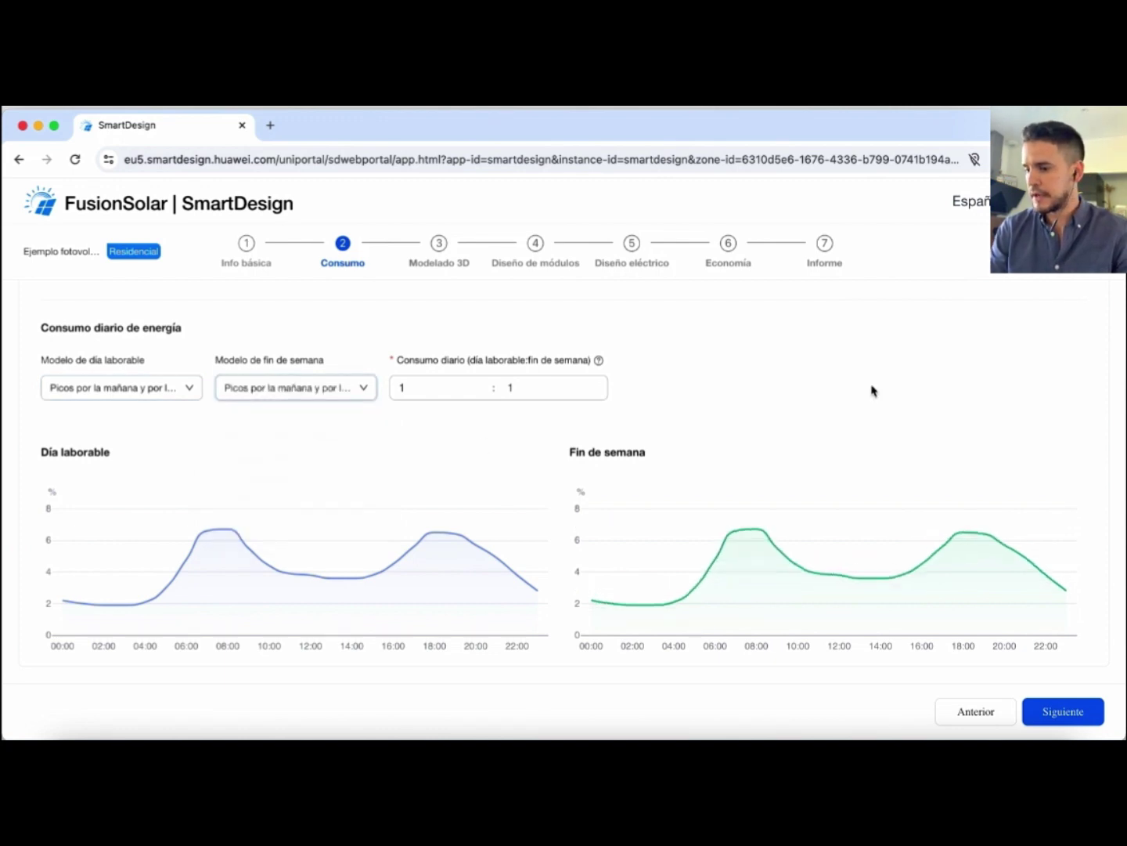
click(1070, 715)
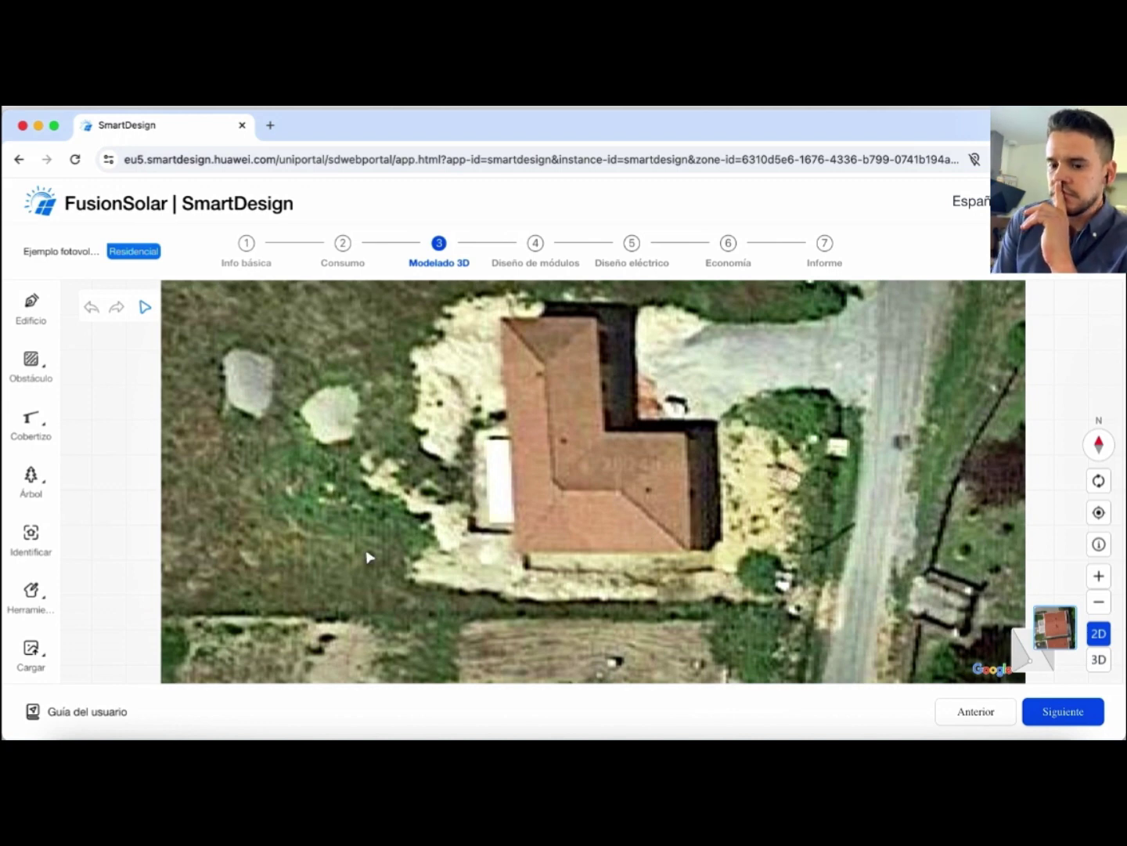
click(35, 420)
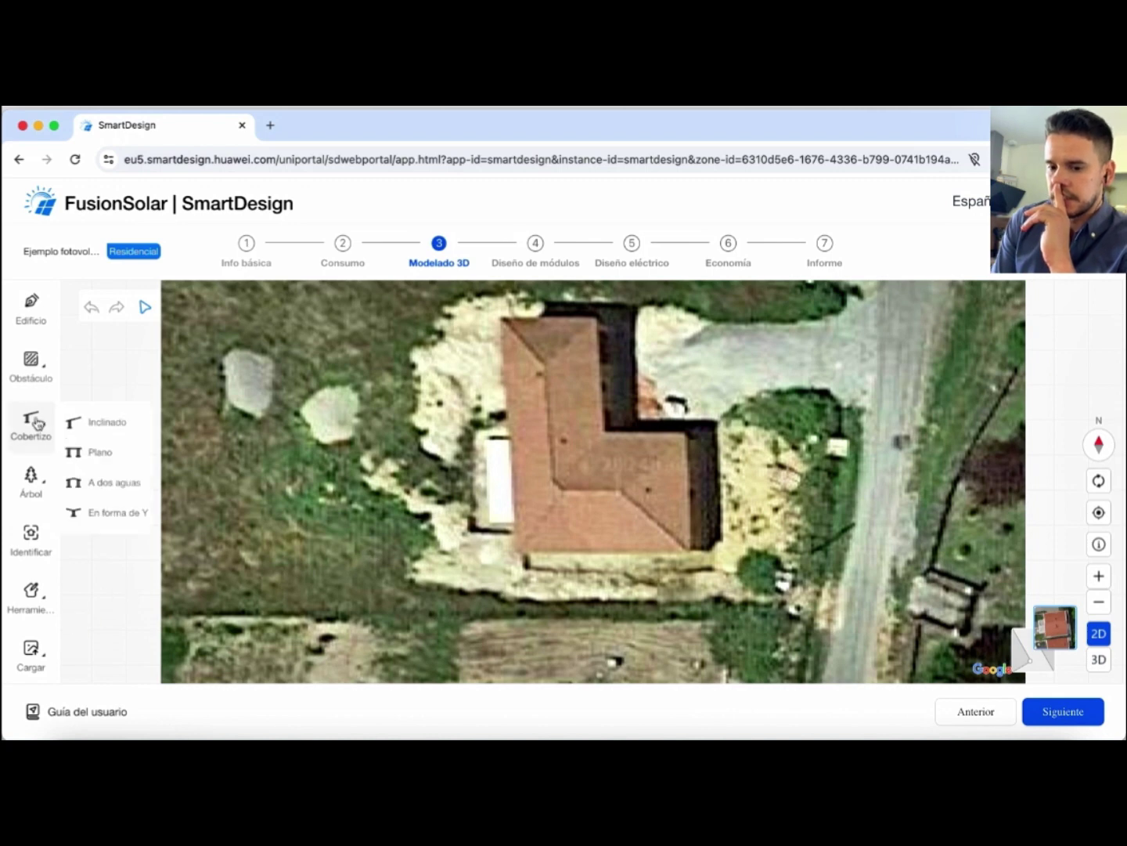
click(37, 491)
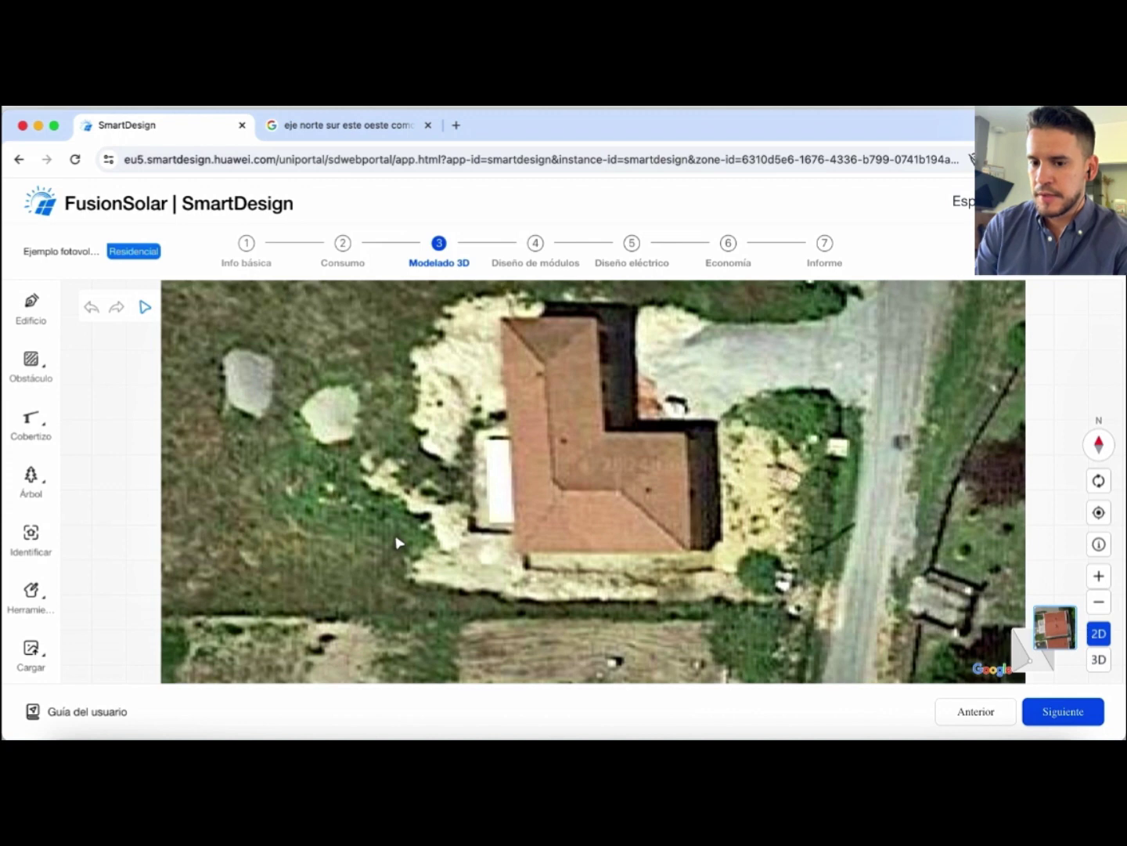
Draw a trial inclined shed of about 15.4 by 8 m over the southern part of the house and delete it
click(38, 444)
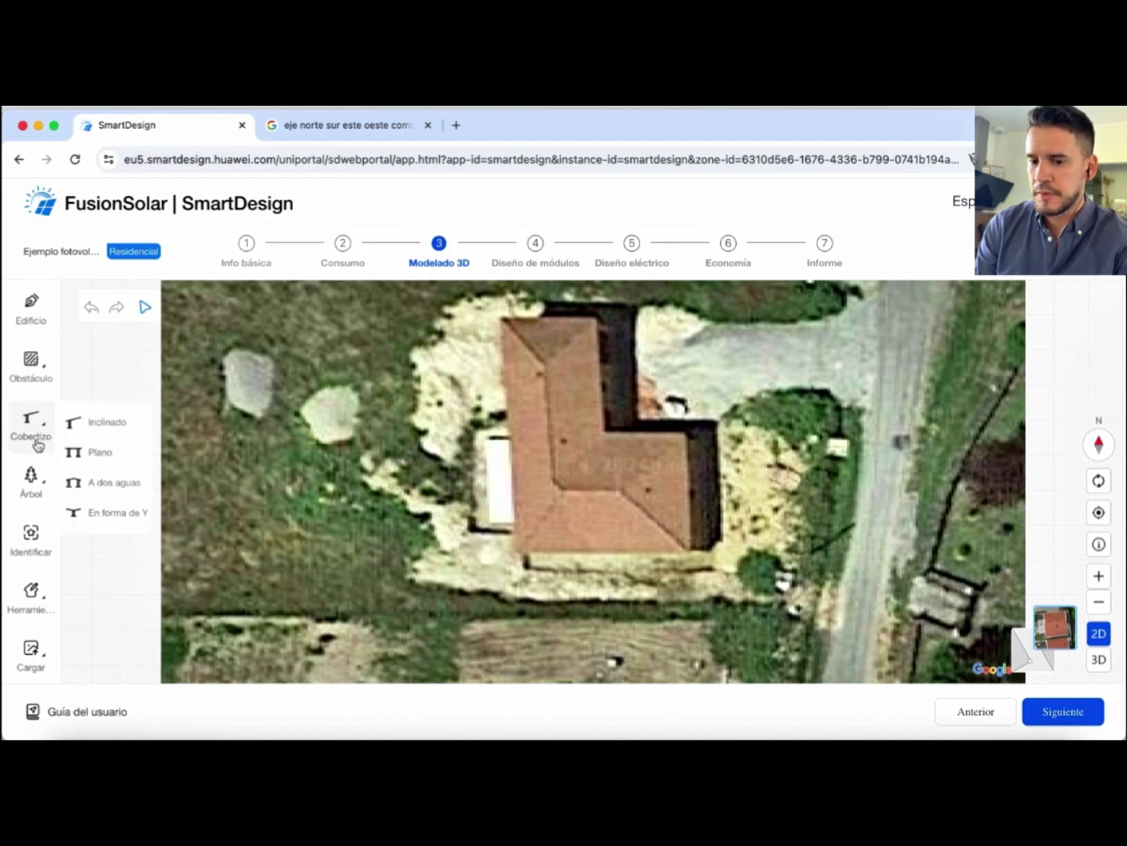
click(107, 424)
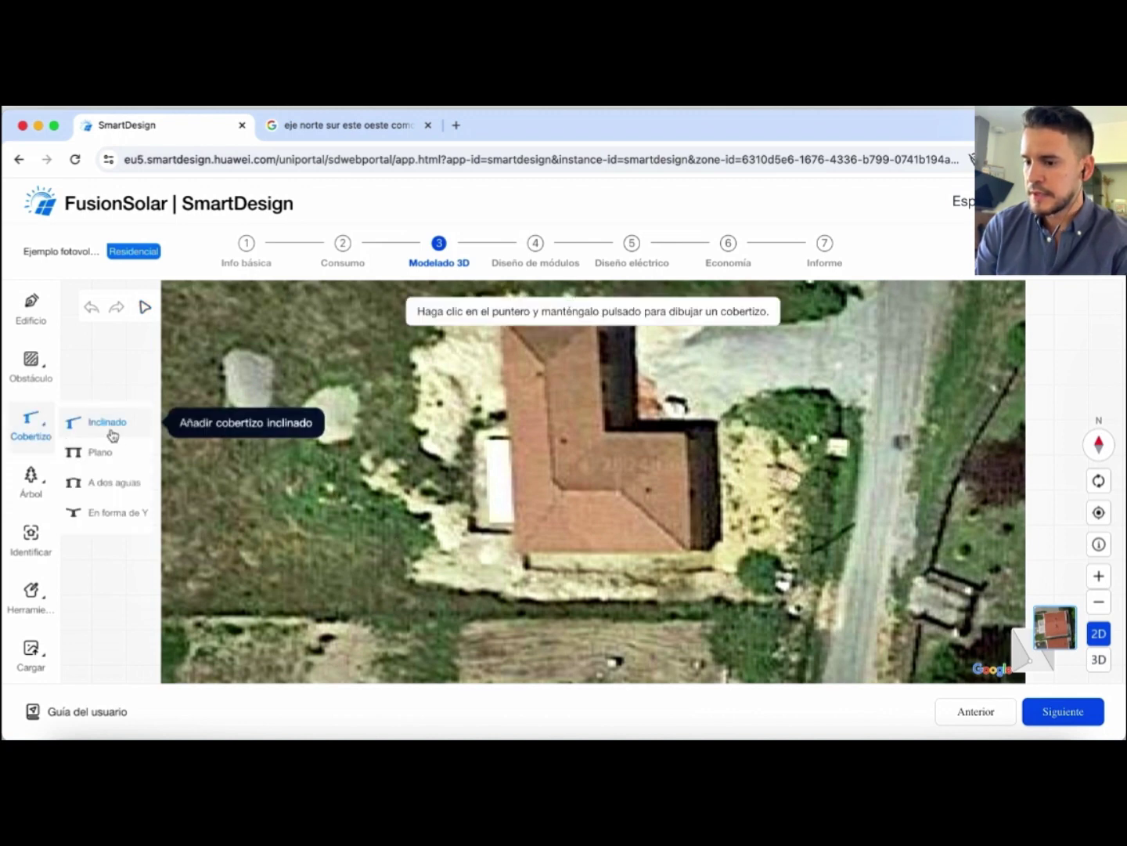
mouse_move(502, 474)
mouse_down()
mouse_move(554, 523)
mouse_move(707, 582)
mouse_up()
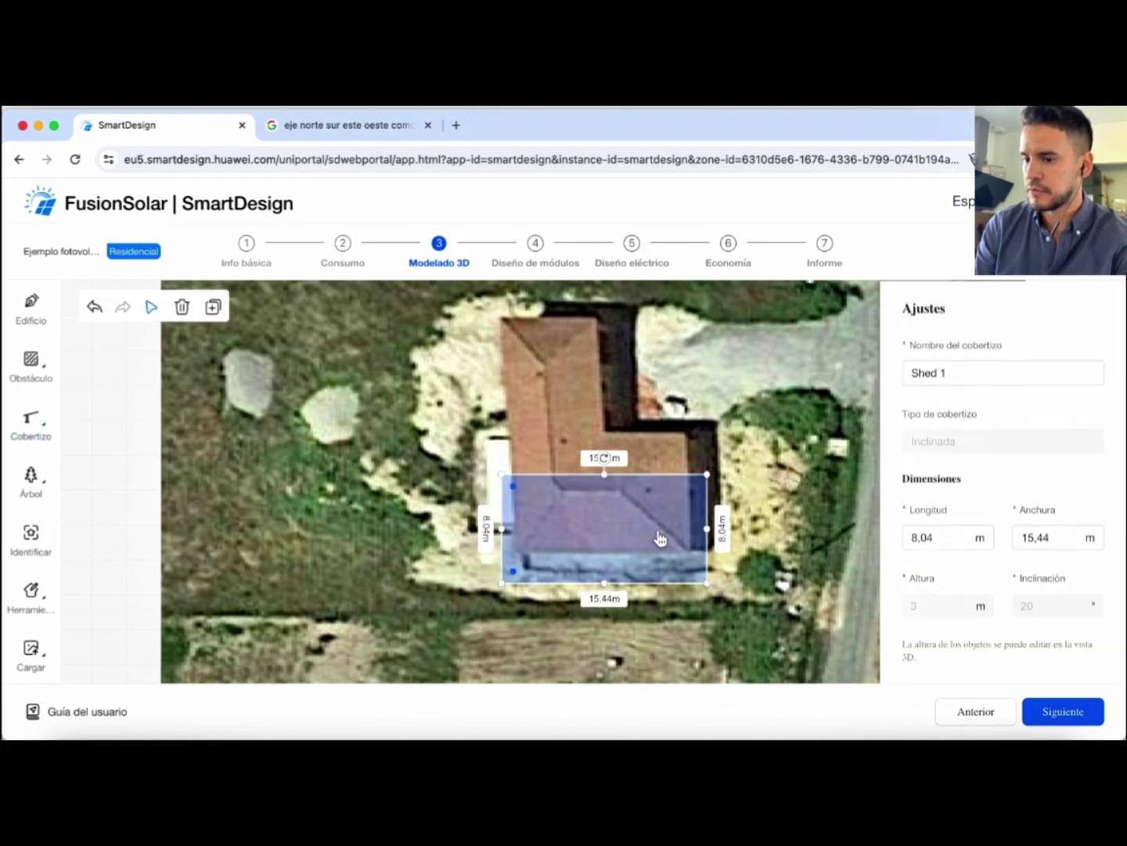
click(182, 308)
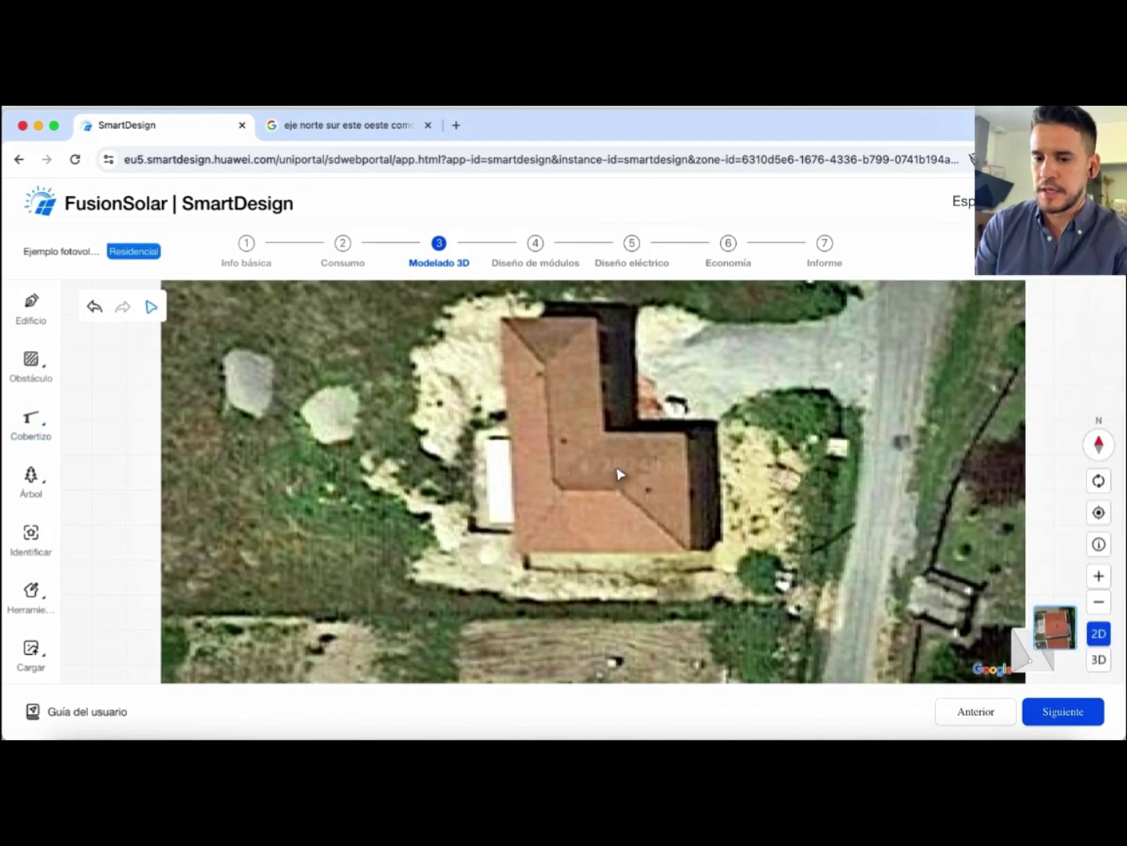
mouse_move(45, 478)
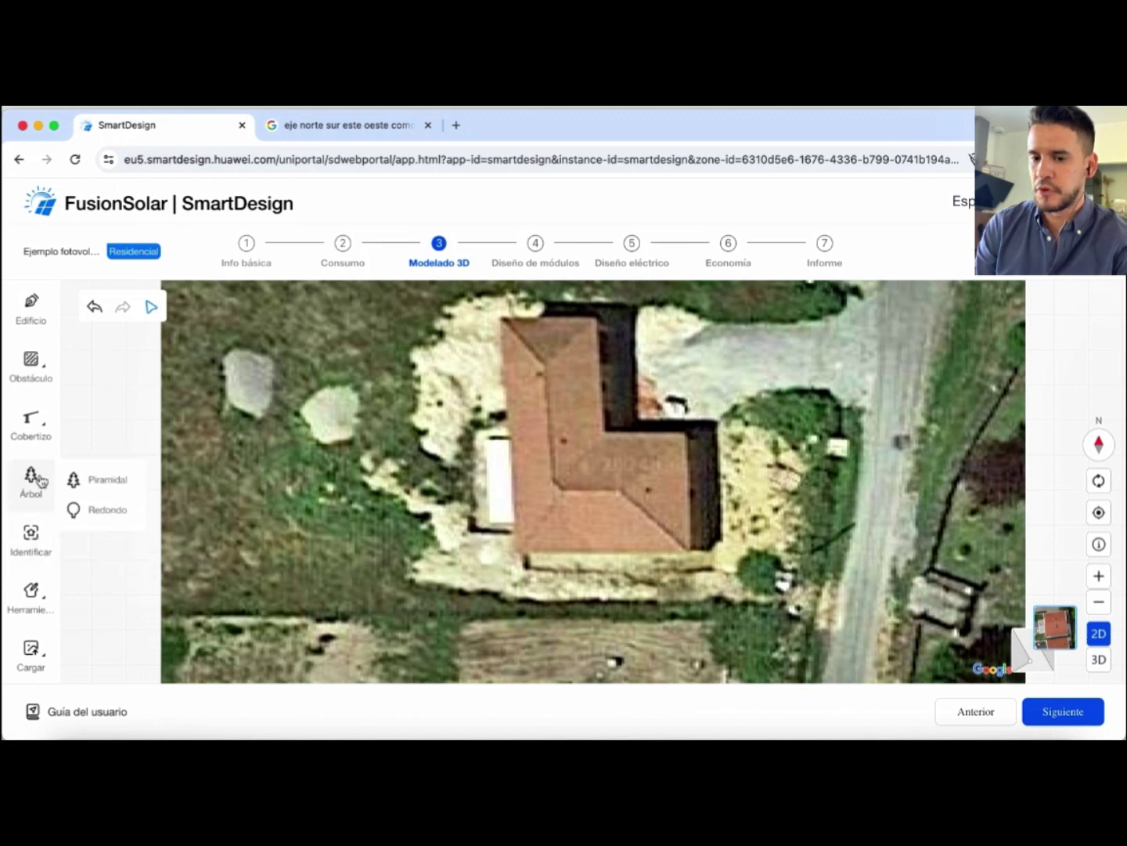
mouse_move(41, 384)
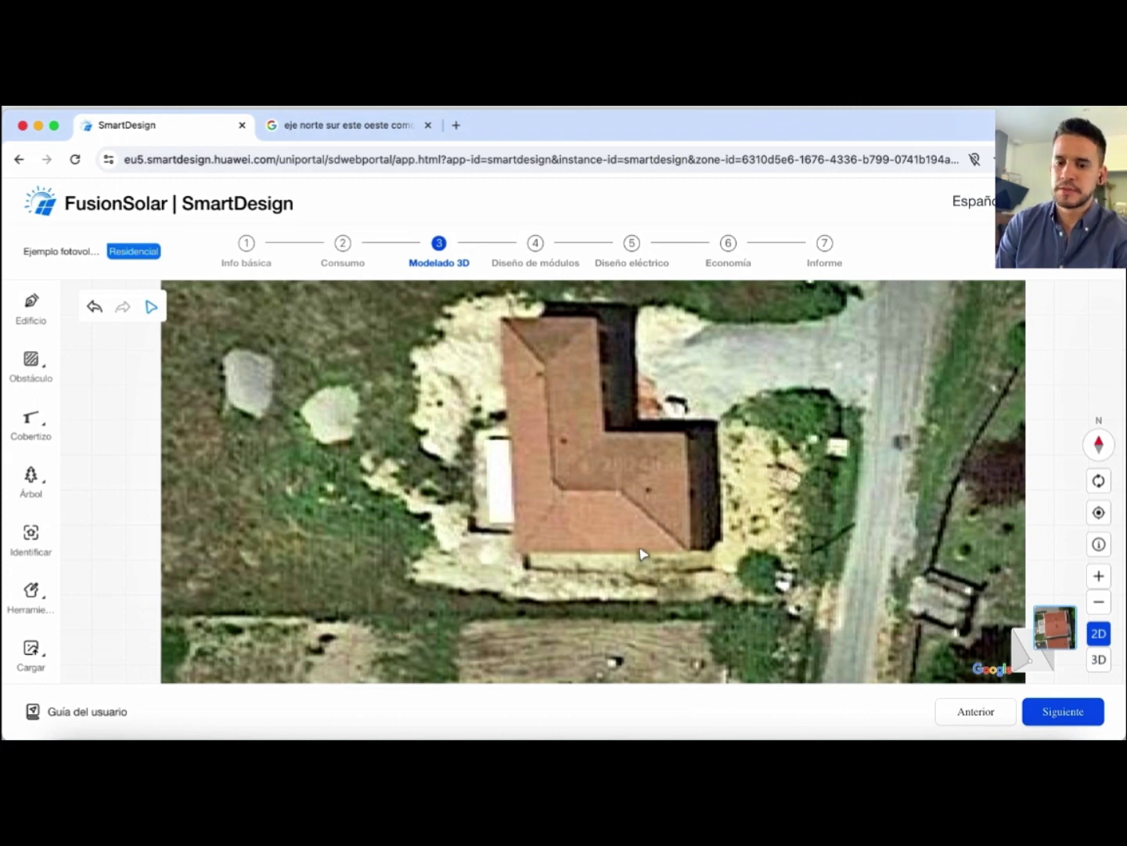
Outline the house's trapezoidal southern roof slope as a building, with sides of about 5.4, 4.2, 6.7 and 12.9 m
click(32, 307)
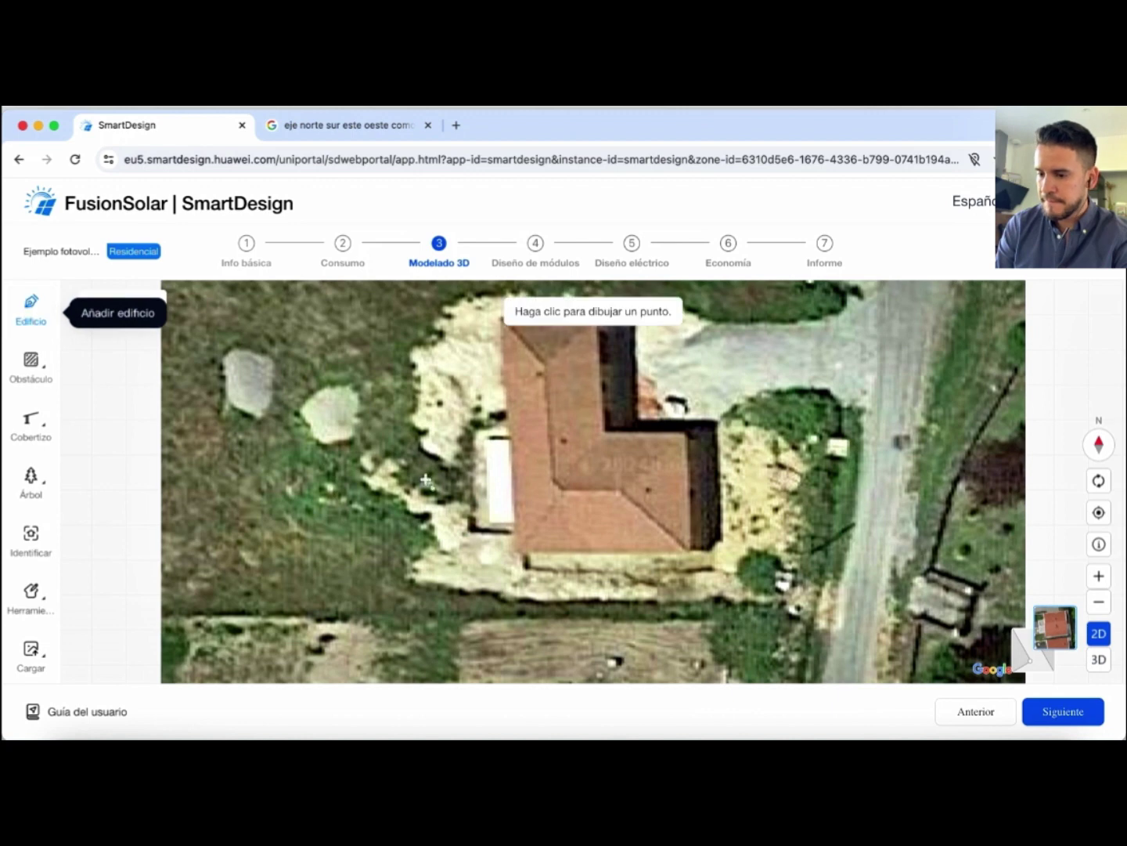
click(519, 549)
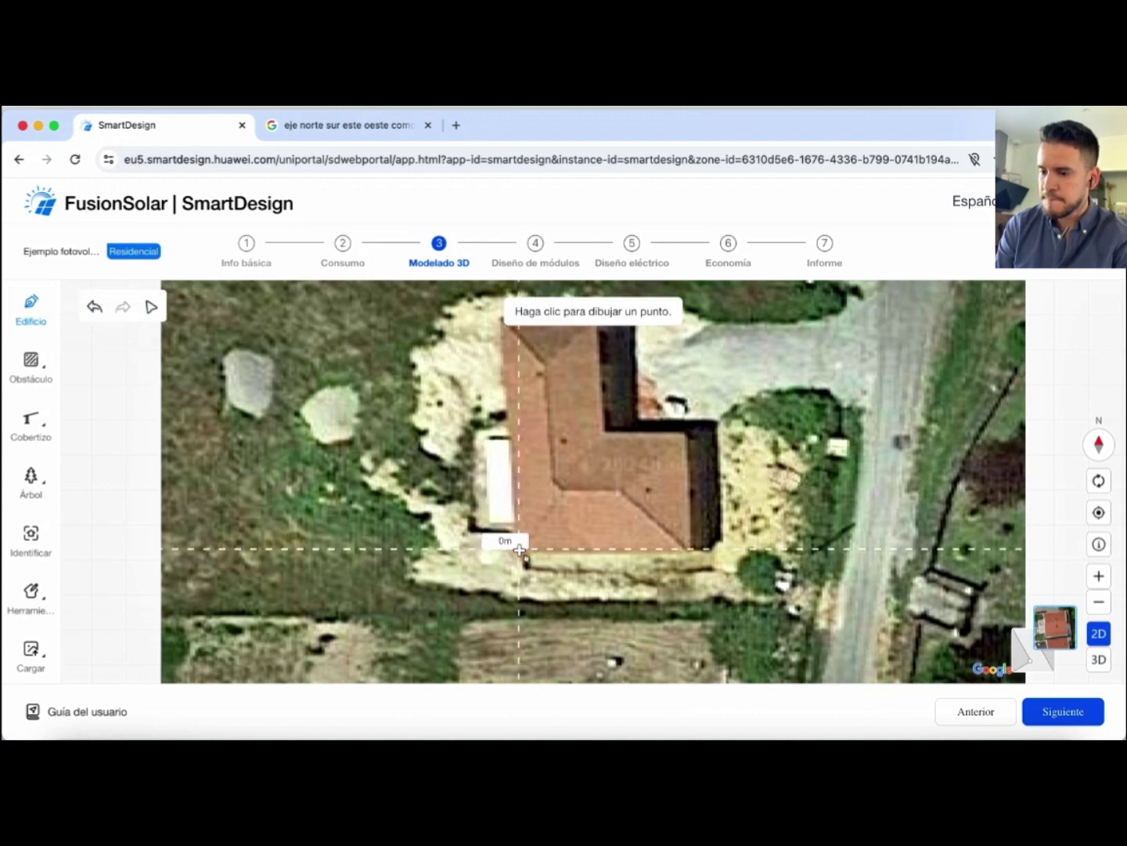
click(565, 493)
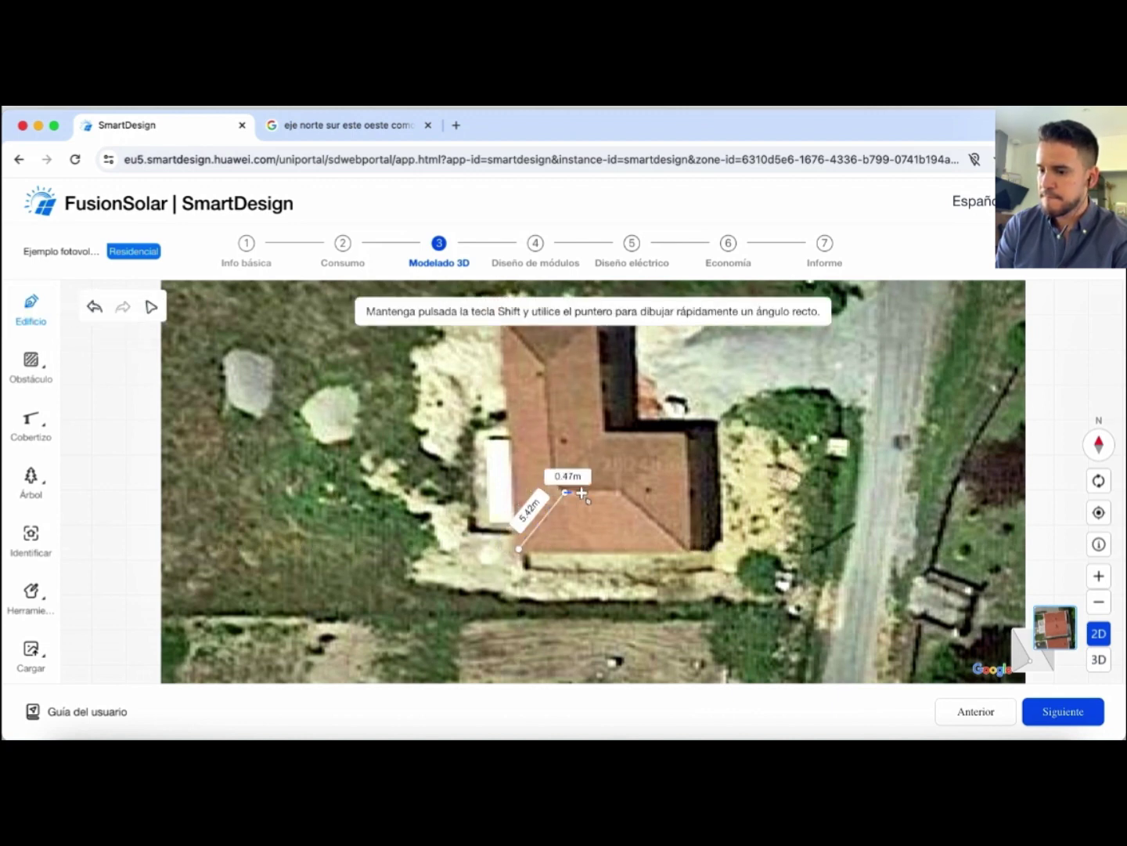
click(621, 493)
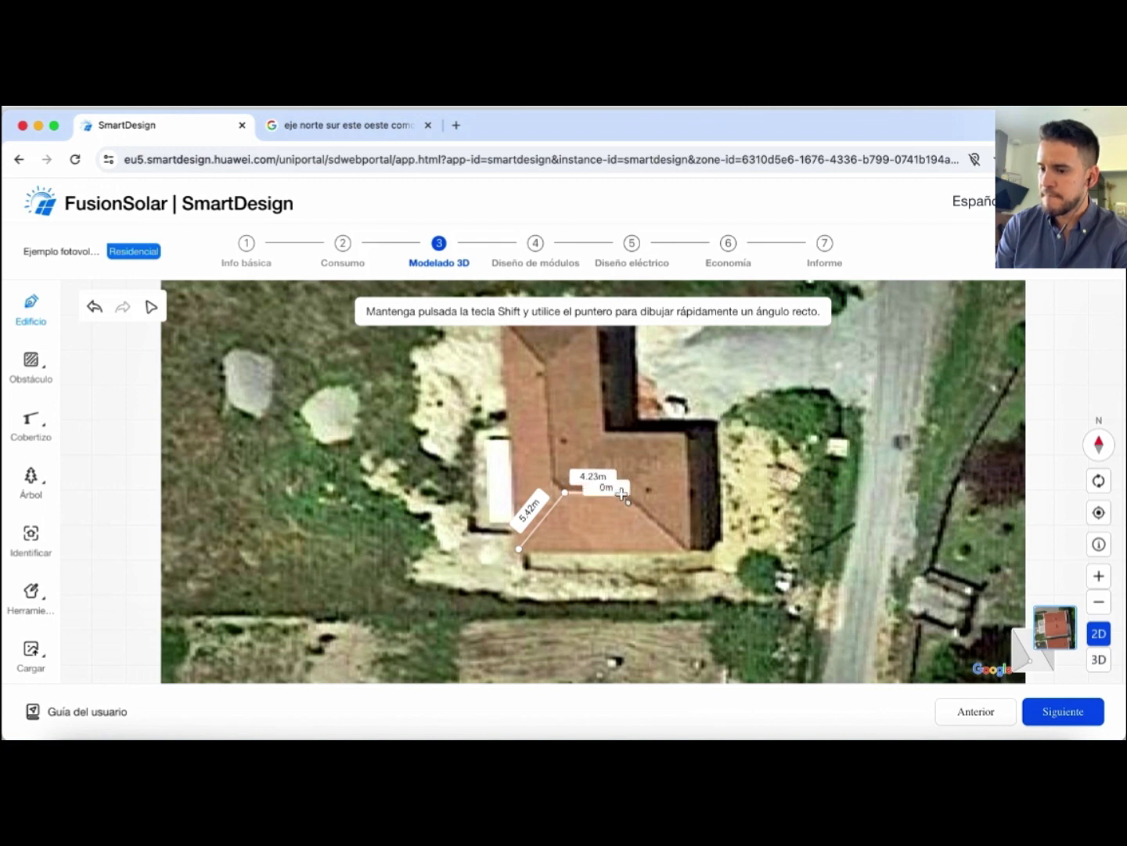
click(689, 551)
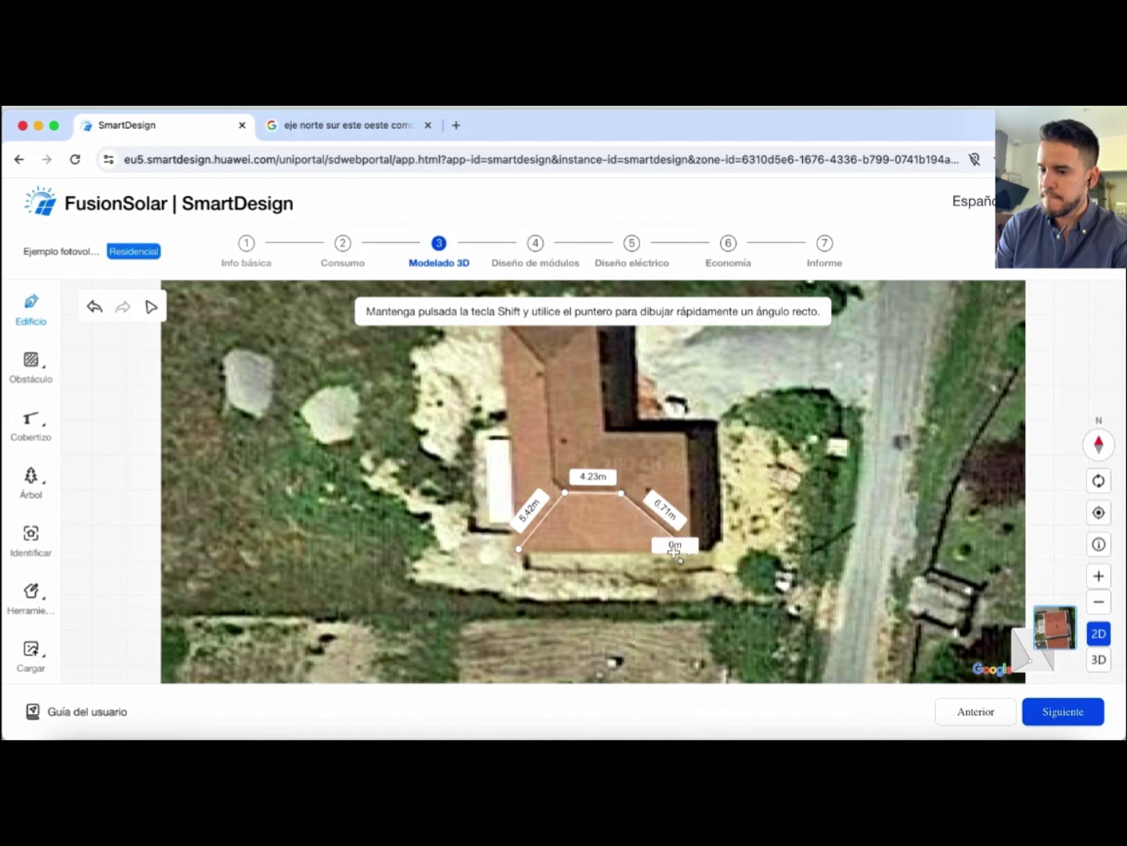
click(521, 551)
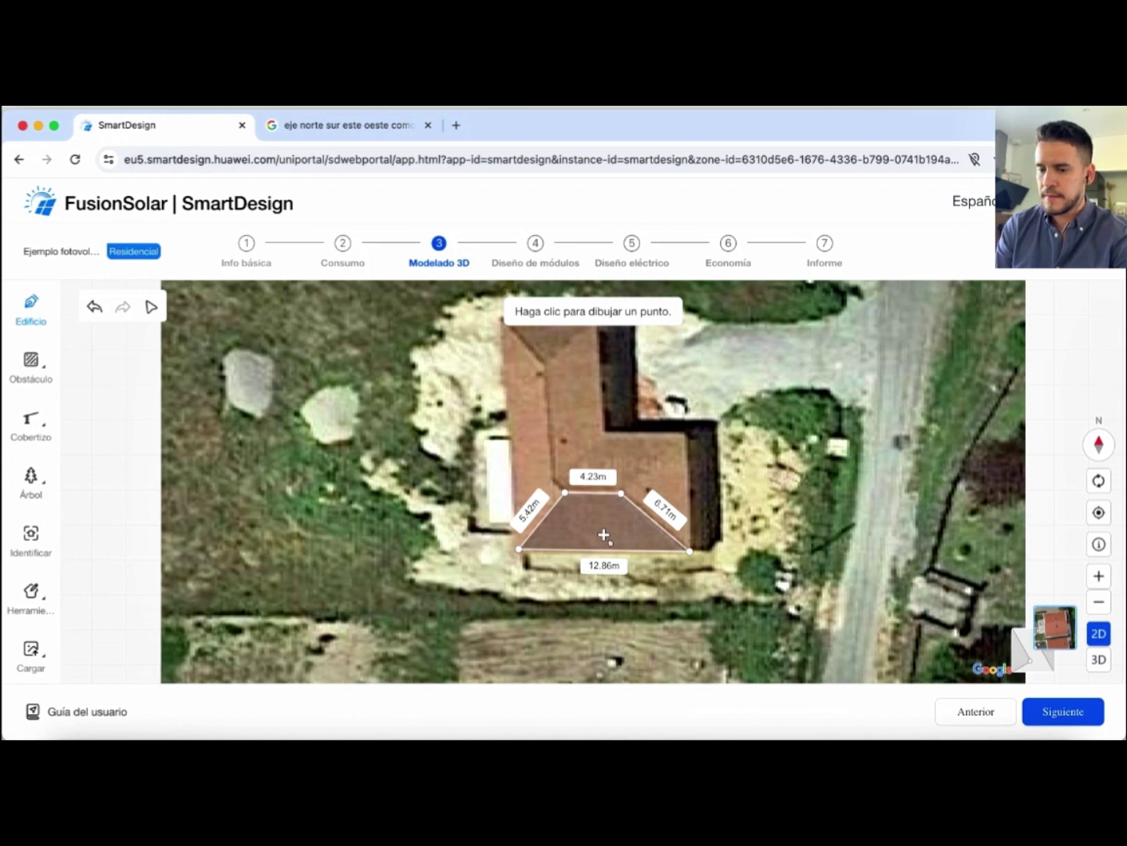
Finish drawing and inspect the building outline and the length and azimuth settings of its four edges
key(Escape)
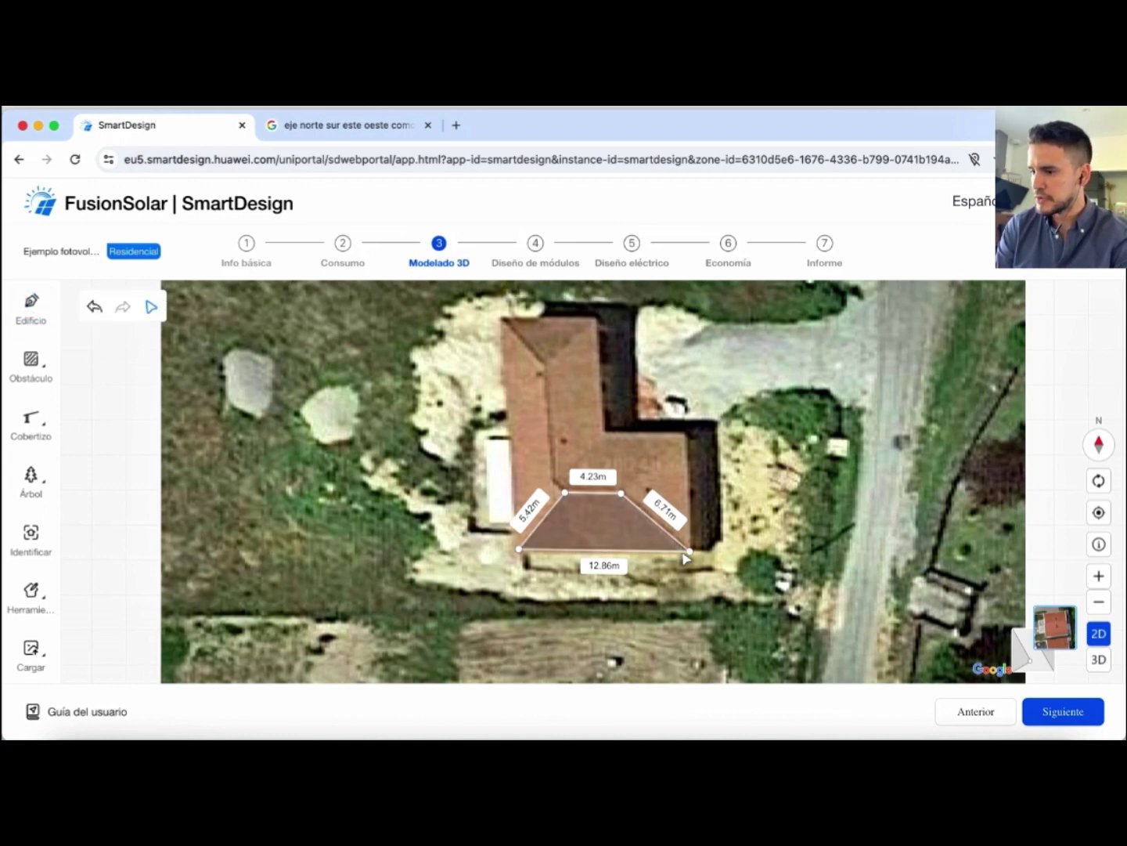
click(613, 537)
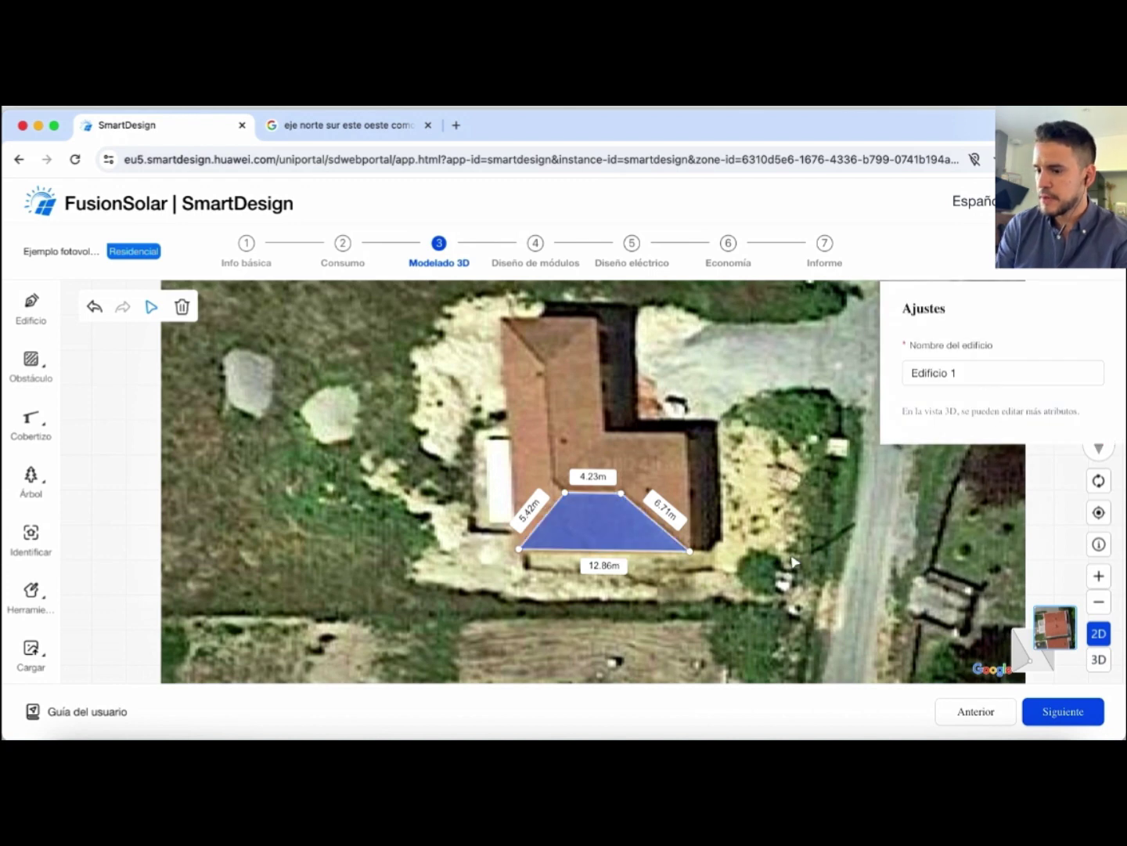
click(779, 470)
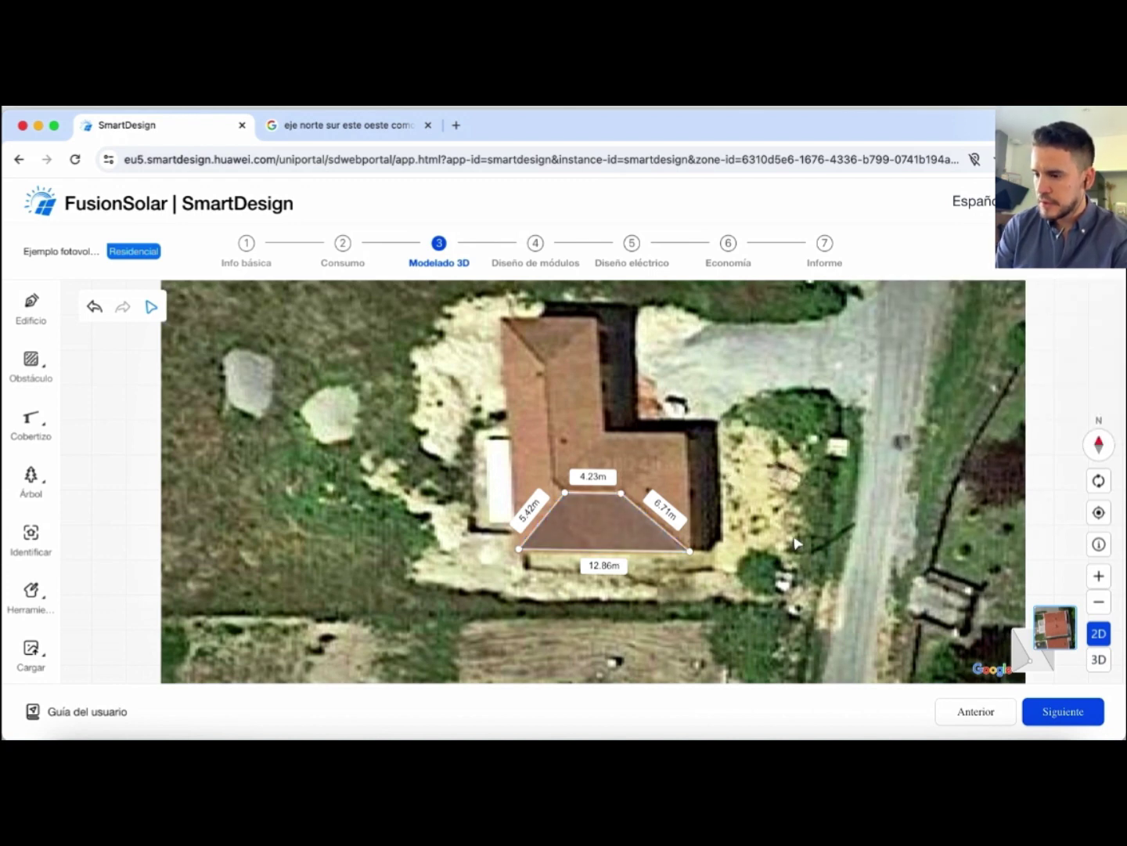
click(603, 552)
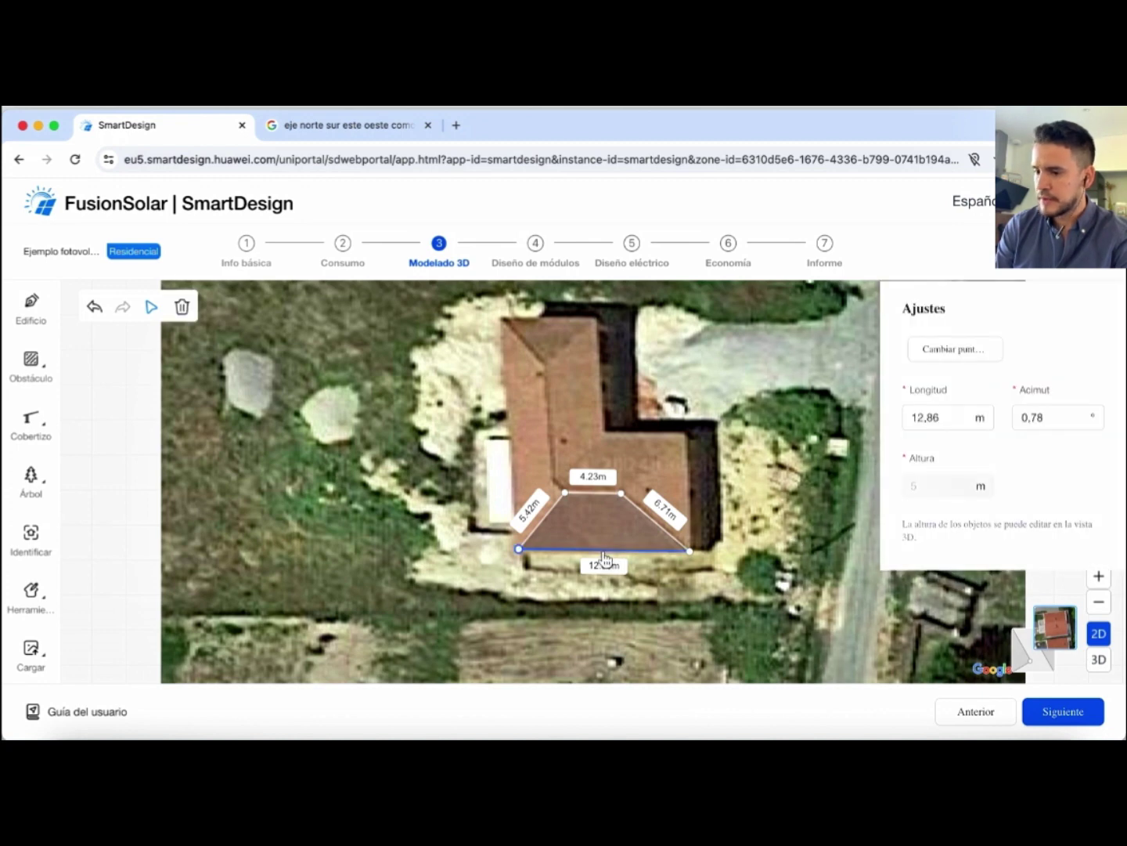
click(537, 526)
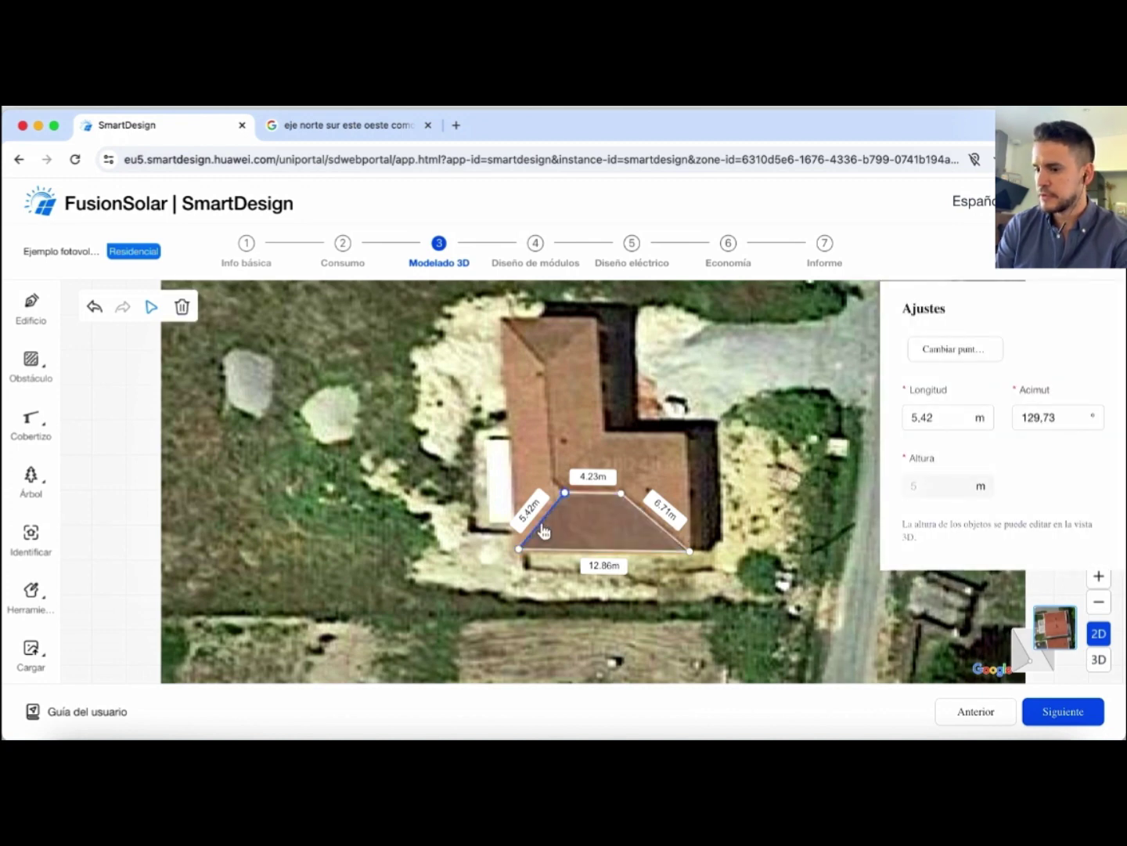
click(595, 494)
click(657, 532)
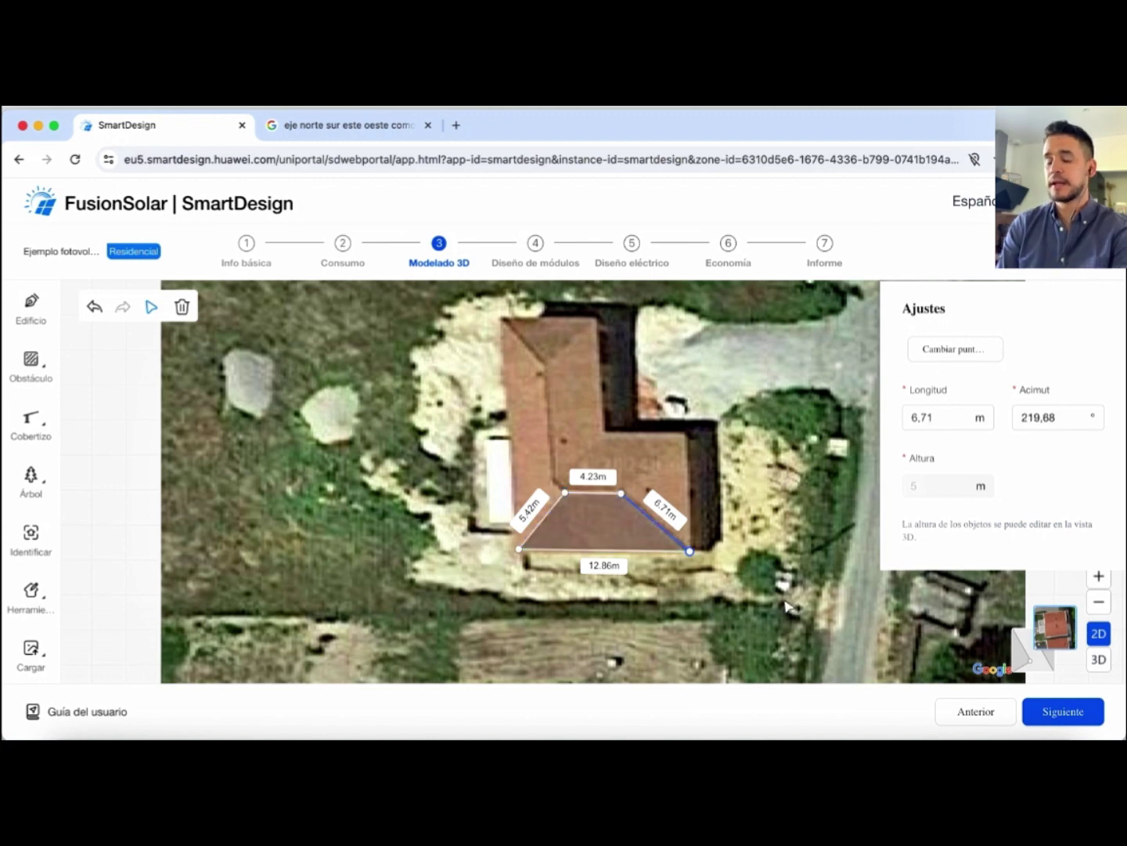
click(787, 604)
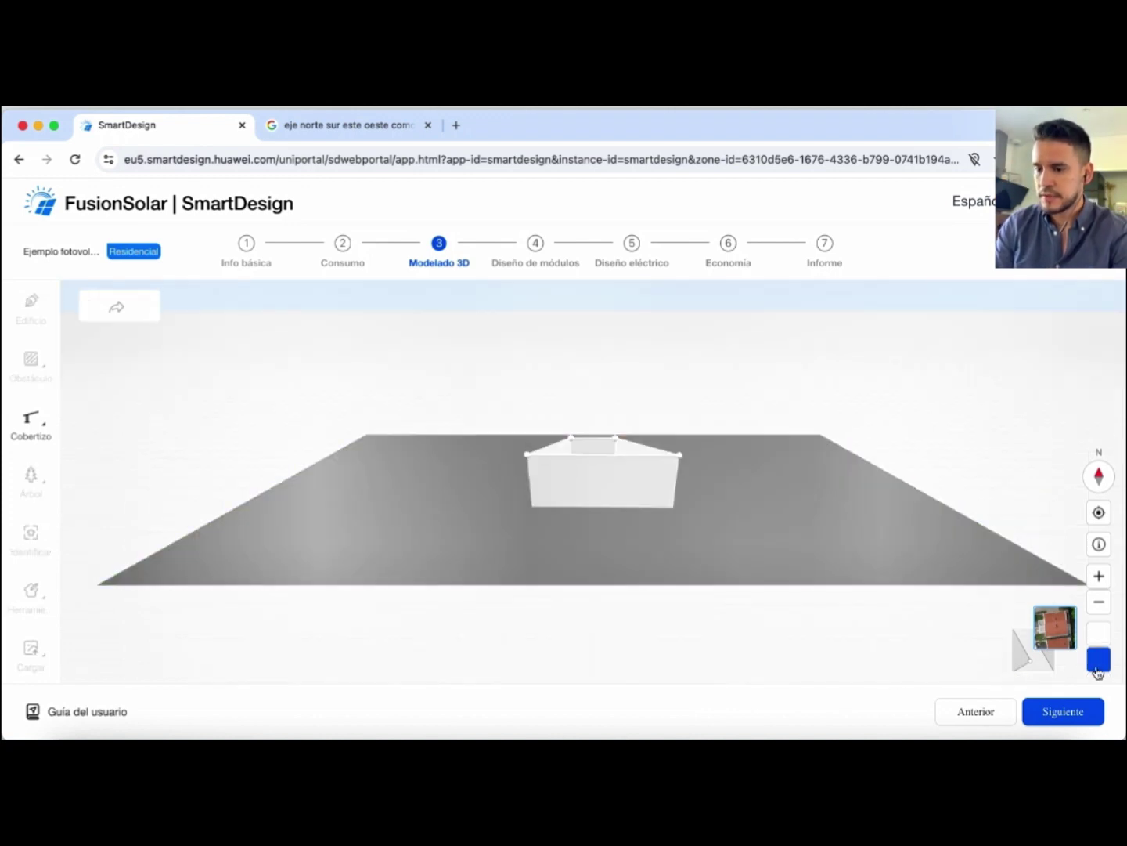
Show the building in 3D and set the height of its southern eave edge to 3 m
click(1098, 661)
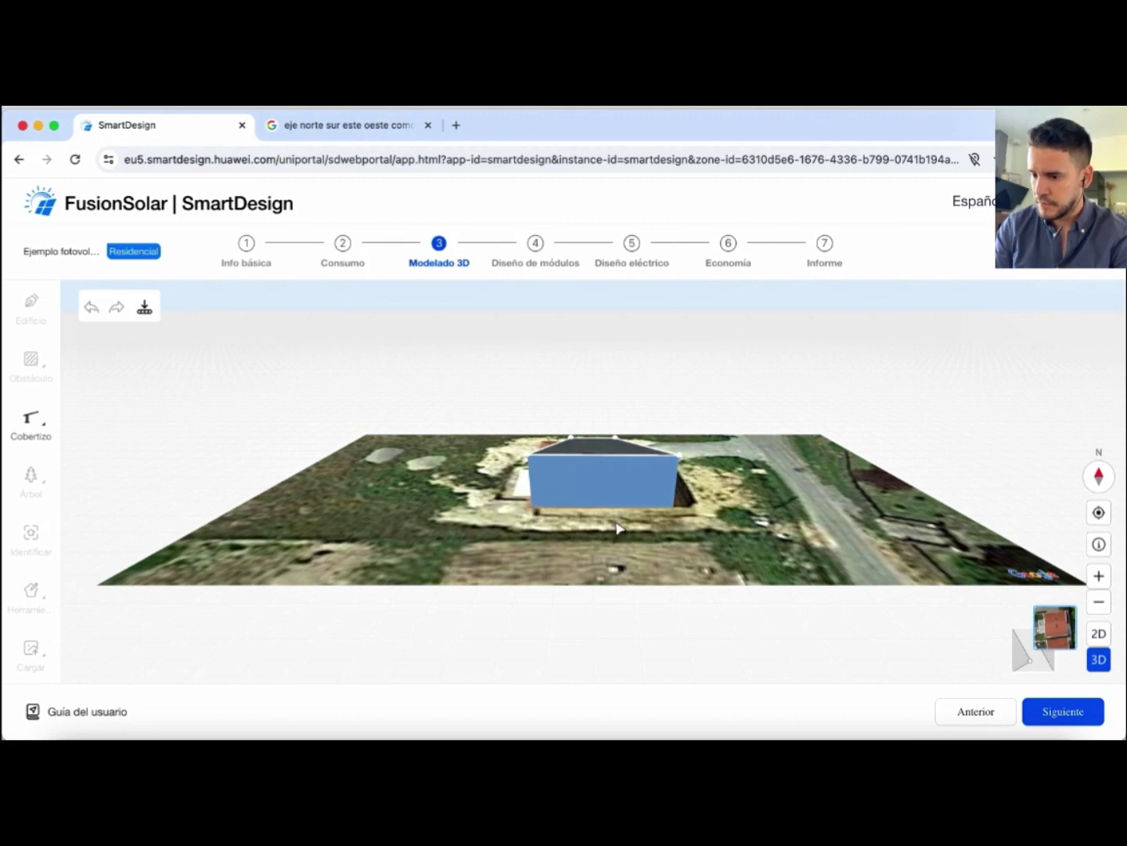
click(591, 463)
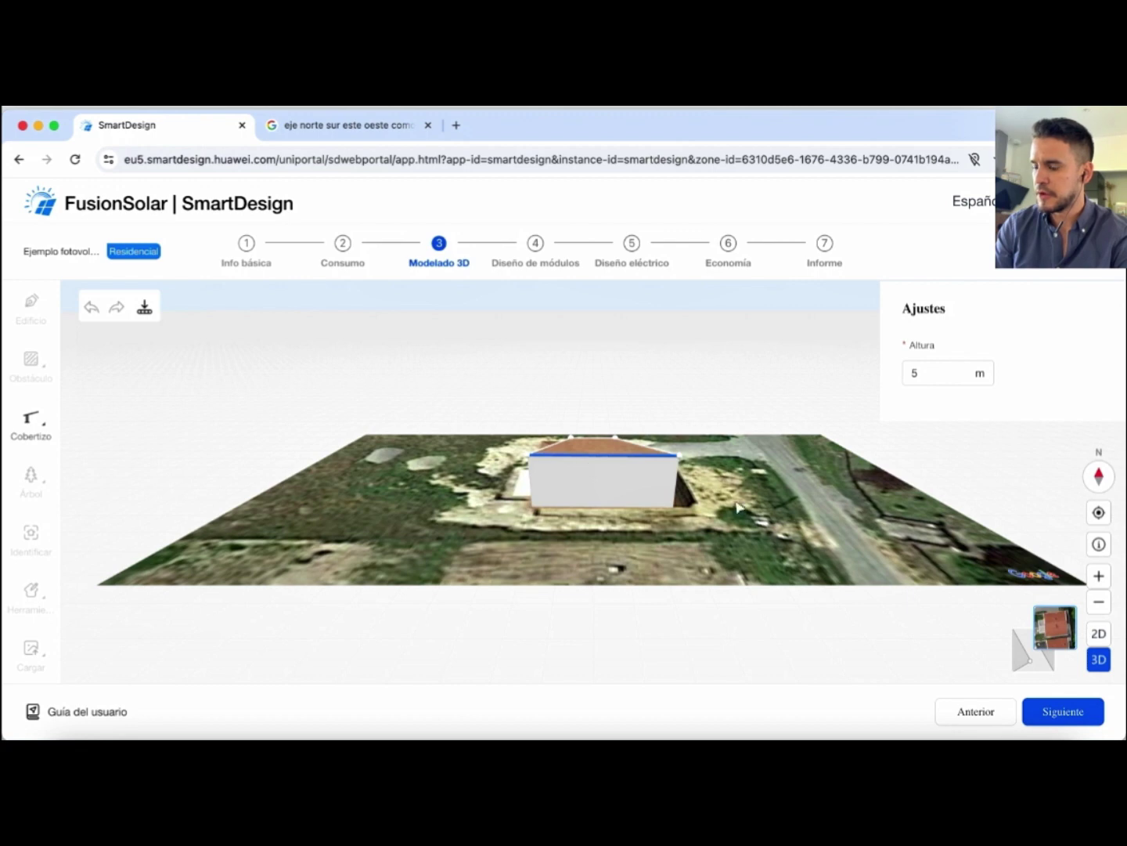
click(932, 375)
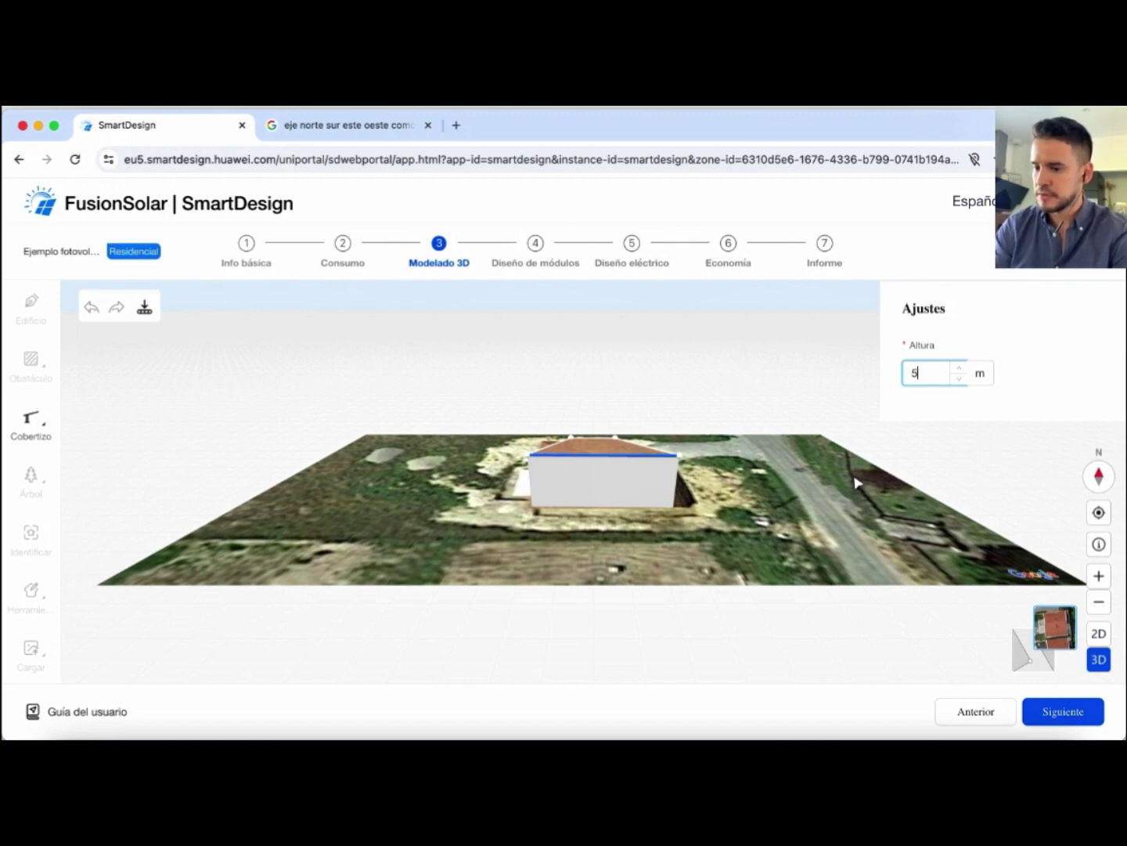
key(BackSpace)
text(3)
key(Up)
key(Up)
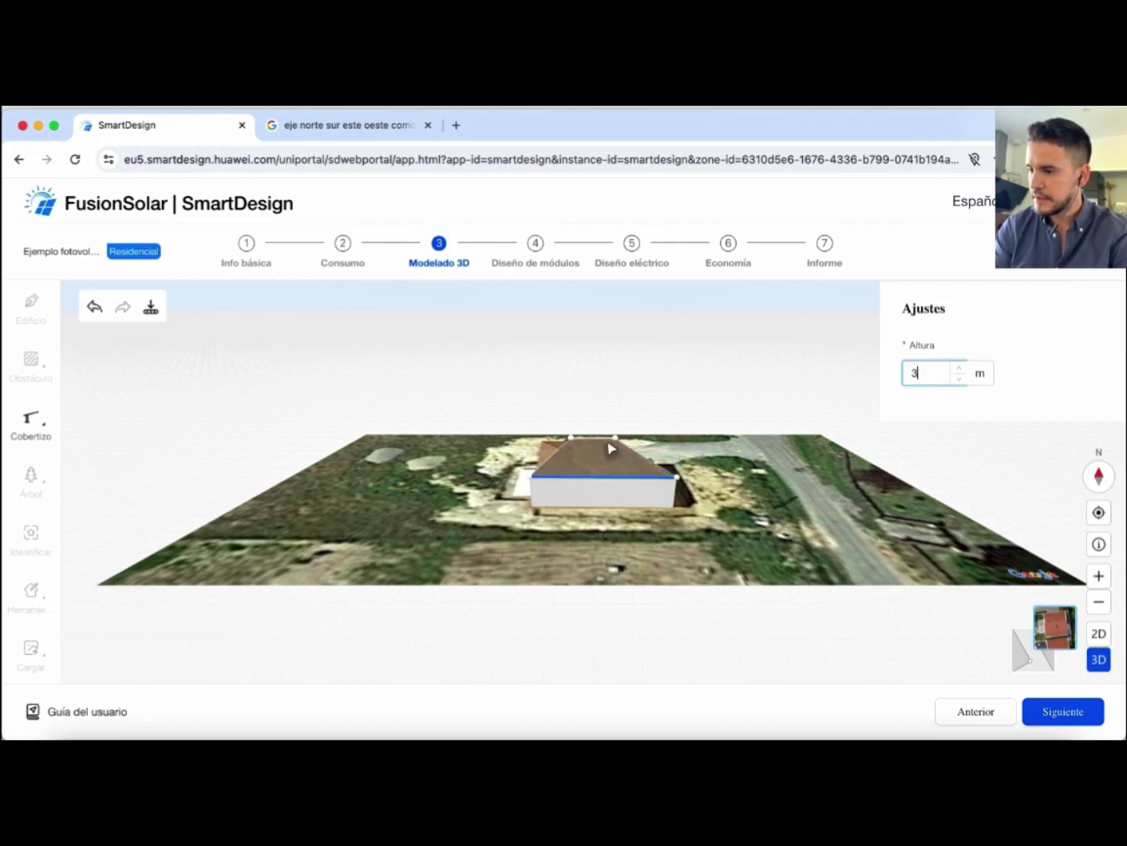
Set the inclination of the southern roof slope to 14°
click(601, 447)
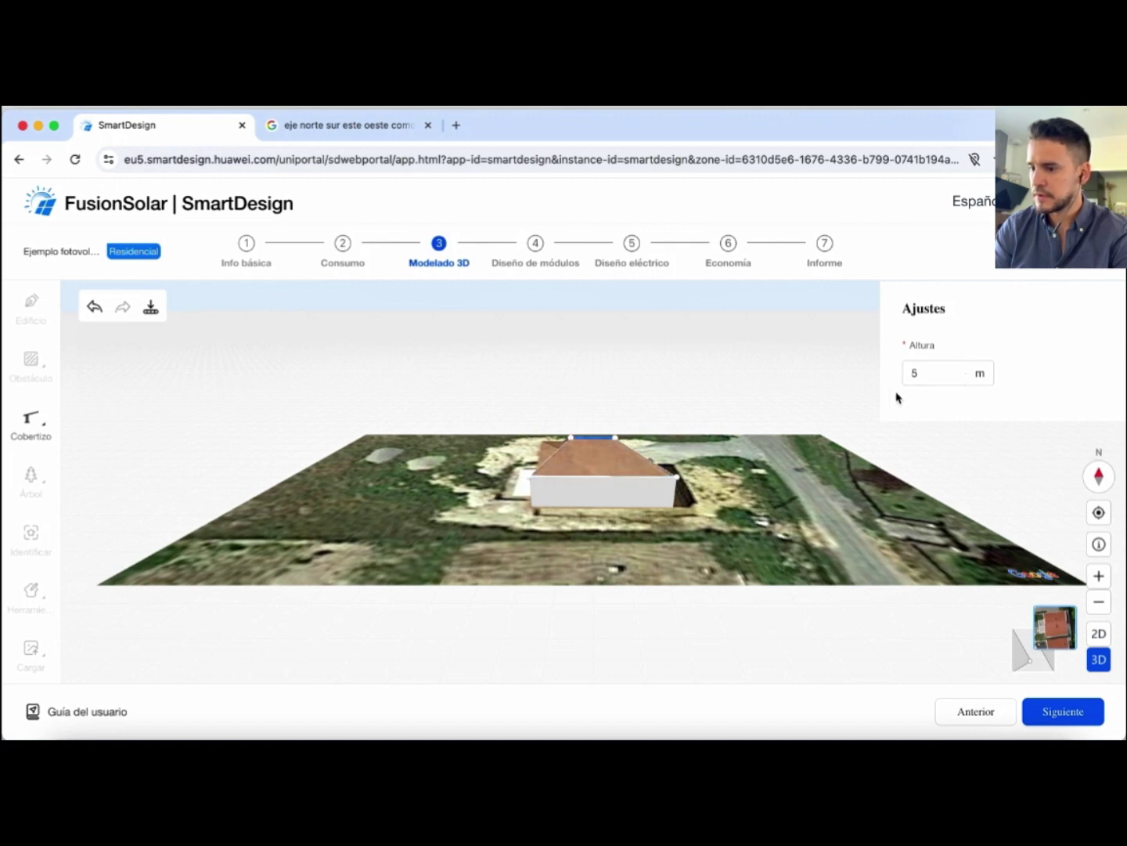
click(591, 471)
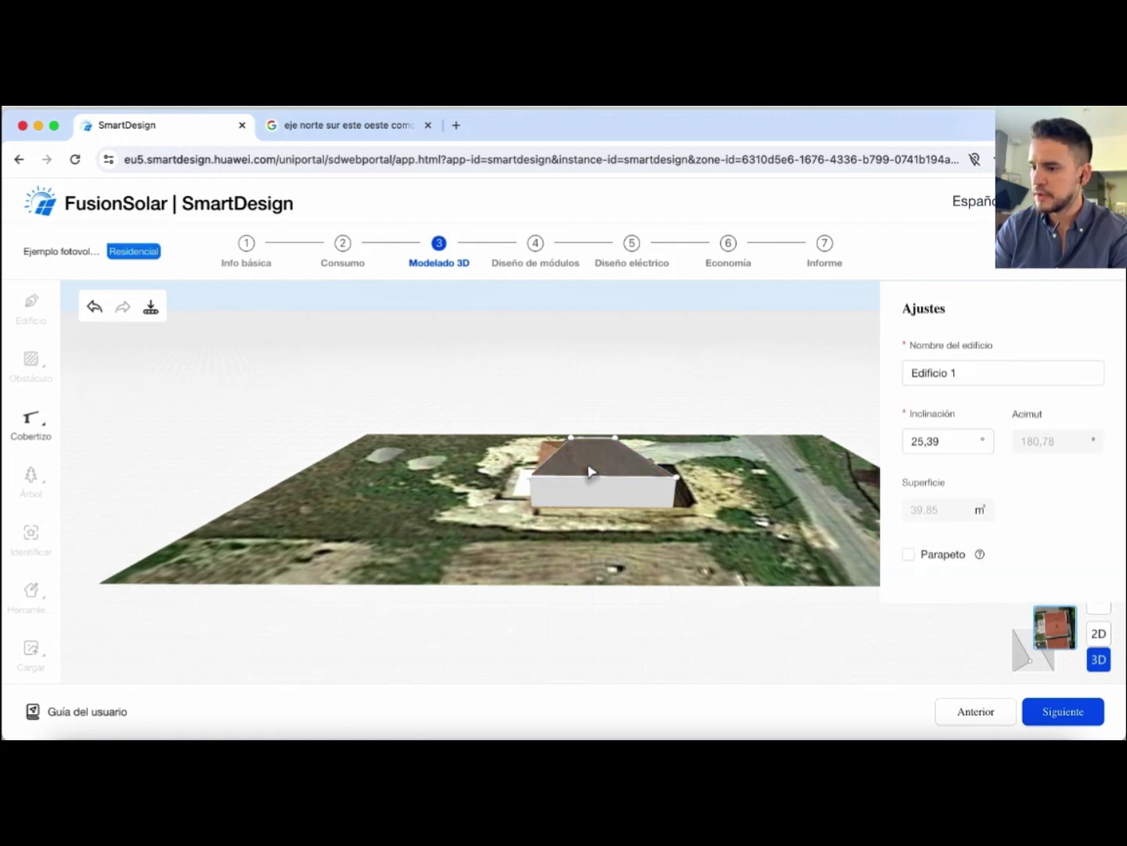
click(932, 451)
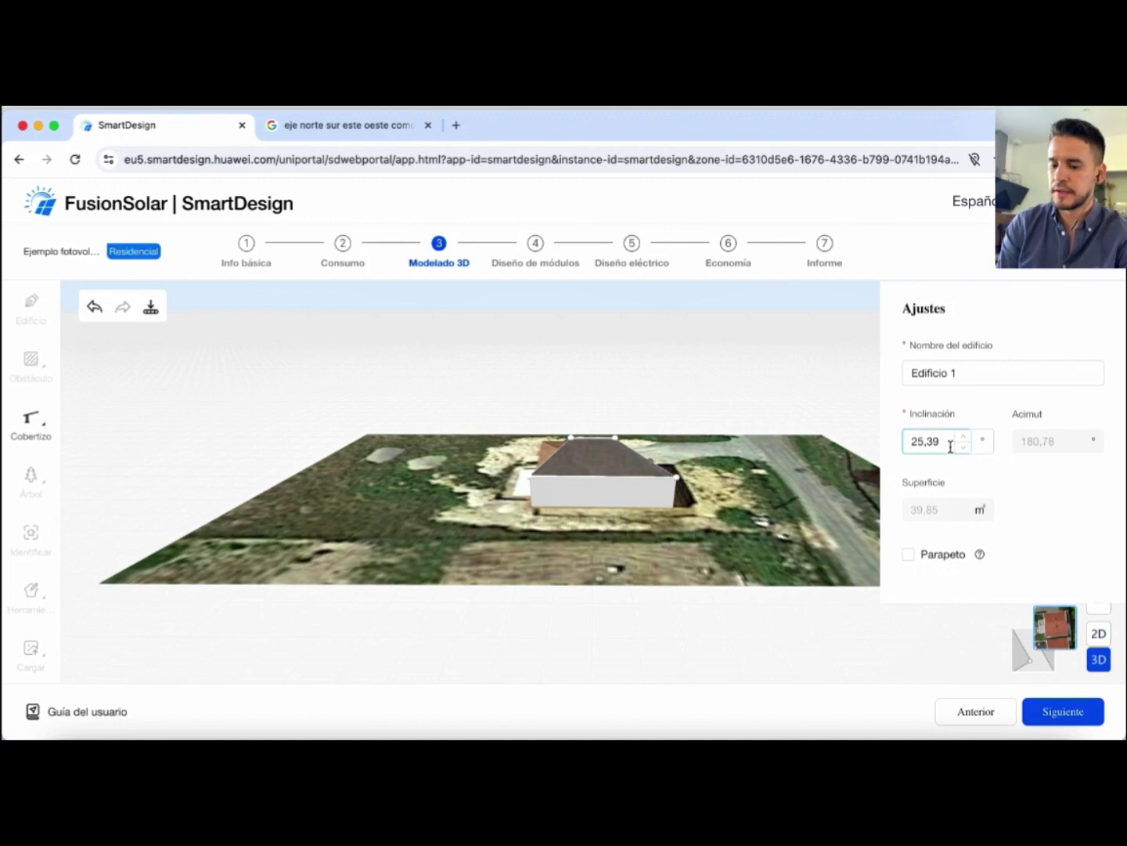
double_click(950, 447)
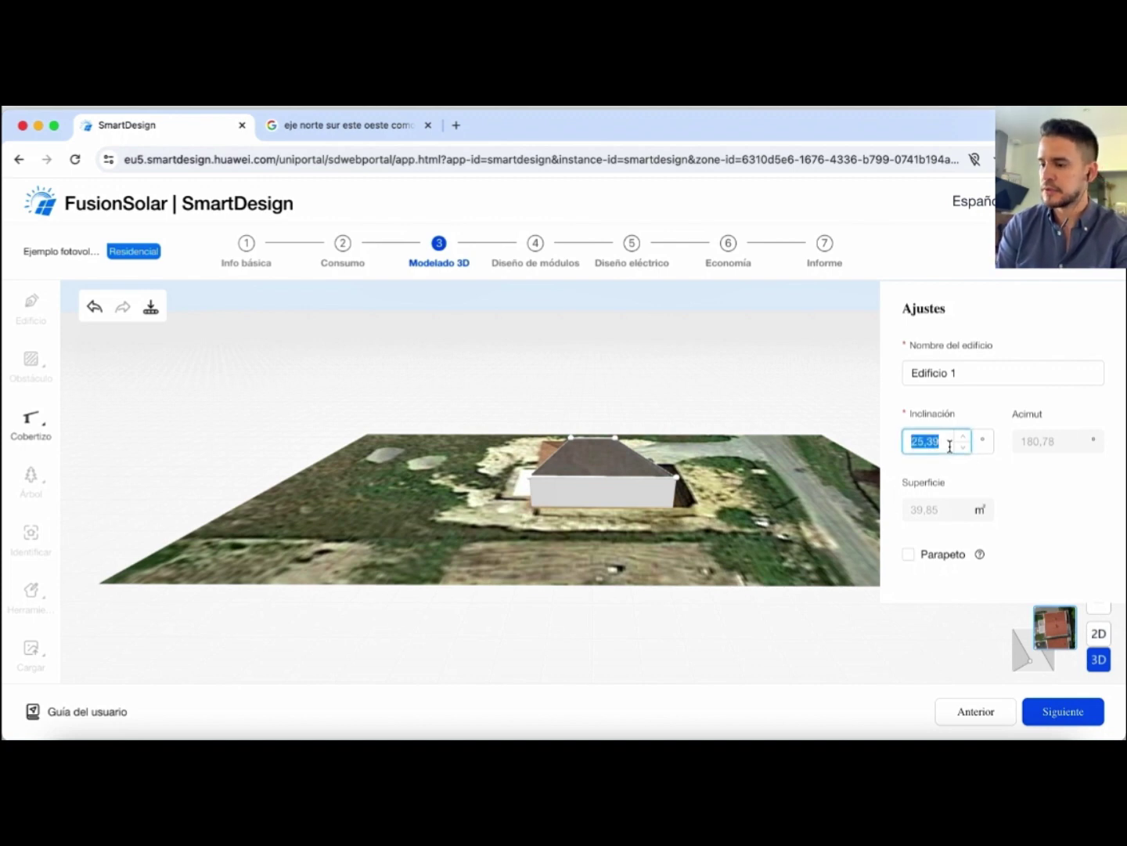
text(14)
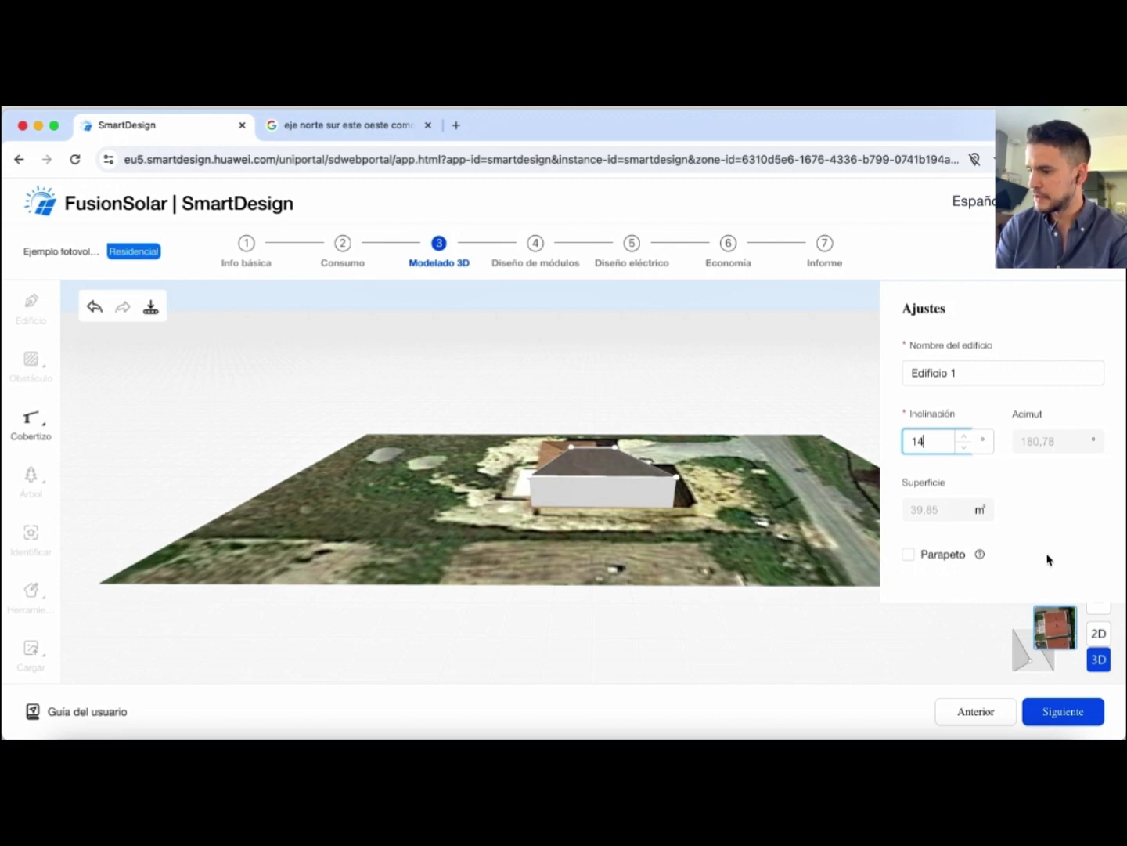
Enable the parapet on the building, continue to the module design stage and dismiss the roof-editing hint
mouse_move(980, 556)
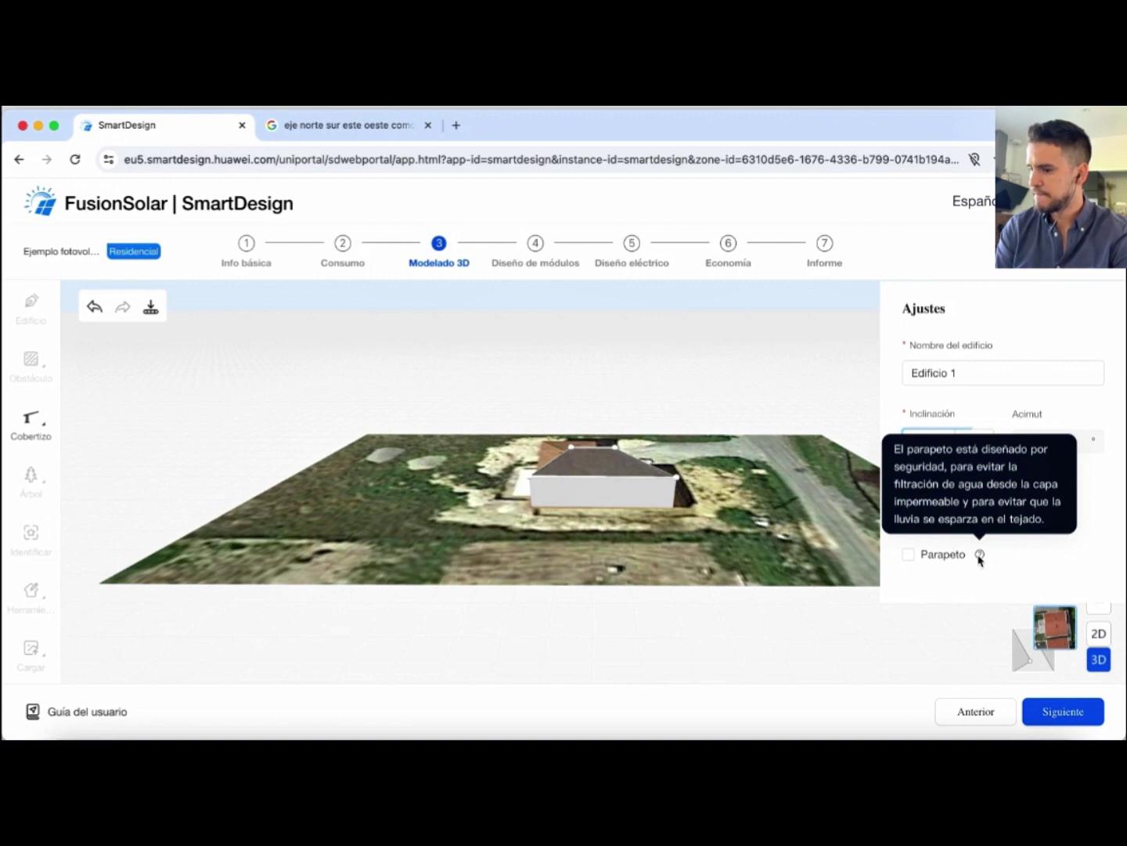
click(910, 554)
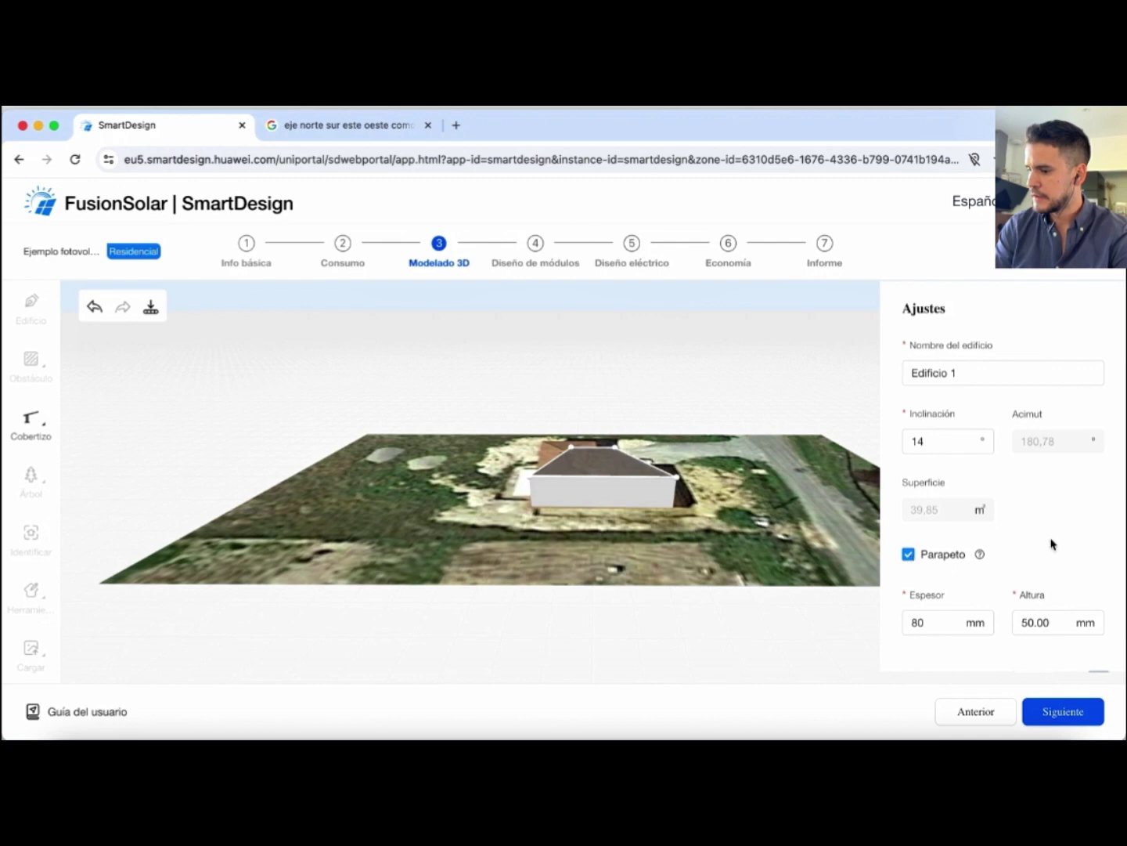
click(1062, 709)
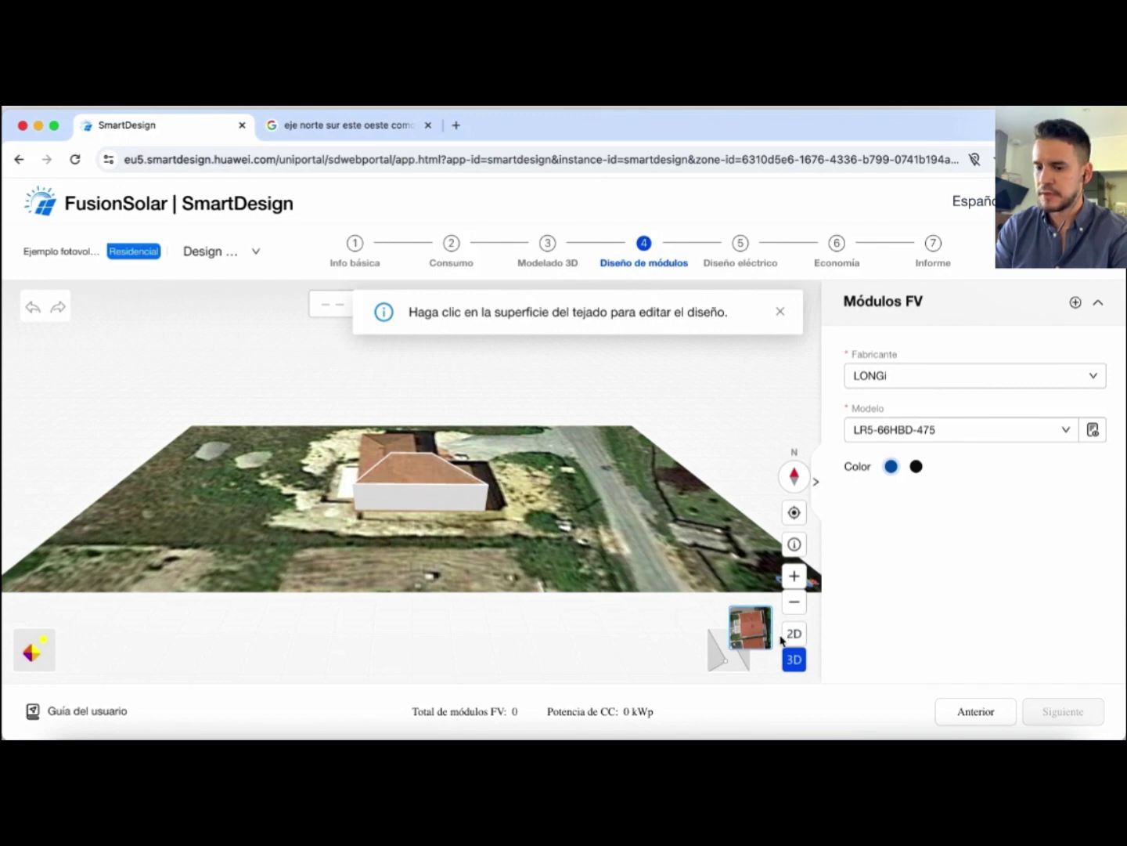
mouse_move(575, 432)
mouse_down()
mouse_move(583, 581)
mouse_move(584, 567)
mouse_move(680, 511)
mouse_move(681, 438)
mouse_move(531, 431)
mouse_move(550, 448)
mouse_move(576, 450)
mouse_up()
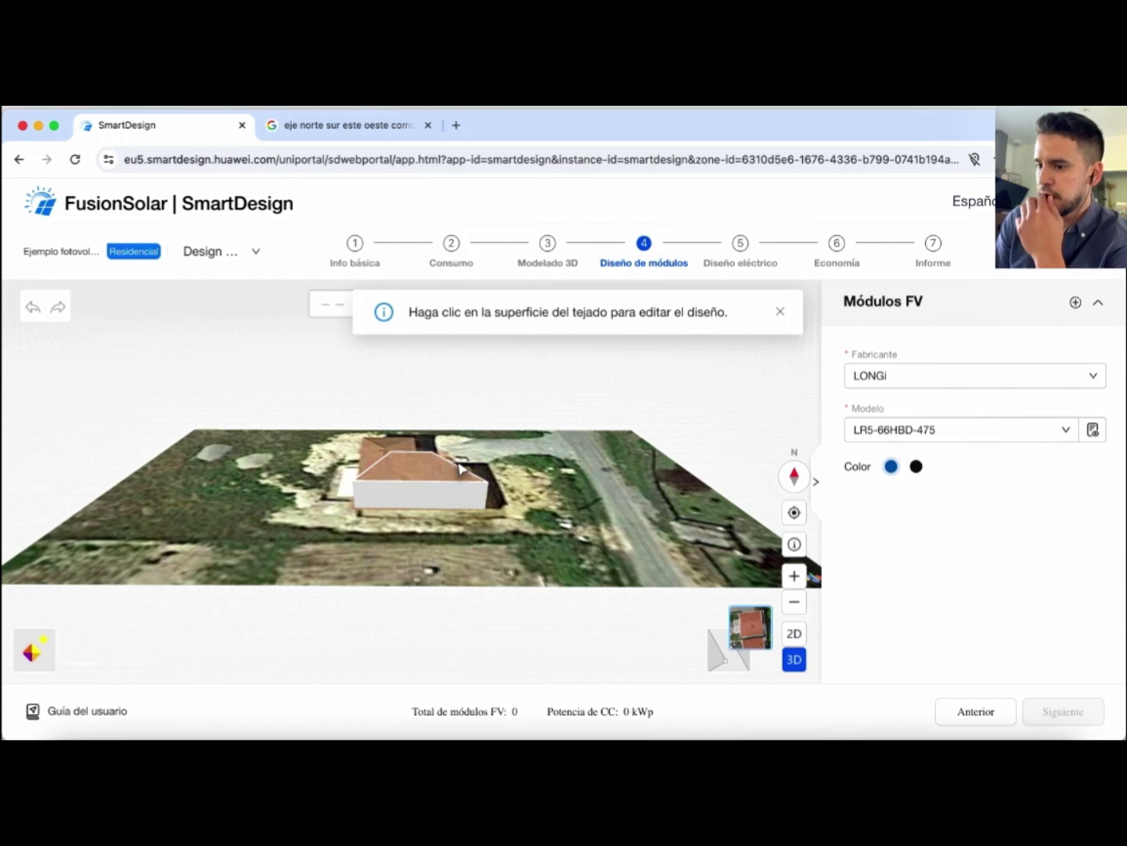
click(780, 314)
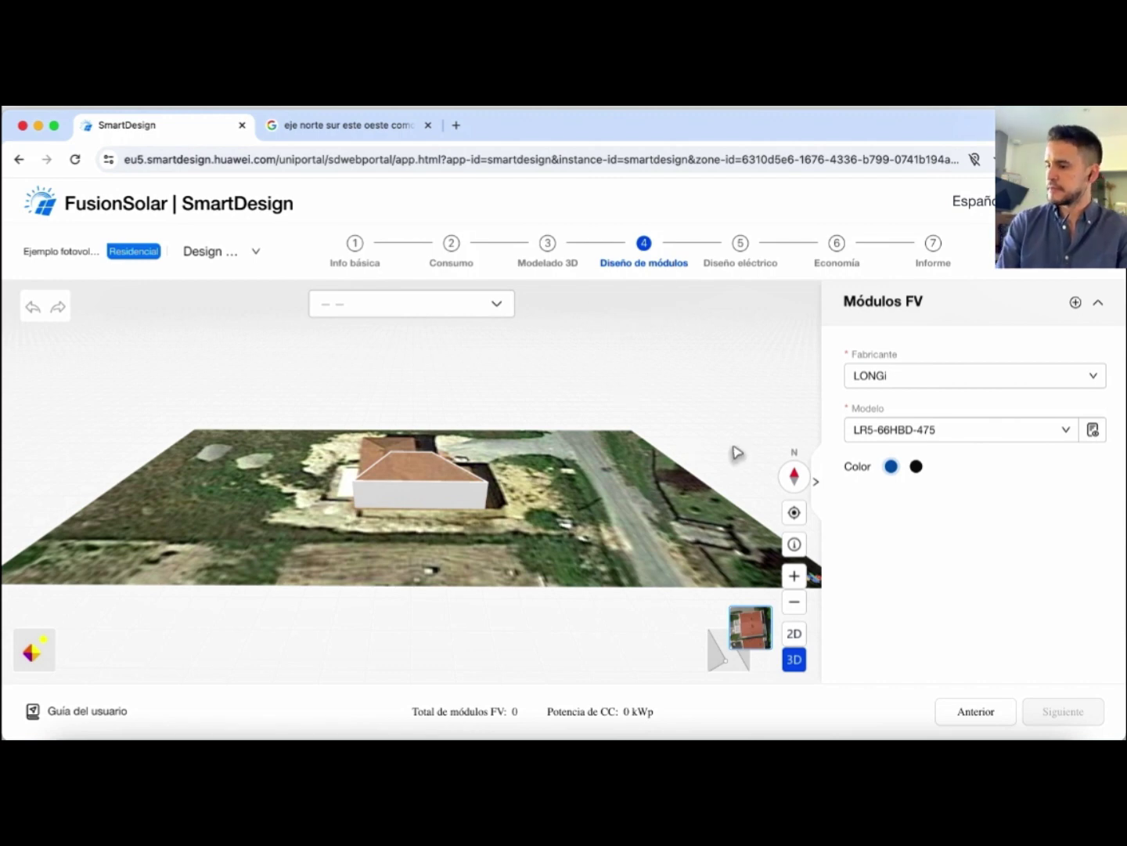
Choose LONGi as the PV module manufacturer, LR5-66HBD-500 as the model and black as the colour
click(1005, 379)
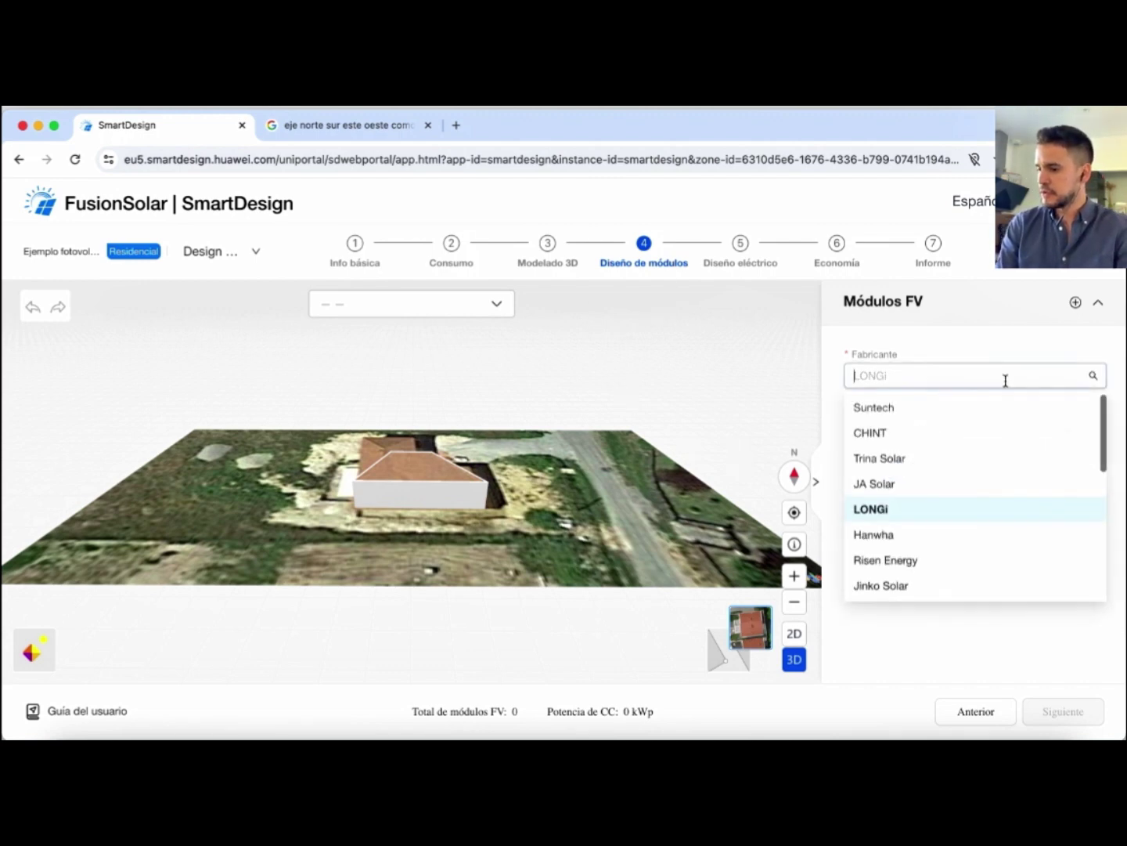
drag(1107, 438, 1102, 387)
click(1125, 426)
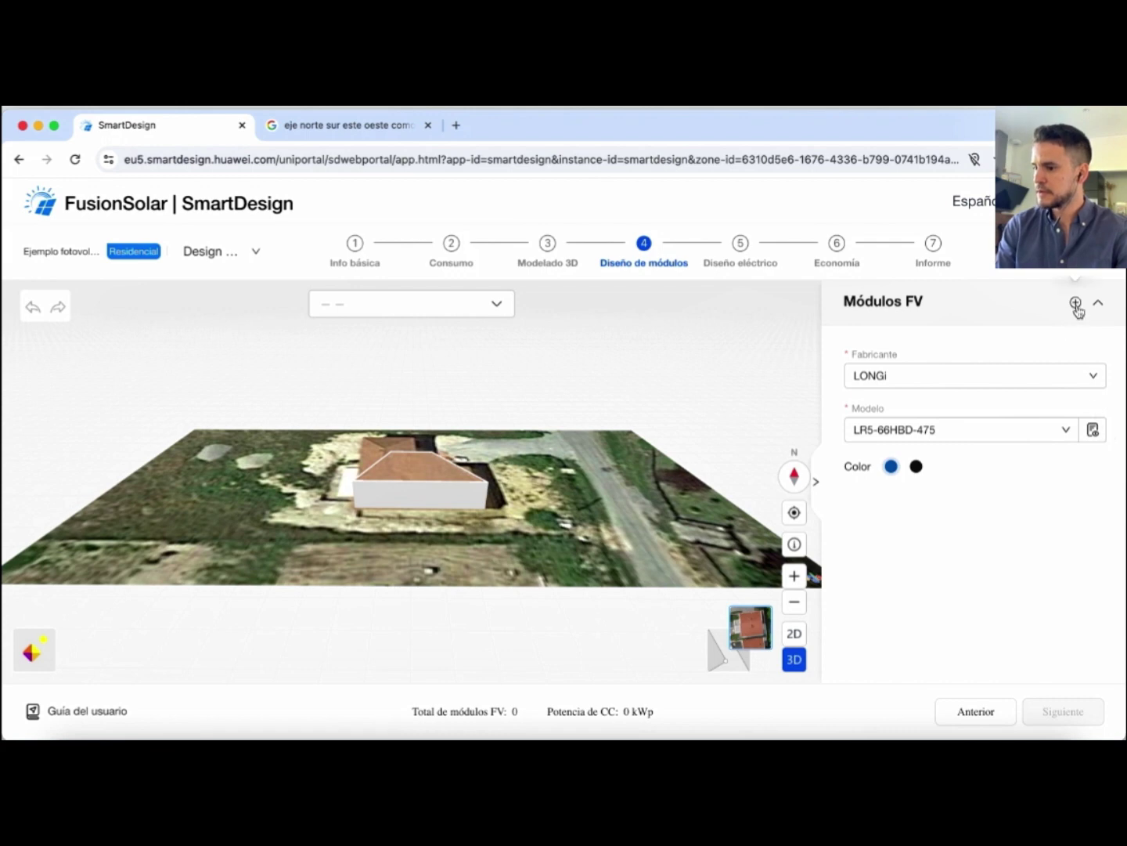
click(1096, 375)
mouse_move(1107, 418)
mouse_down()
mouse_move(1094, 480)
mouse_move(1090, 408)
mouse_up()
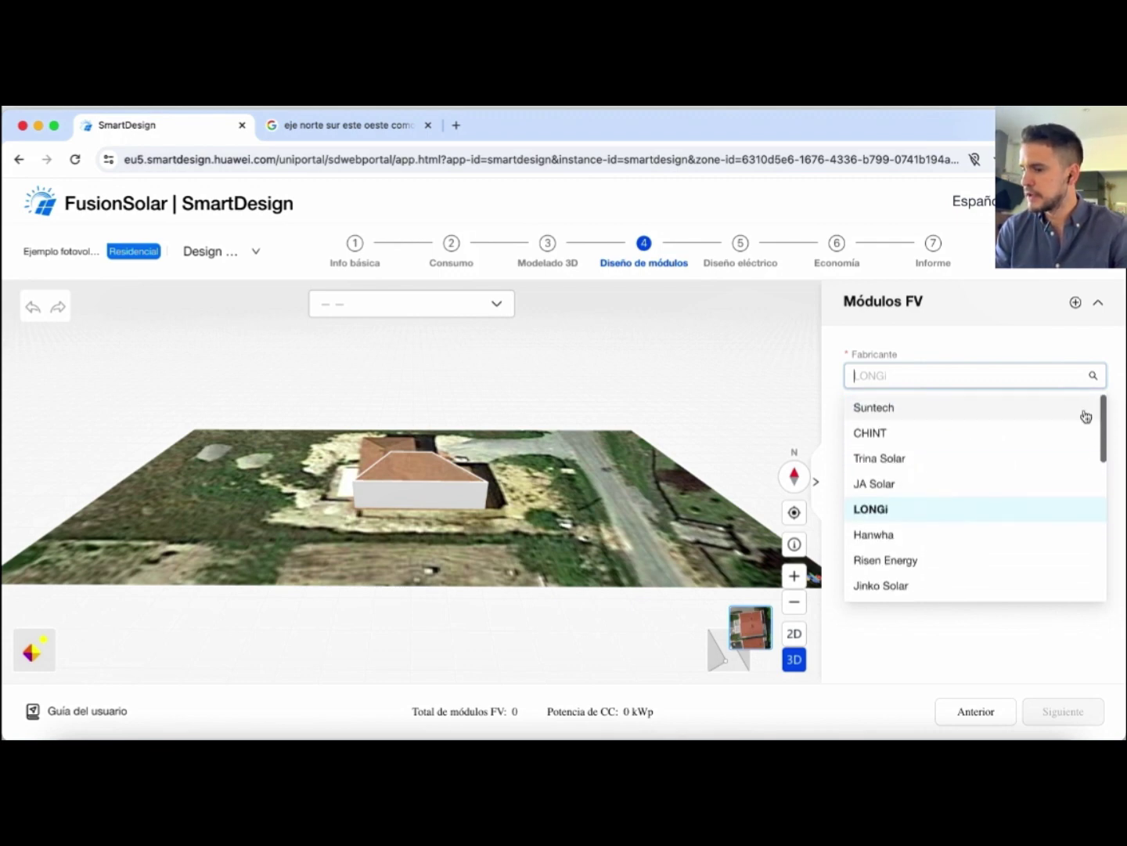
click(927, 517)
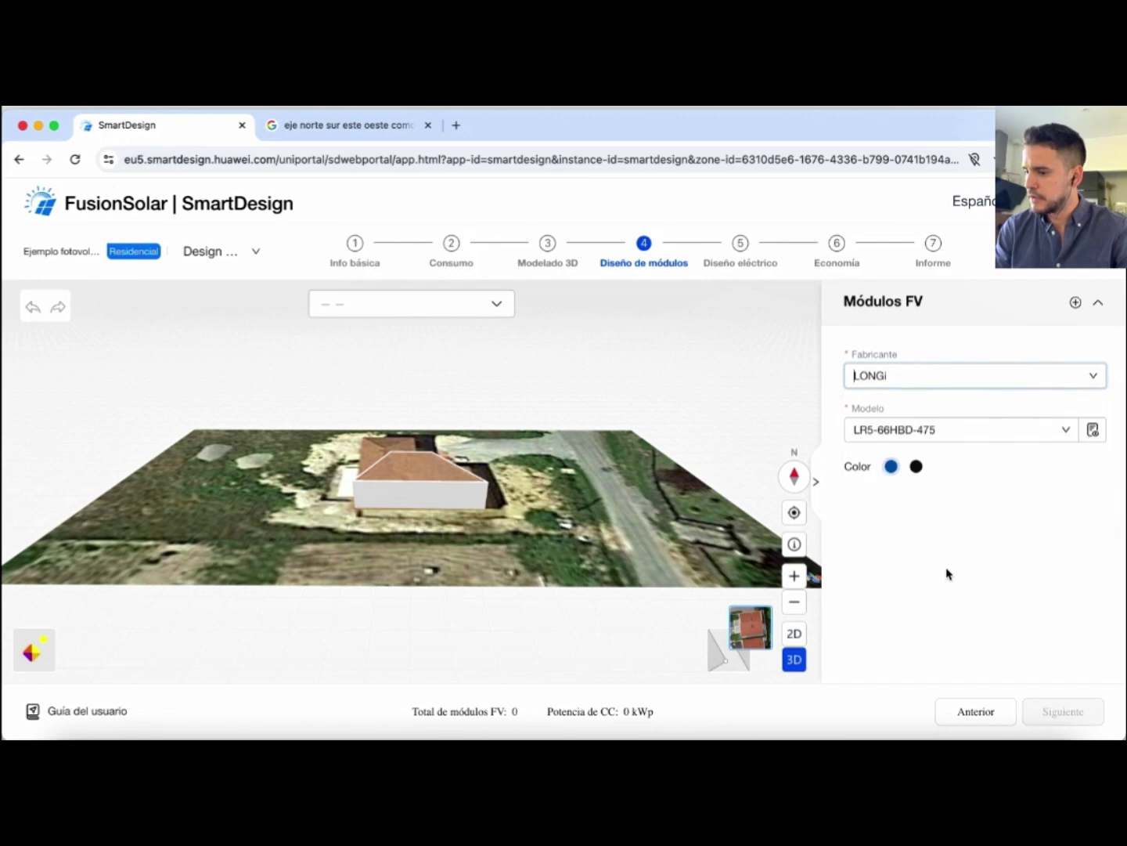
click(1065, 431)
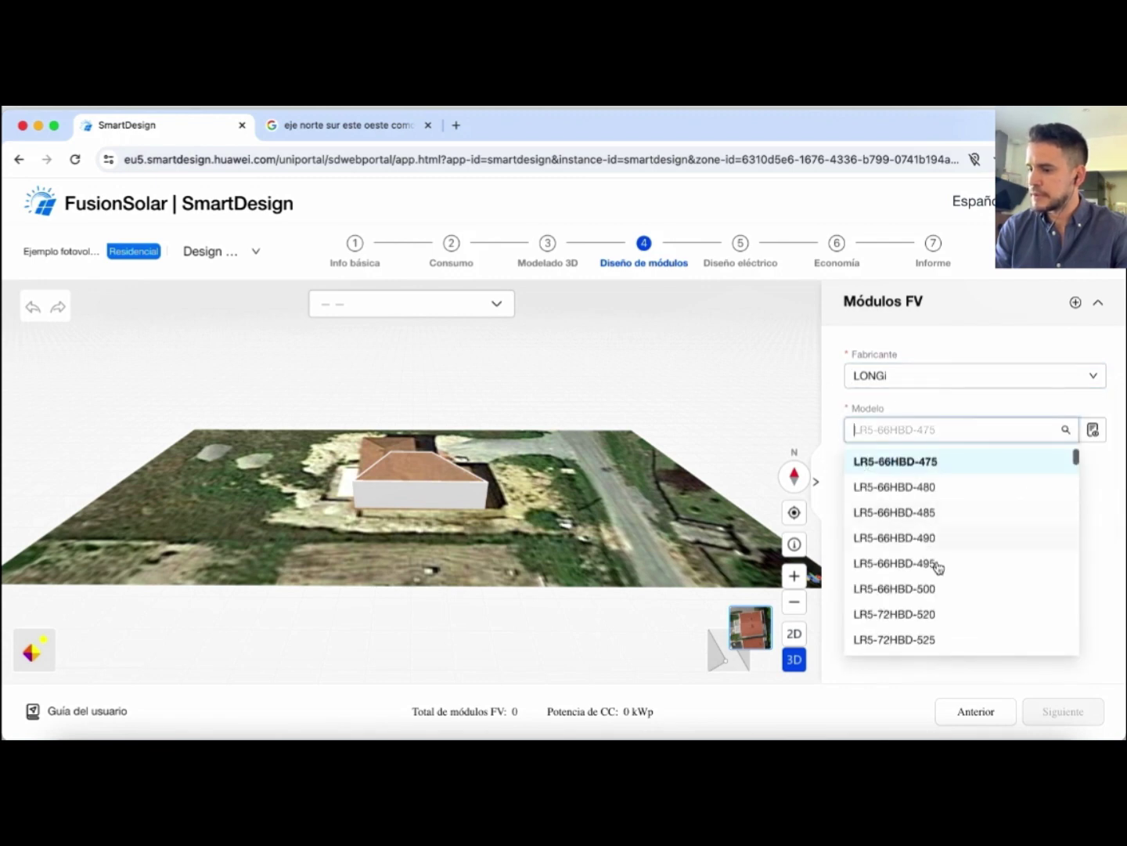
click(938, 589)
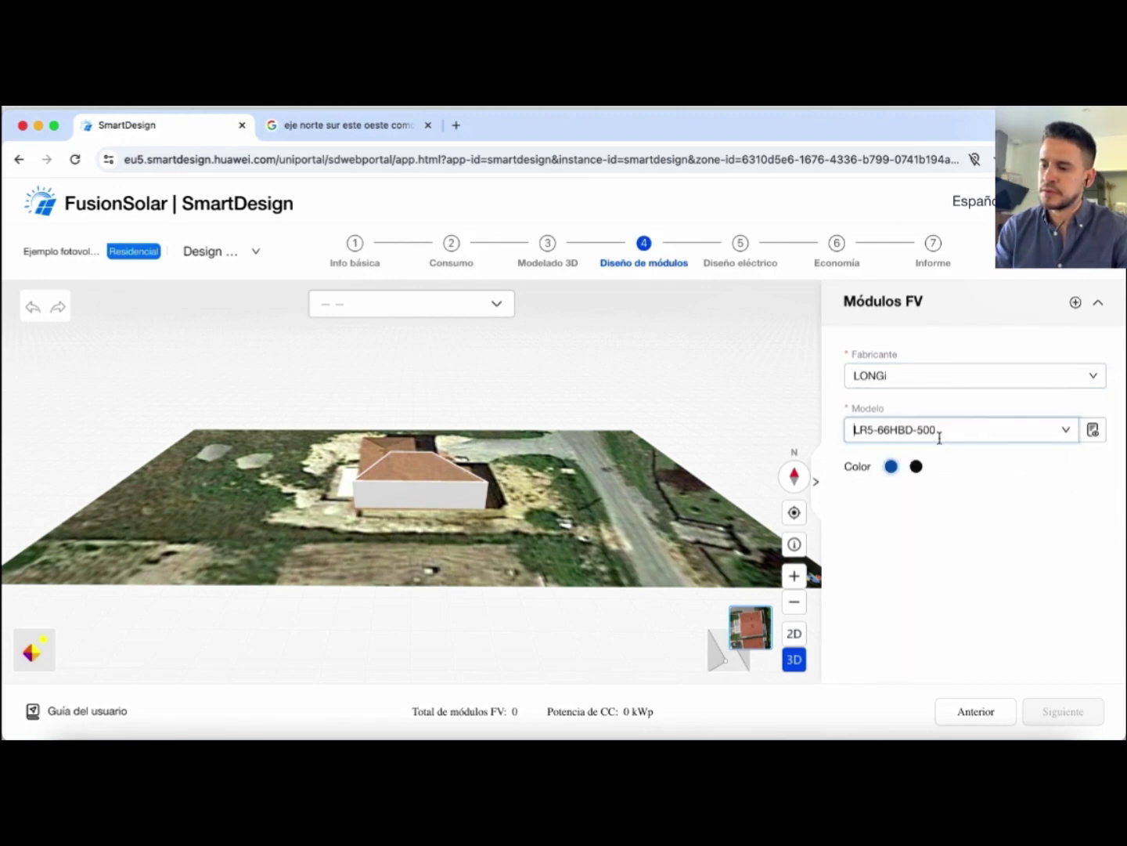
click(916, 468)
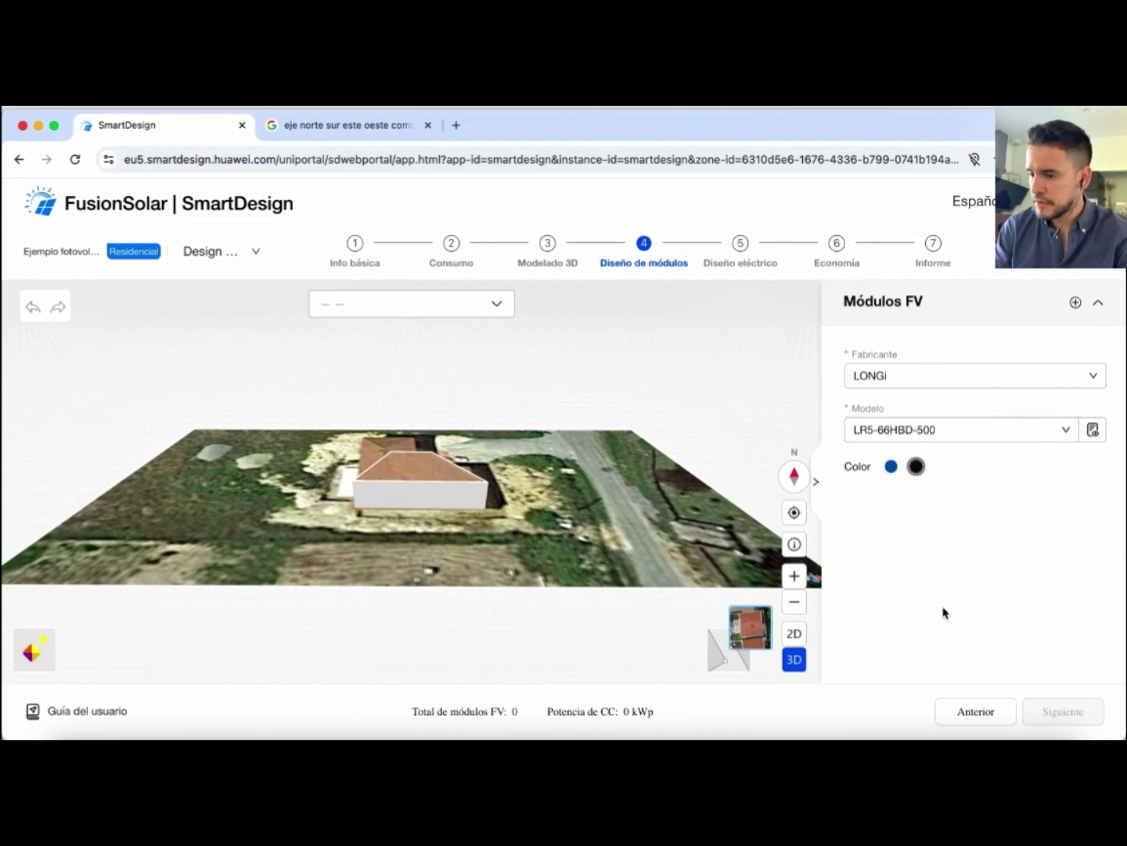
Distribute the PV modules automatically over the southern roof slope of Edificio 1 and inspect the layout from above
click(404, 461)
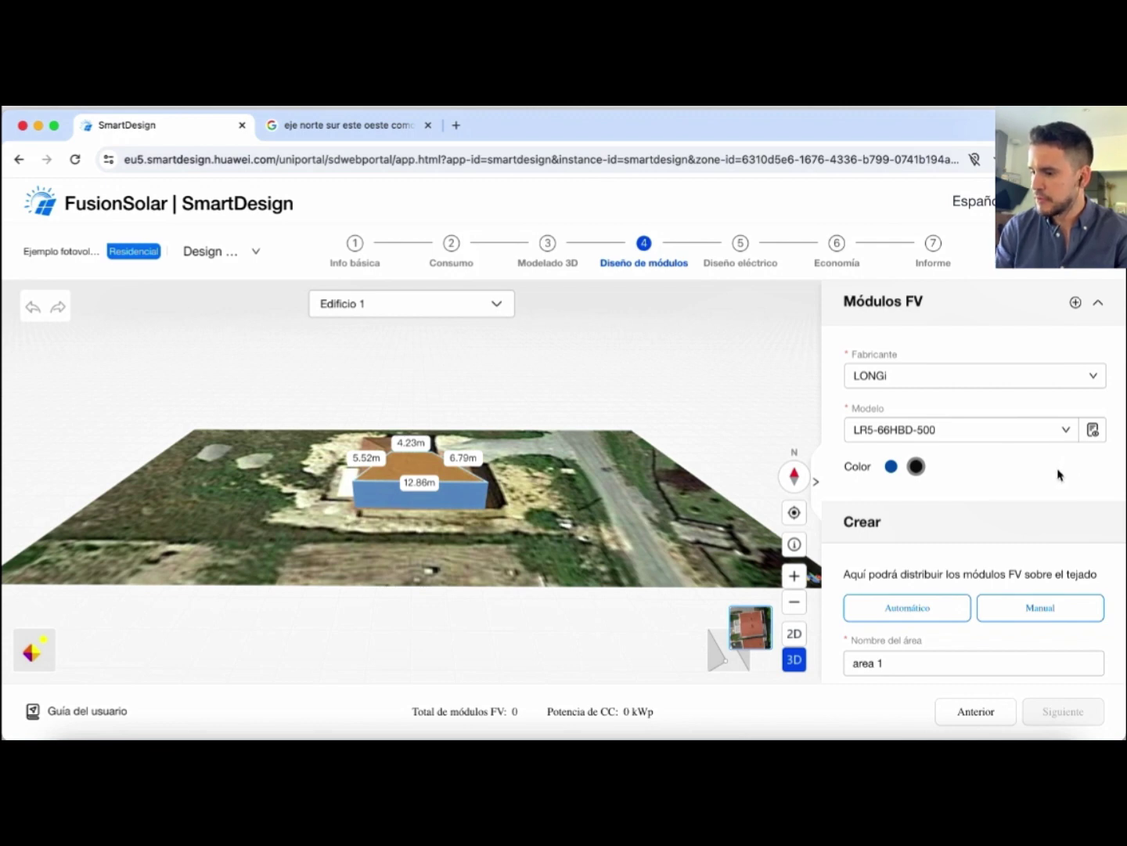
click(946, 613)
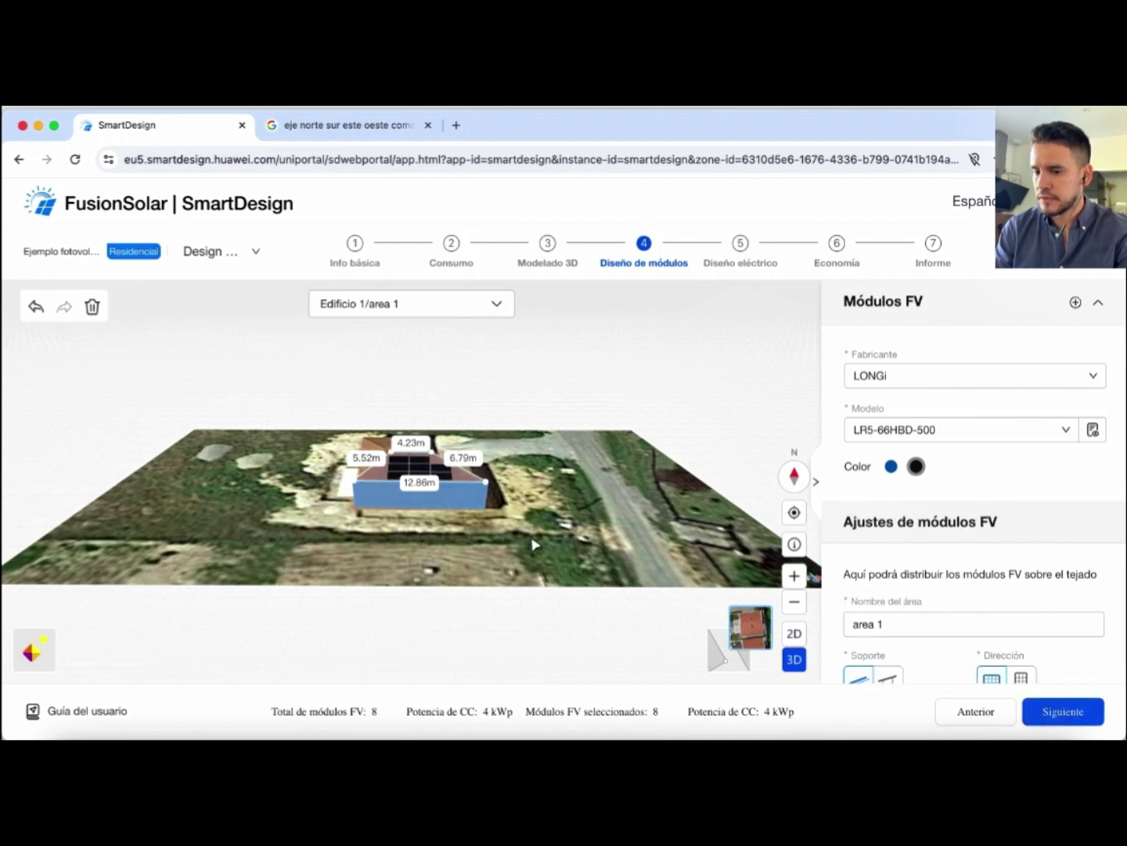
drag(498, 372, 505, 489)
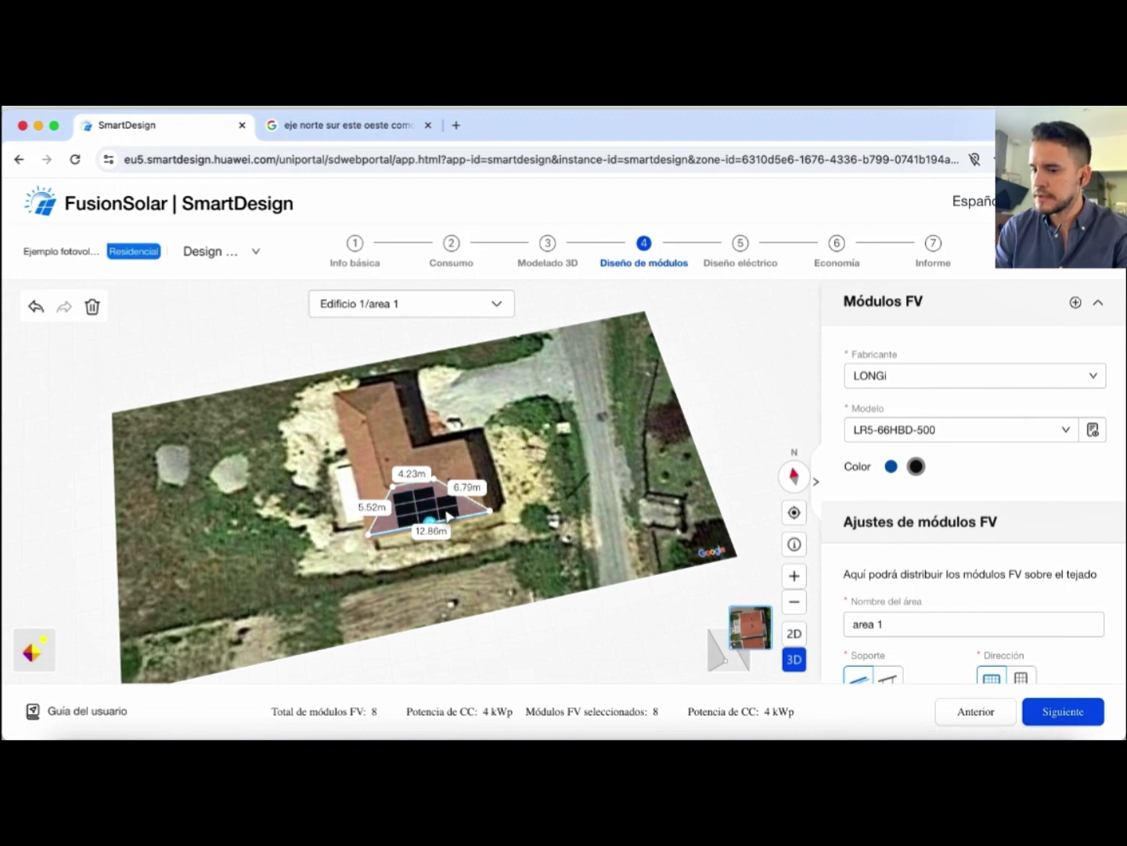
drag(620, 554, 629, 491)
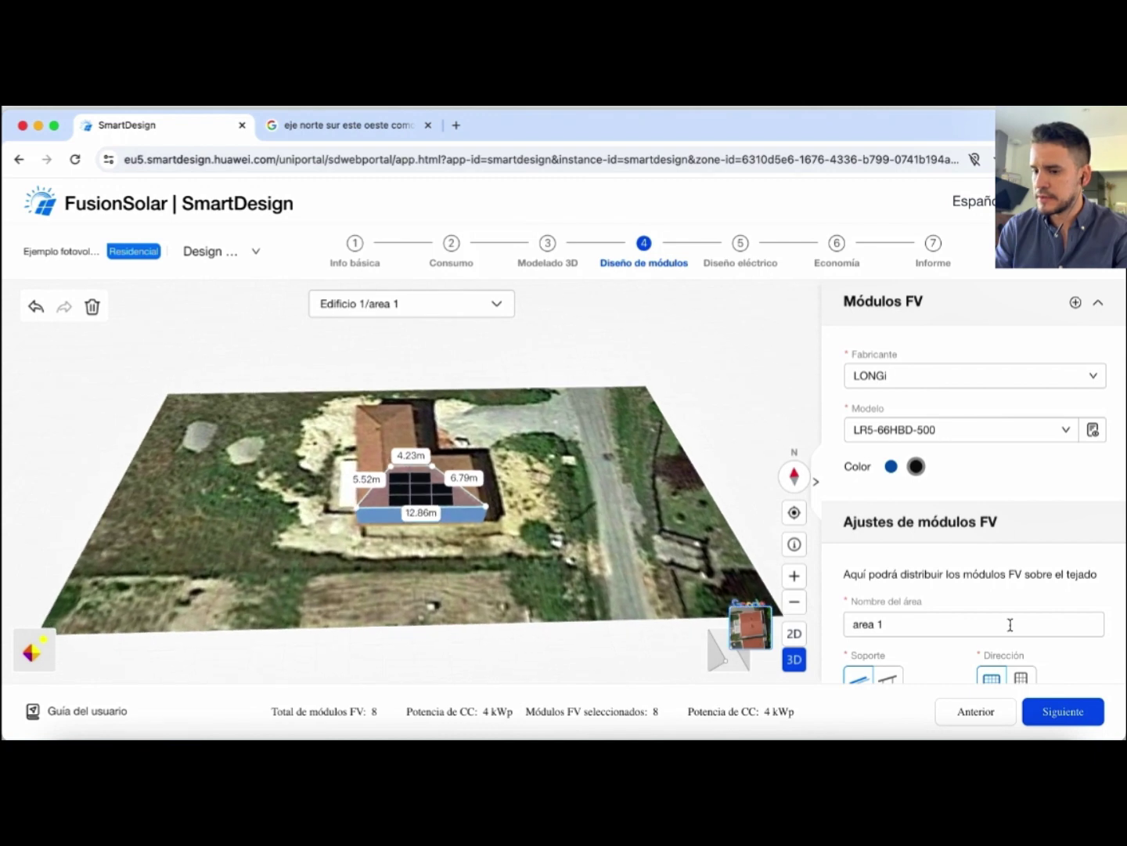
Switch the module direction of area 1 to vertical and bring its azimuth, spacing and additional settings into view
click(1025, 677)
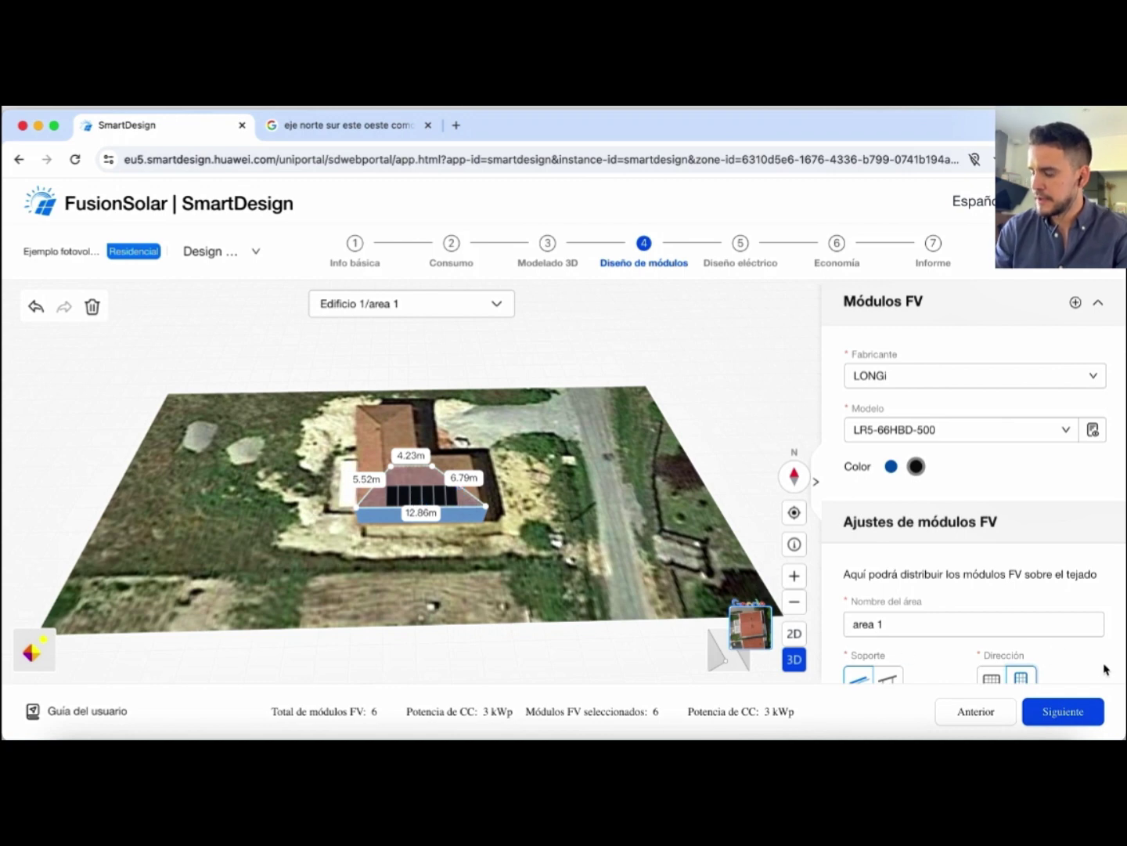
click(1023, 604)
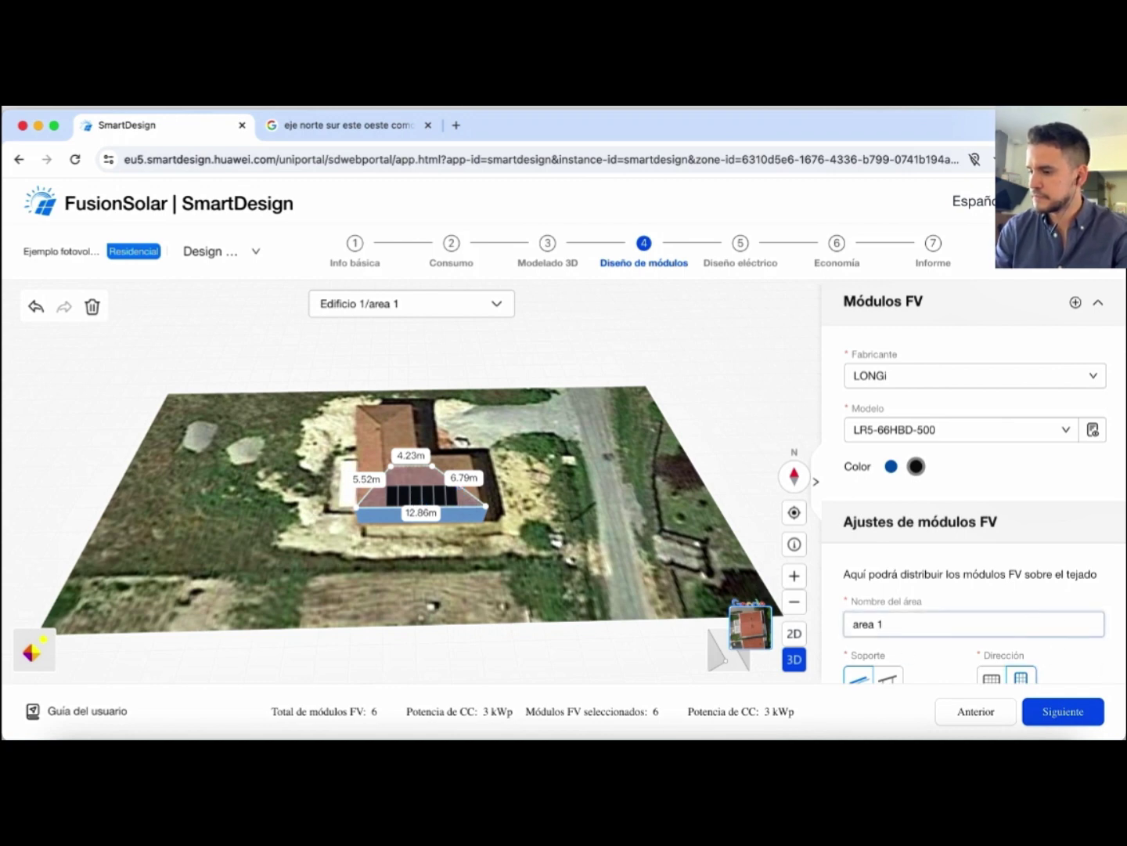
click(997, 592)
drag(989, 595, 940, 384)
click(940, 385)
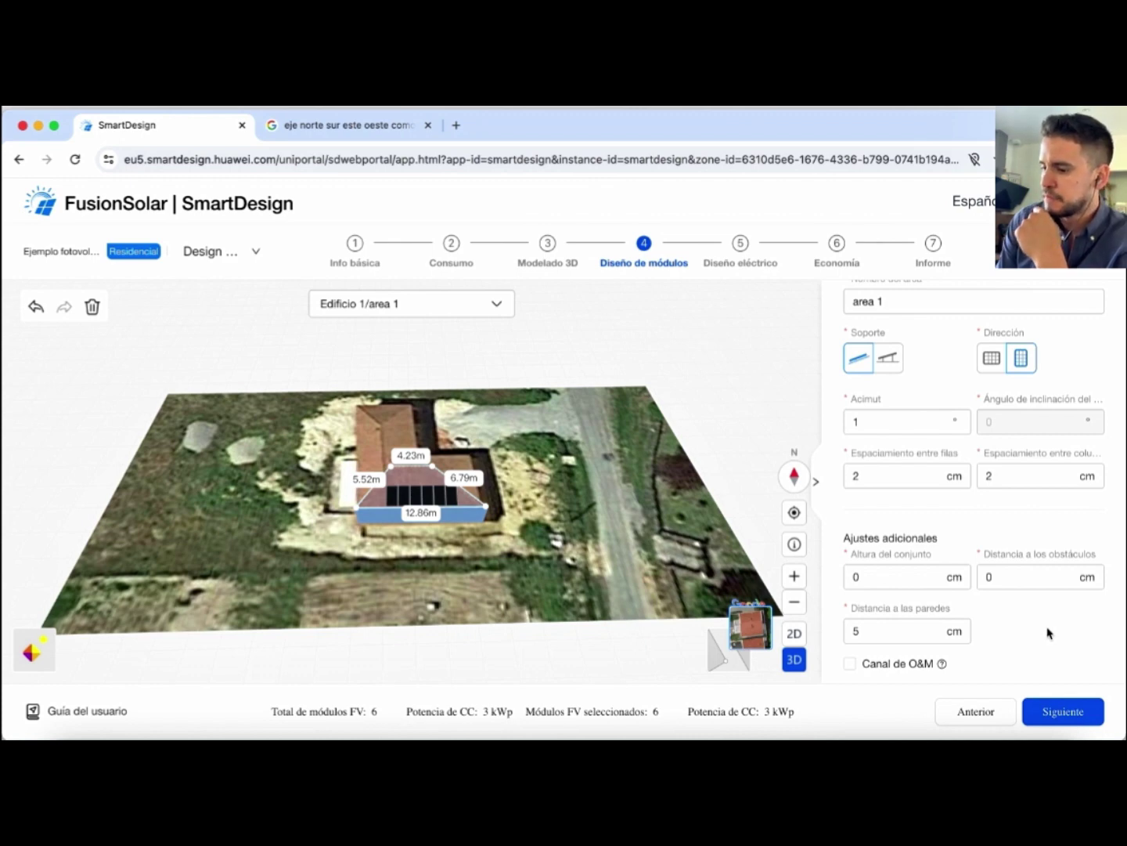
Try a 6 cm distance to the walls for area 1 and restore it to 5 cm
drag(1003, 610, 1026, 624)
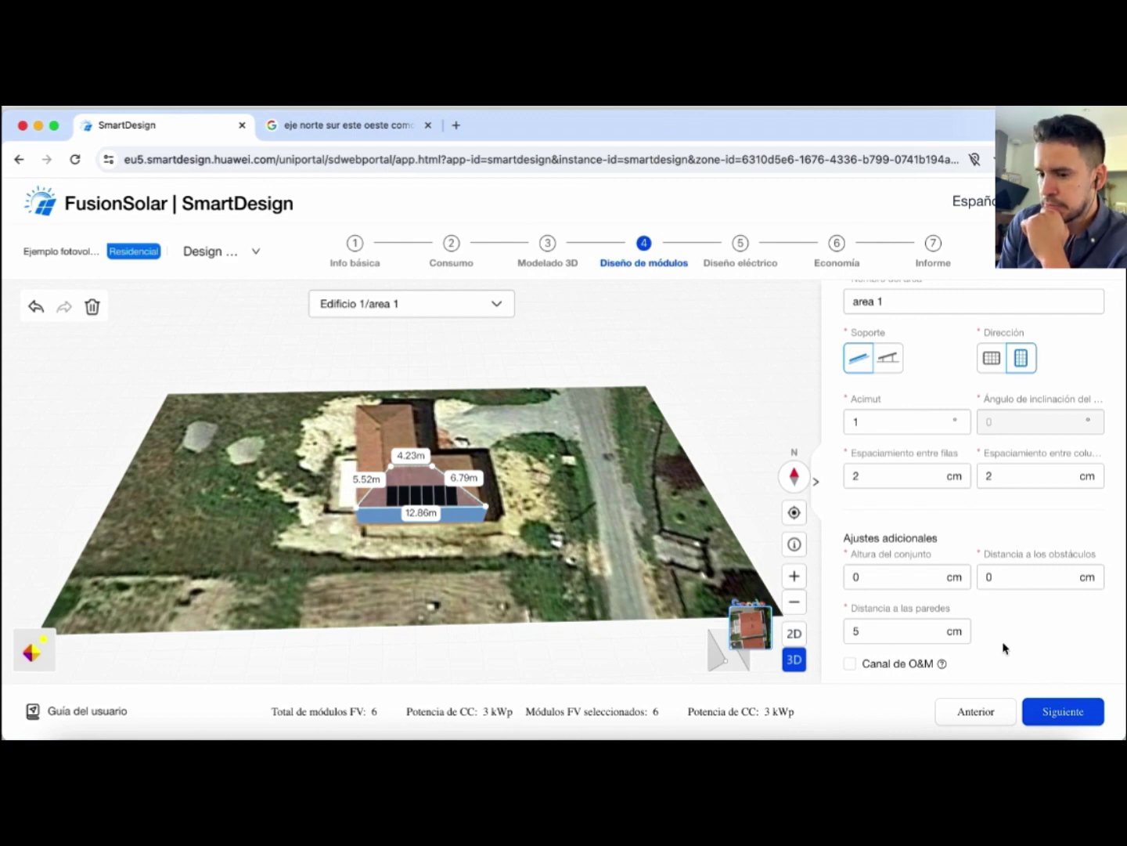
click(931, 627)
click(931, 627)
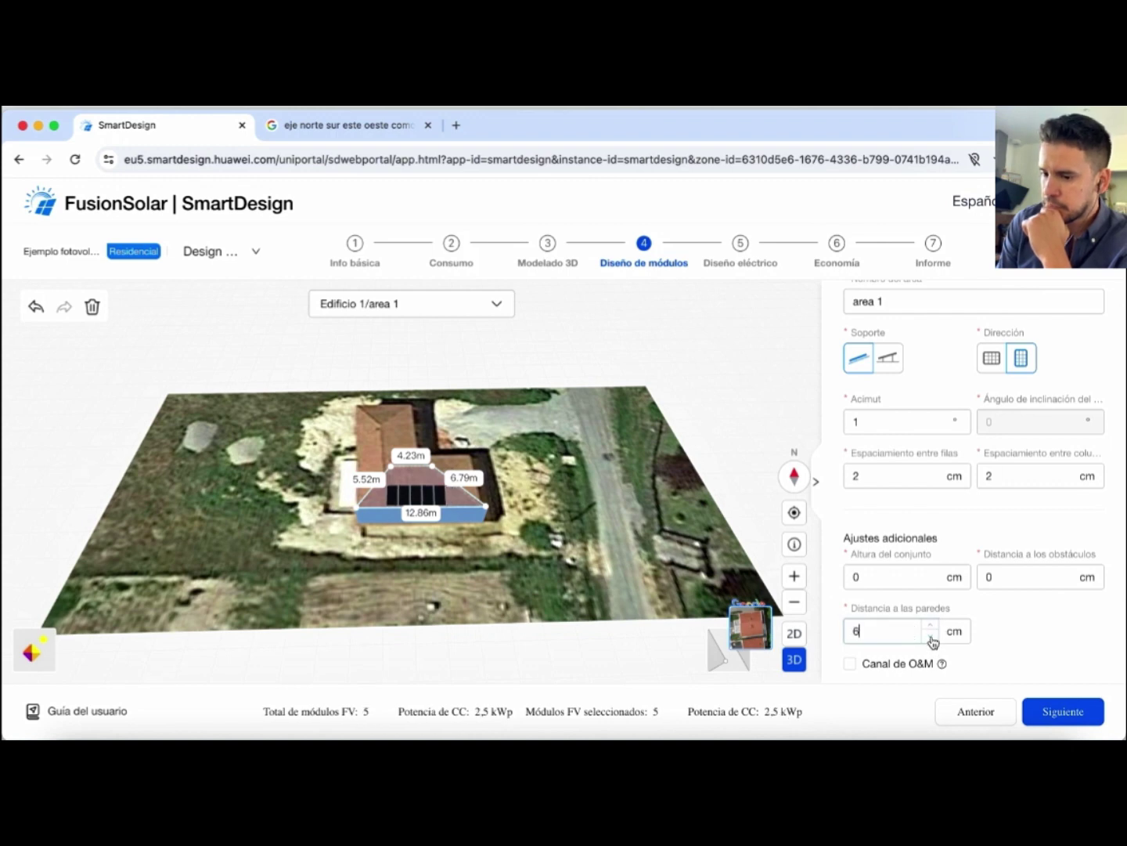
click(931, 637)
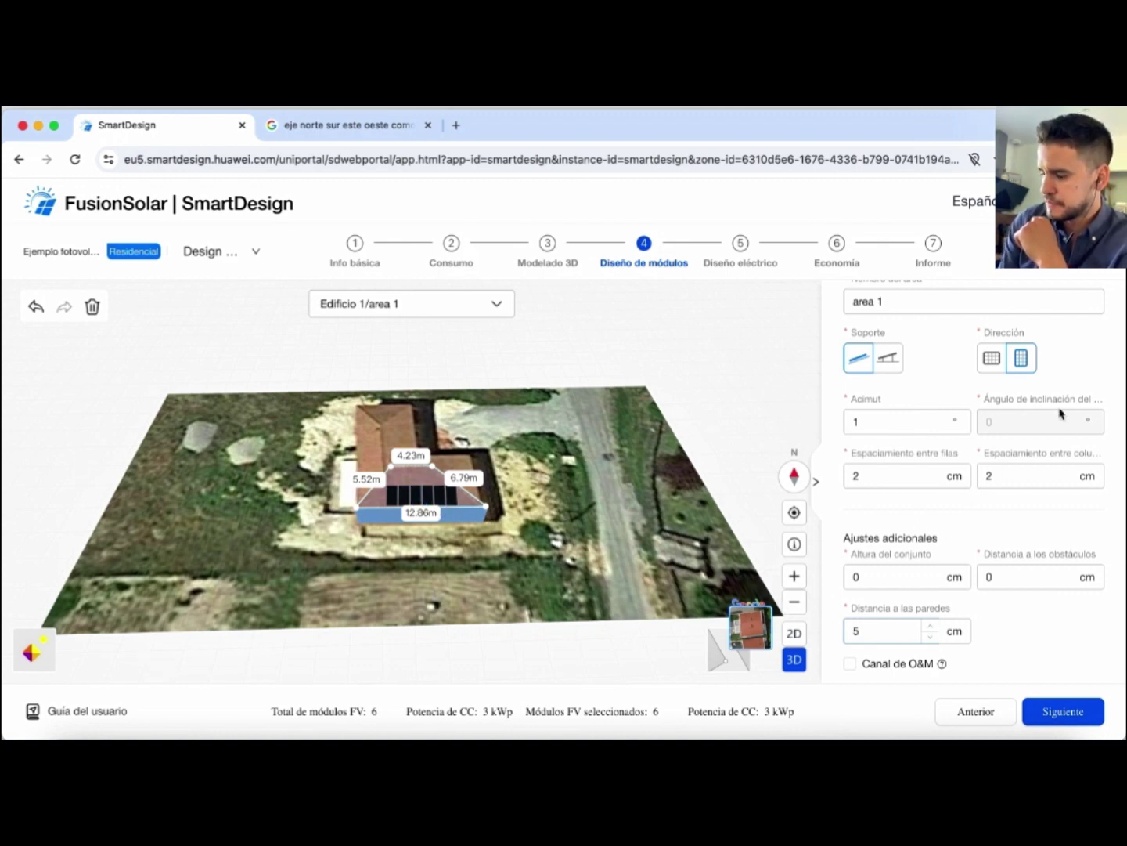
click(1085, 349)
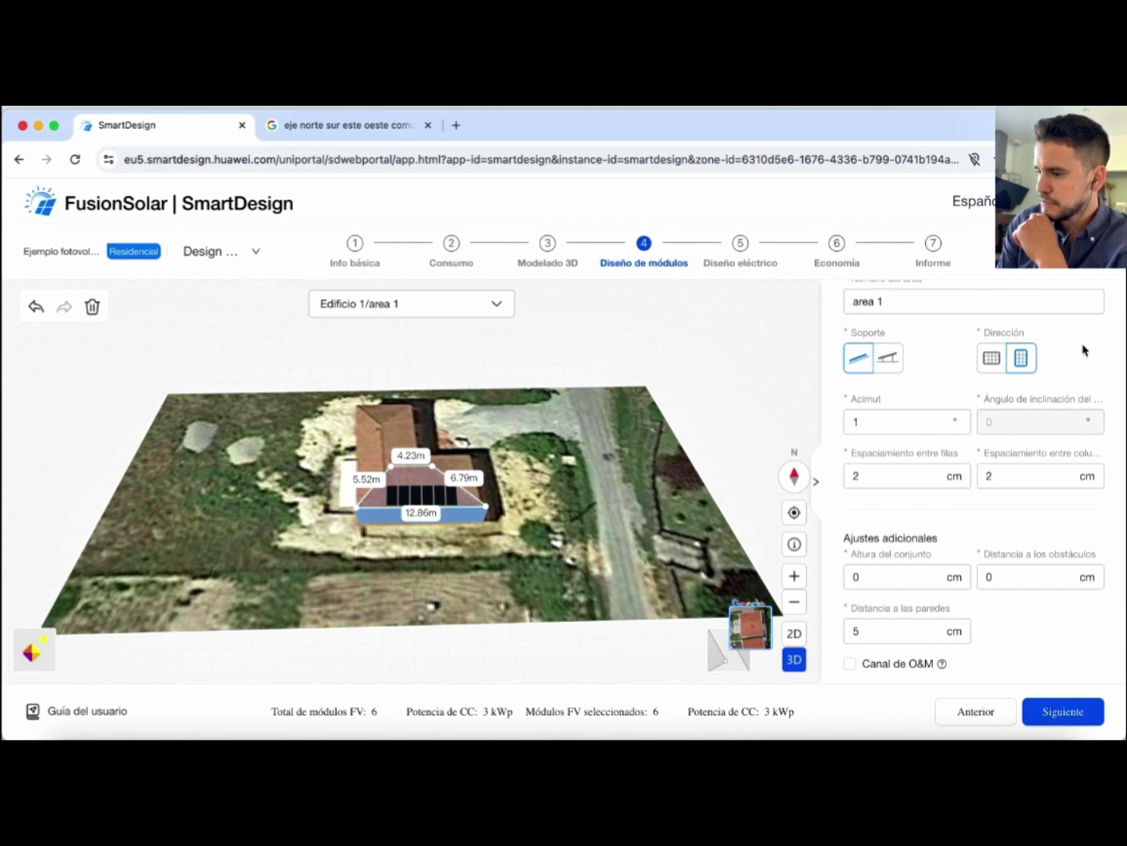
Delete area 1 with all its PV modules and reselect LR5-66HBD-500 as the module model
scroll(1086, 348, up, 5)
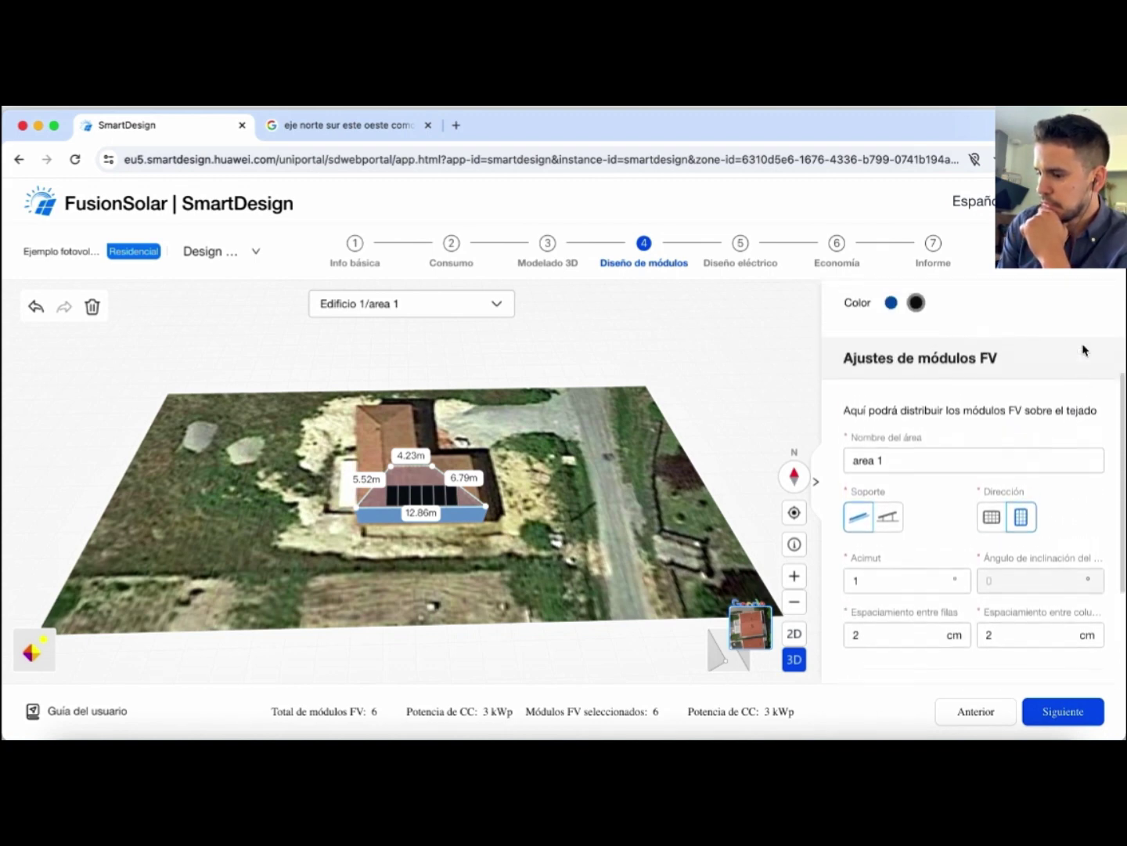
scroll(1085, 349, up, 5)
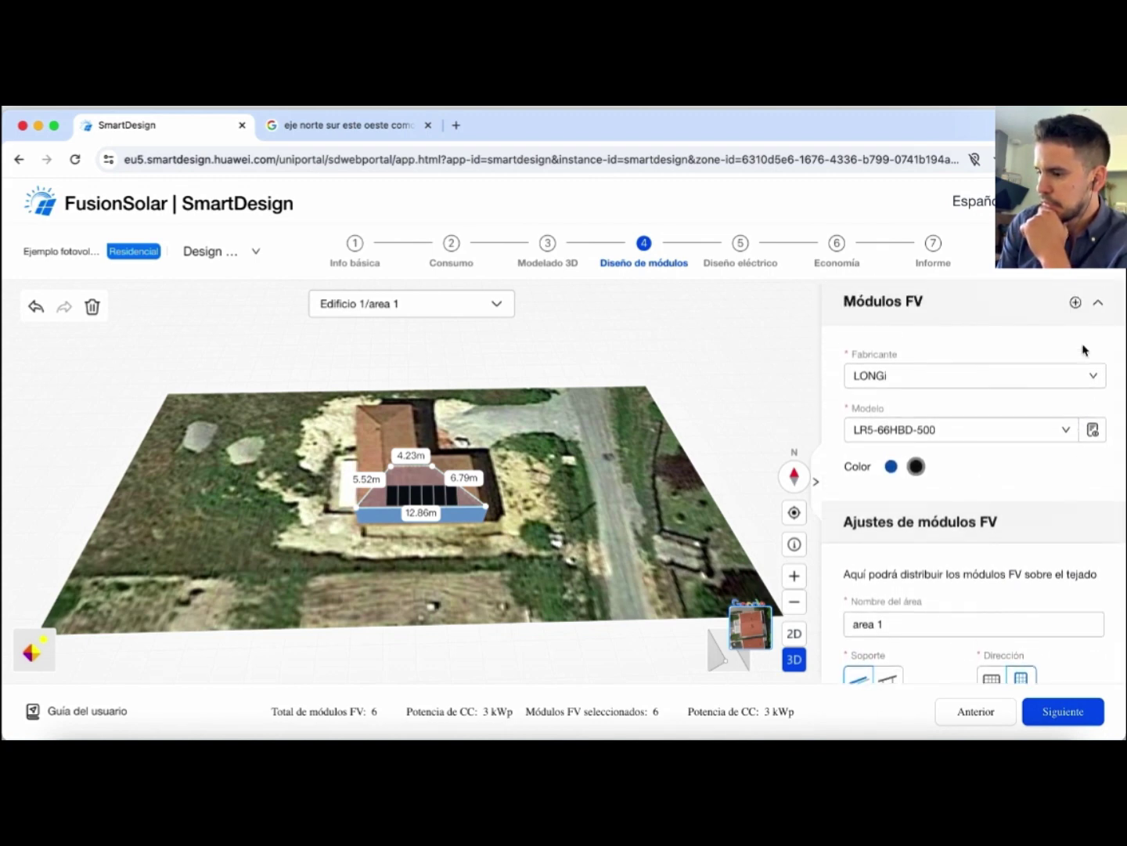
scroll(1085, 350, down, 2)
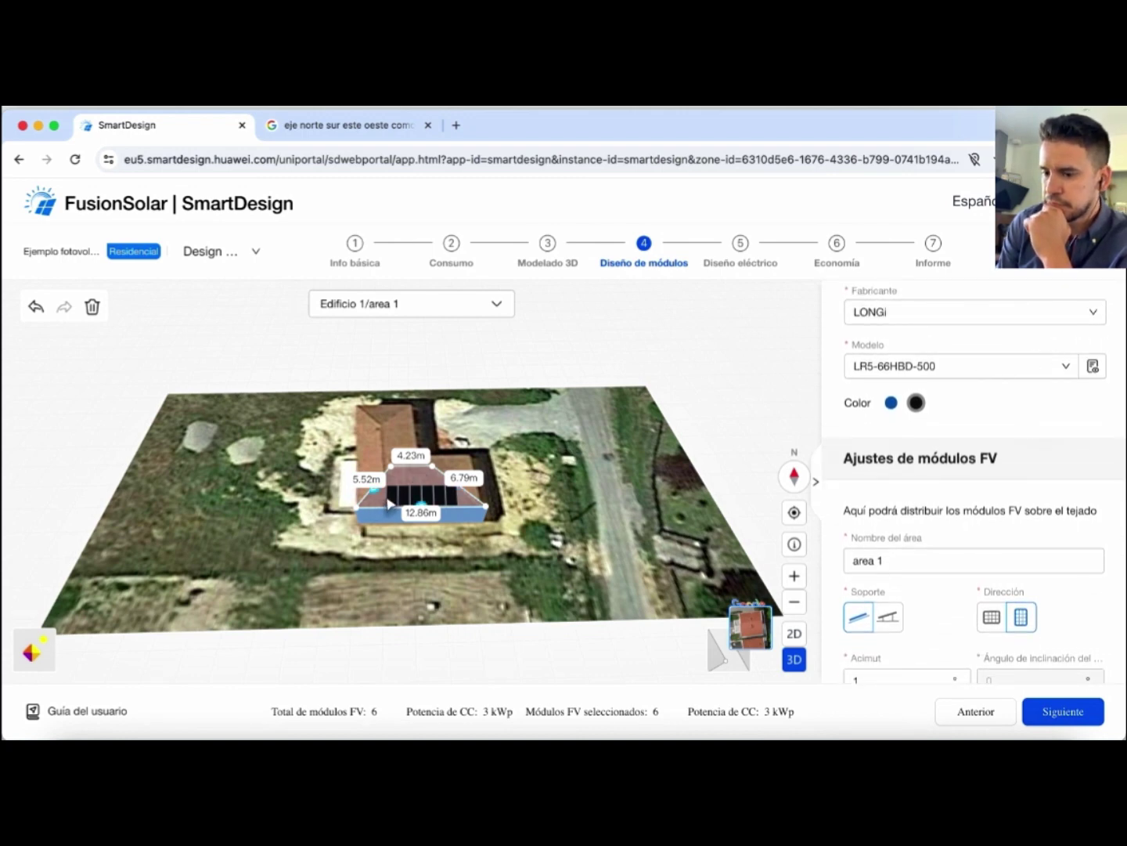
click(92, 307)
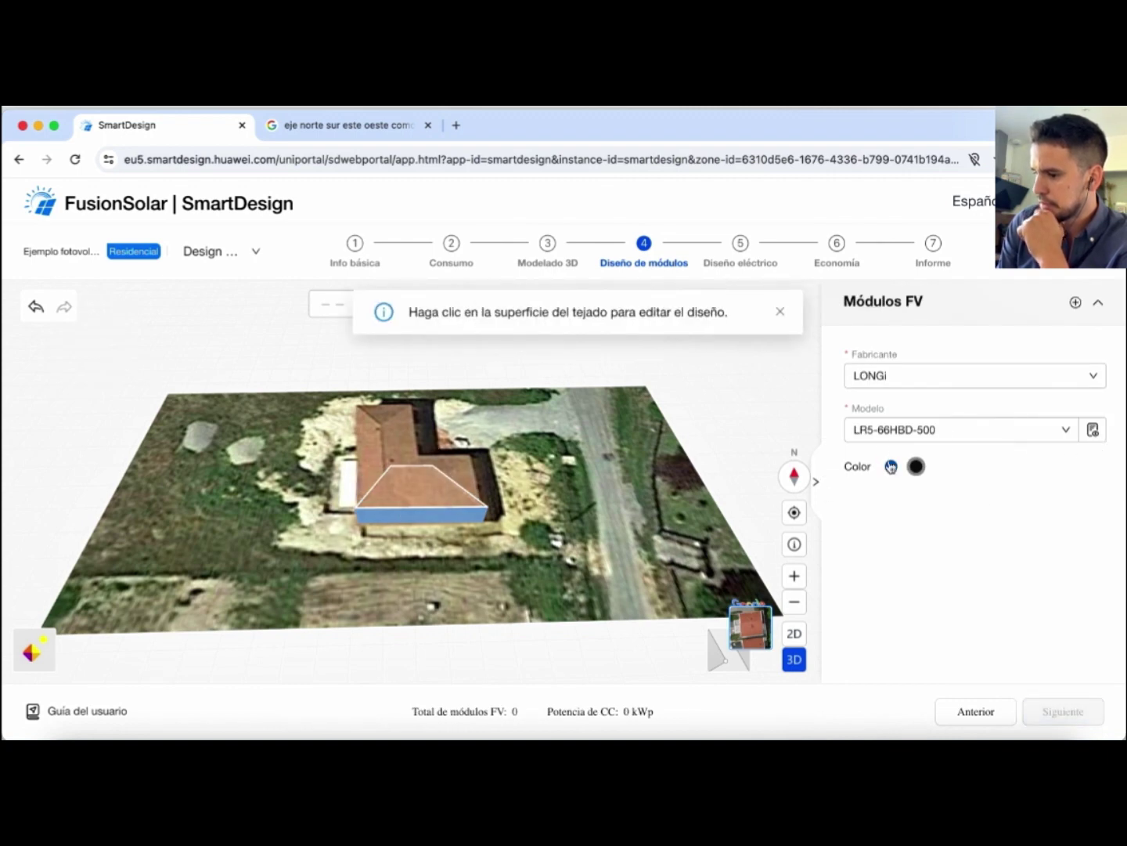
click(953, 433)
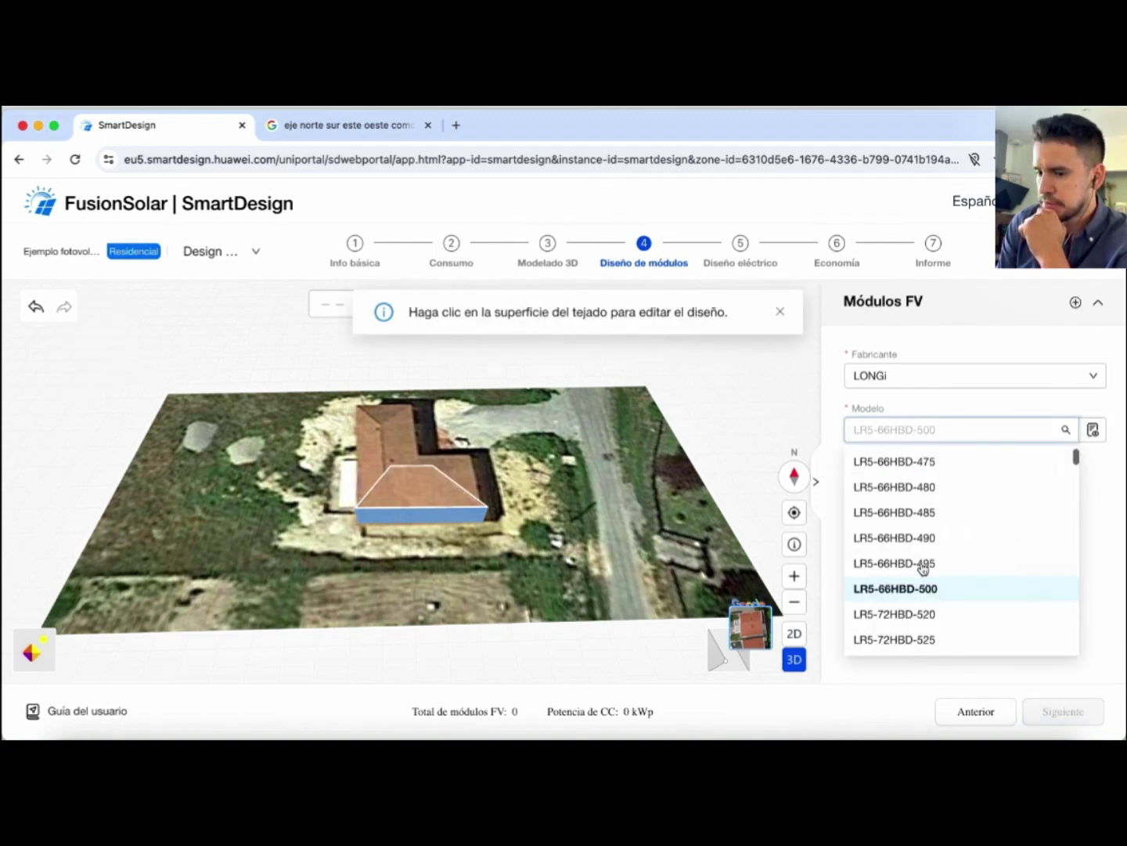
click(932, 587)
Lay out PV modules manually over a freehand area covering the central and eastern parts of the southern roof slope
click(415, 484)
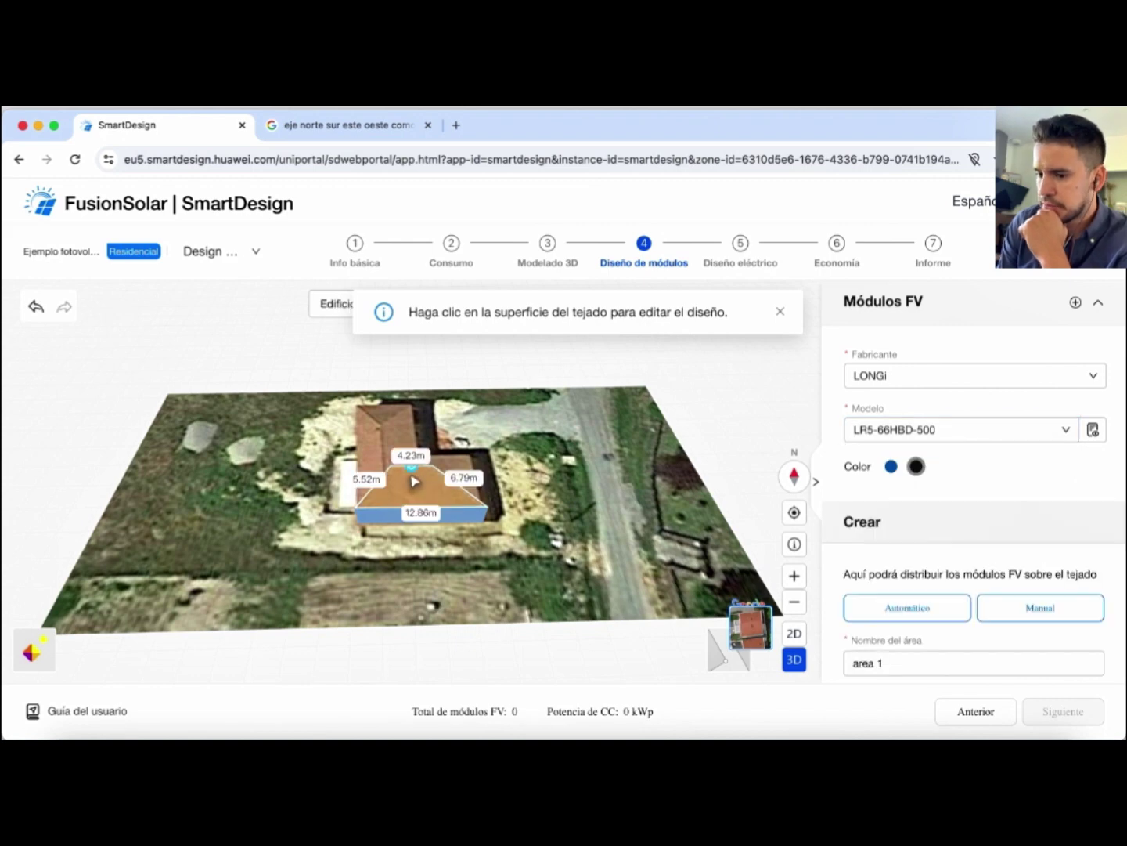
click(1059, 606)
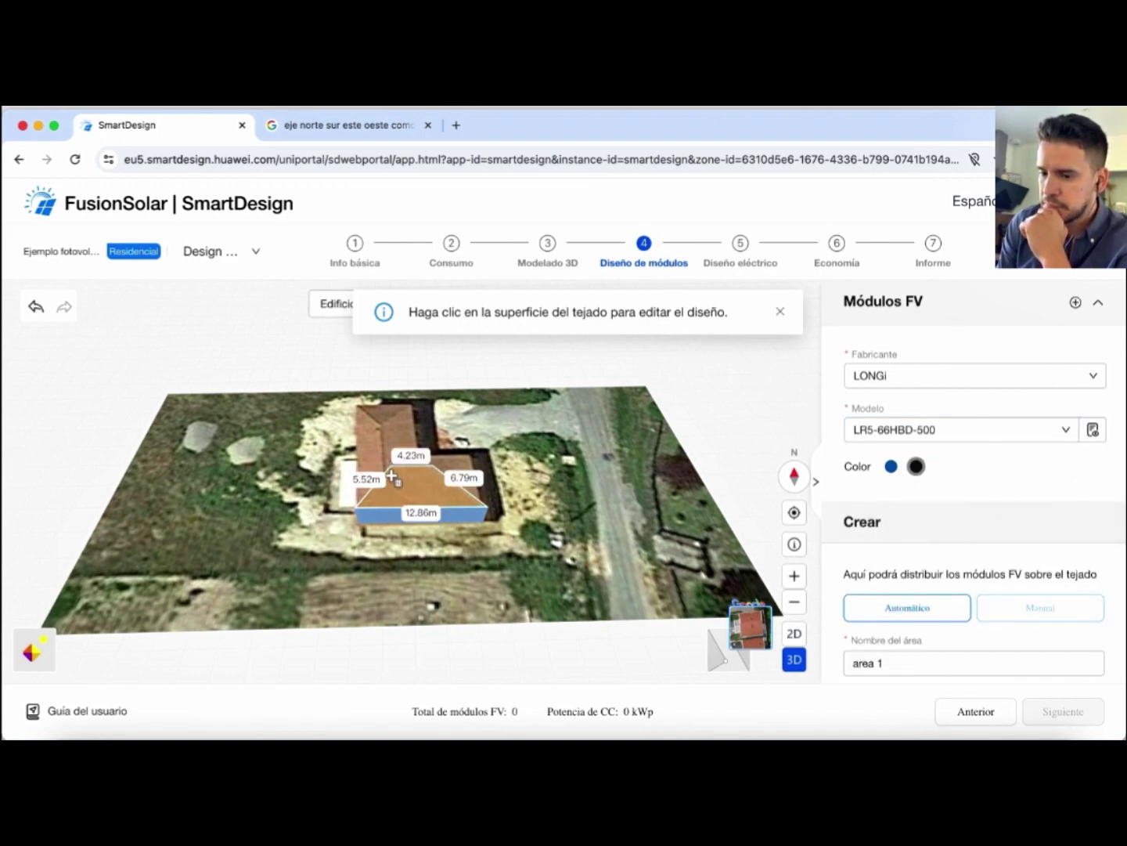
drag(391, 472, 469, 508)
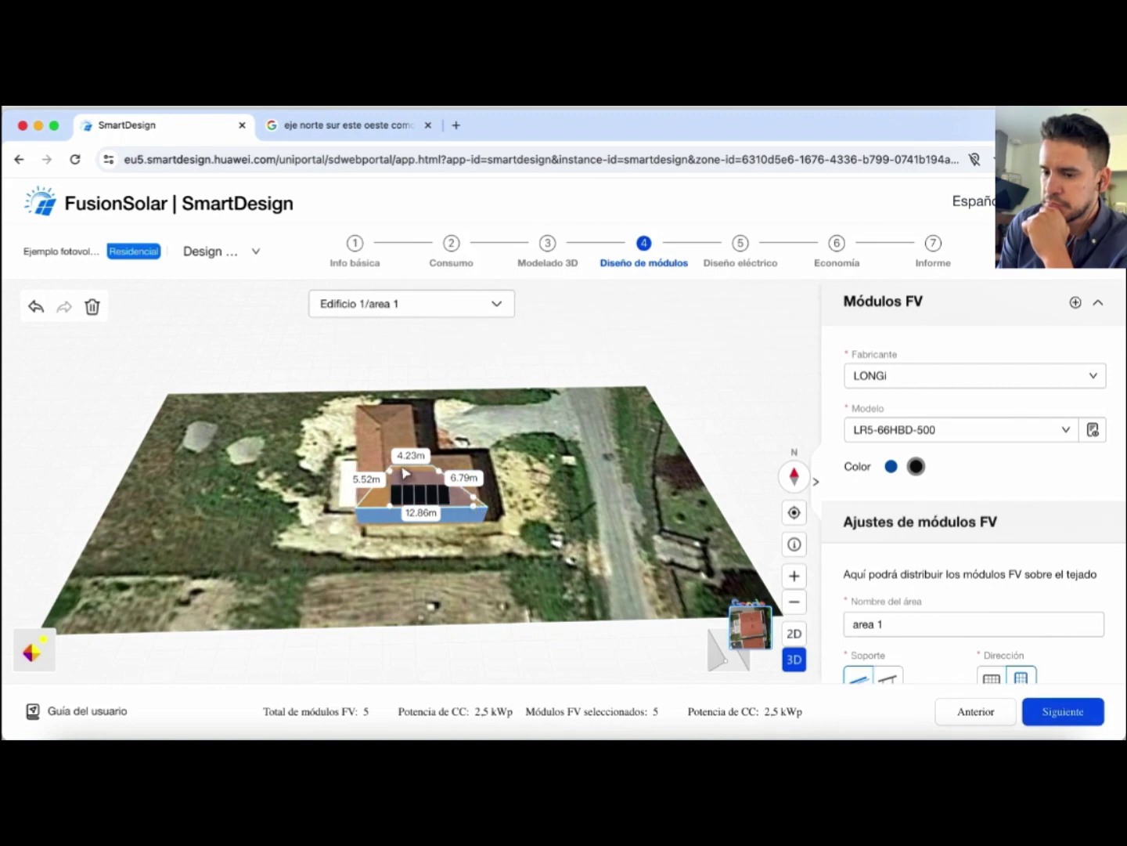
Stretch the manually drawn module area westward to the lower western corner of the southern roof slope
click(402, 471)
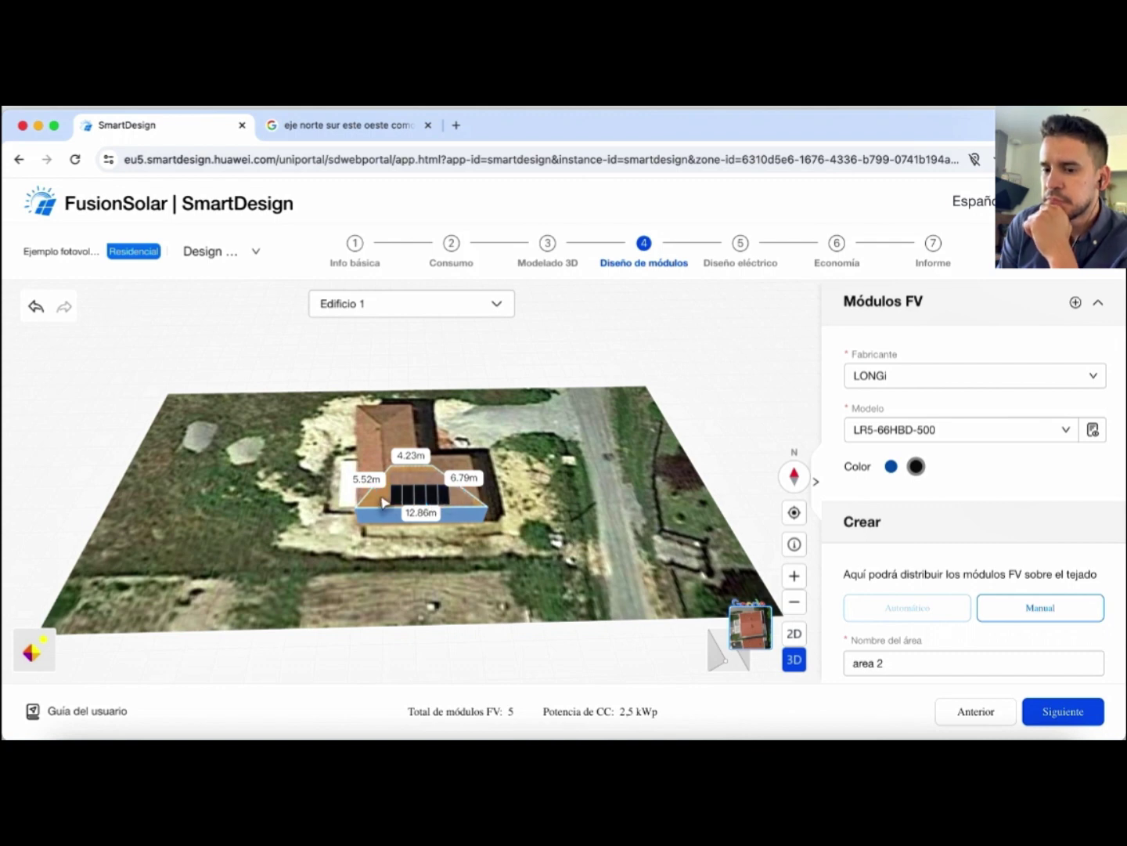
click(398, 496)
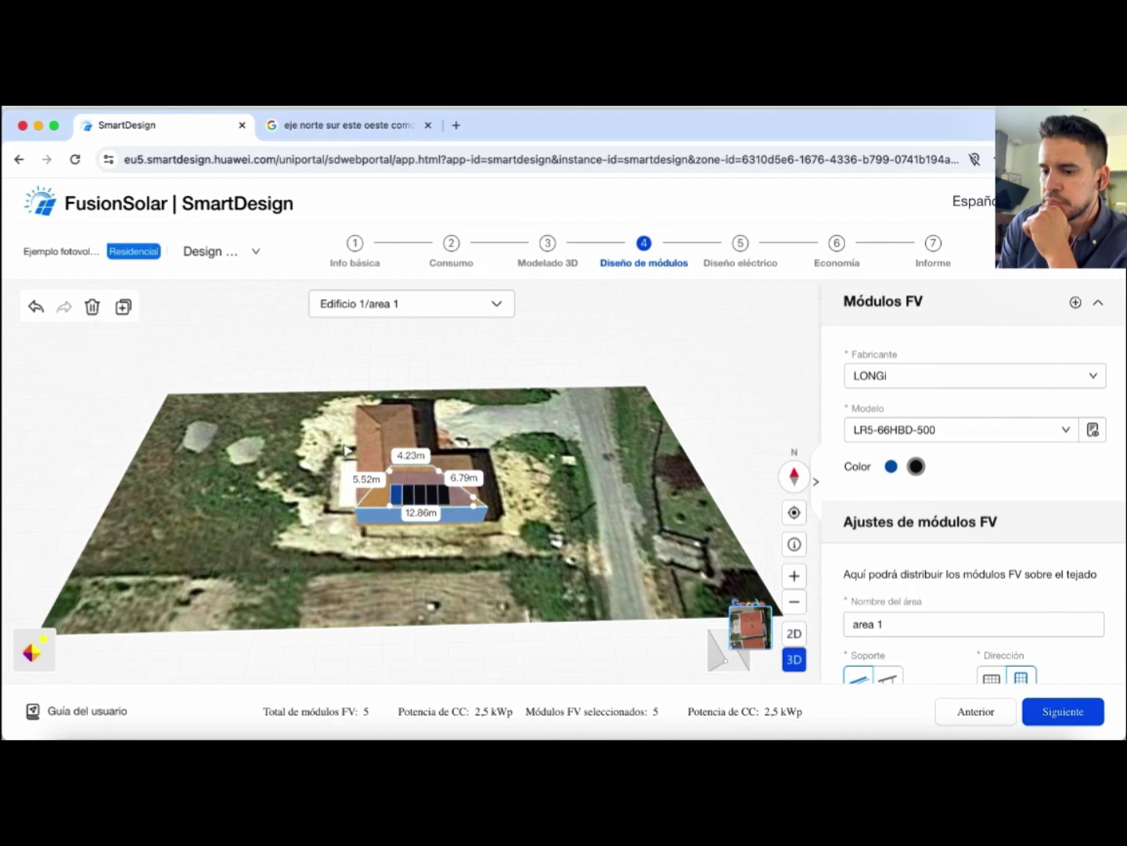
drag(391, 473, 358, 507)
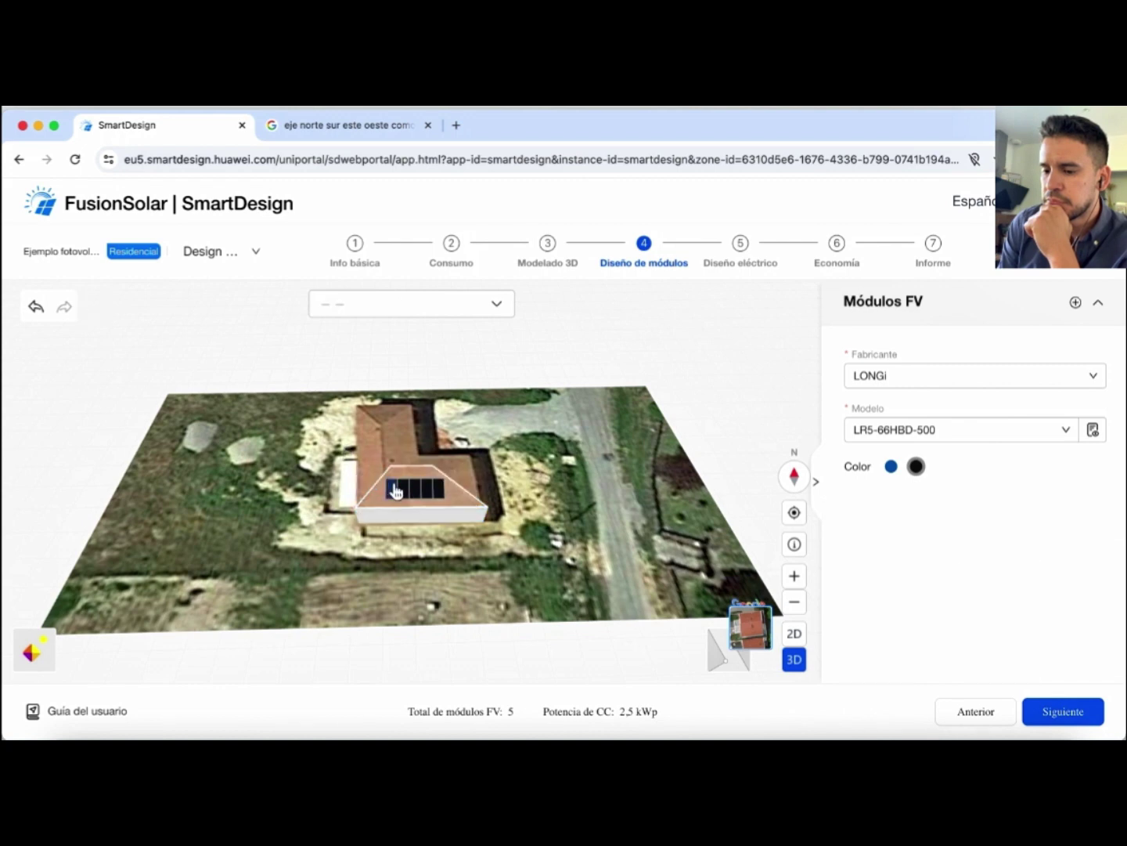
Delete the westernmost PV module of the row, and remove the rest of area 1 as well
click(398, 489)
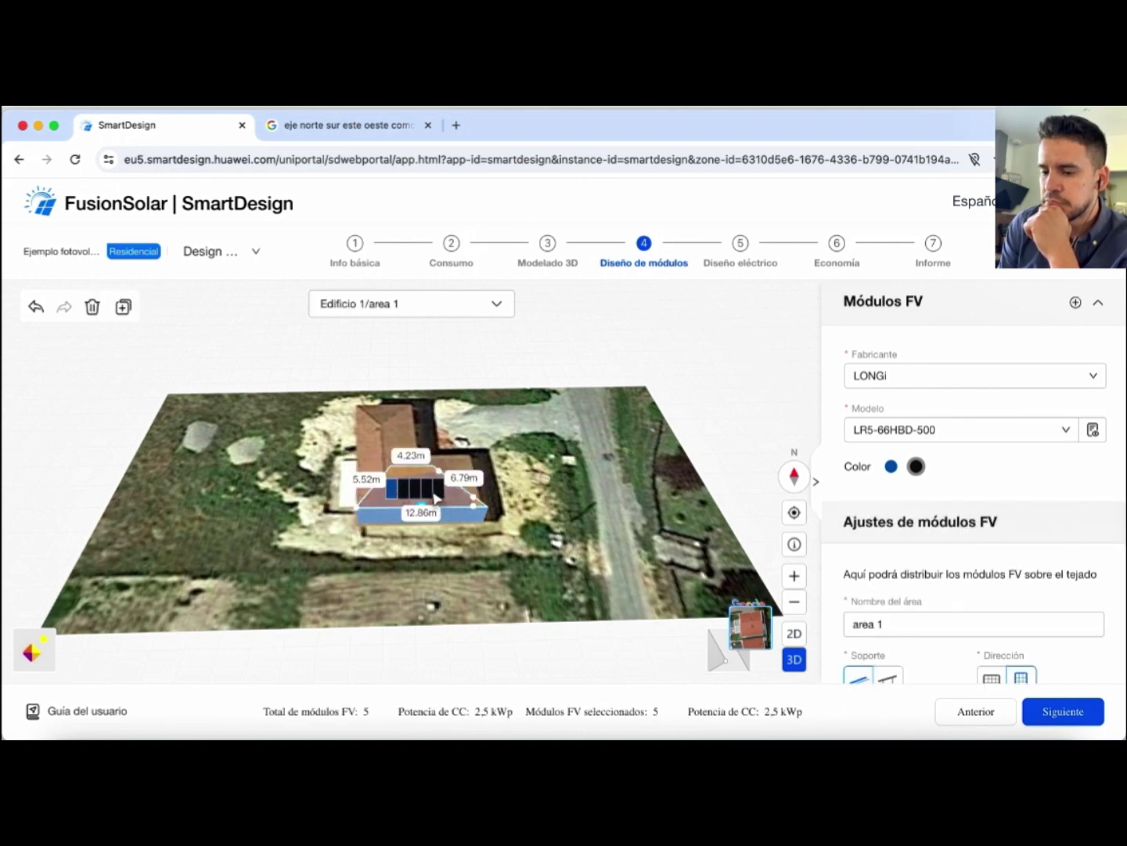
click(93, 309)
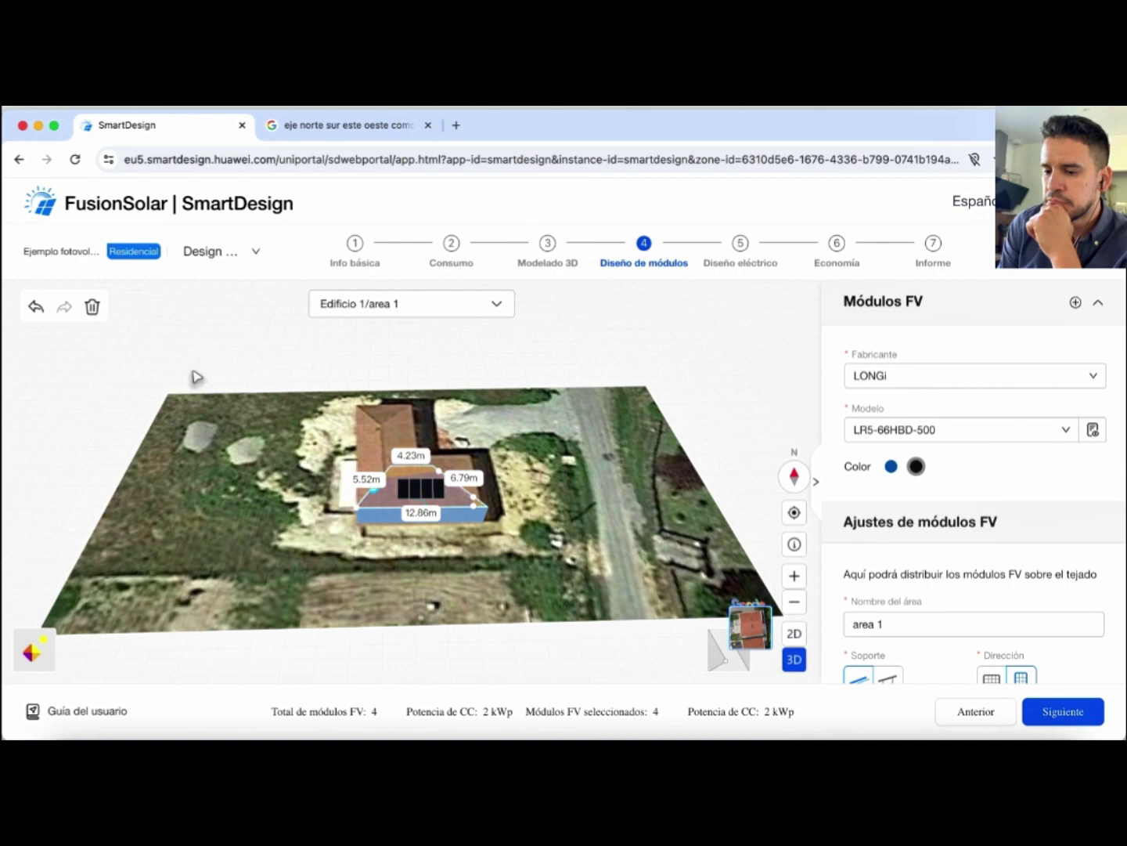
click(97, 314)
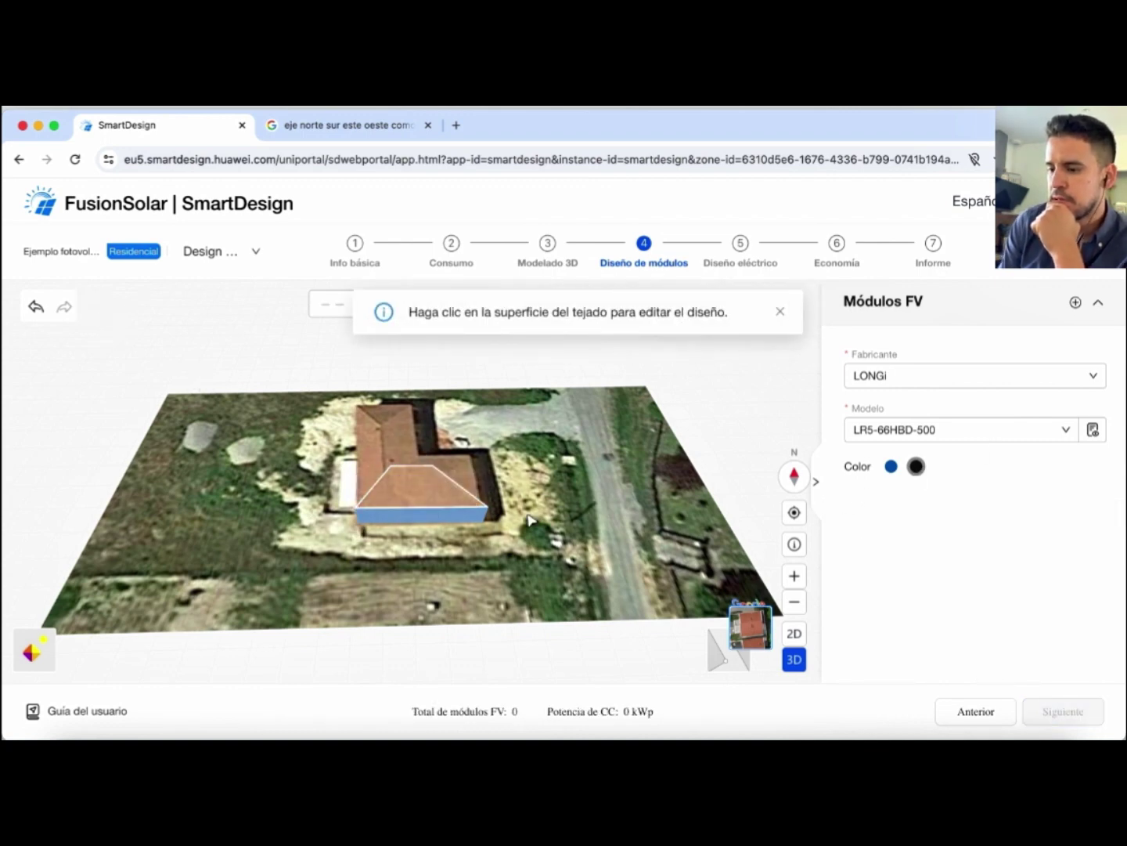
Distribute the PV modules automatically on the empty southern roof slope and check the layout in 2D
click(399, 502)
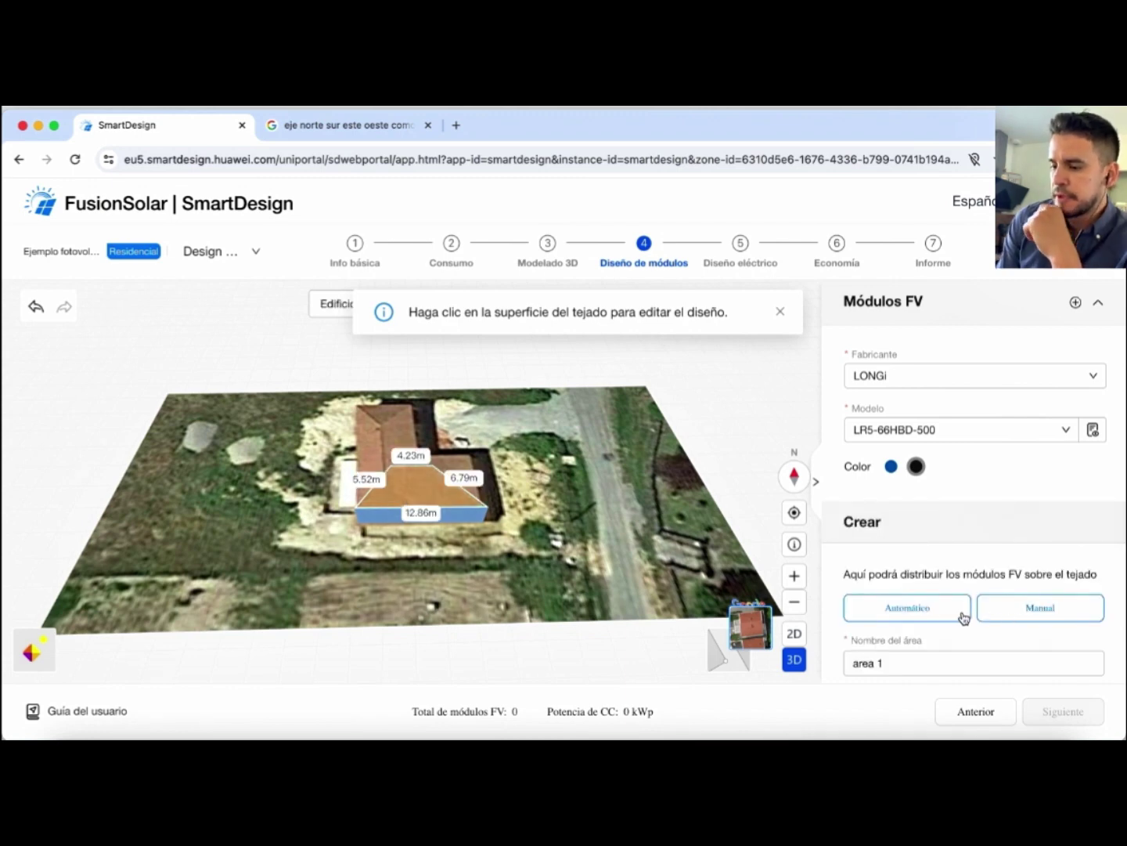
click(932, 609)
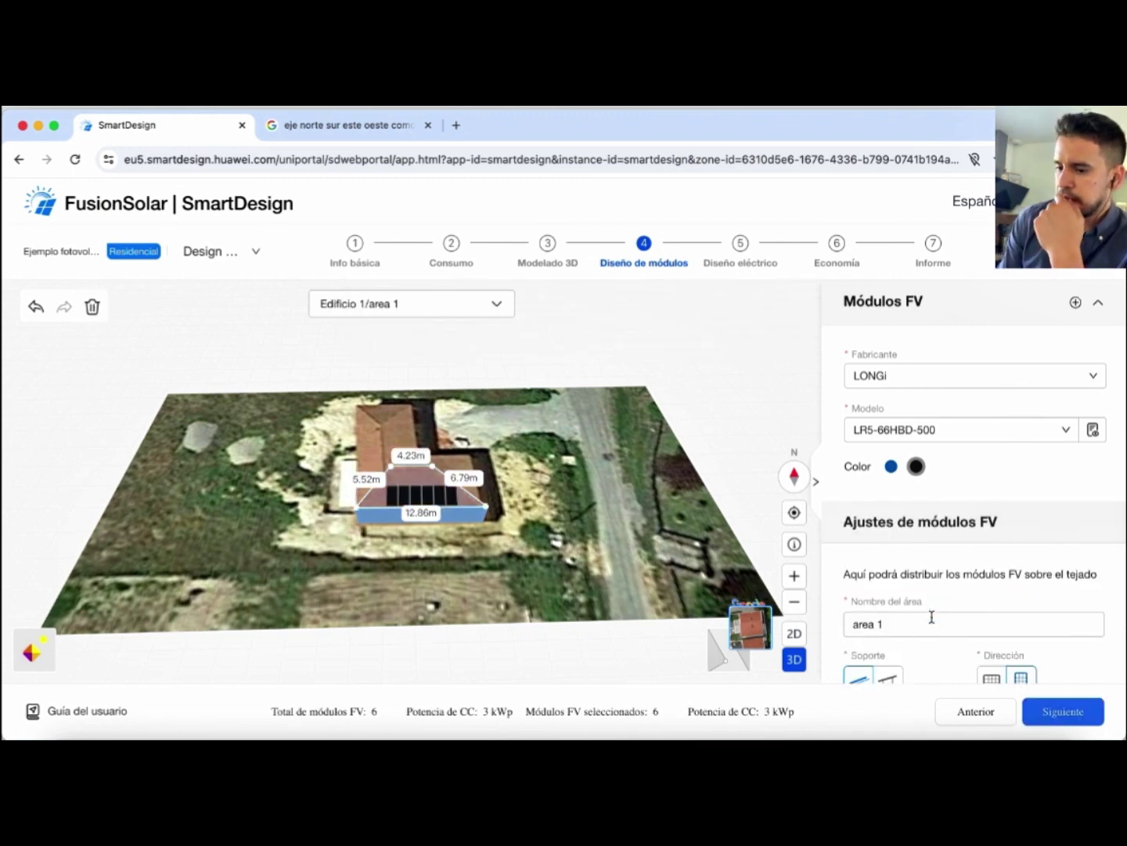
click(645, 450)
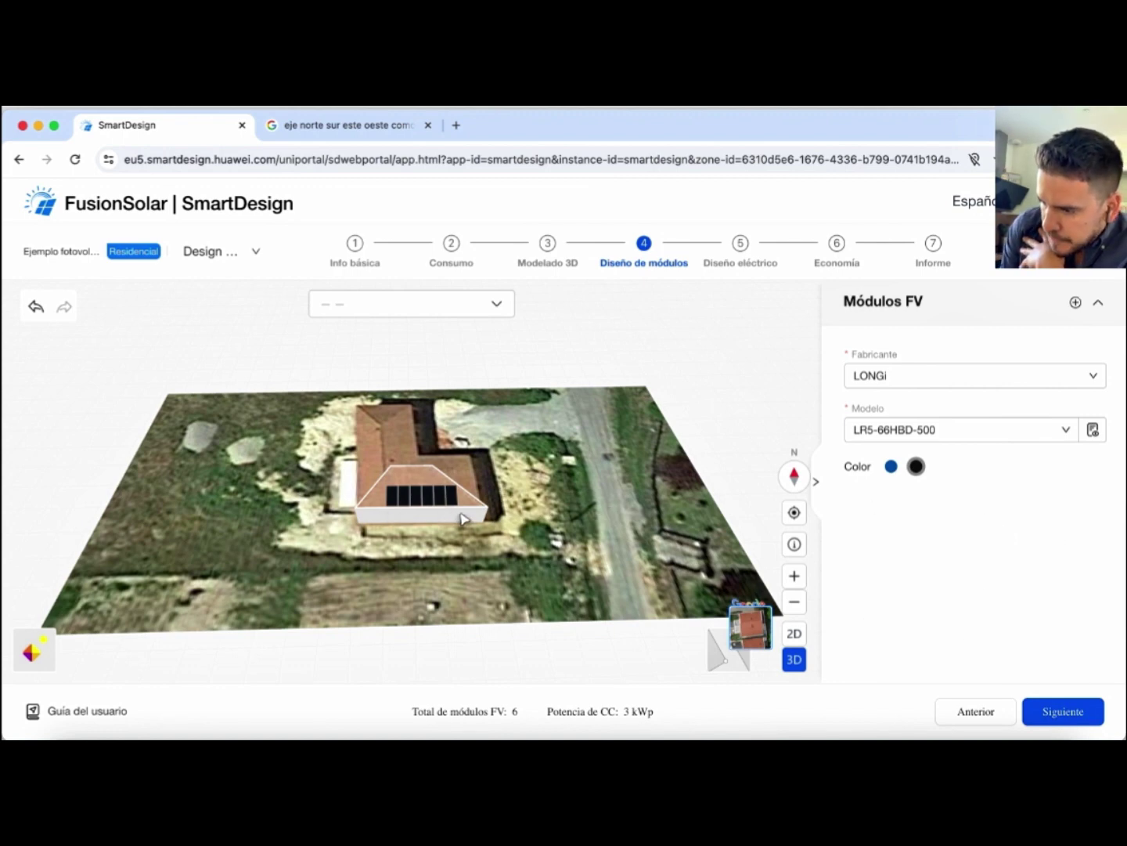
click(794, 632)
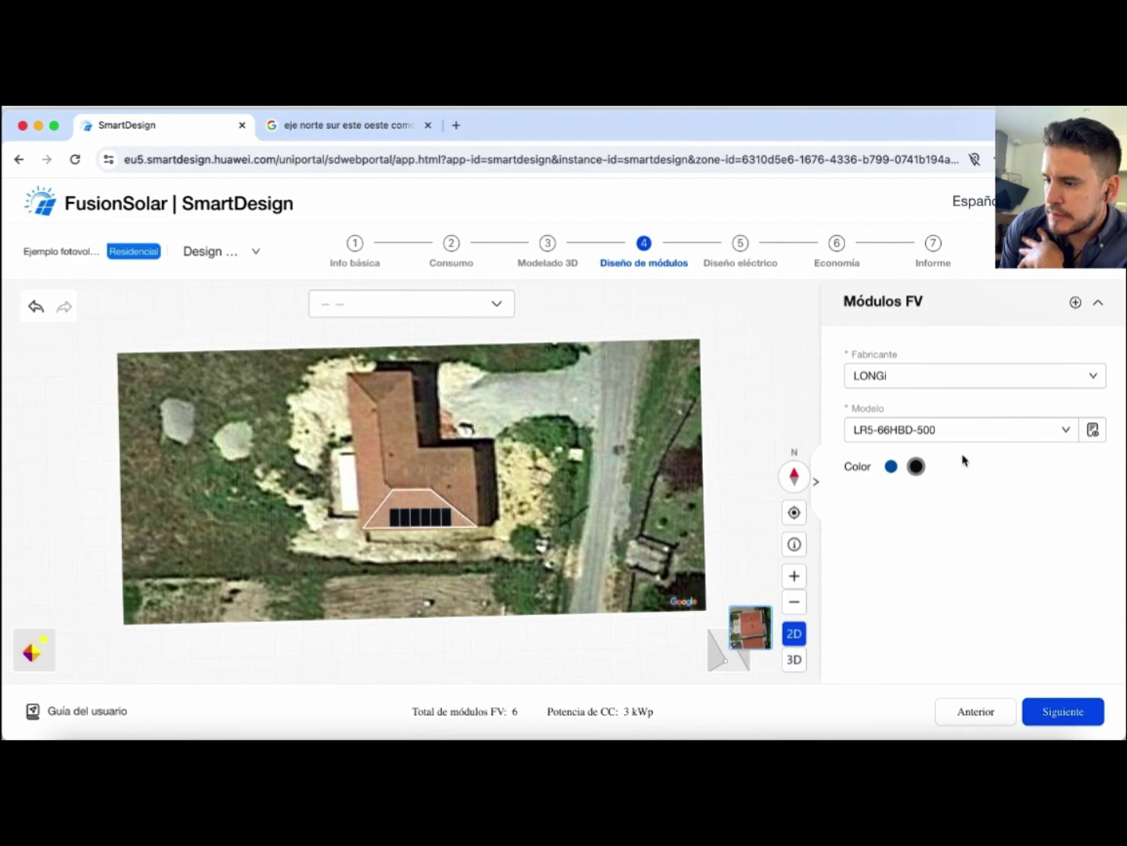
Change the module model to LR5-66HBD-475 and delete the westernmost module of area 1
click(1060, 436)
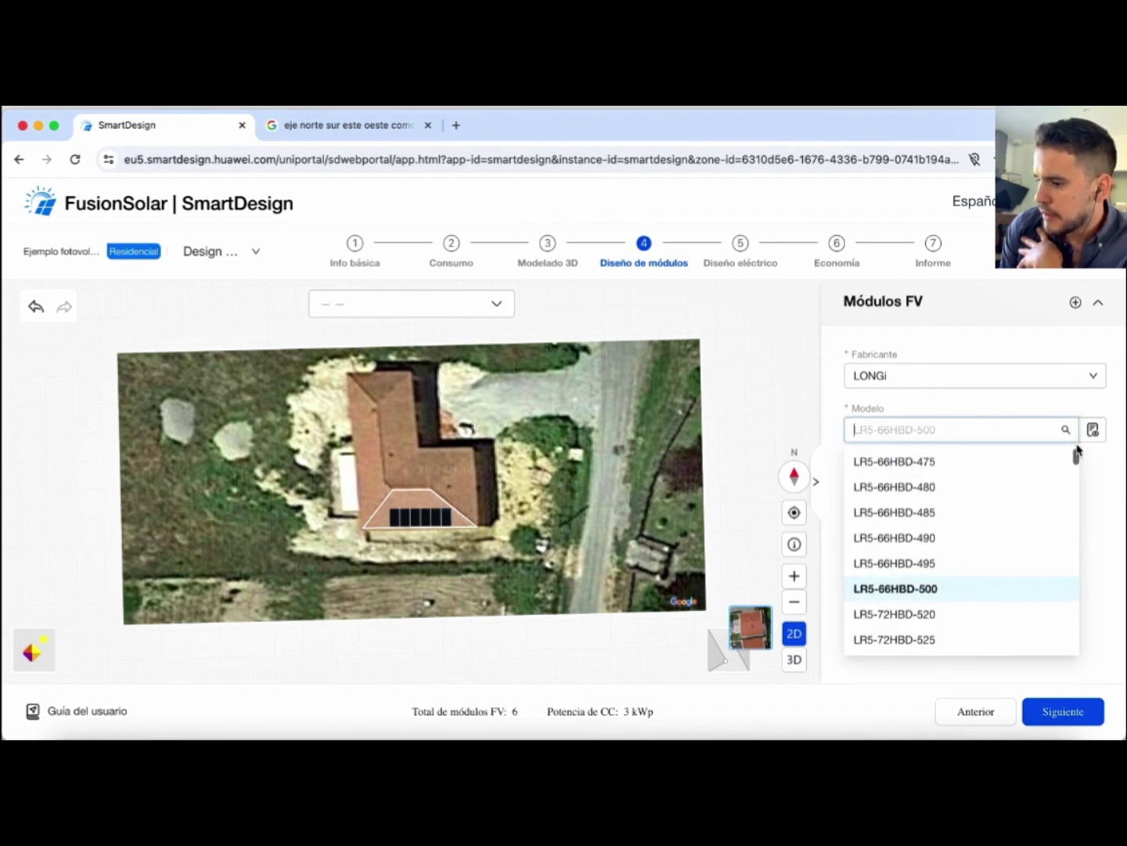
click(933, 464)
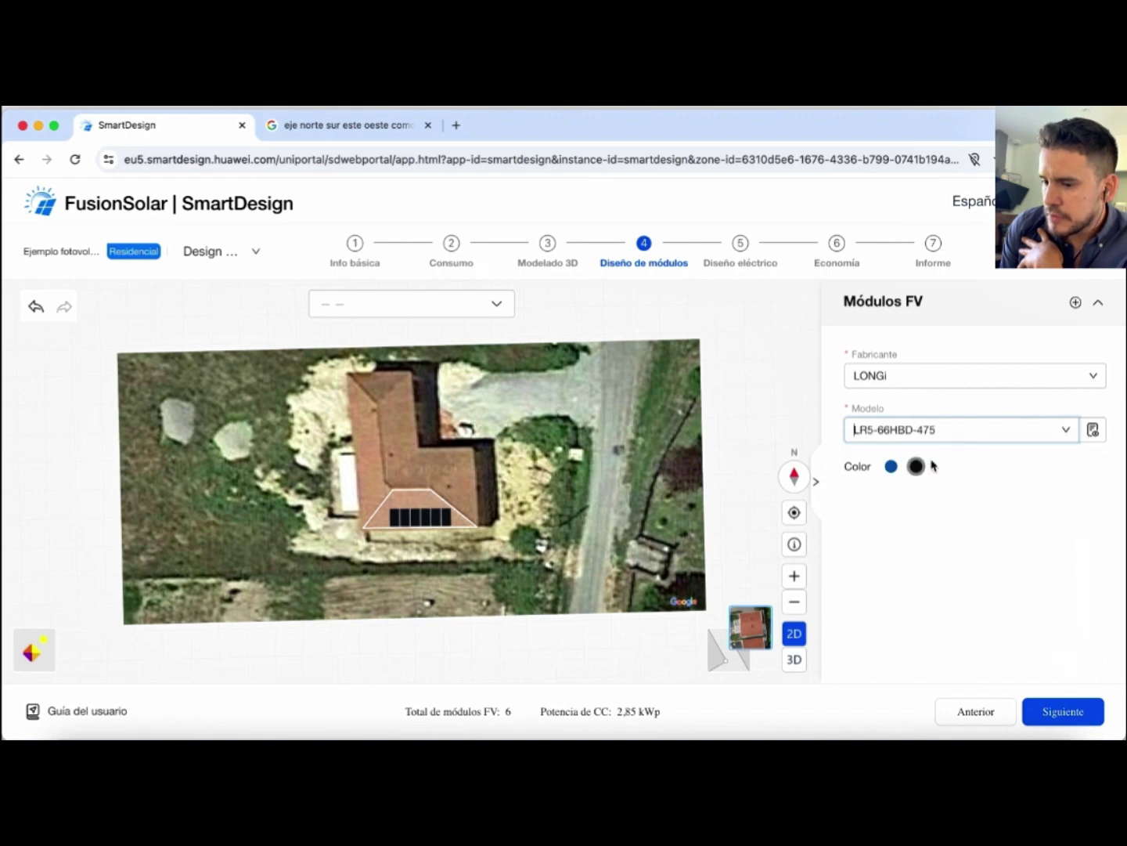
click(391, 522)
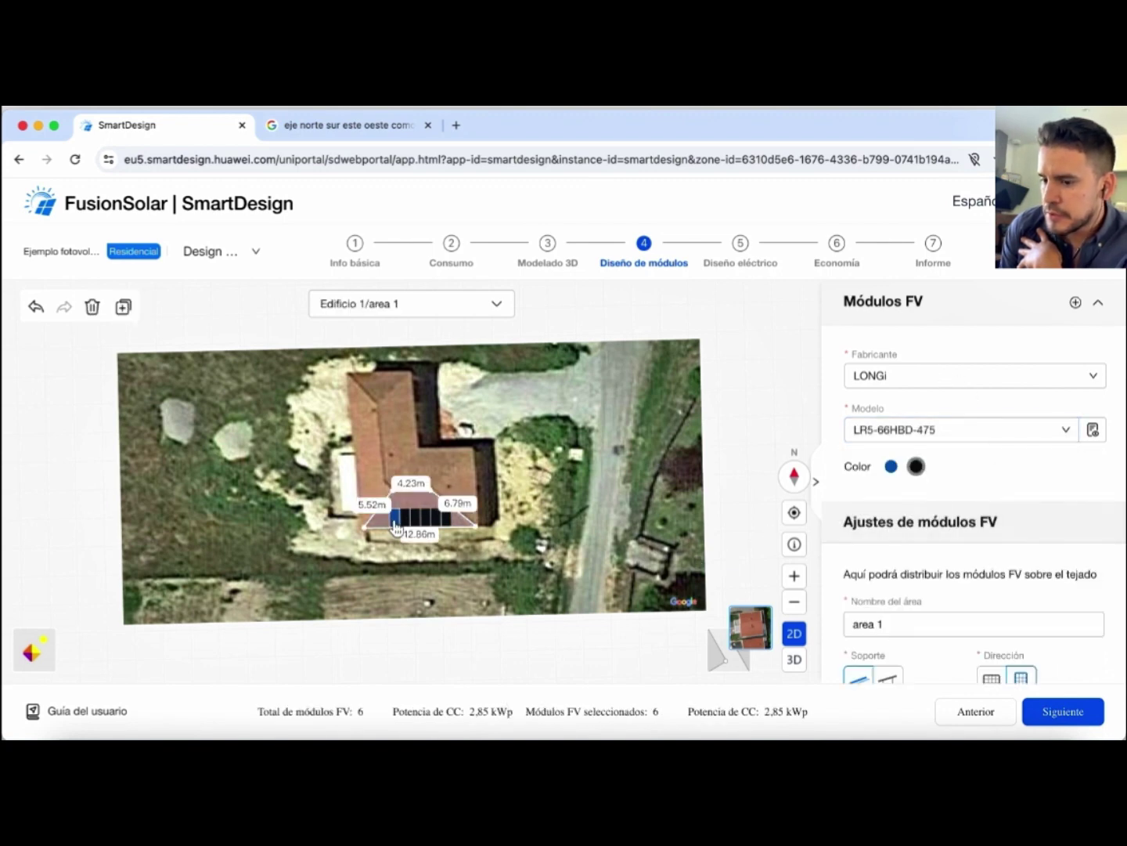
click(92, 307)
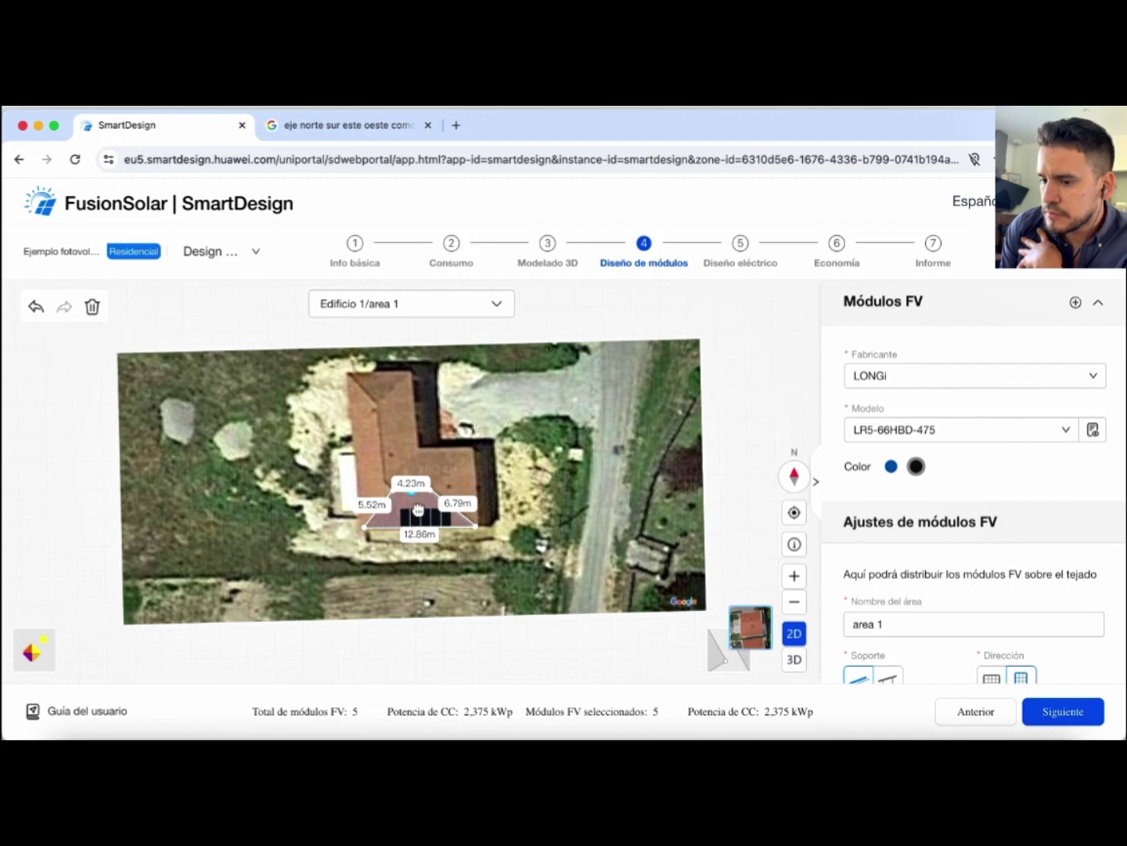
drag(396, 524, 447, 538)
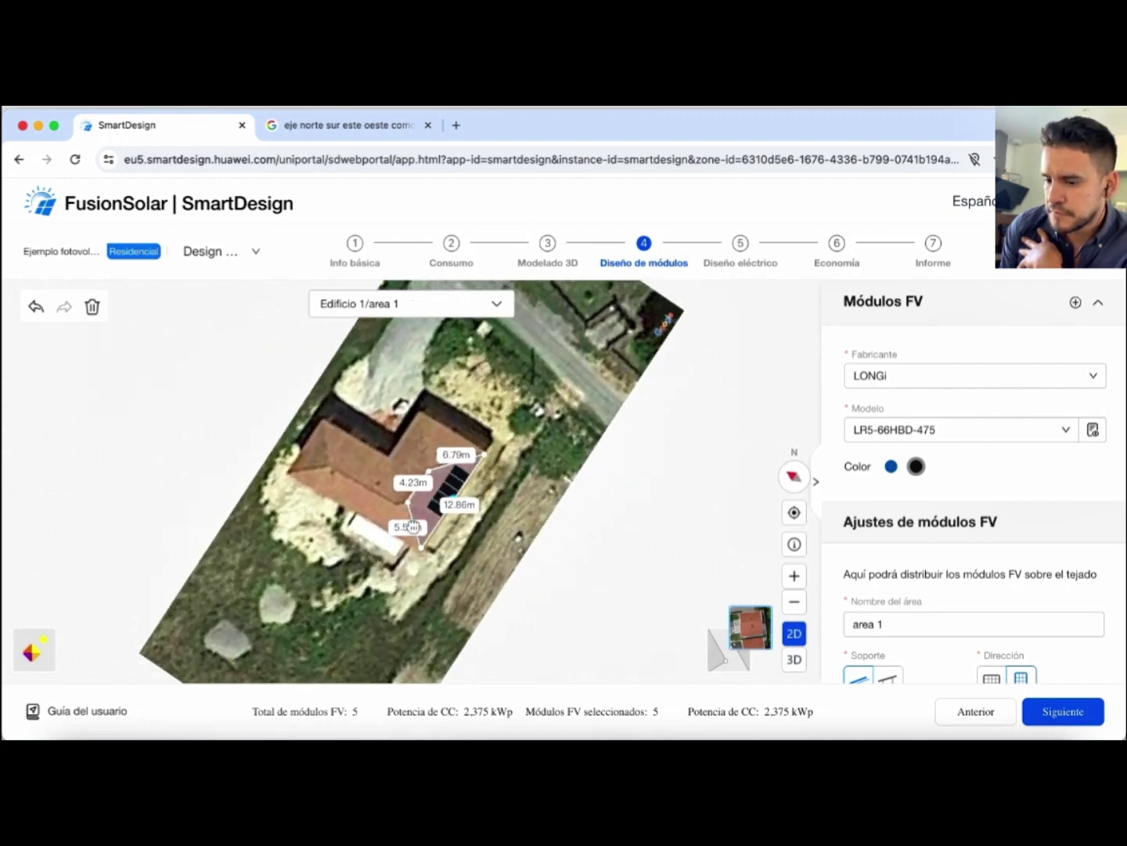
Clear area 1 of its remaining modules and redistribute PV modules automatically over the southern roof slope
click(92, 306)
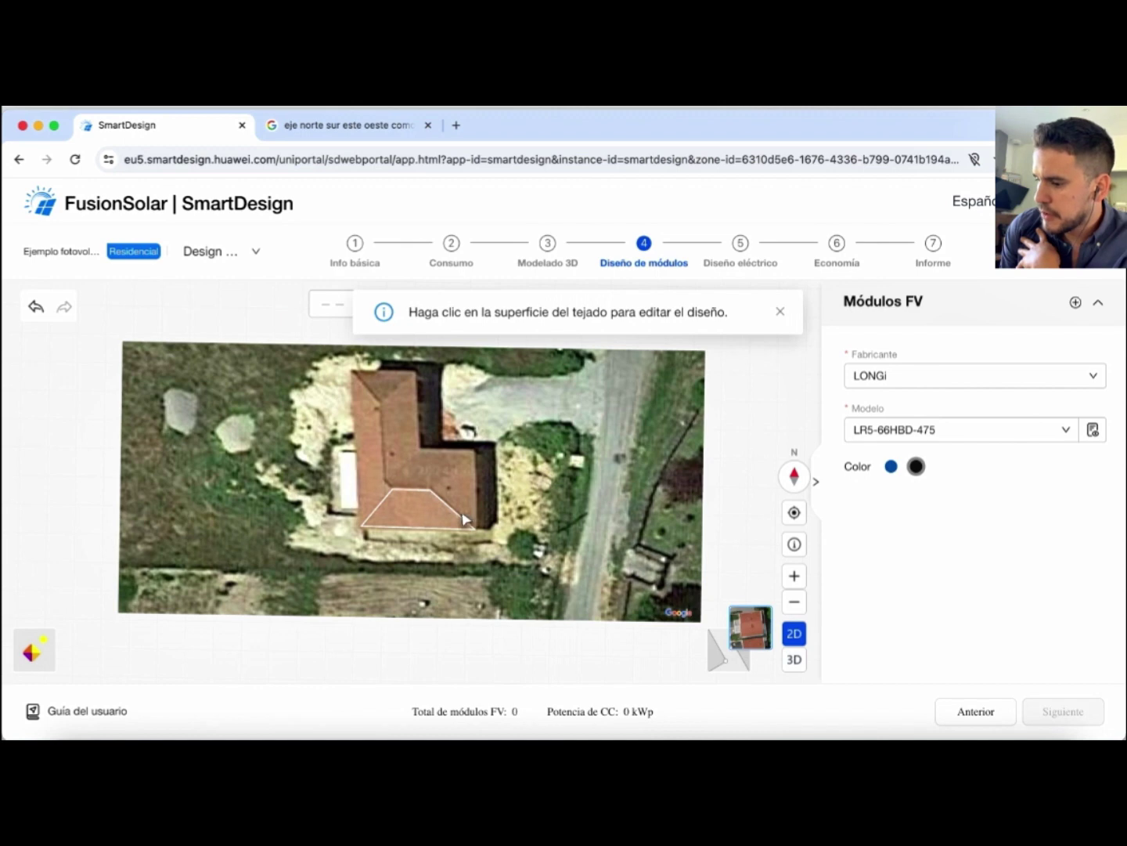
click(427, 518)
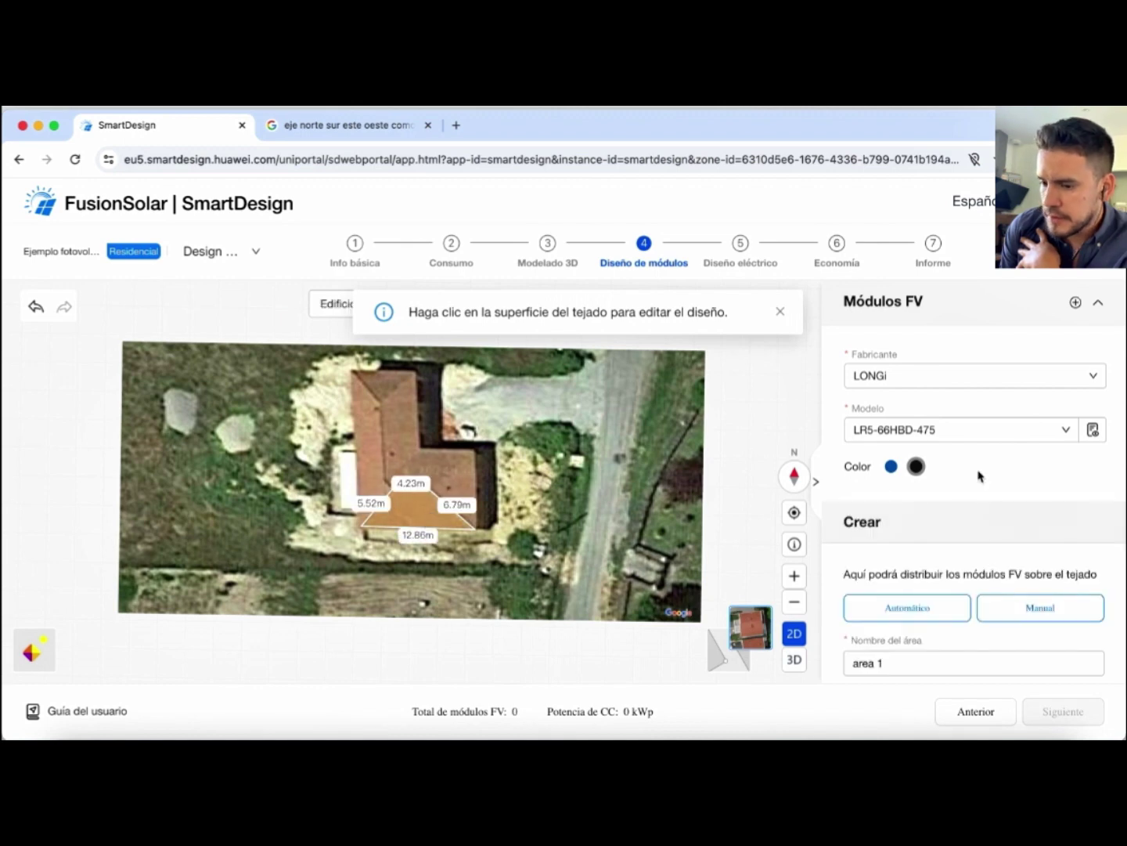
click(934, 616)
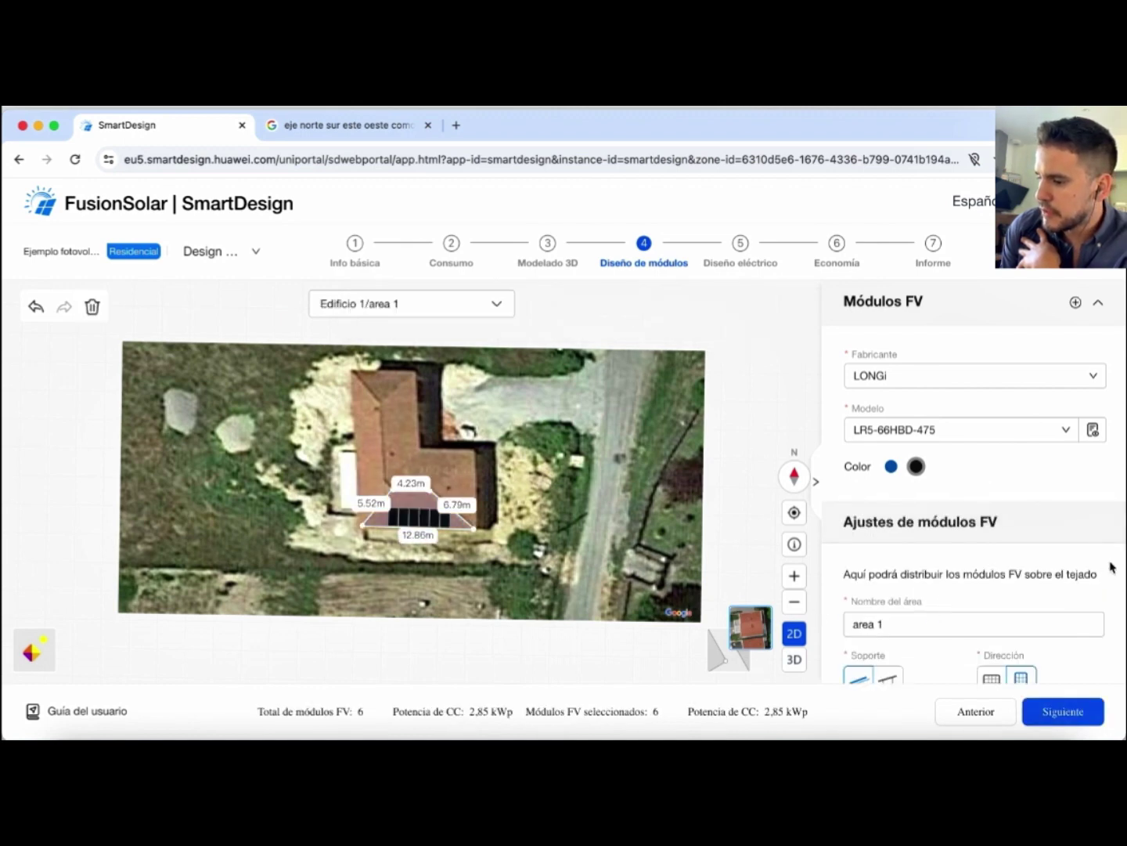
Set the module model of area 1 to LR5-66HBD-500 and deselect the area
click(995, 430)
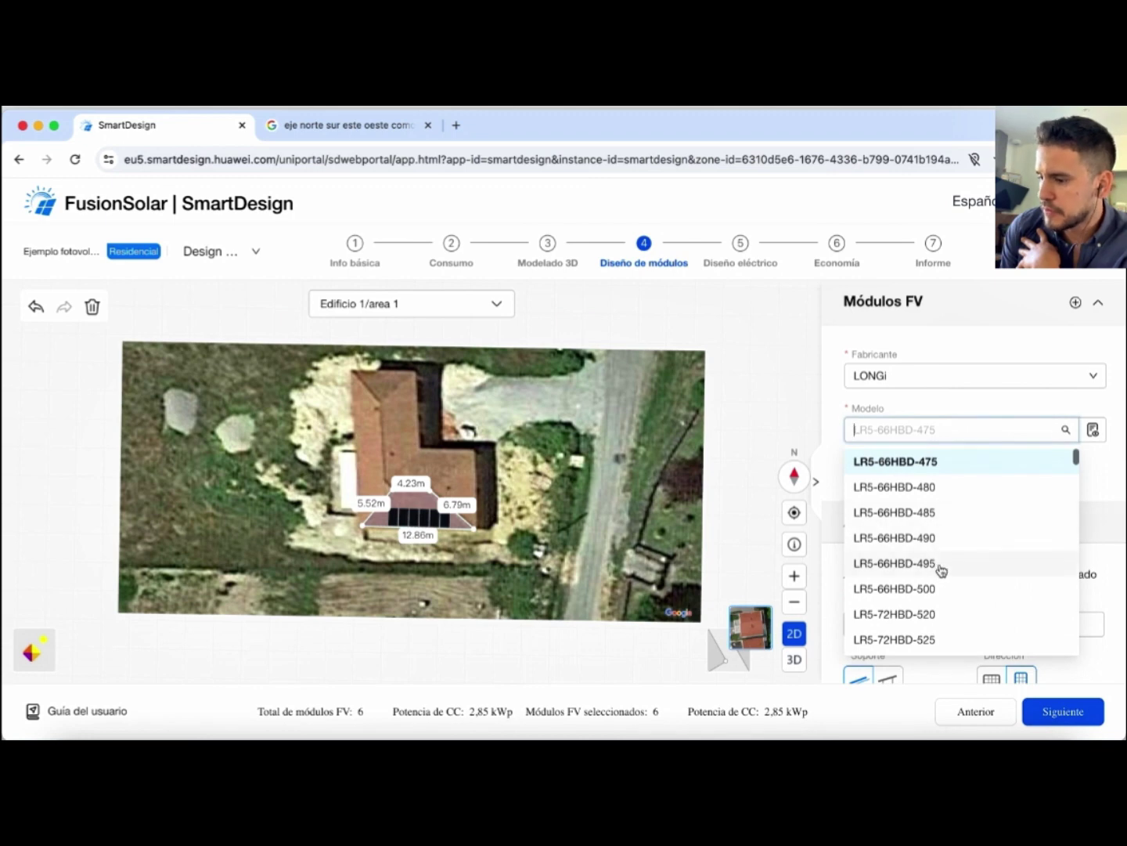
click(954, 589)
click(773, 400)
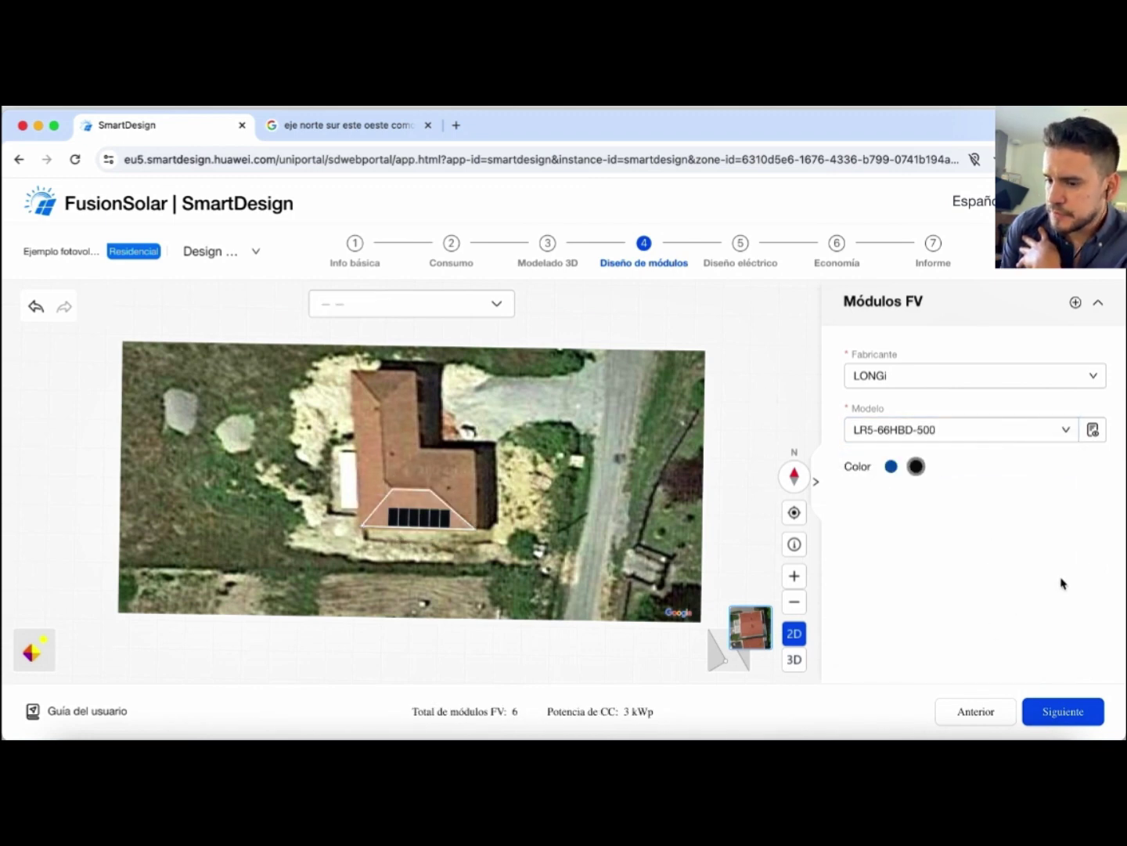
Proceed to the electrical design with the optimizer configuration turned off, and open the expected oversizing value for editing
click(1063, 710)
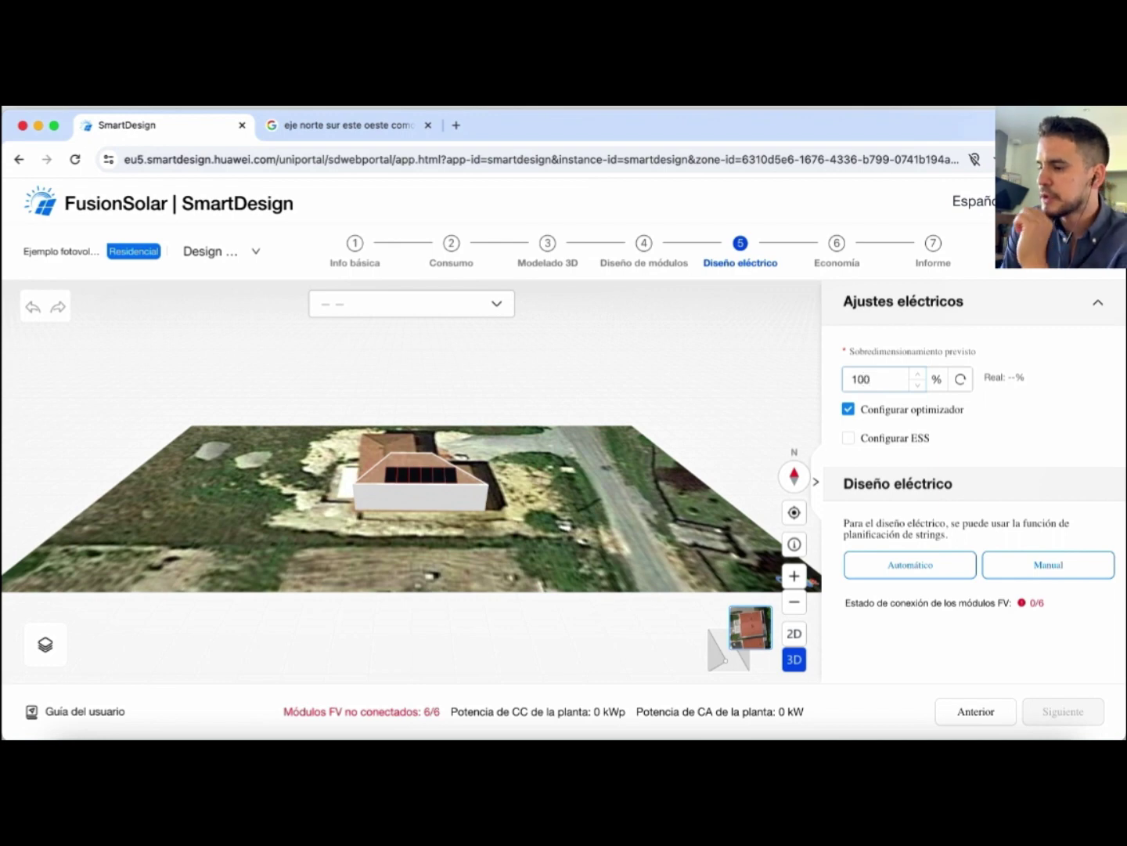
click(1066, 417)
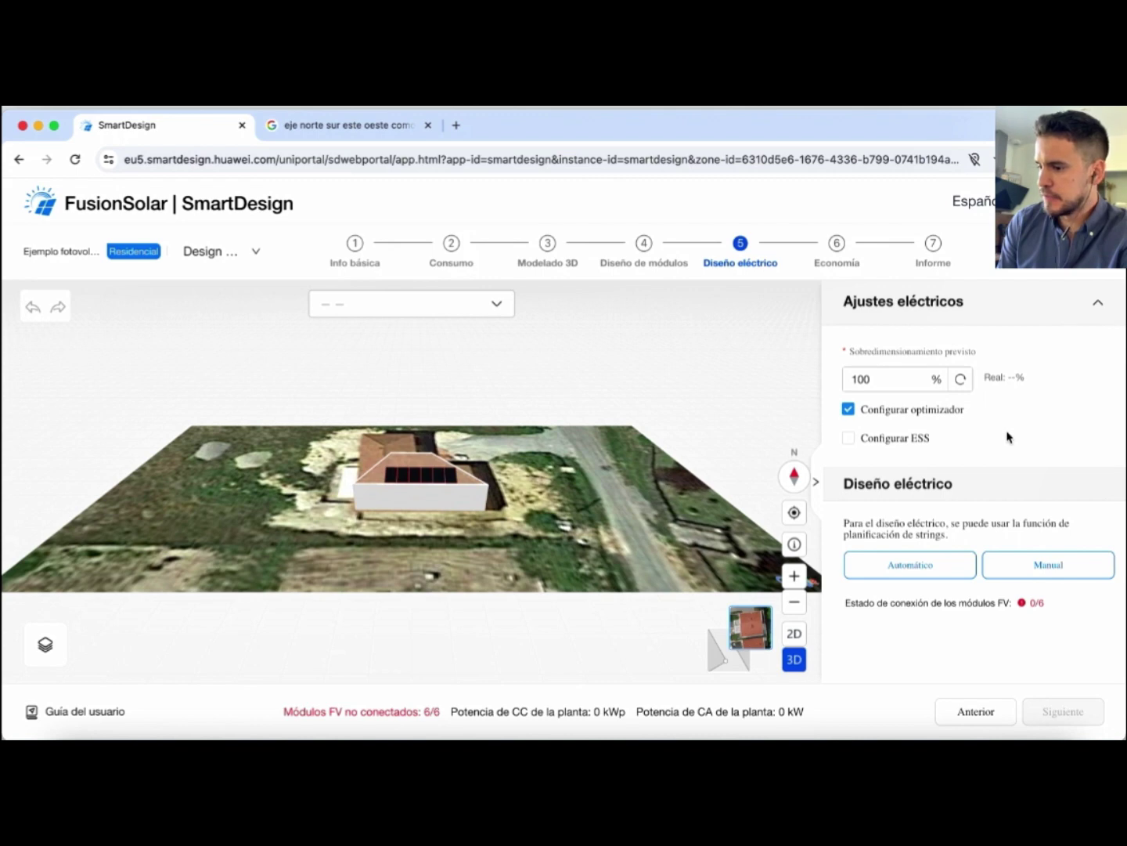
click(850, 411)
click(884, 386)
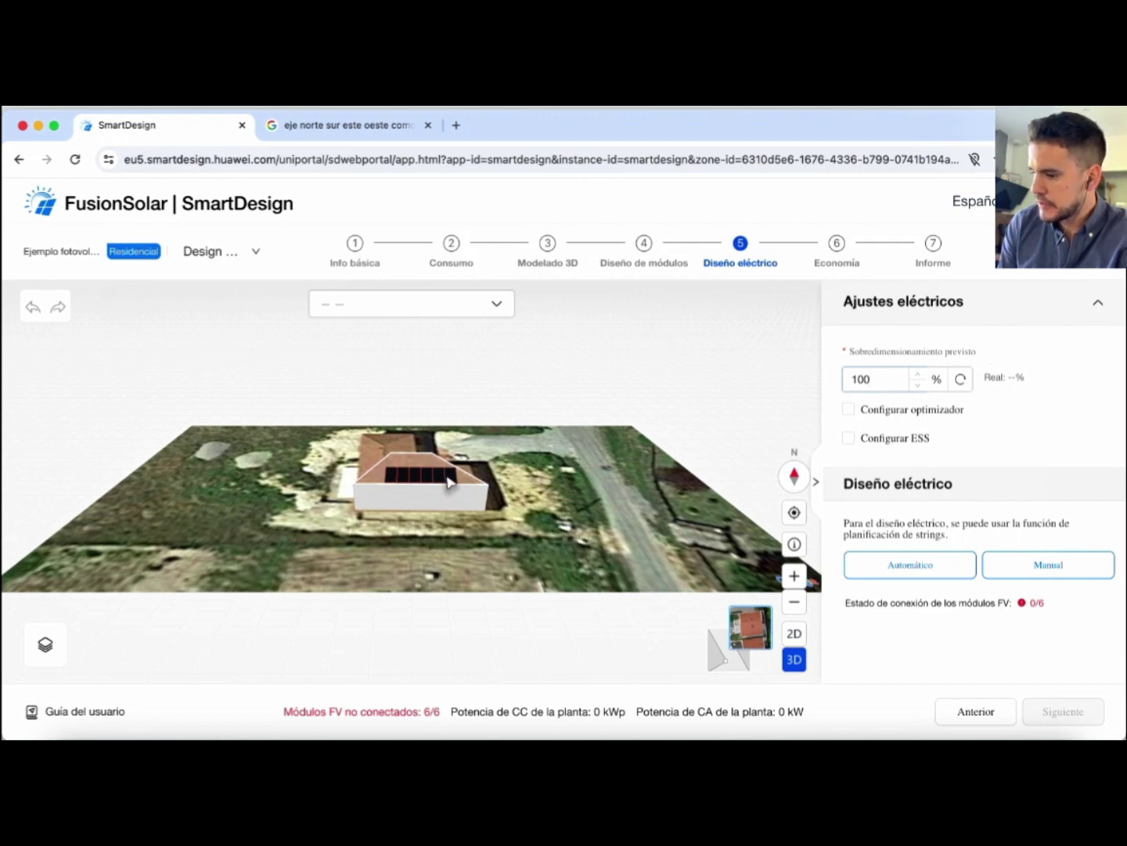
Start the manual electrical design, restrict the new device to single-phase (Monofásico) inverters, and choose the SUN2000-3KTL-L1 model
click(1057, 575)
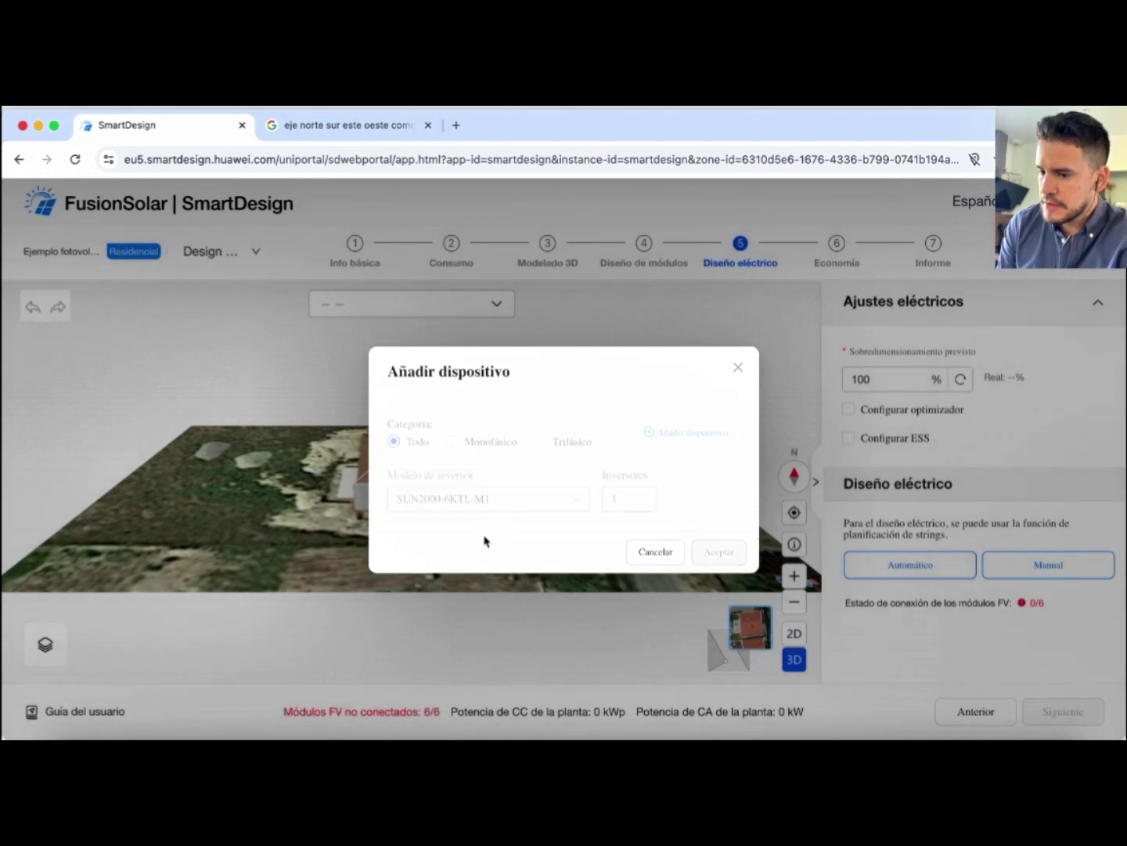
click(456, 445)
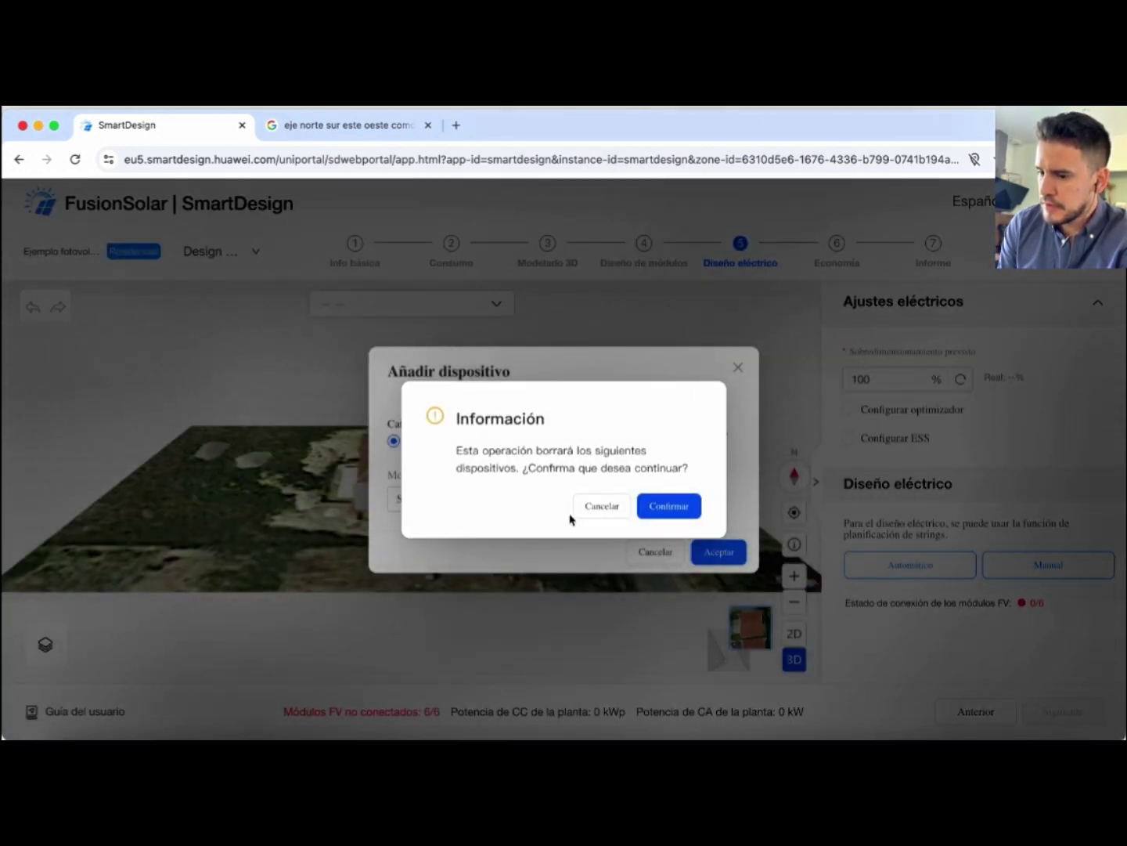
click(651, 513)
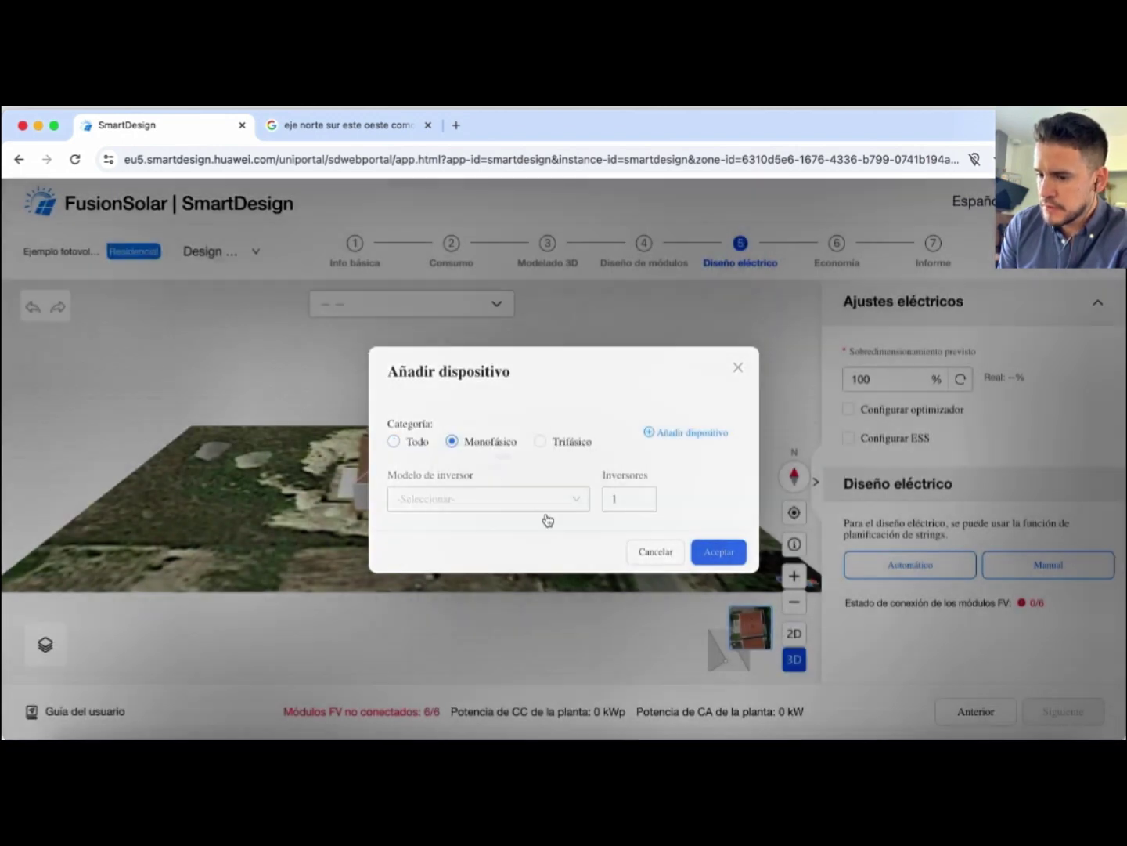
click(483, 510)
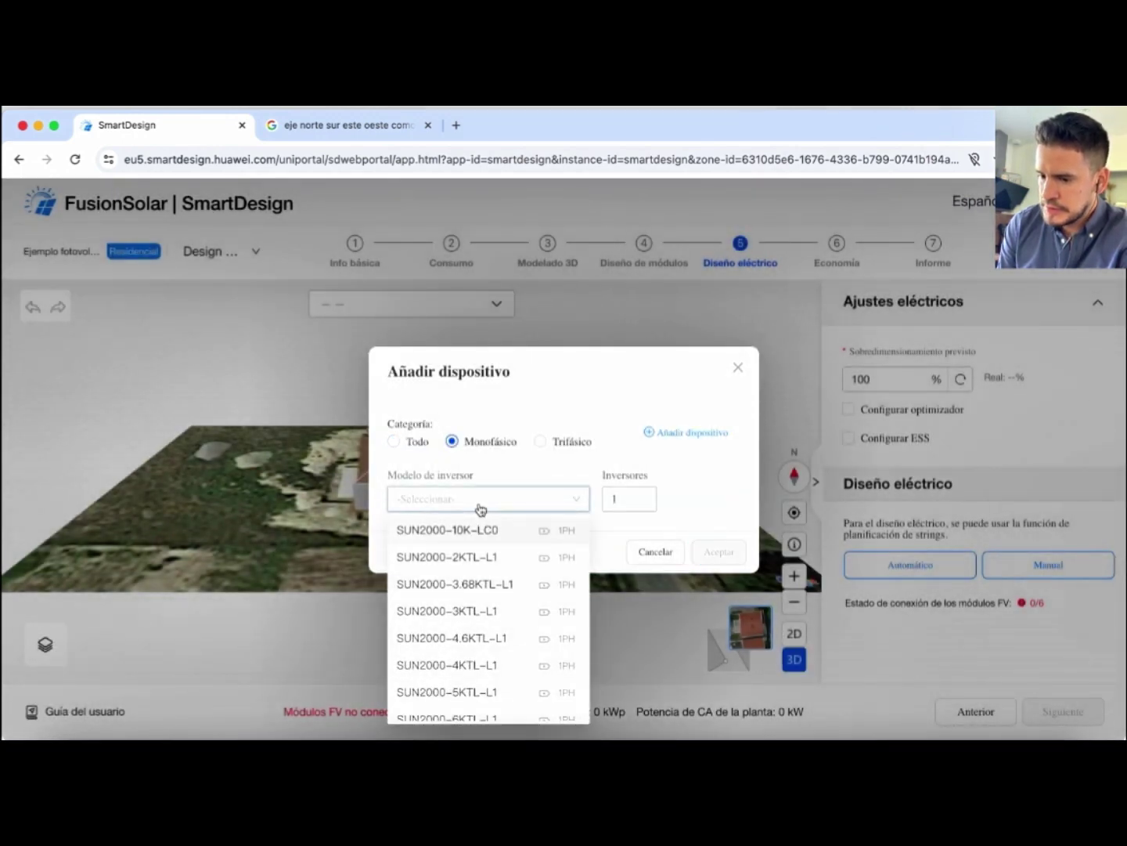
click(468, 612)
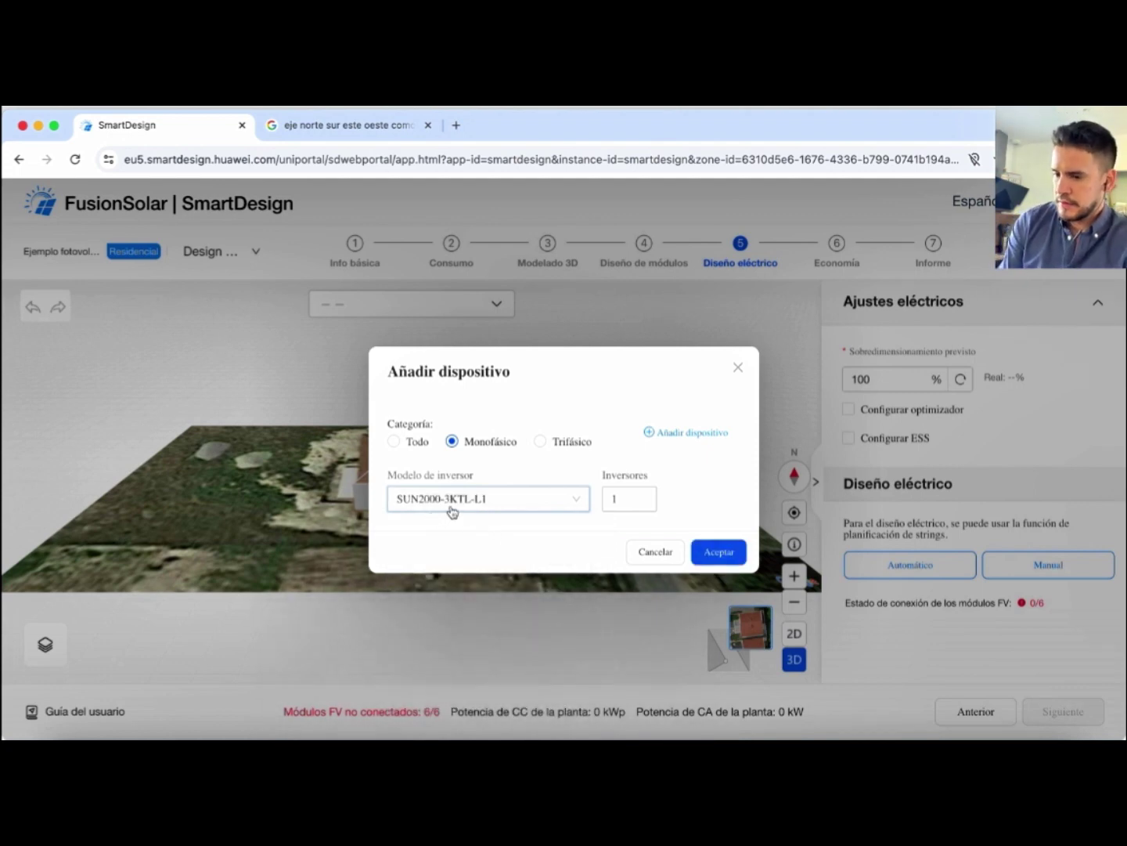
Add a second inverter entry to the new device list and delete it again
click(510, 500)
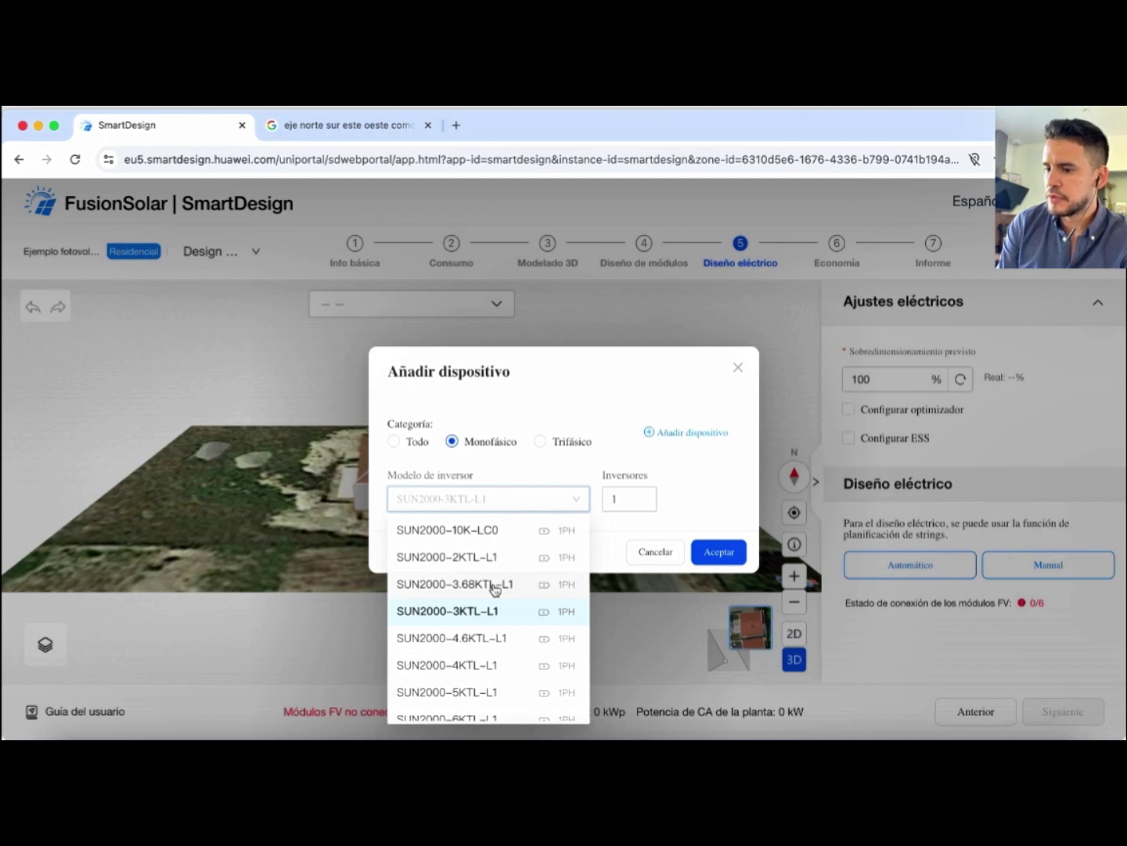
click(675, 480)
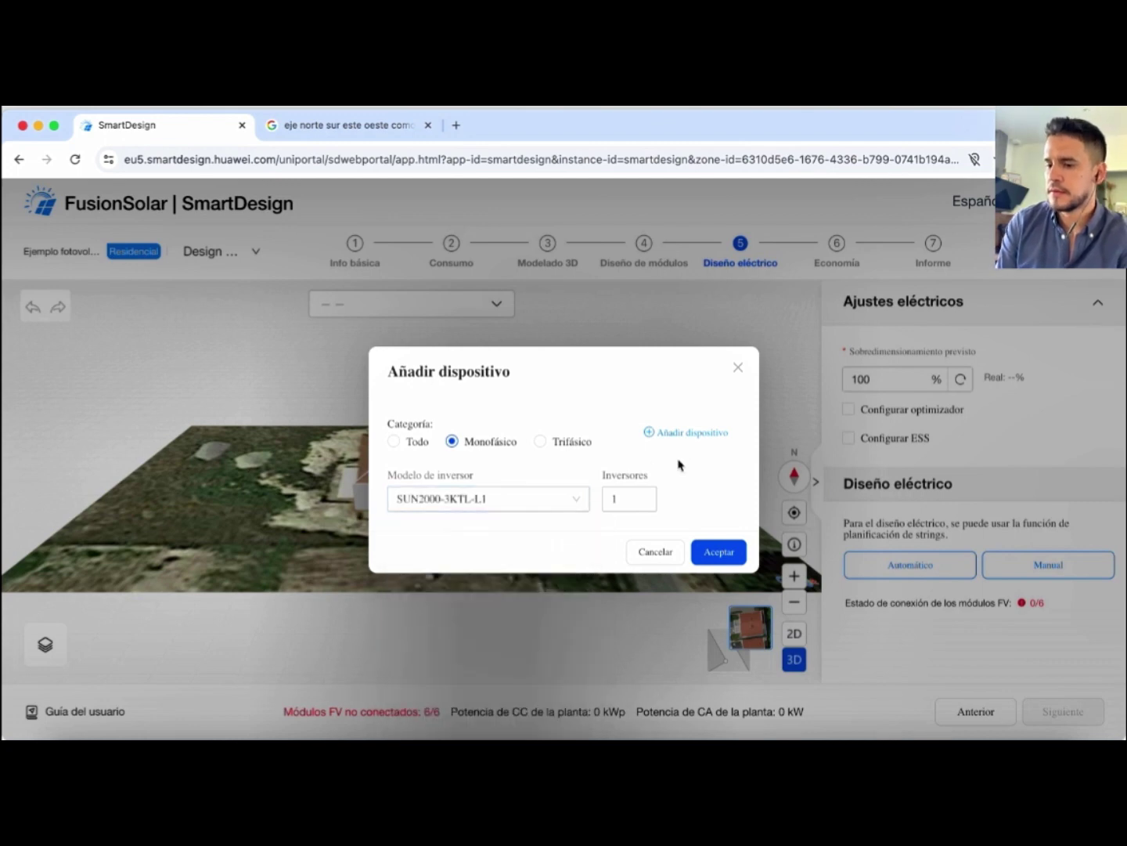
click(662, 431)
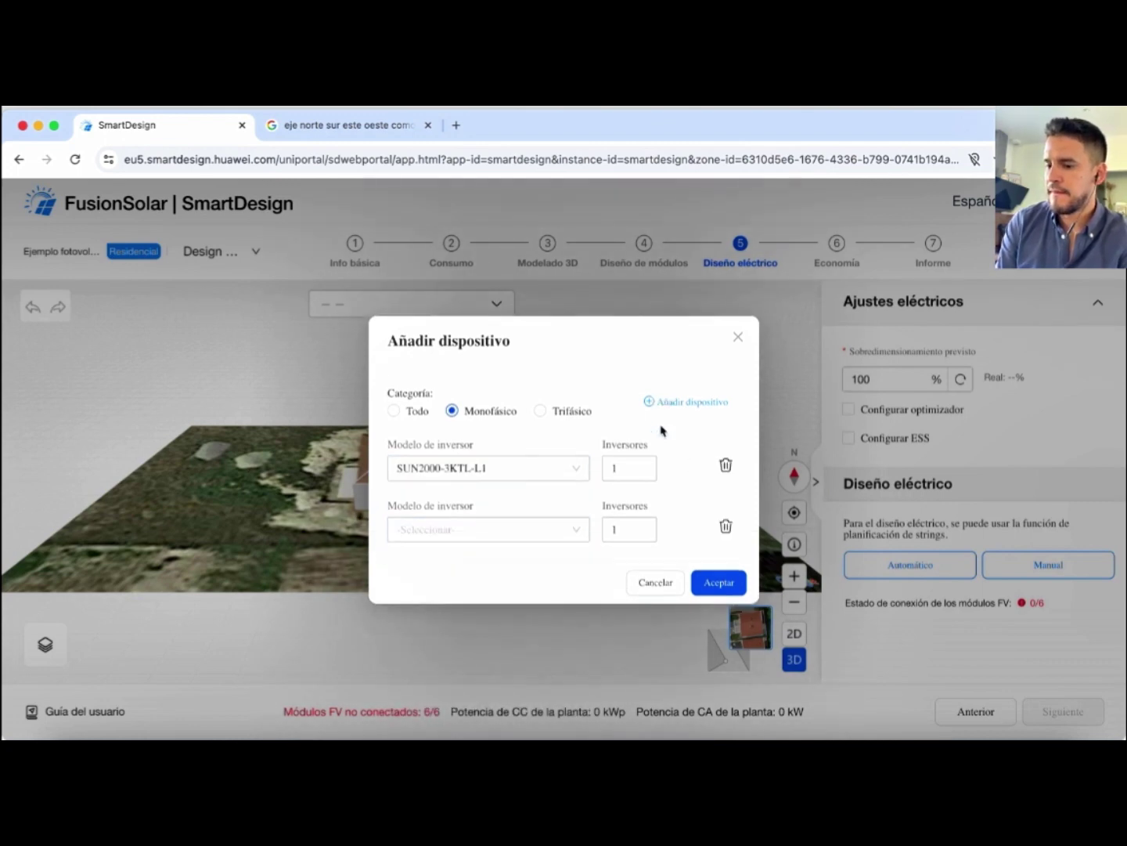
click(523, 544)
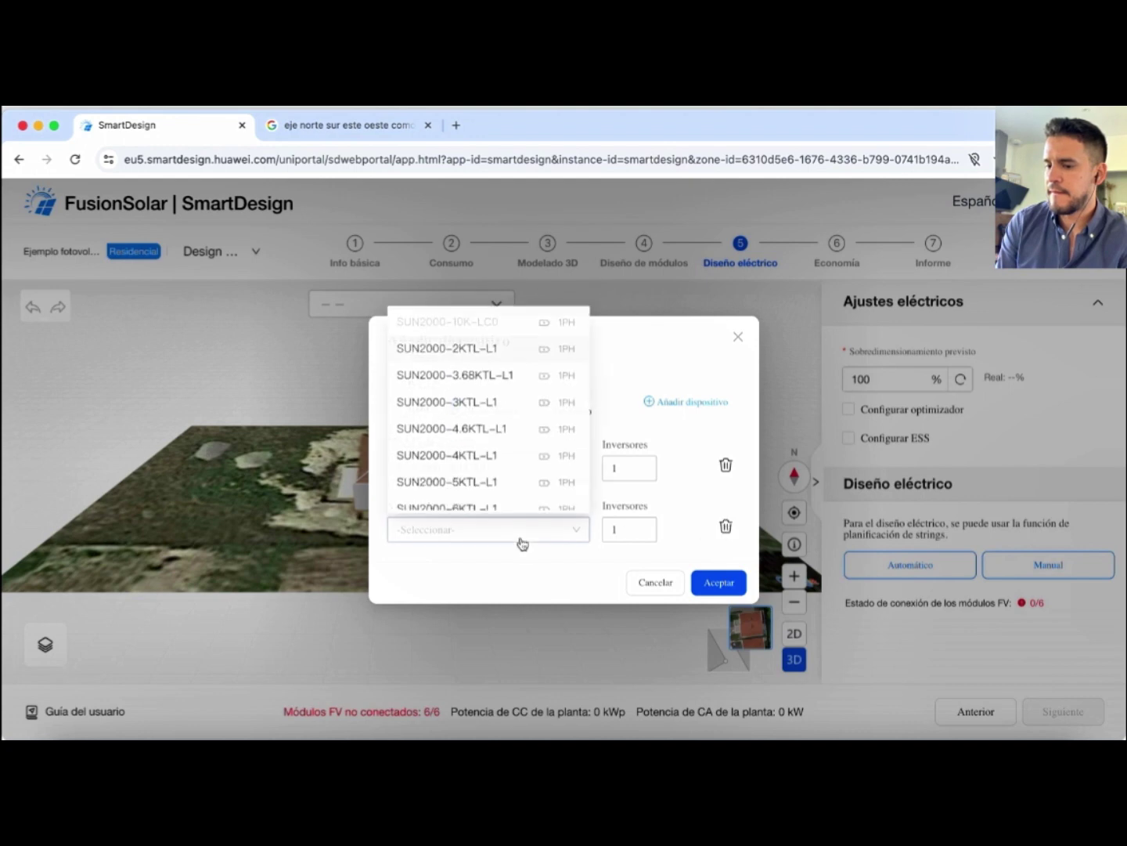
click(699, 537)
click(725, 527)
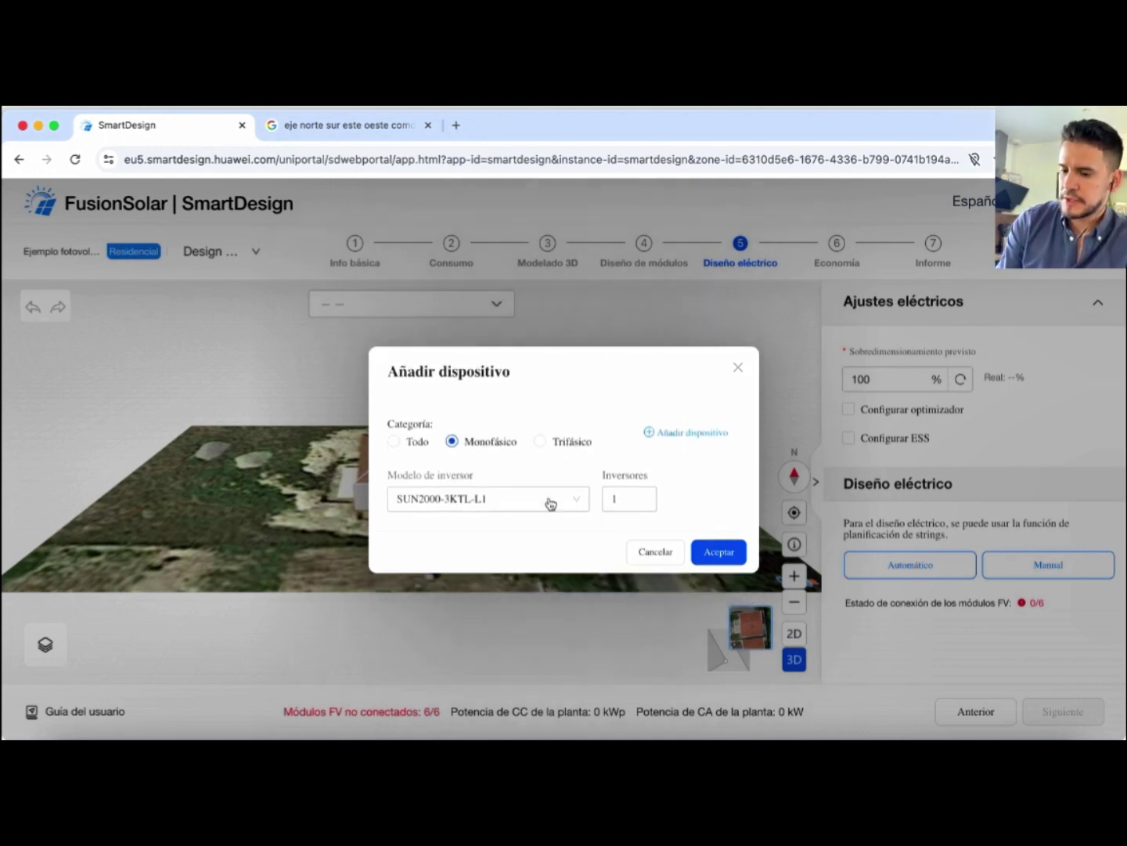
Examine which single-phase inverter models and power ratings are available for the installation
click(551, 501)
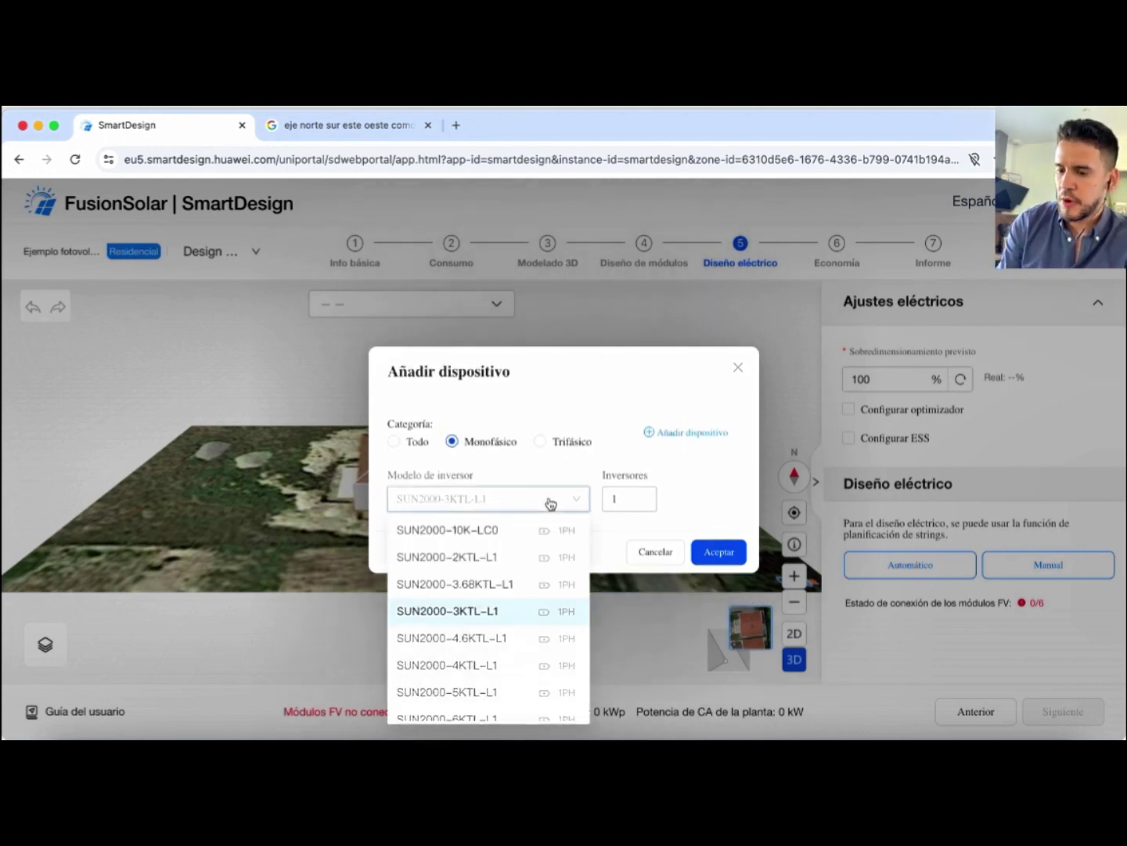
click(512, 612)
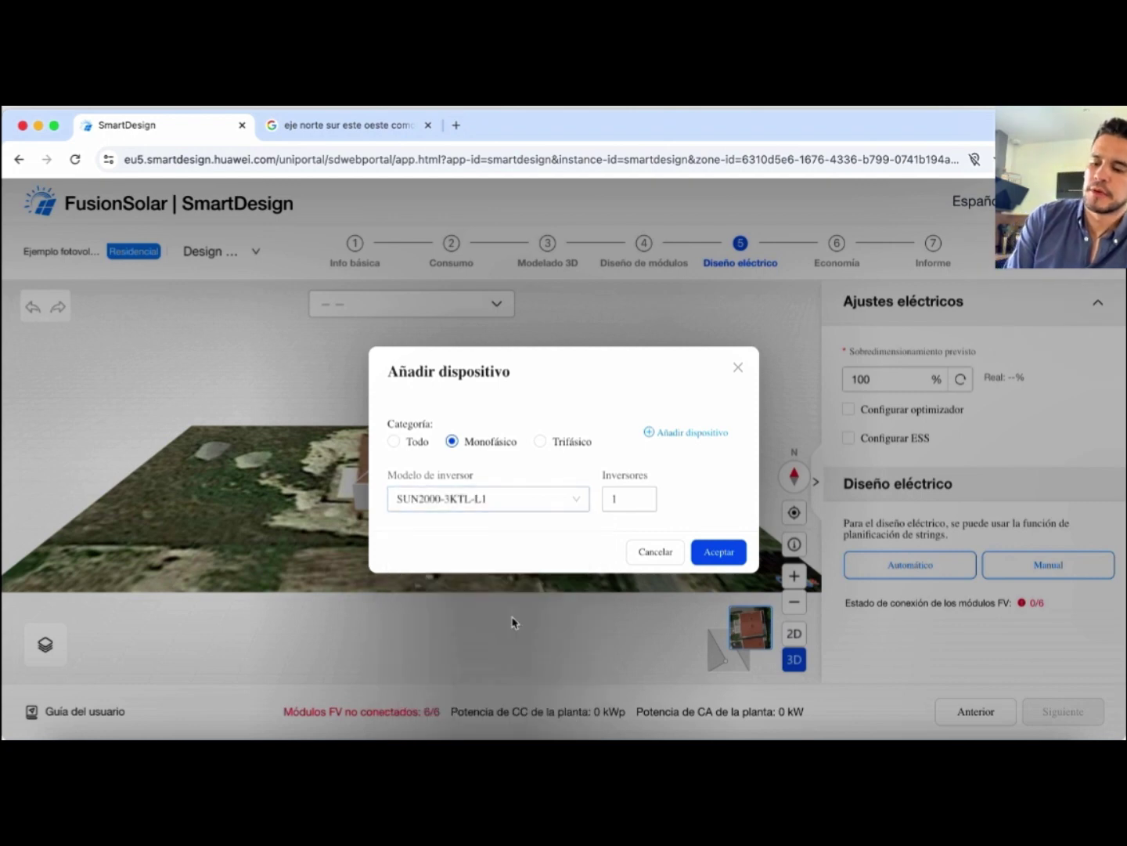
click(574, 506)
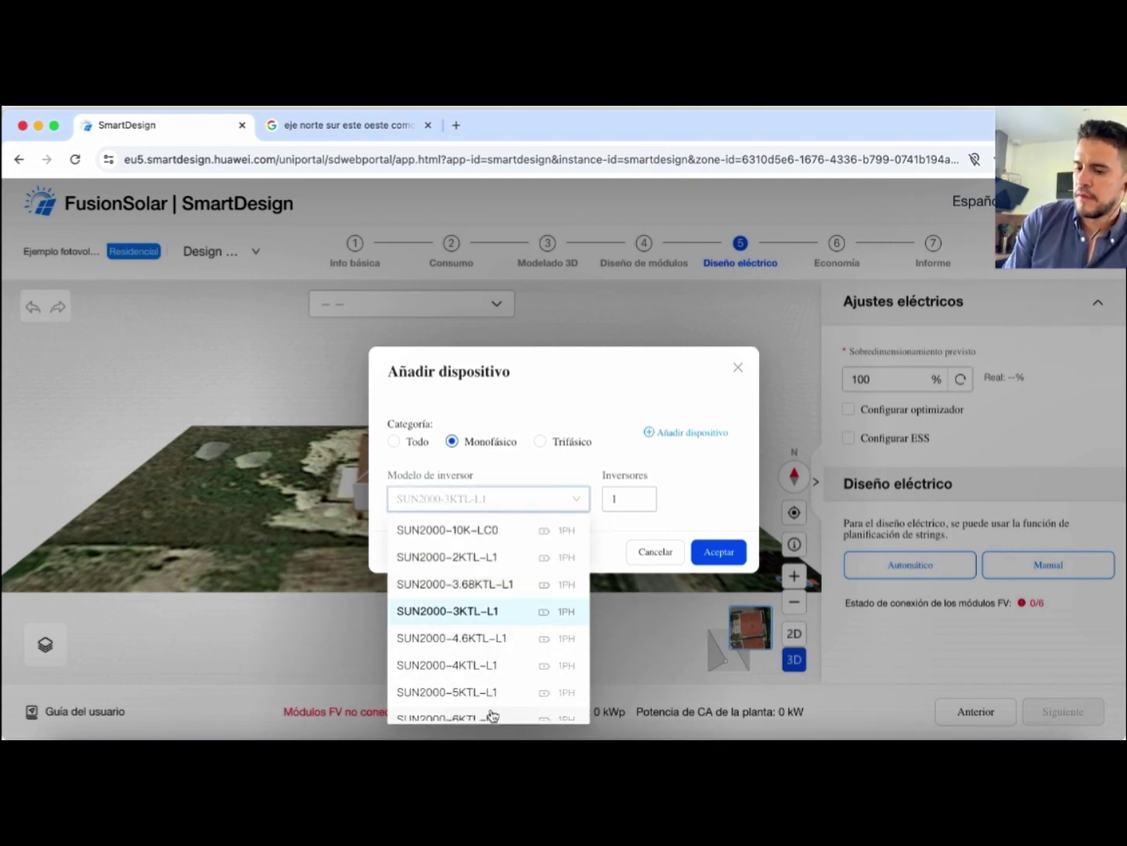
scroll(490, 716, down, 2)
scroll(491, 717, up, 2)
scroll(490, 717, down, 2)
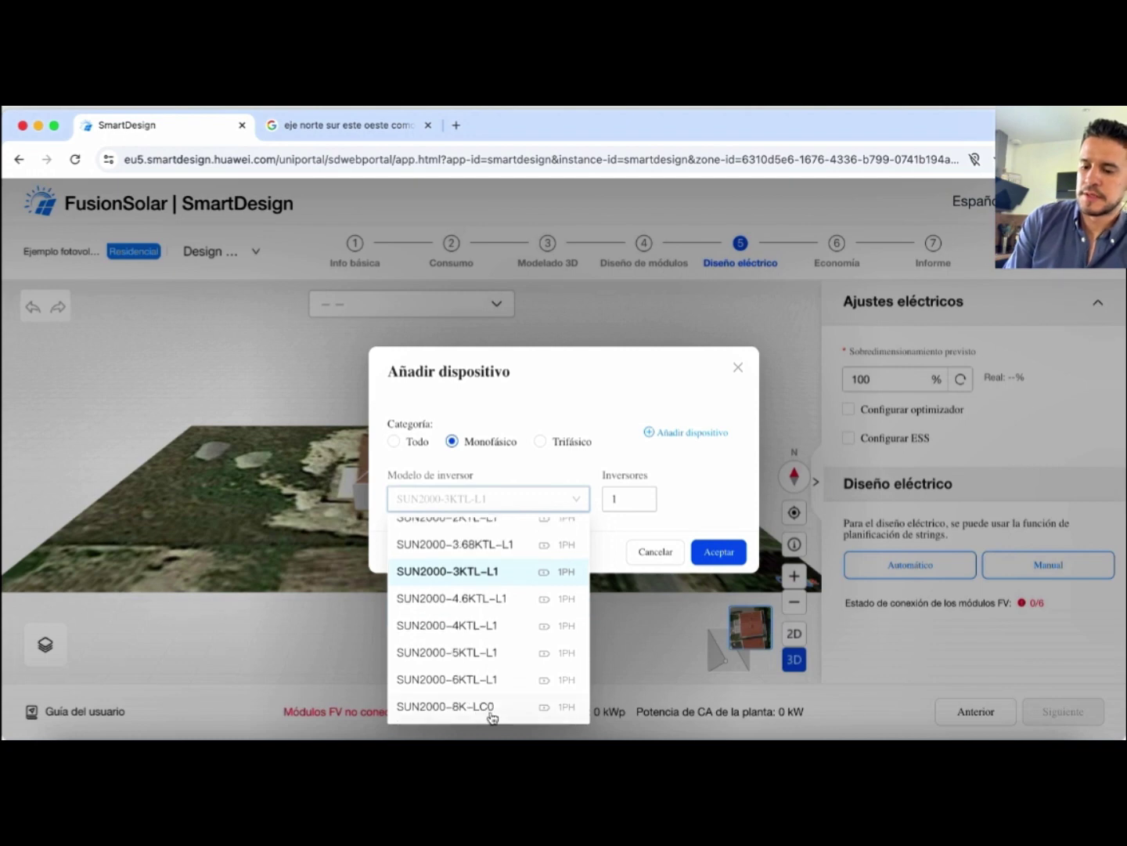
scroll(490, 717, up, 2)
scroll(491, 716, down, 1)
scroll(490, 717, up, 1)
scroll(490, 717, down, 1)
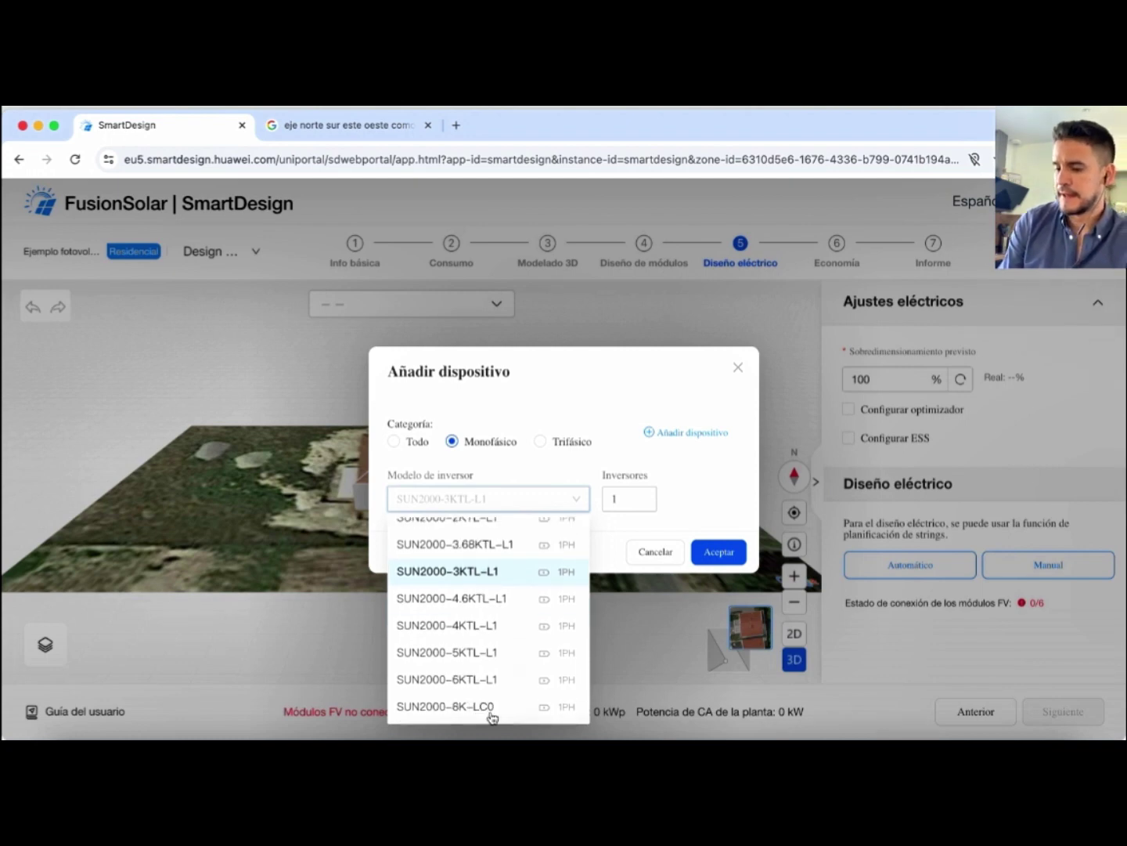
scroll(491, 717, up, 1)
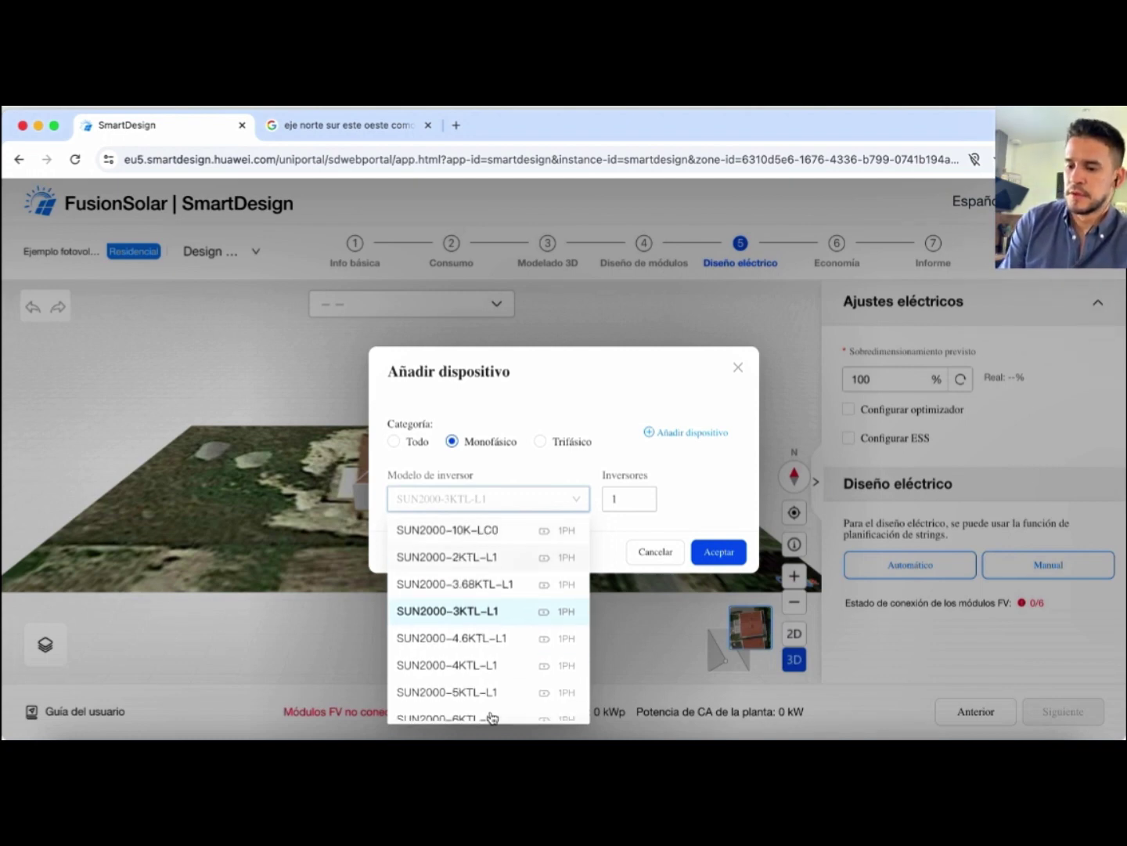
scroll(491, 717, down, 1)
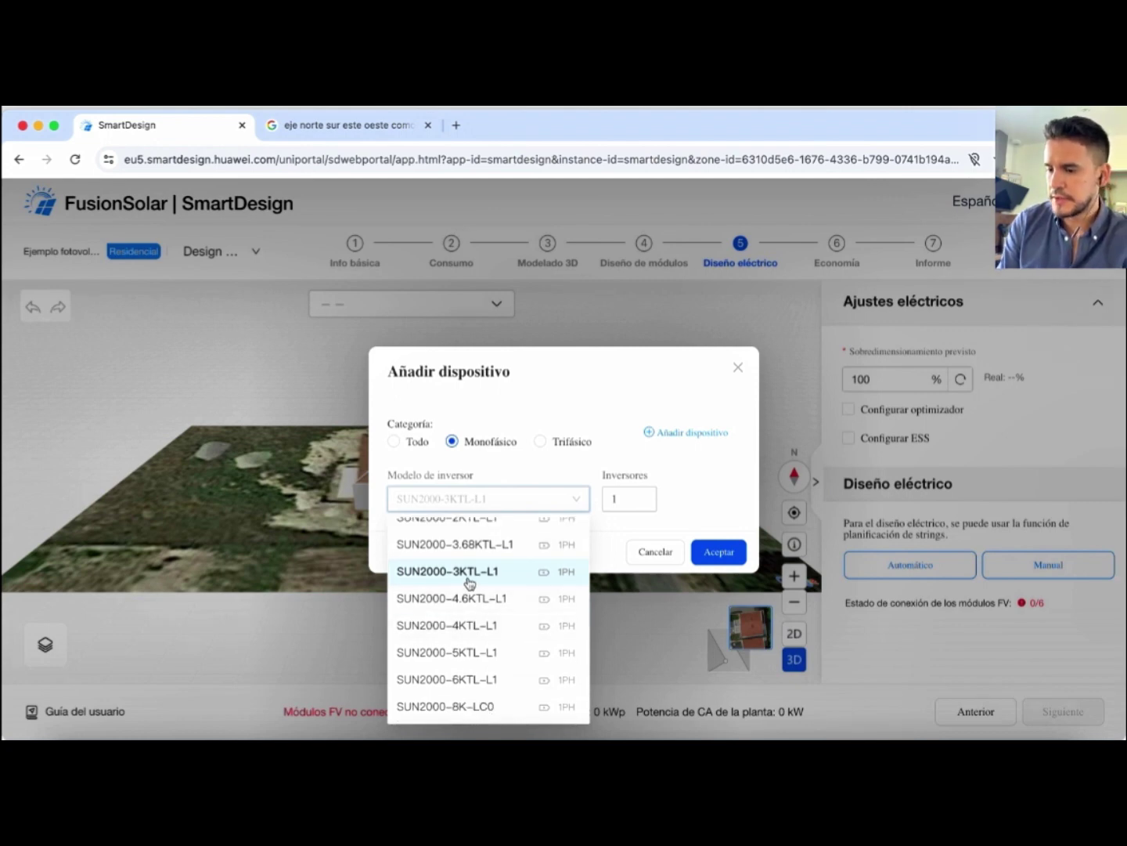
Add one SUN2000-3KTL-L1 inverter to the electrical design and acknowledge the manual module connection notice
click(508, 578)
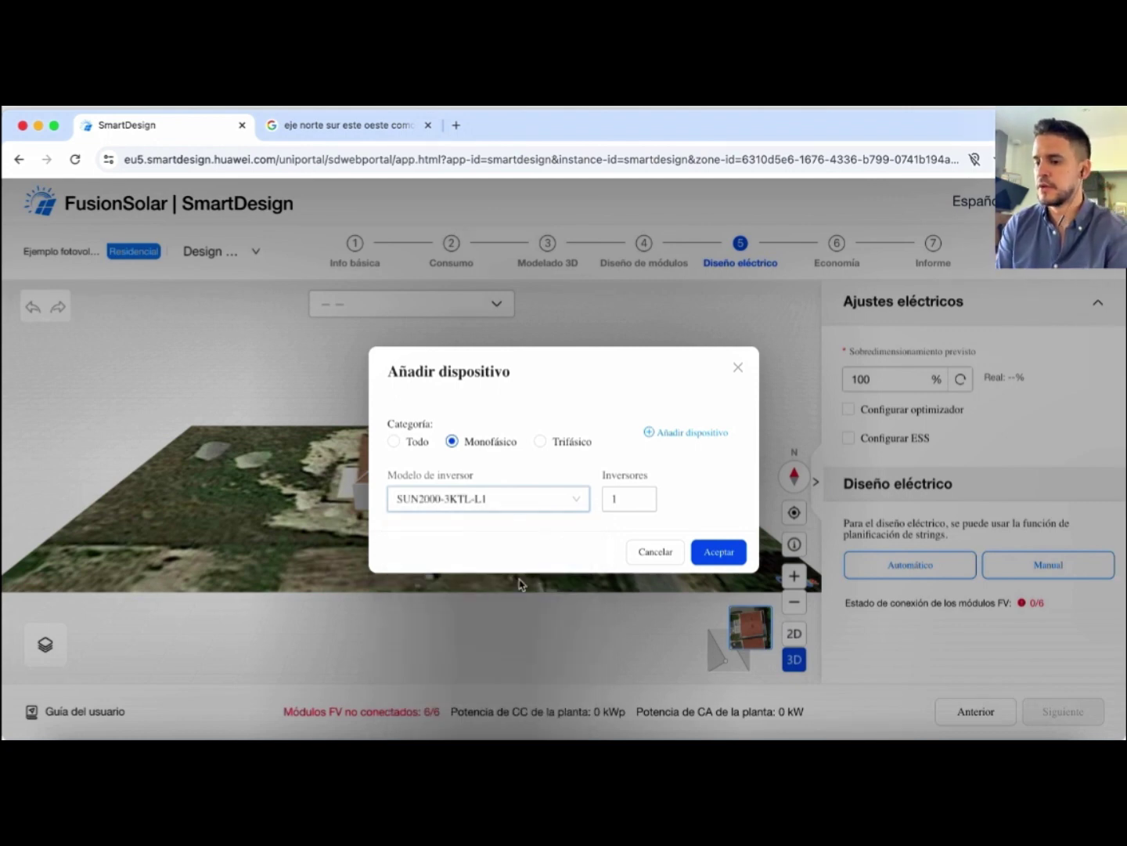
click(719, 553)
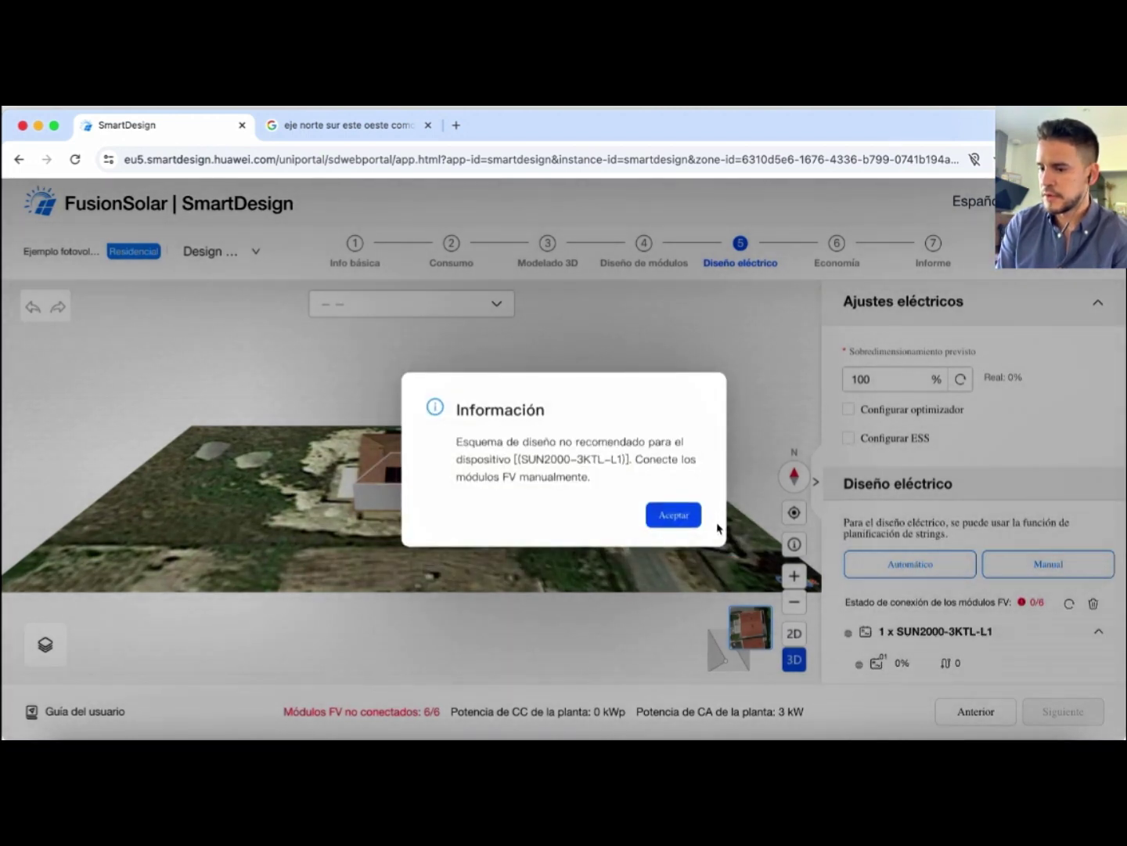
click(672, 518)
Chain the six PV modules on the southern roof slope into one string from west to east and check it in 2D
click(401, 476)
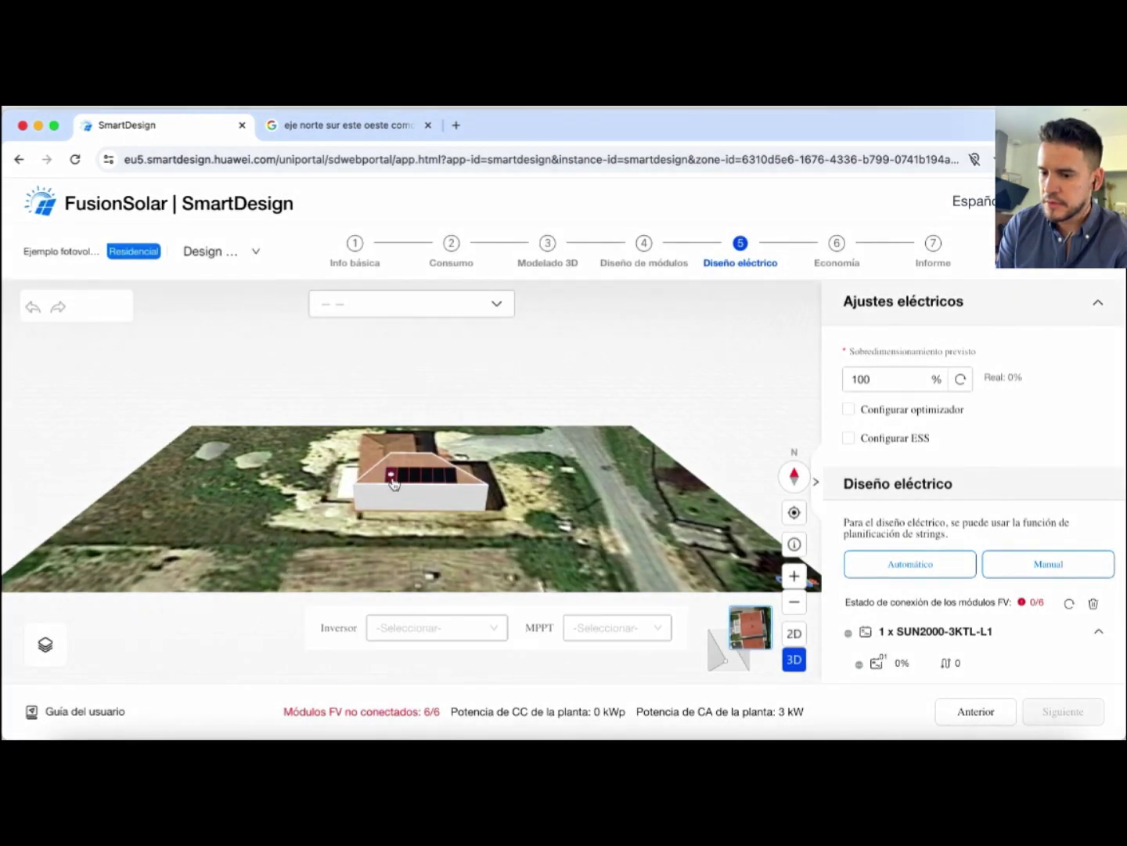
click(403, 475)
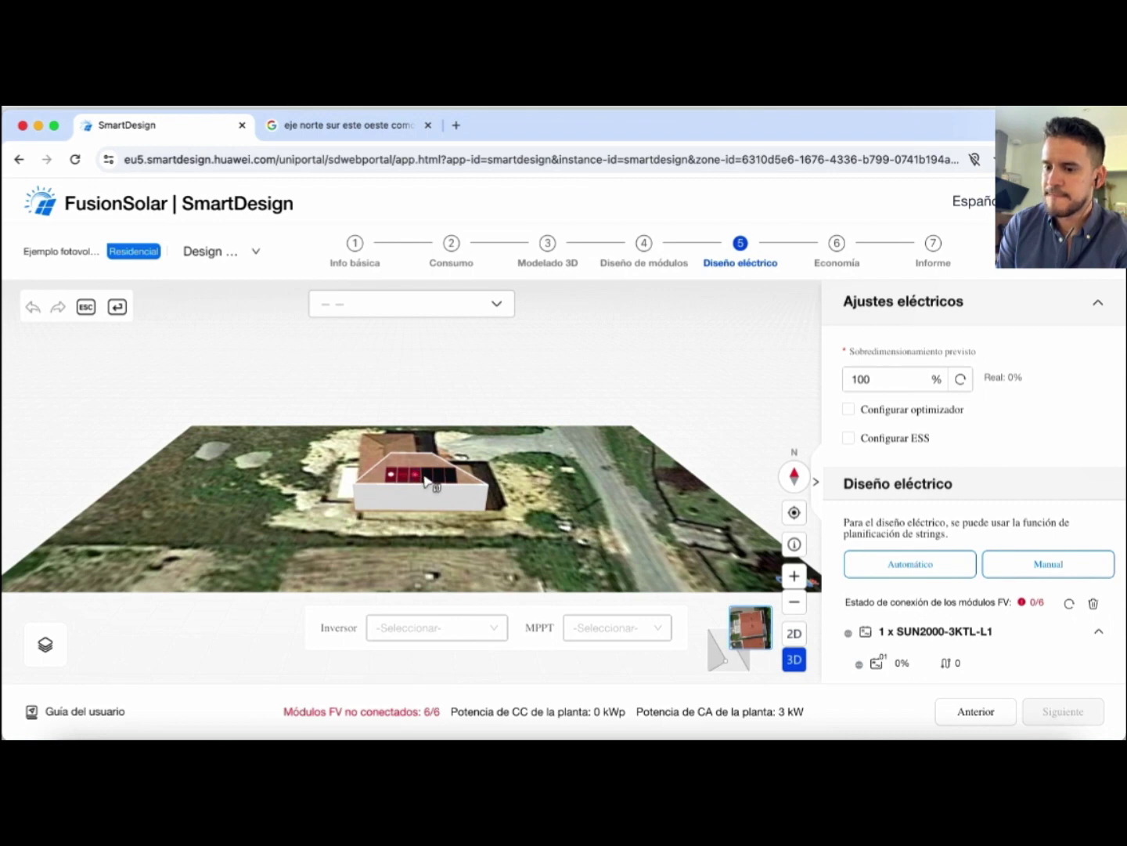
click(441, 475)
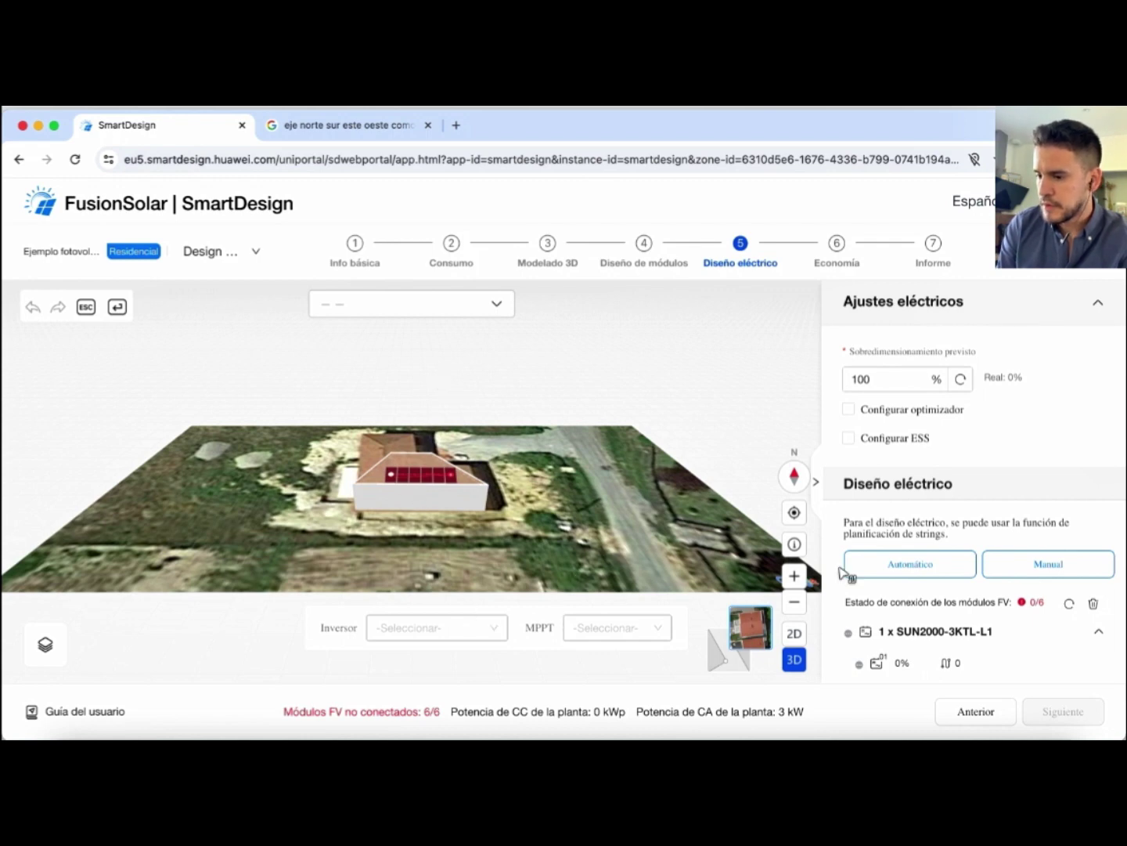
click(794, 634)
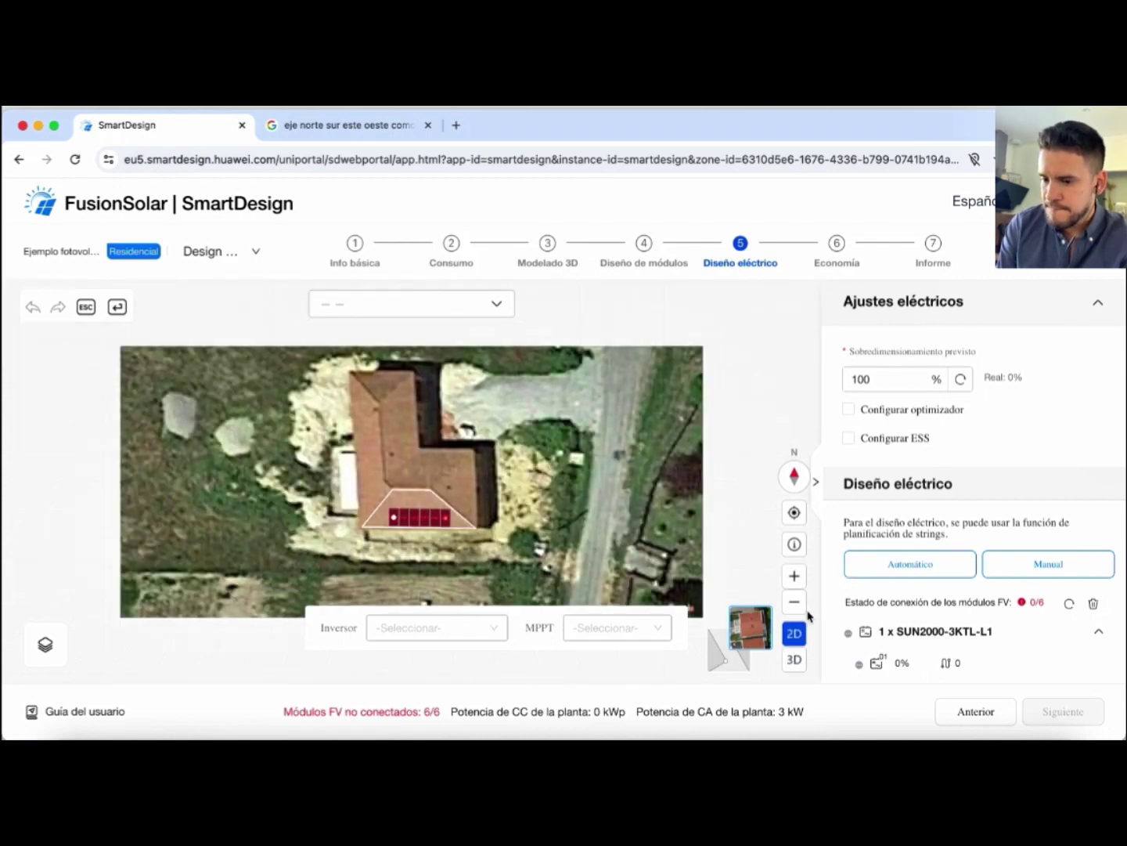
click(794, 577)
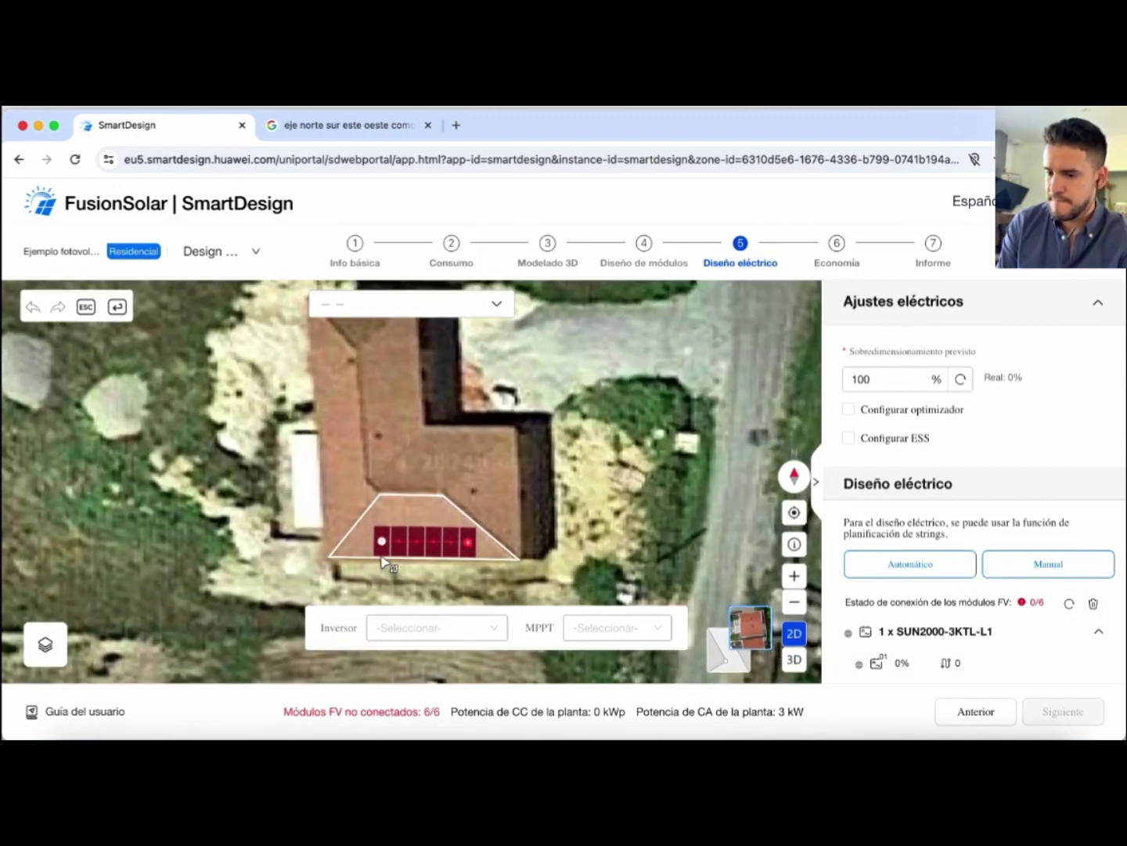
Assign the six-module string to Inversor1 on MPPT 1
click(425, 628)
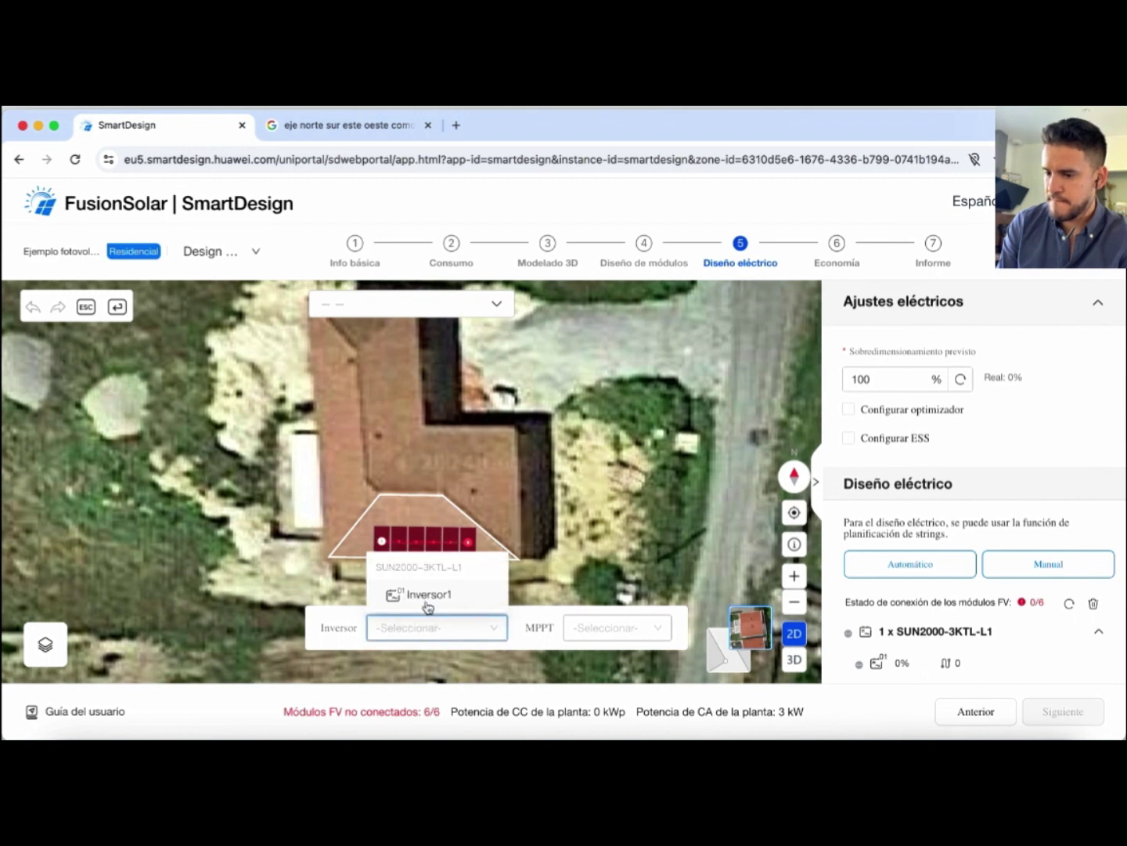
click(428, 602)
click(602, 635)
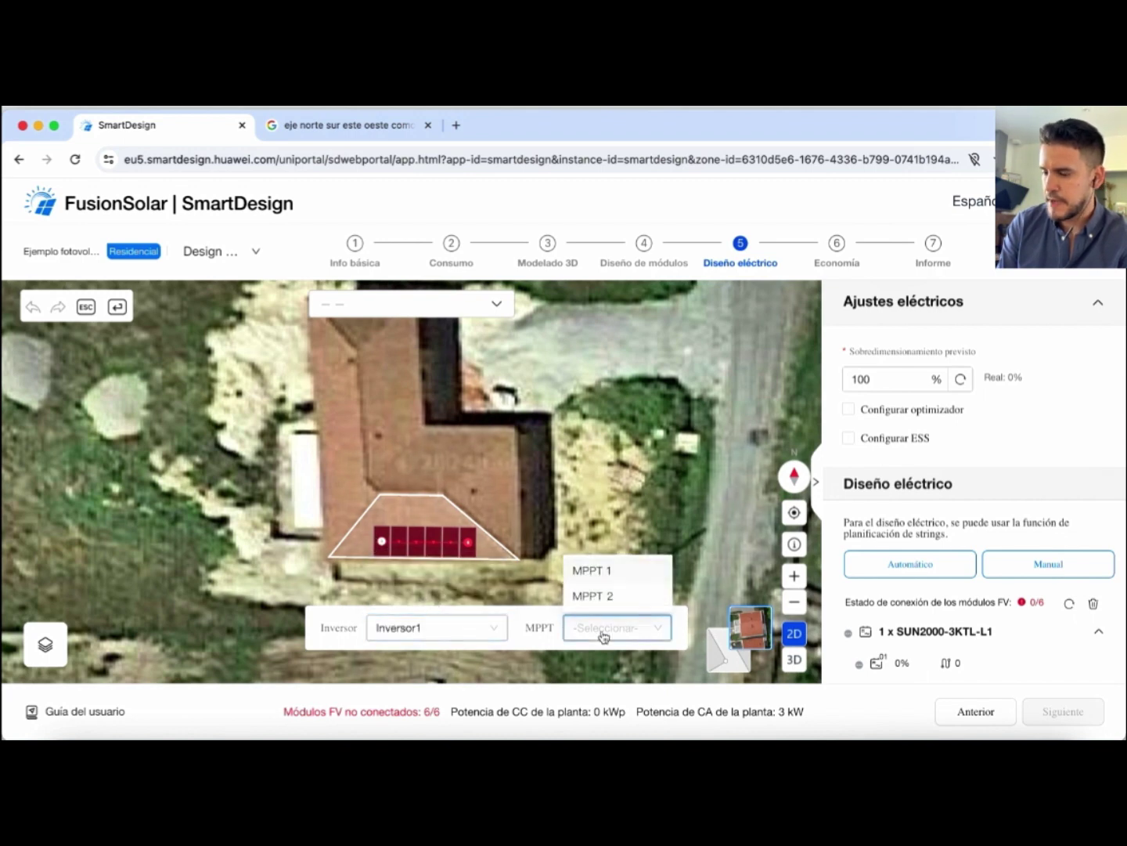
click(599, 571)
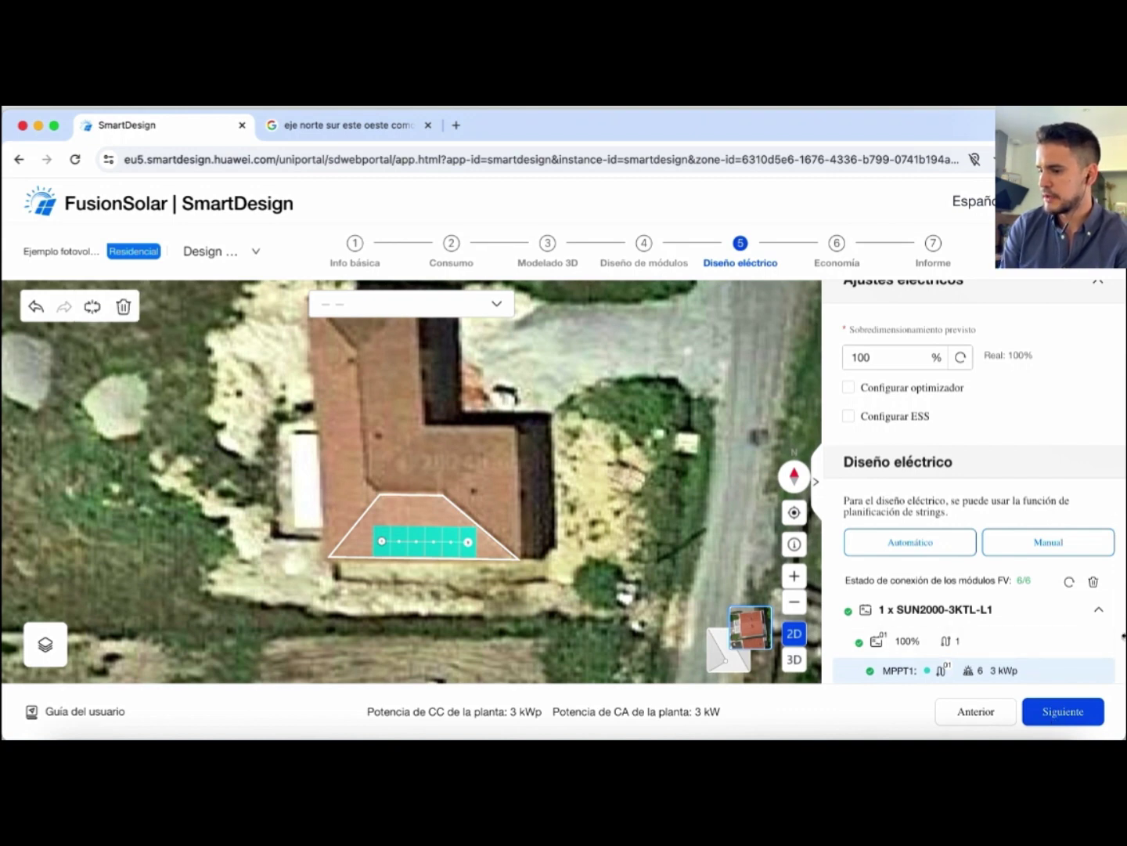
Proceed to the economic settings and close the Google search page about the cardinal points
drag(1100, 514, 1063, 628)
click(1077, 714)
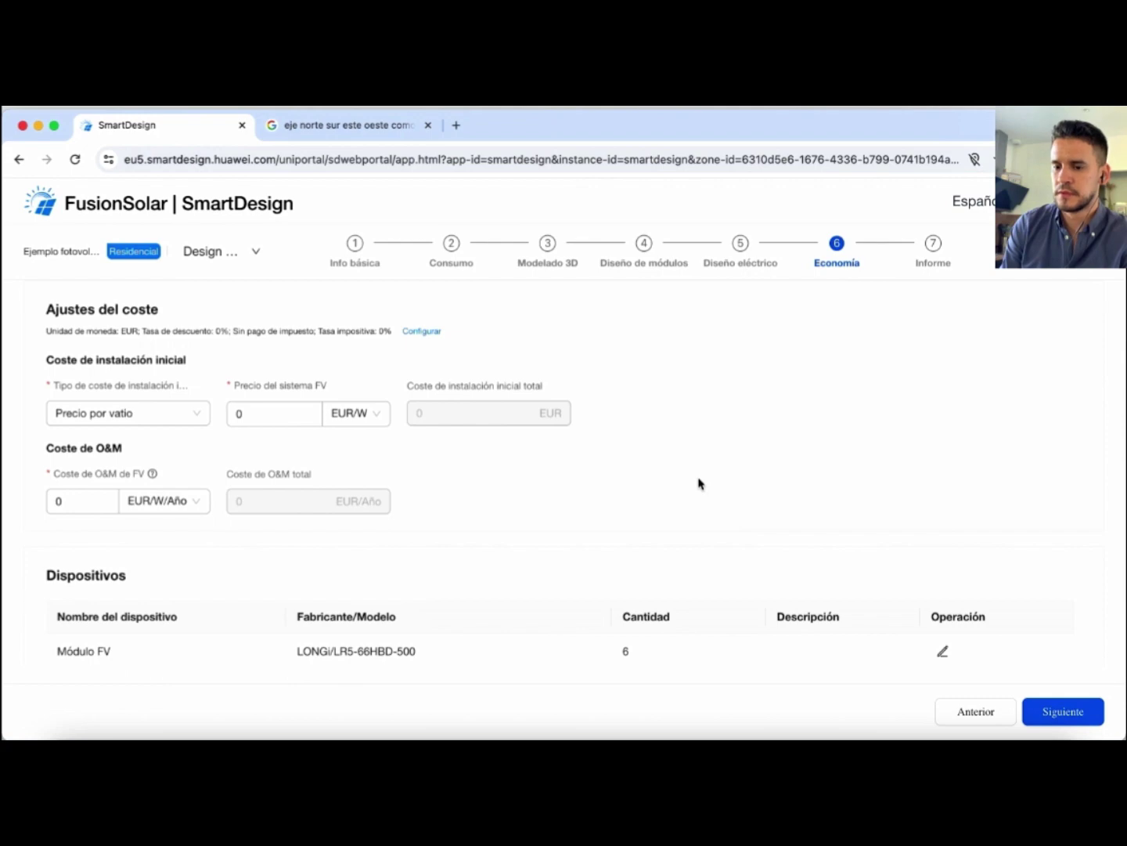
click(423, 129)
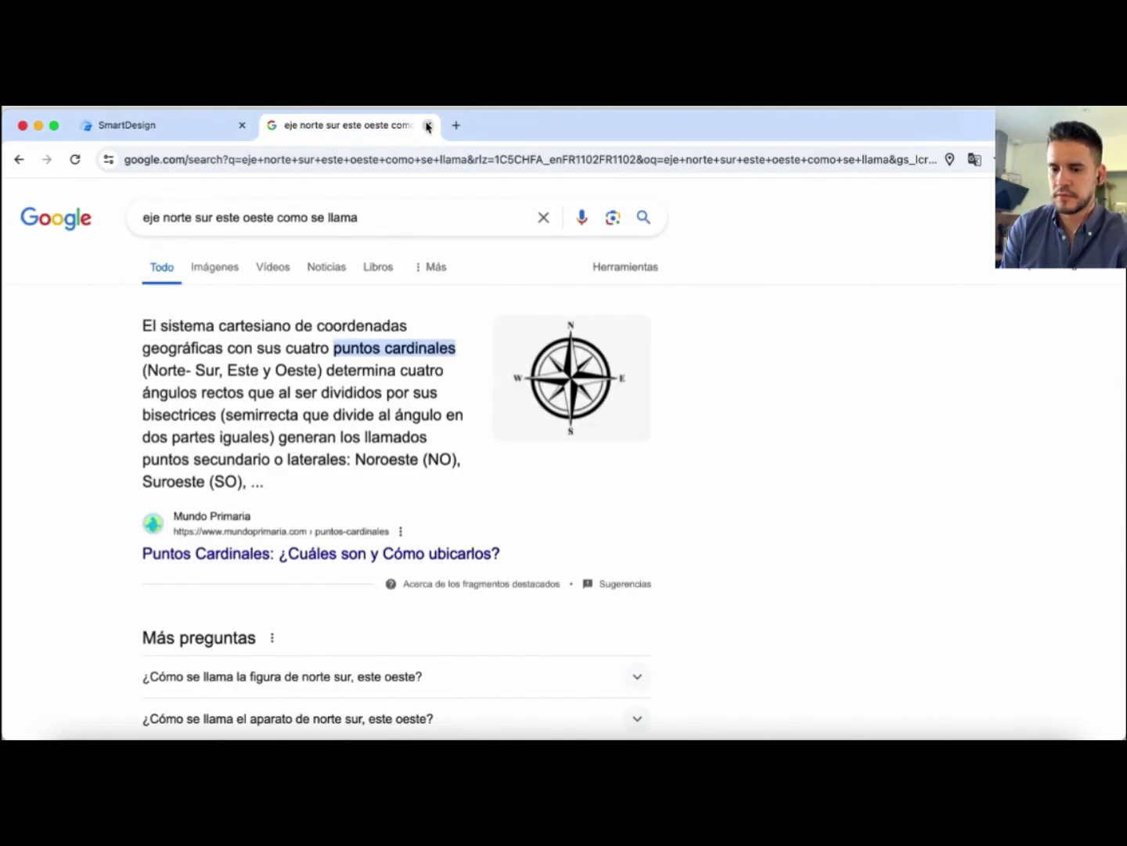
click(427, 127)
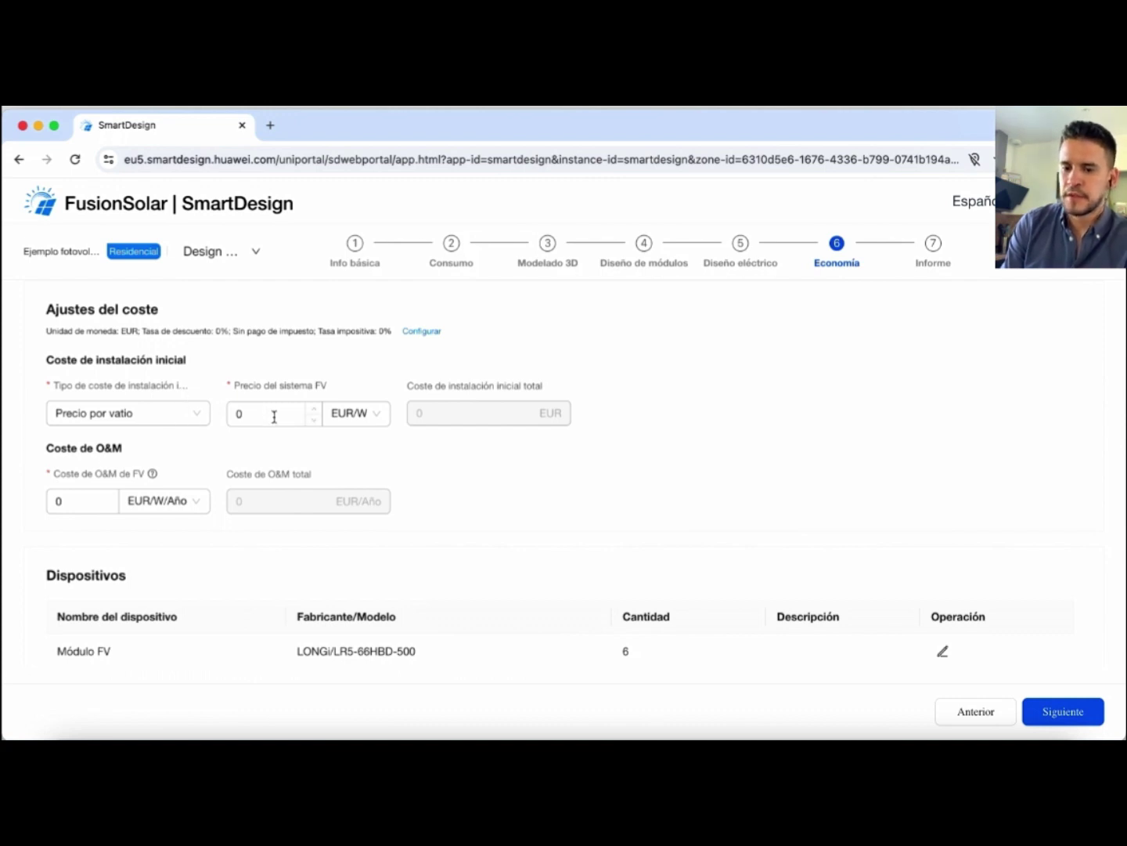
Try the initial installation cost types Precio fijo and Coste total del dispositivo
click(274, 415)
click(145, 416)
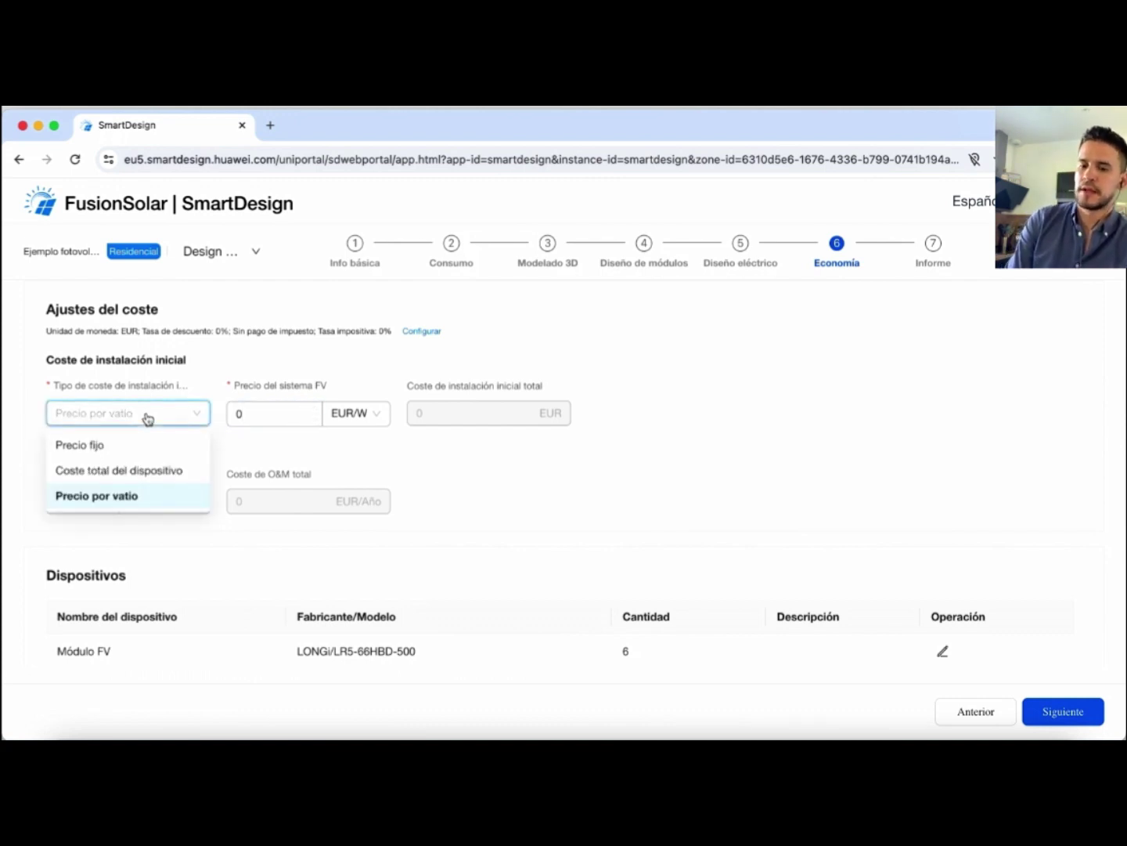
click(139, 444)
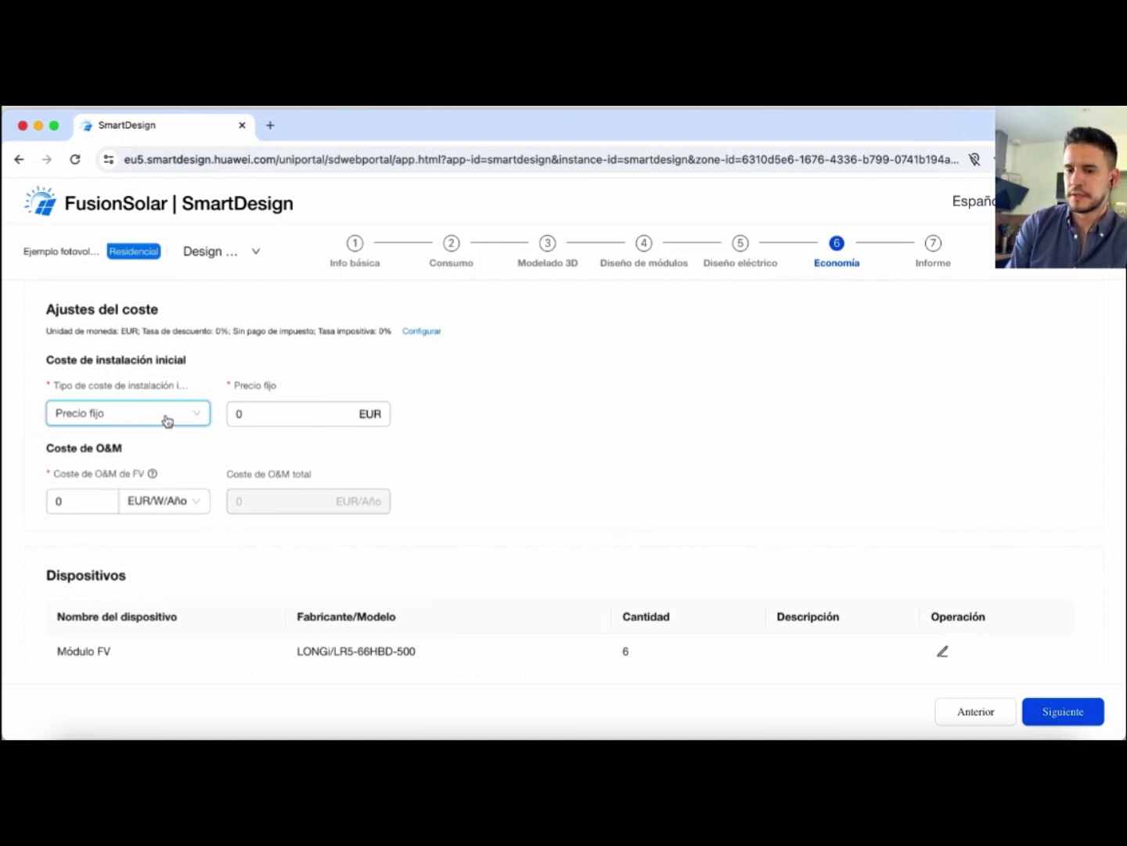
click(166, 420)
click(138, 471)
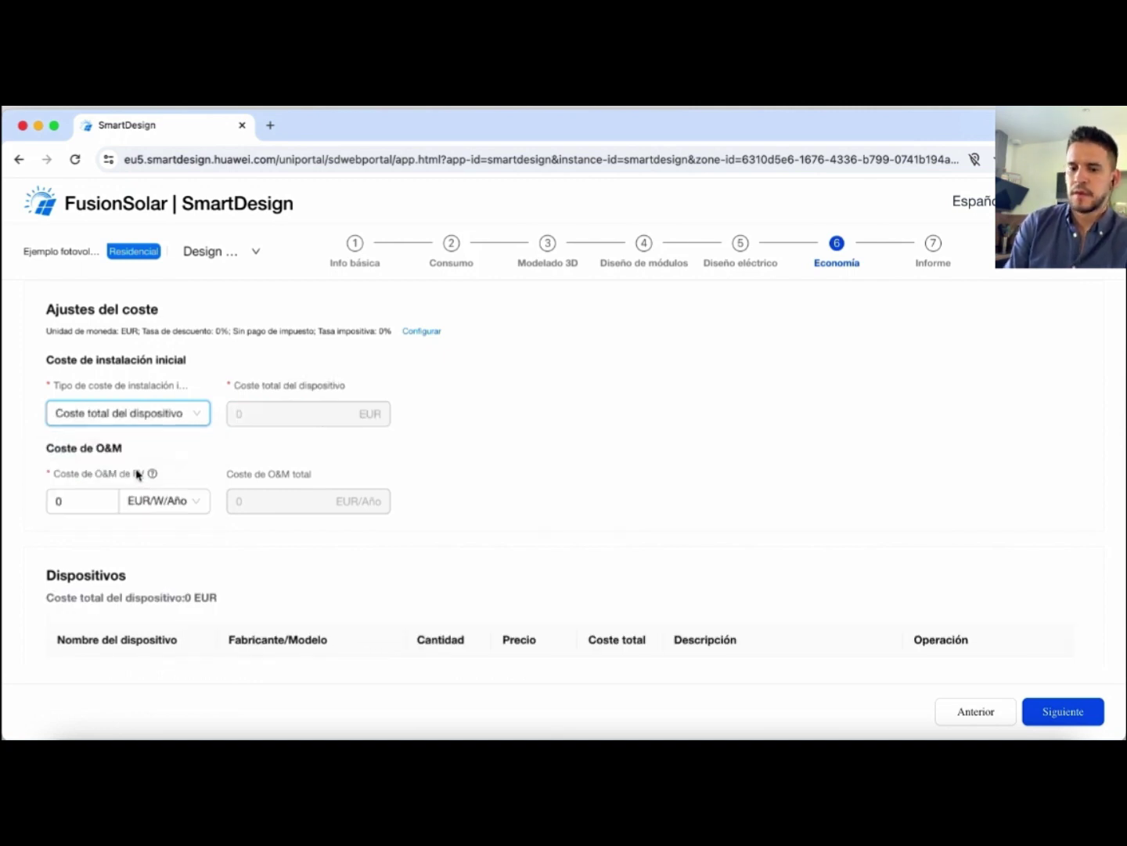
Set the initial installation cost type to Precio por vatio with a PV system price of 2,3 EUR/W
click(188, 414)
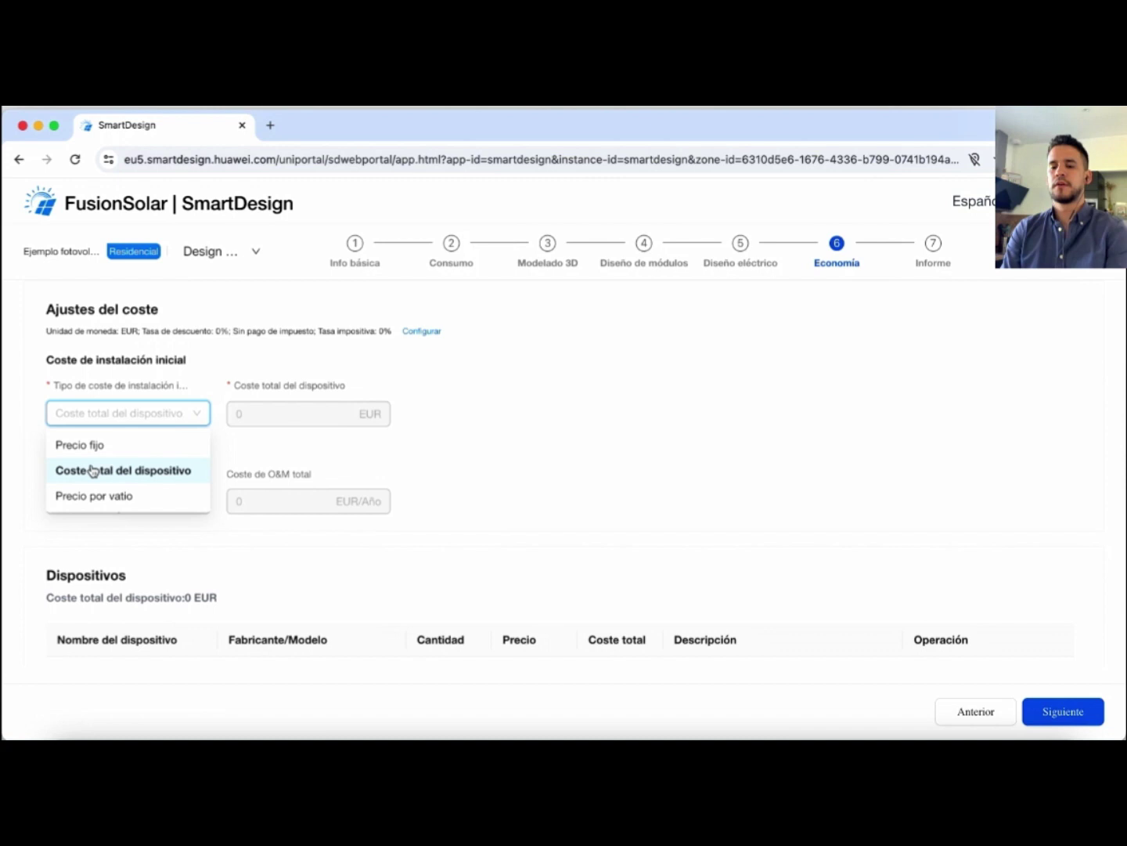
click(119, 497)
click(286, 414)
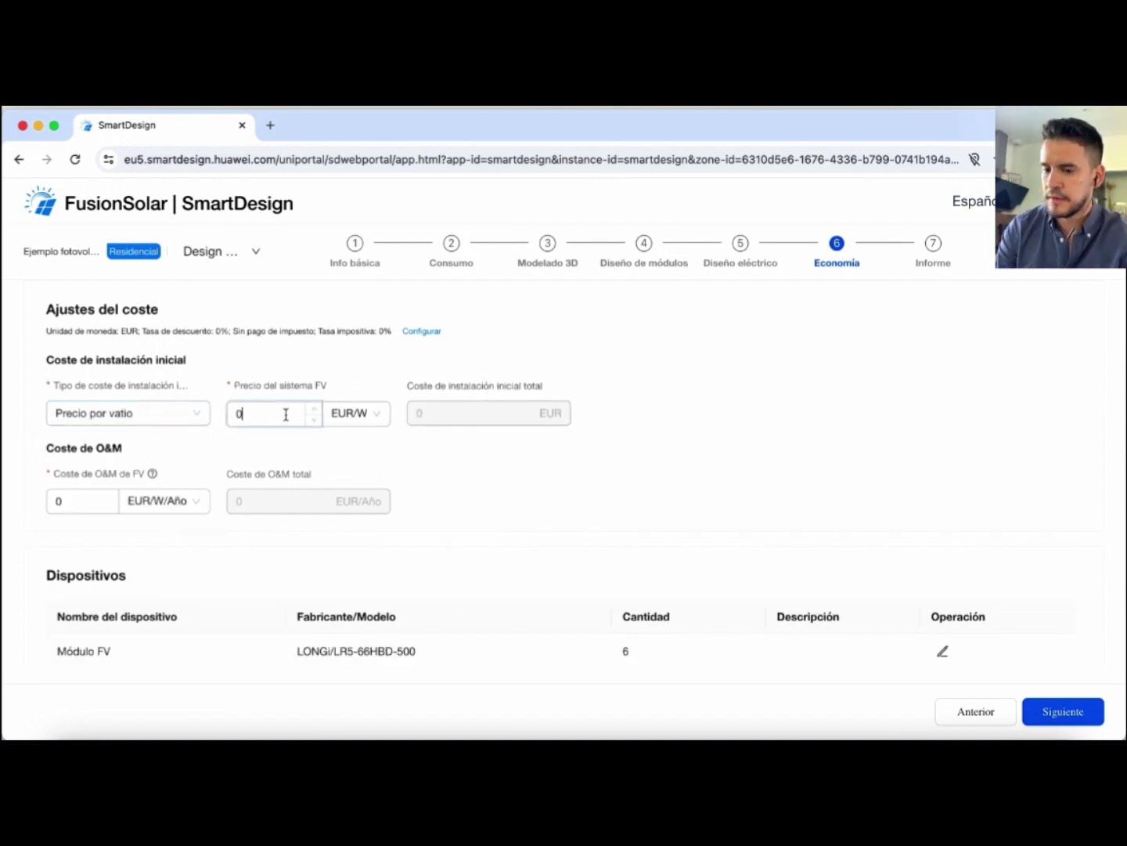
text(2,3)
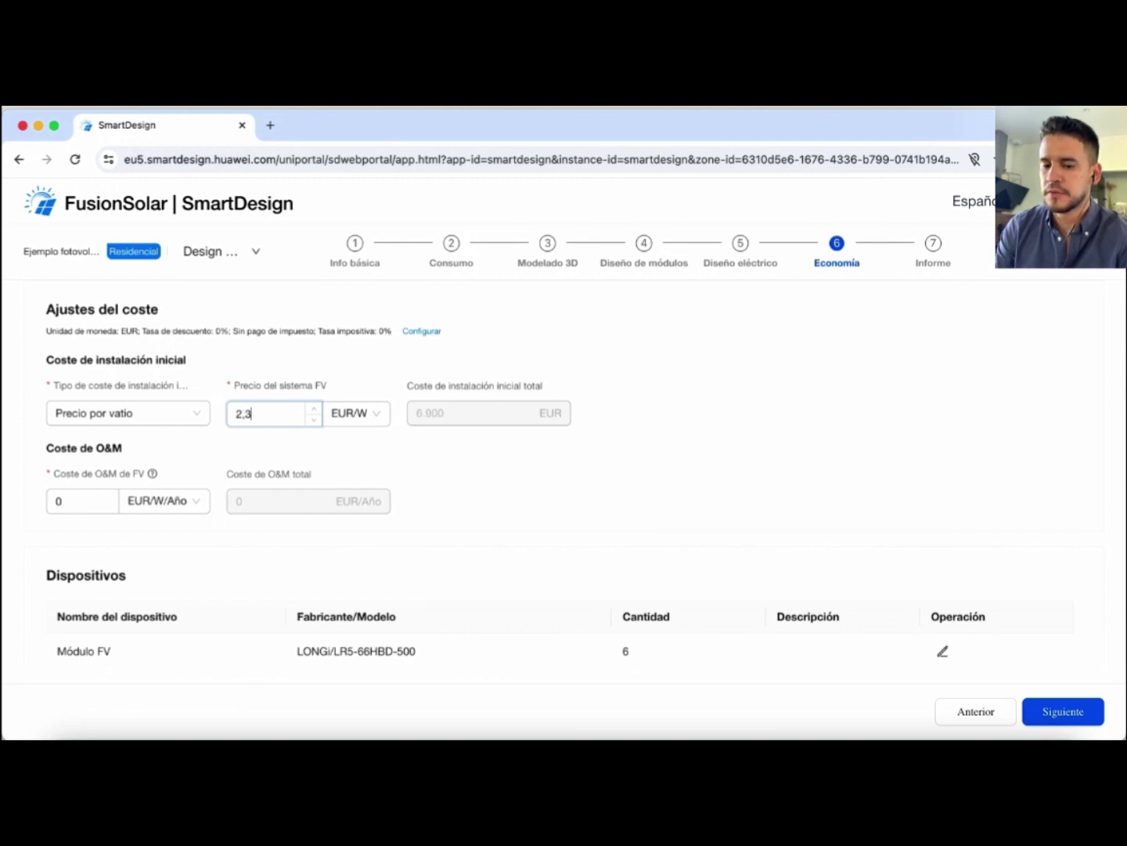
click(426, 469)
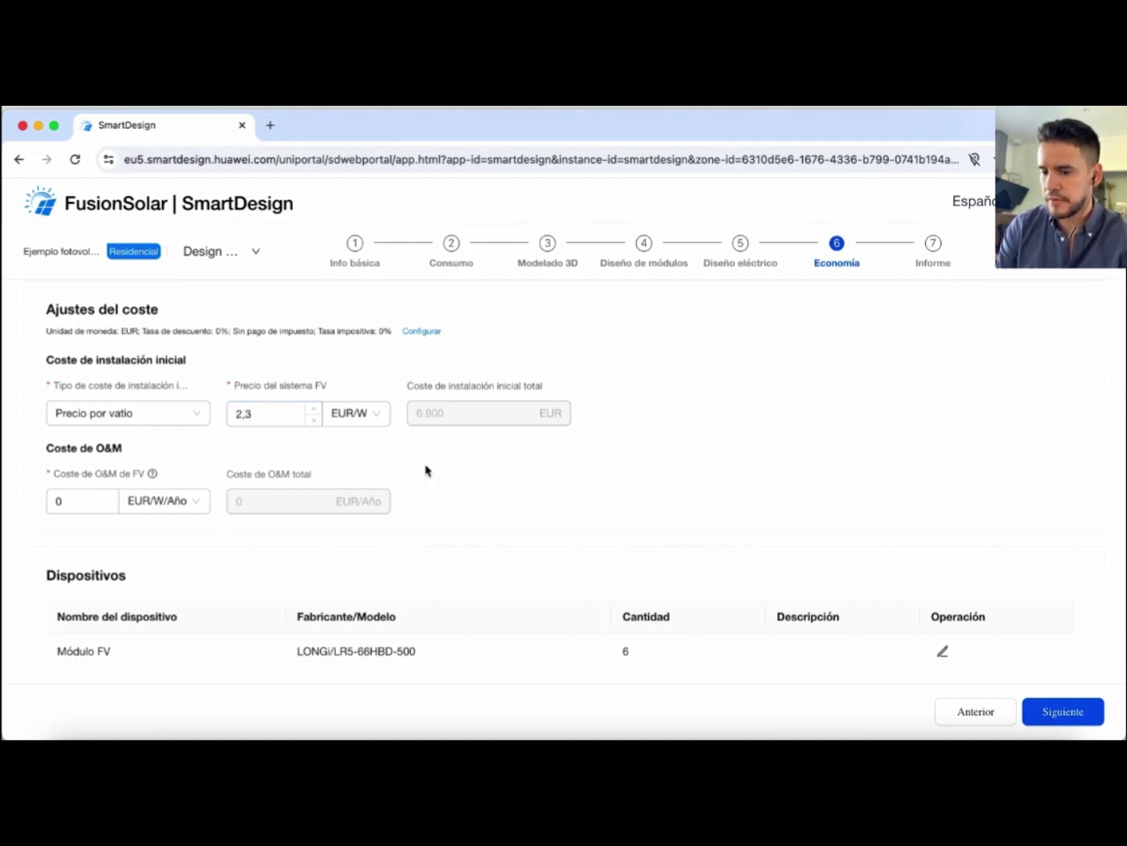
drag(732, 448, 581, 693)
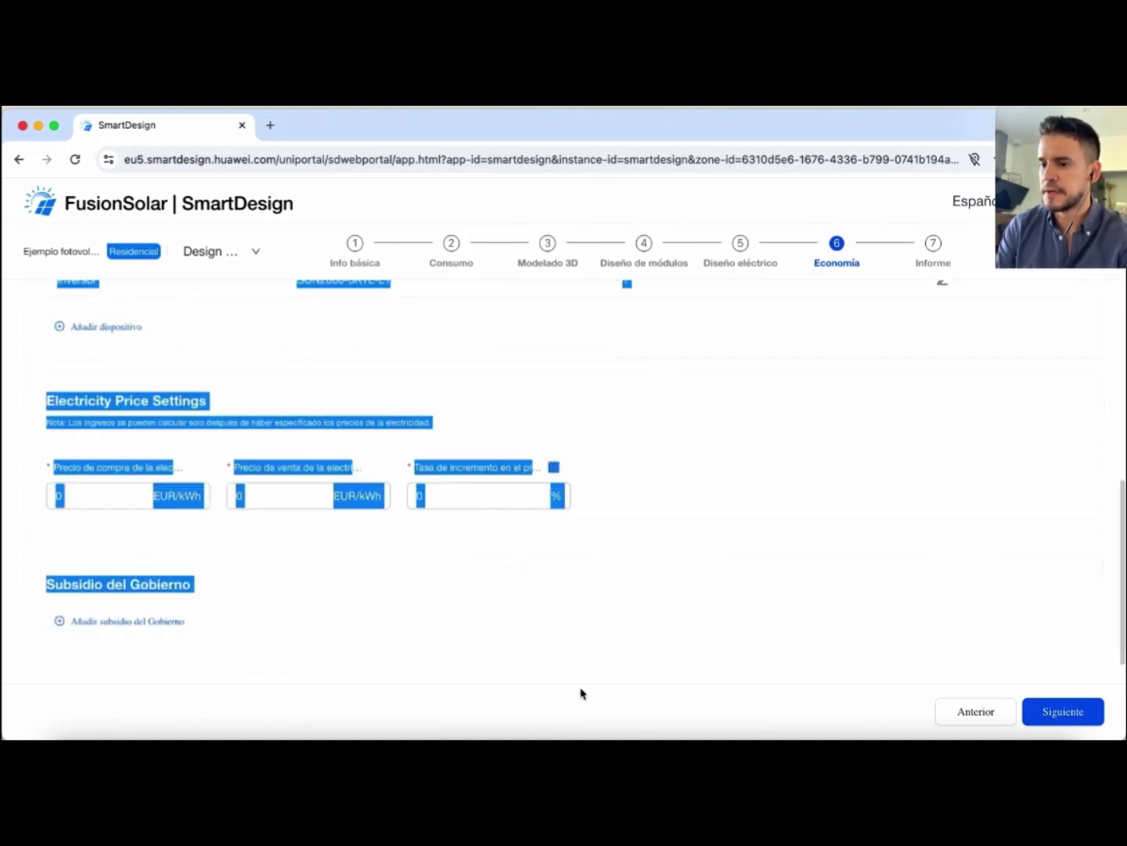
click(822, 360)
drag(771, 461, 658, 442)
click(662, 491)
click(687, 420)
click(658, 441)
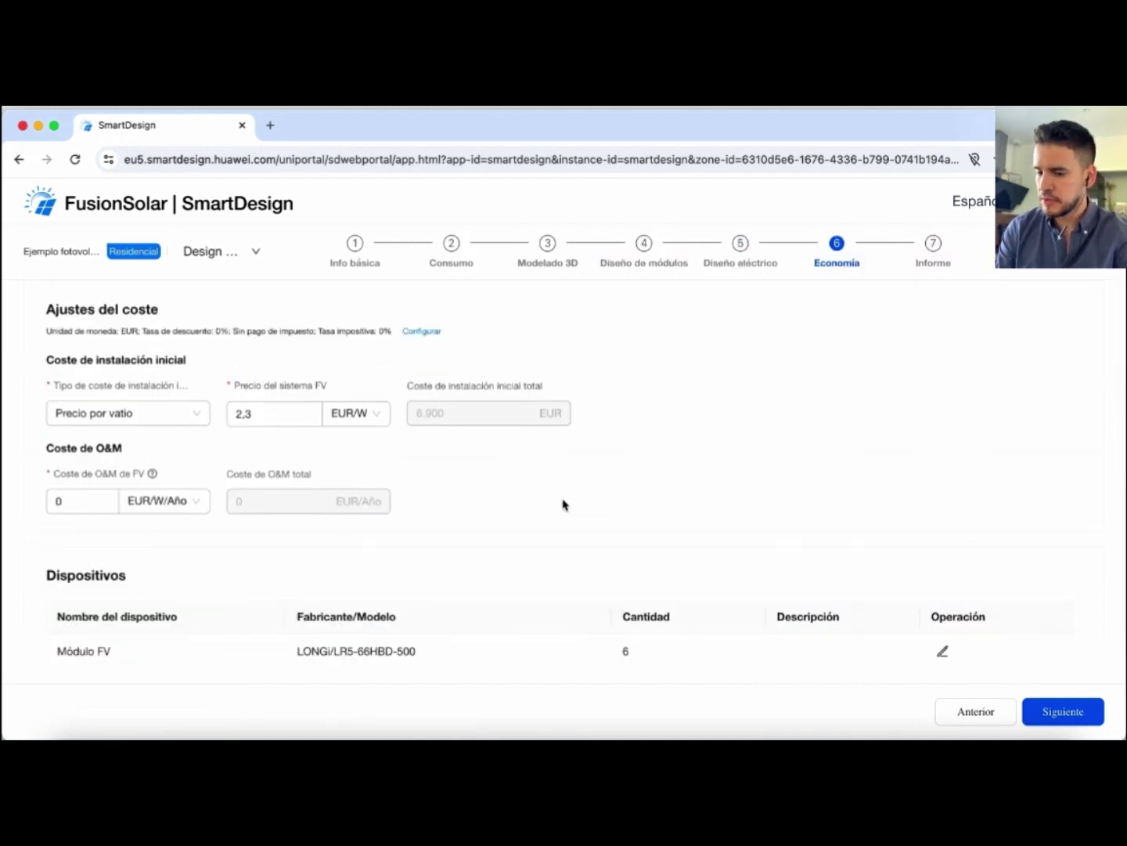
View the editable details of the Inversor entry in the device list and close them without changes
scroll(689, 482, down, 5)
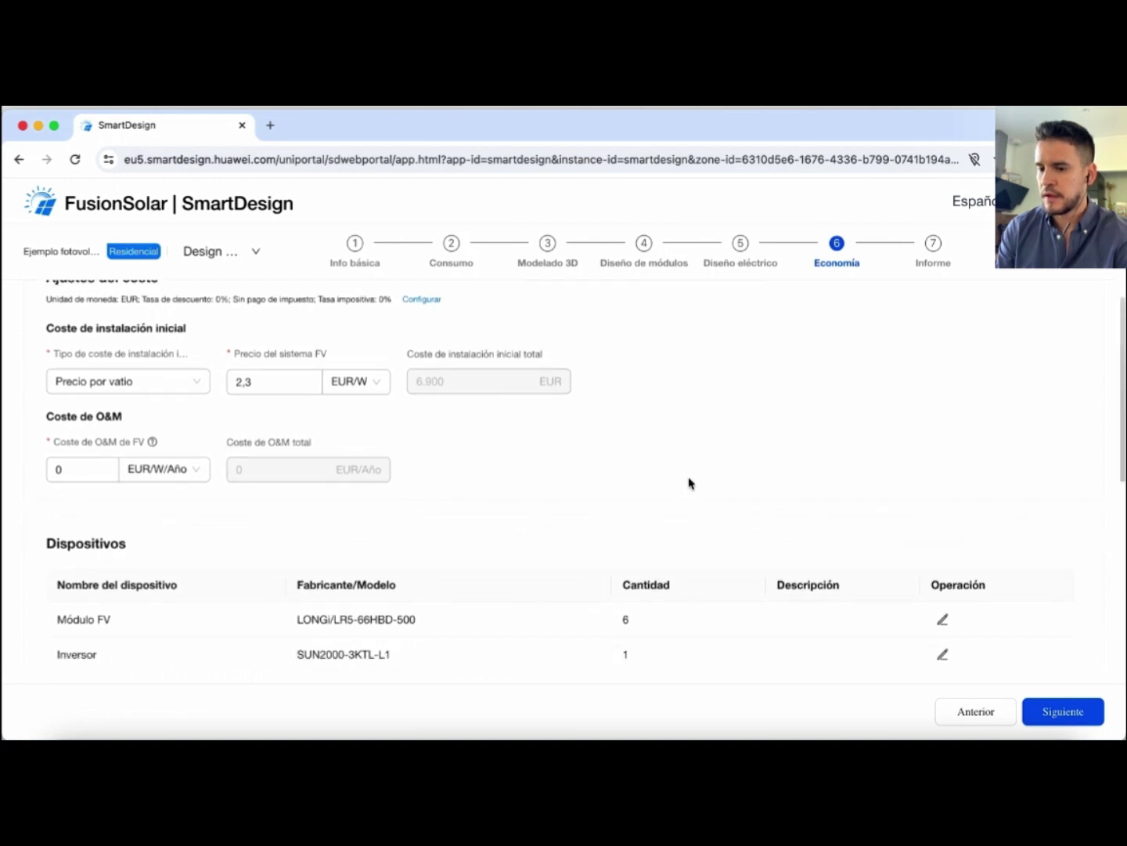
scroll(689, 483, down, 2)
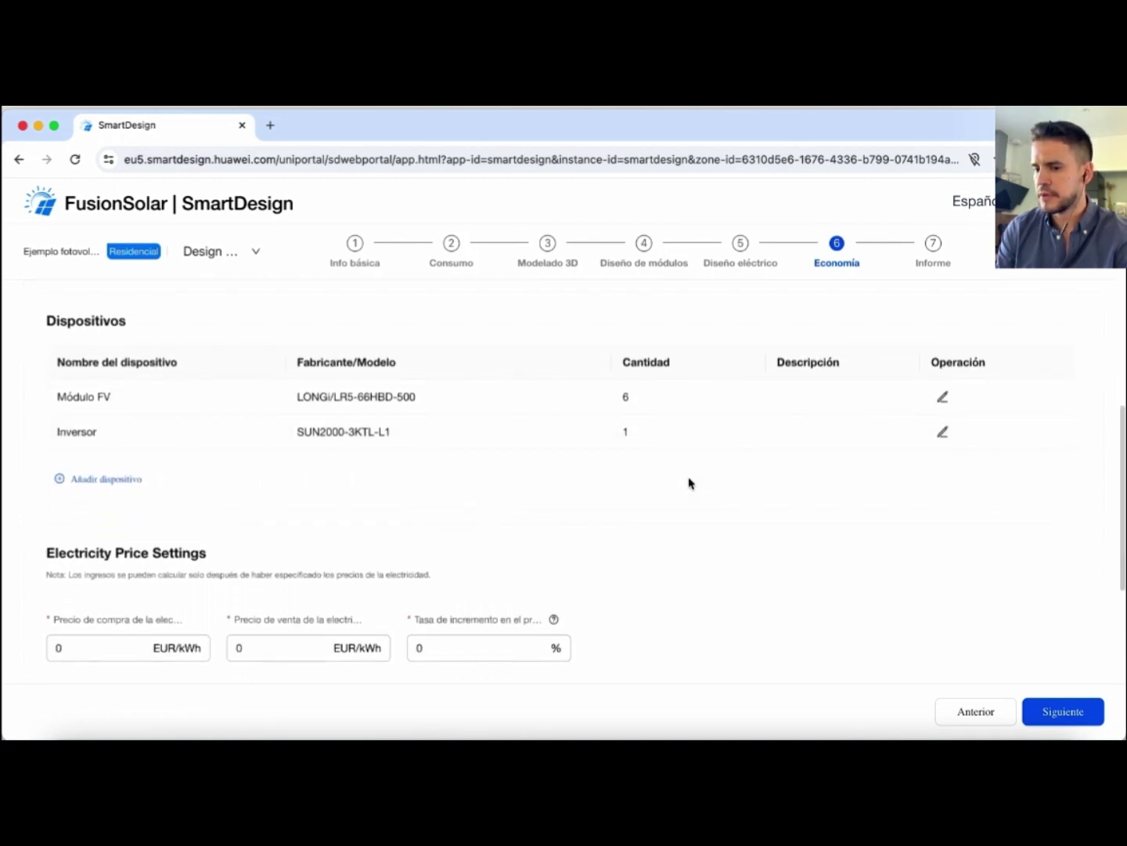
click(944, 402)
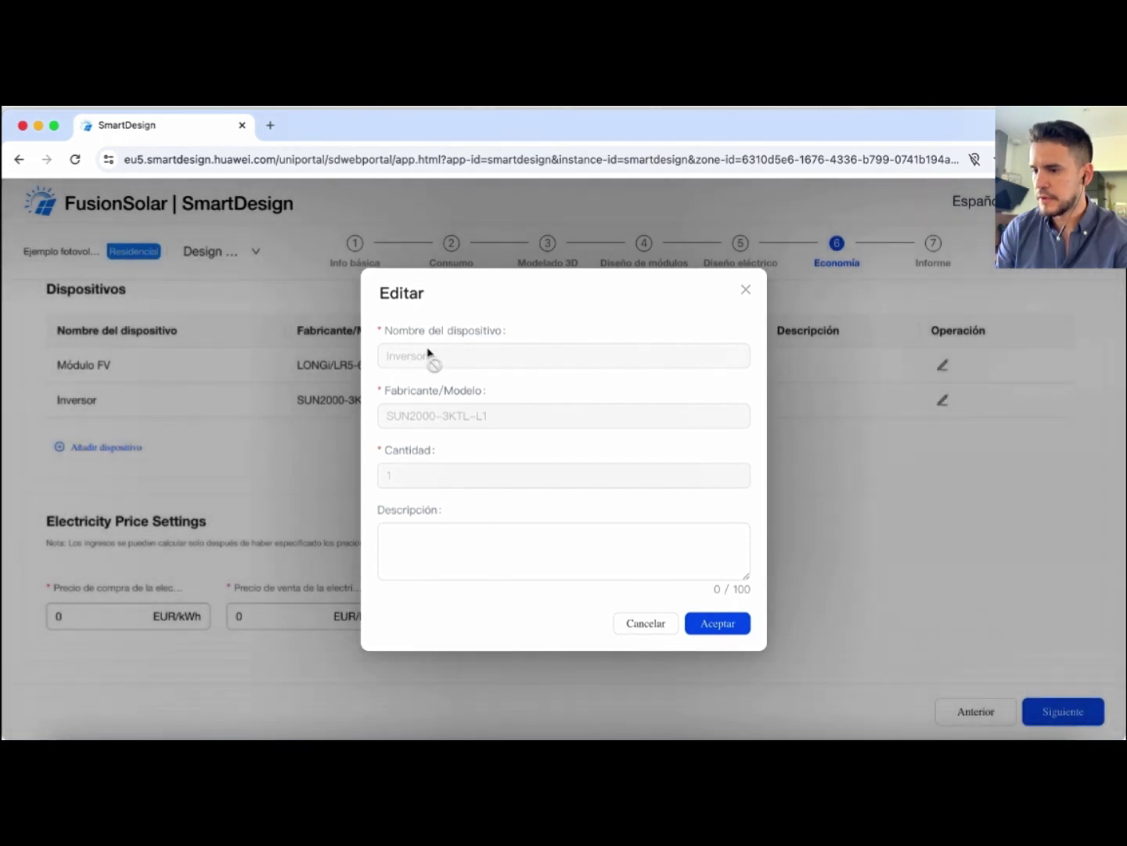
click(452, 532)
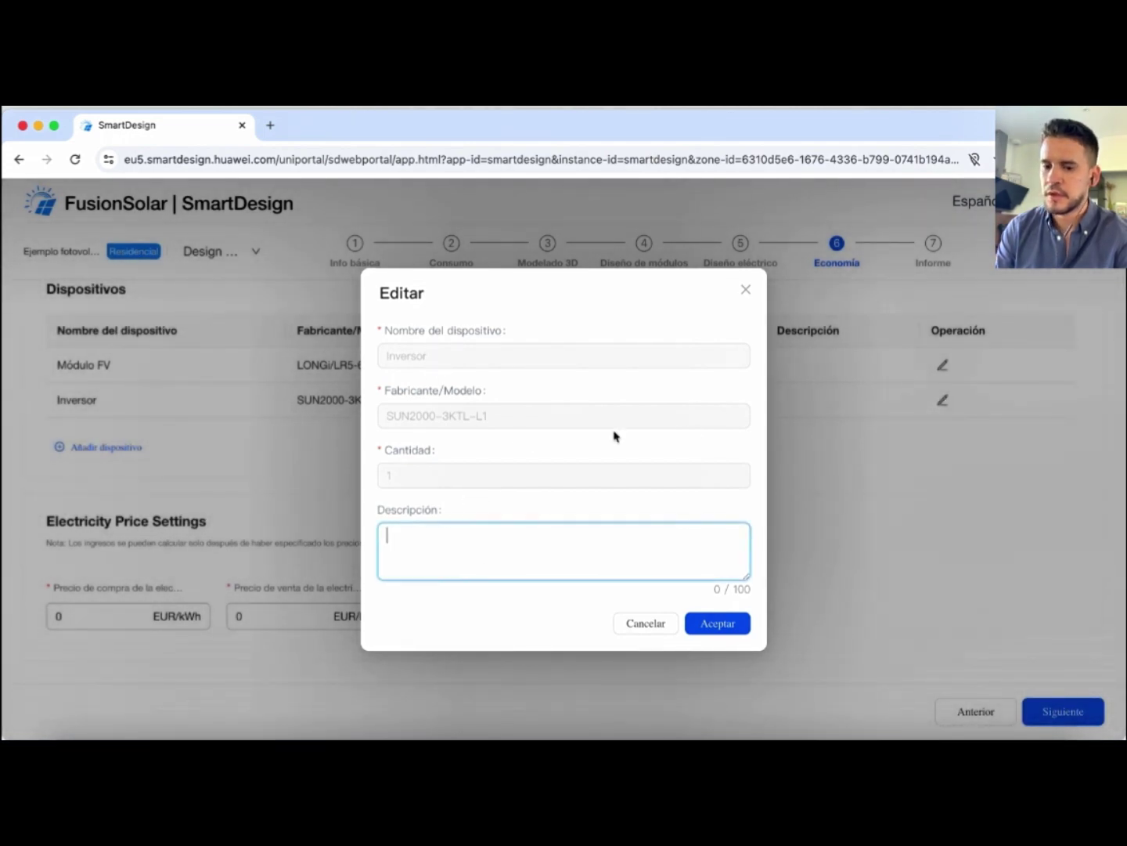
click(746, 289)
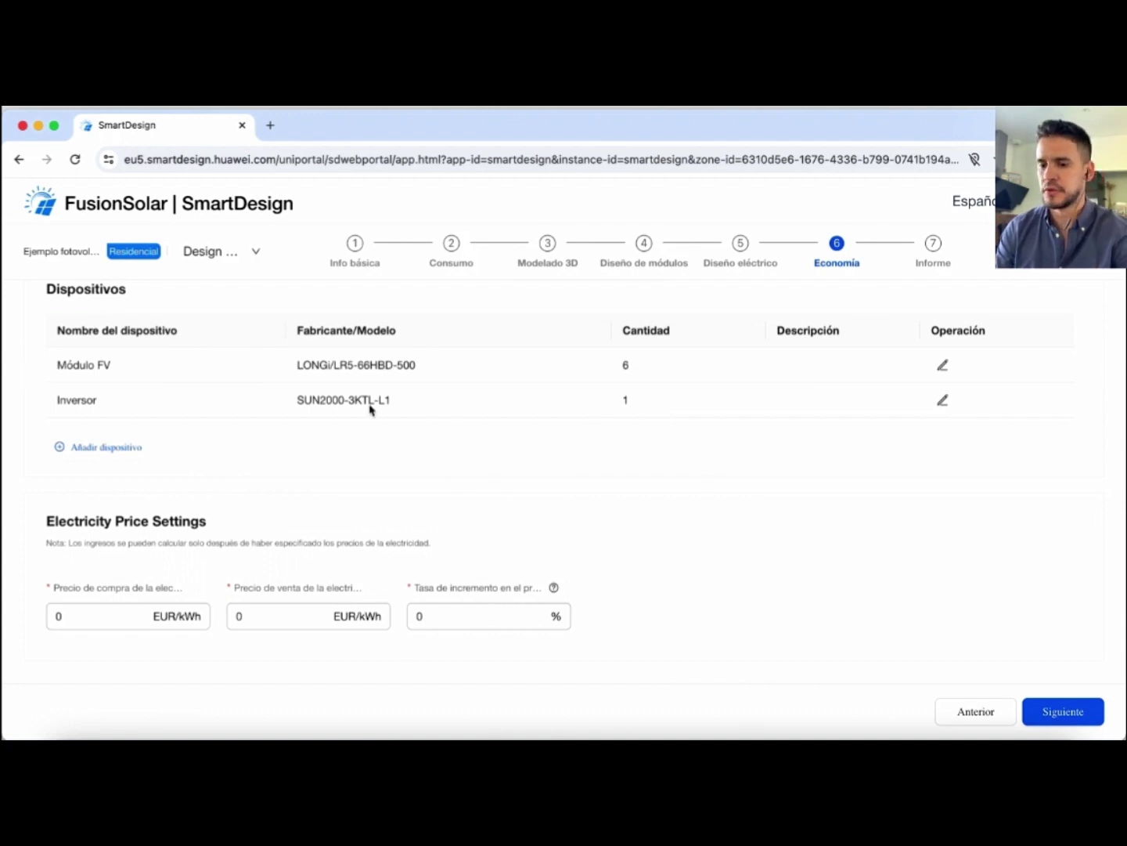
Set the electricity purchase price to 0,23 EUR/kWh in the electricity price settings
scroll(708, 538, down, 3)
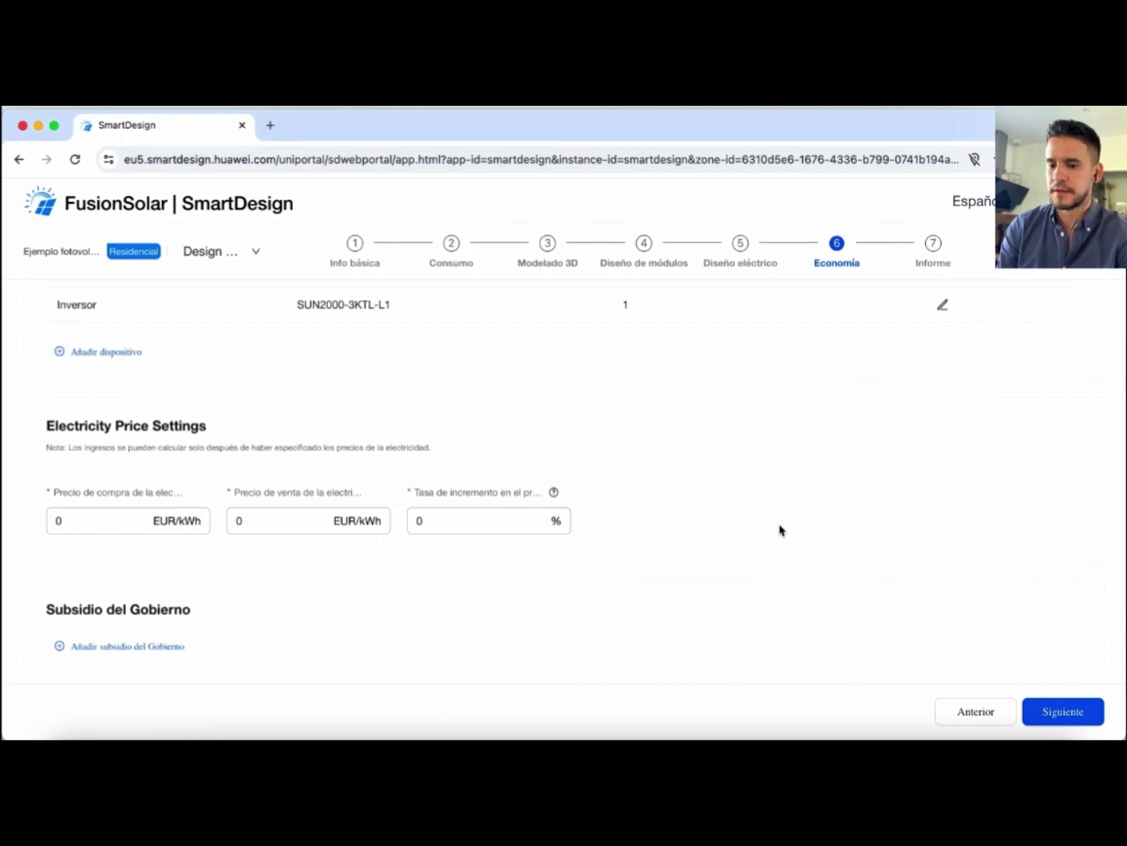
scroll(779, 530, up, 1)
scroll(780, 530, down, 2)
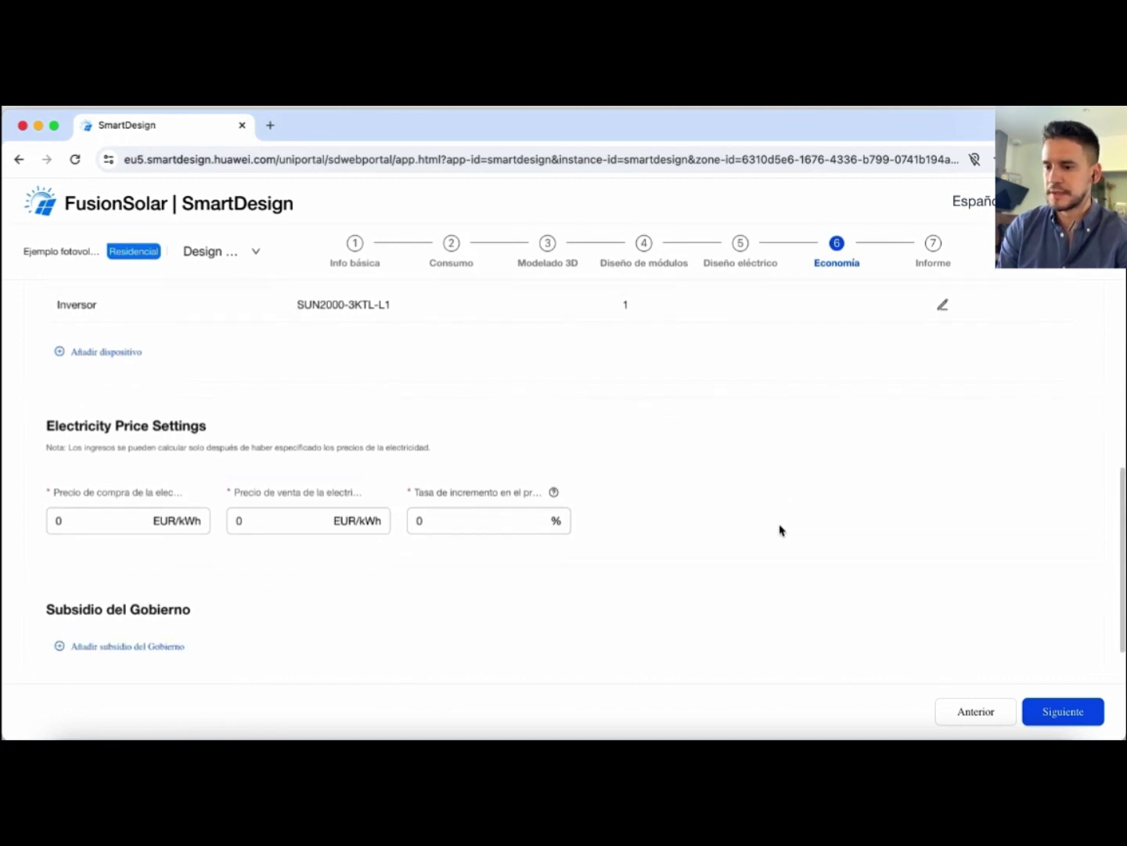
scroll(780, 530, up, 5)
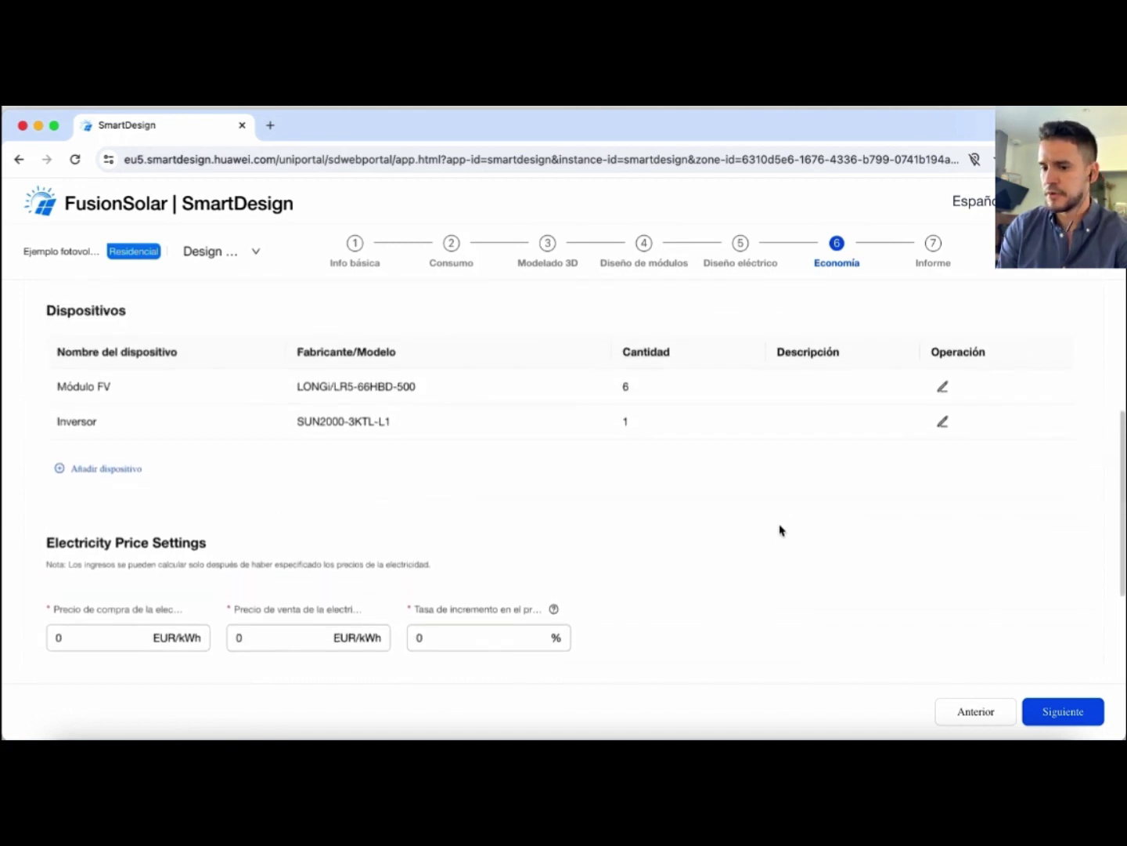
scroll(779, 530, down, 3)
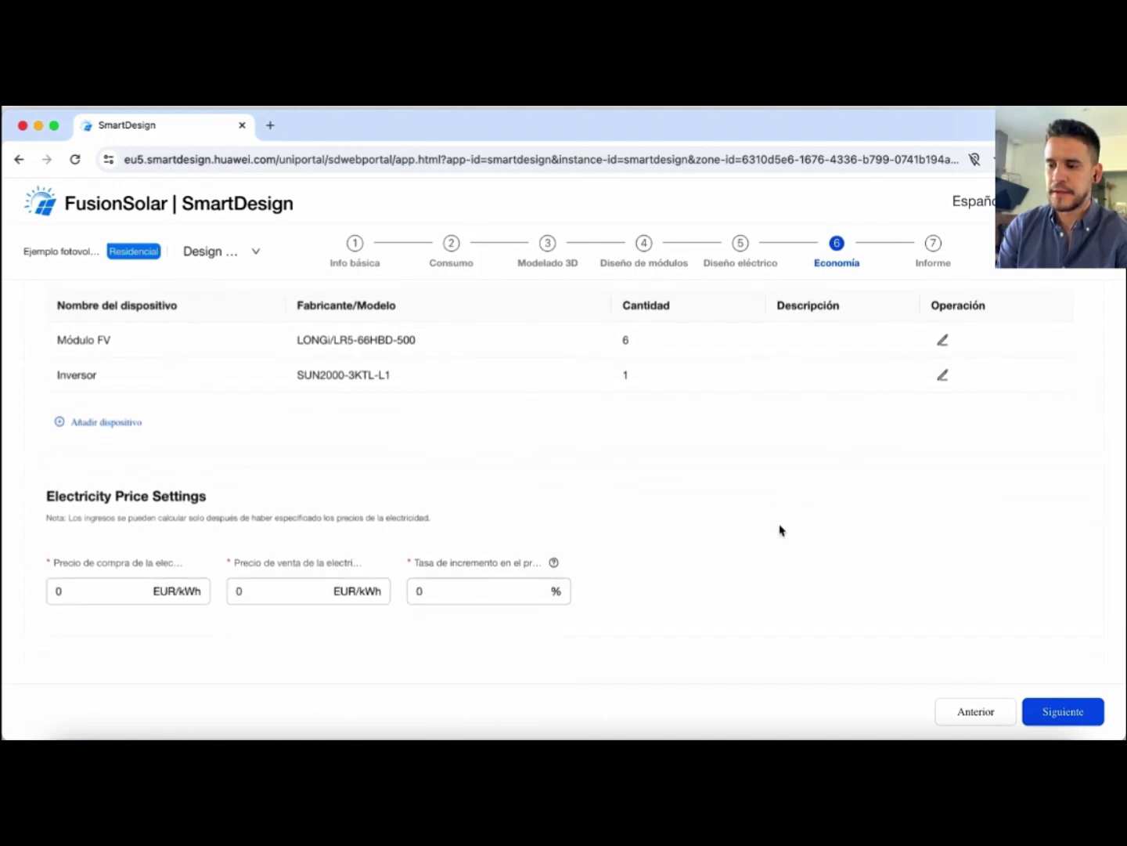
scroll(780, 531, down, 3)
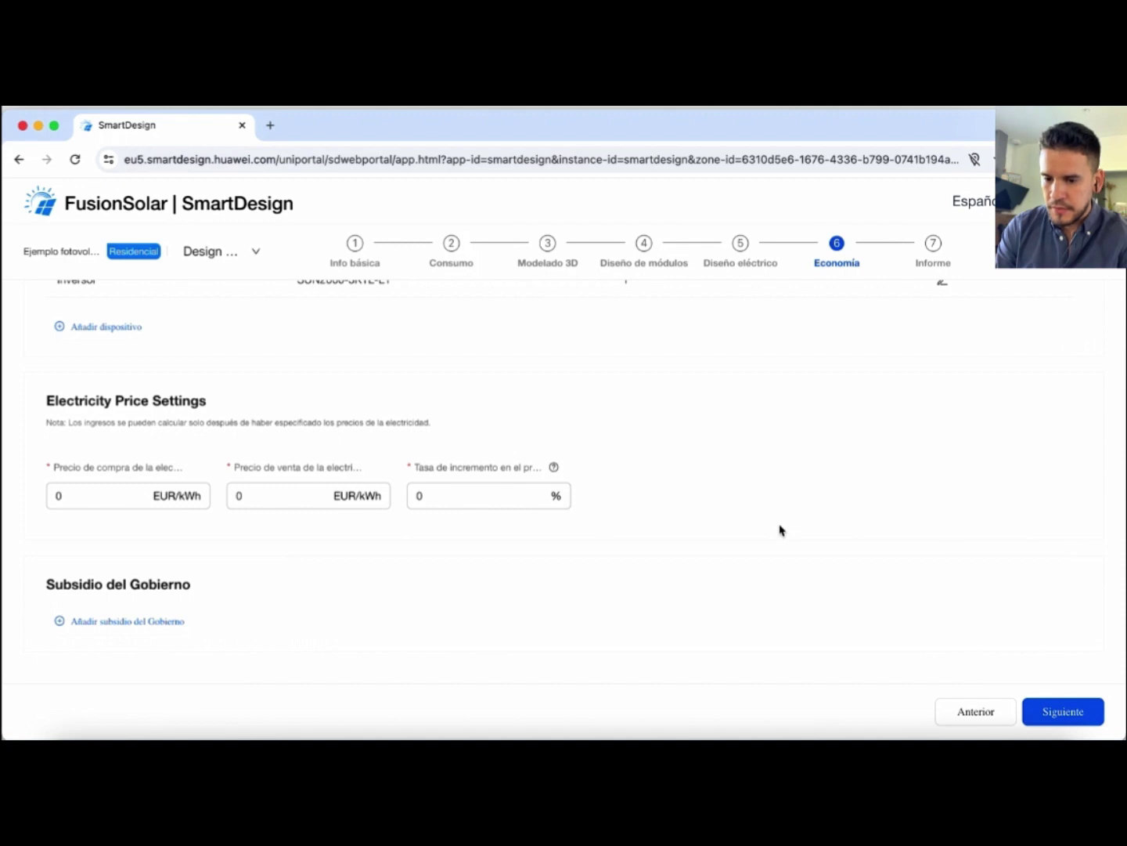
drag(80, 468, 134, 468)
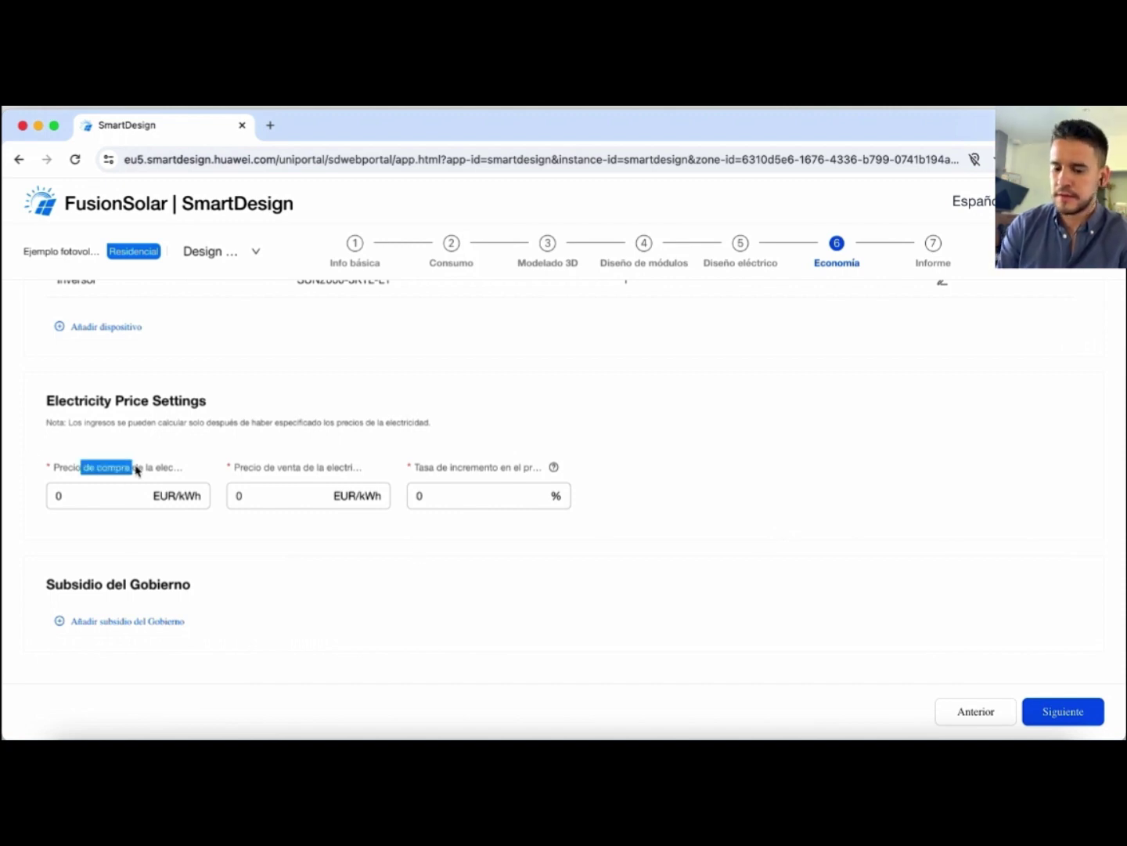
click(355, 568)
click(89, 493)
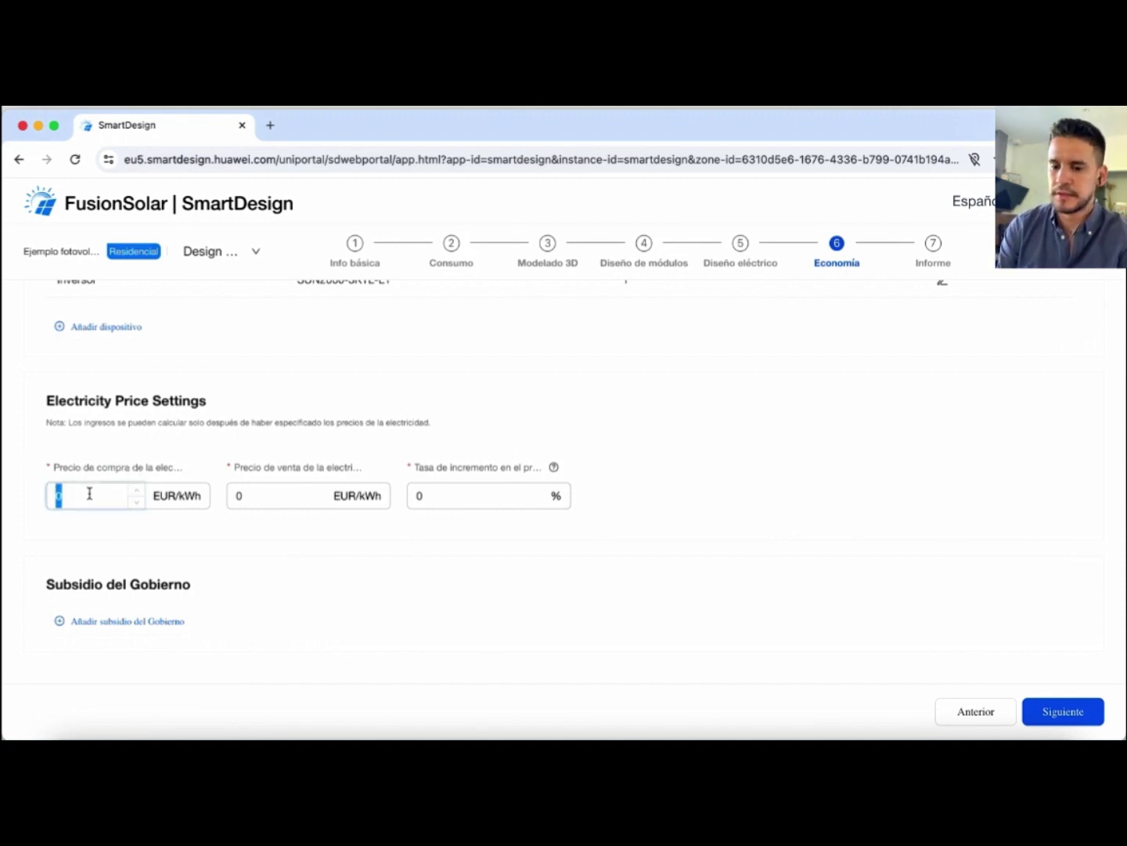
text(0)
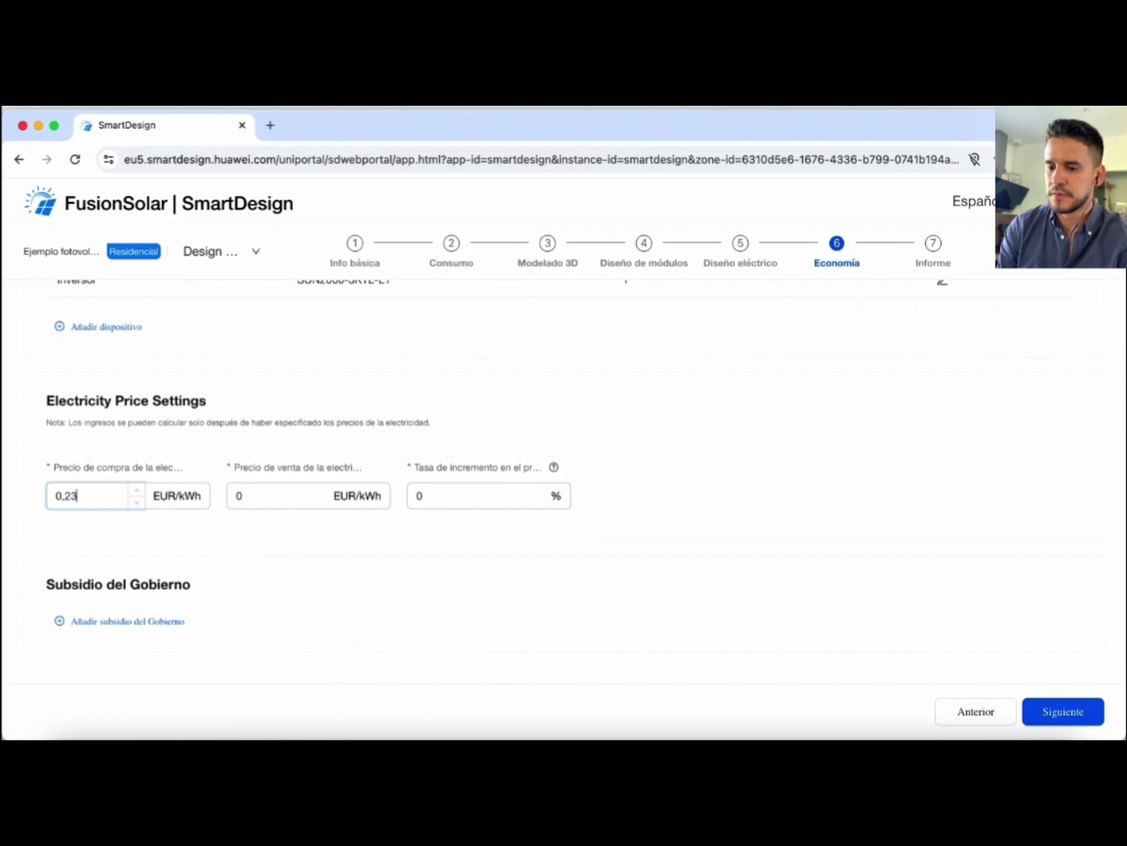
Set the electricity sale price to 0,12 EUR/kWh
click(274, 497)
key(BackSpace)
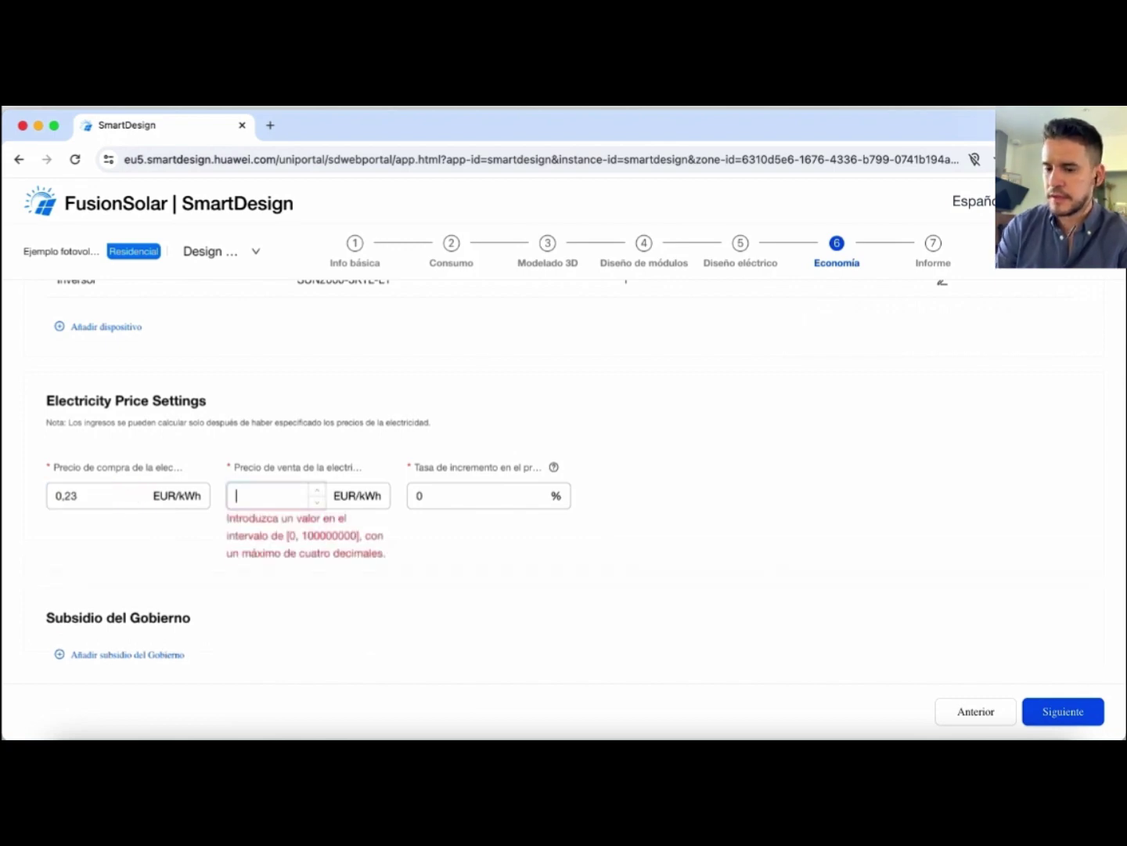
text(12)
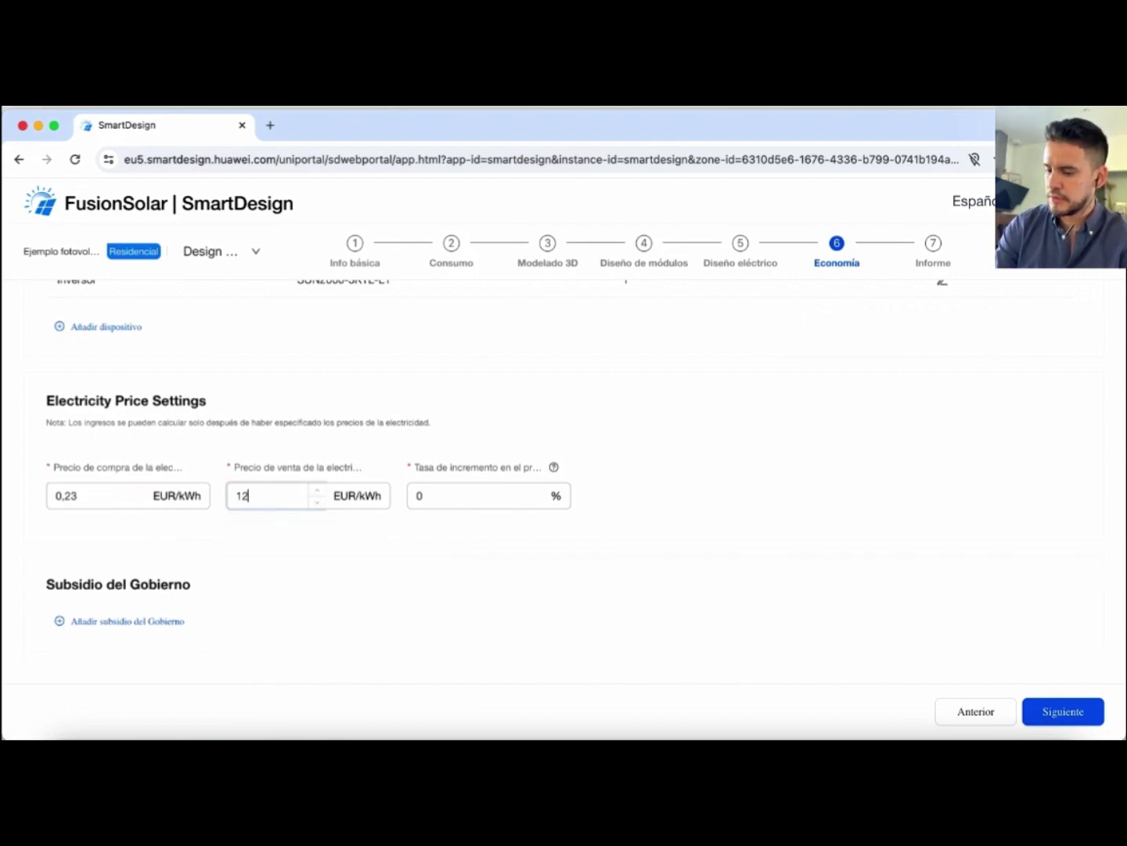
key(BackSpace)
key(BackSpace)
text(0,12)
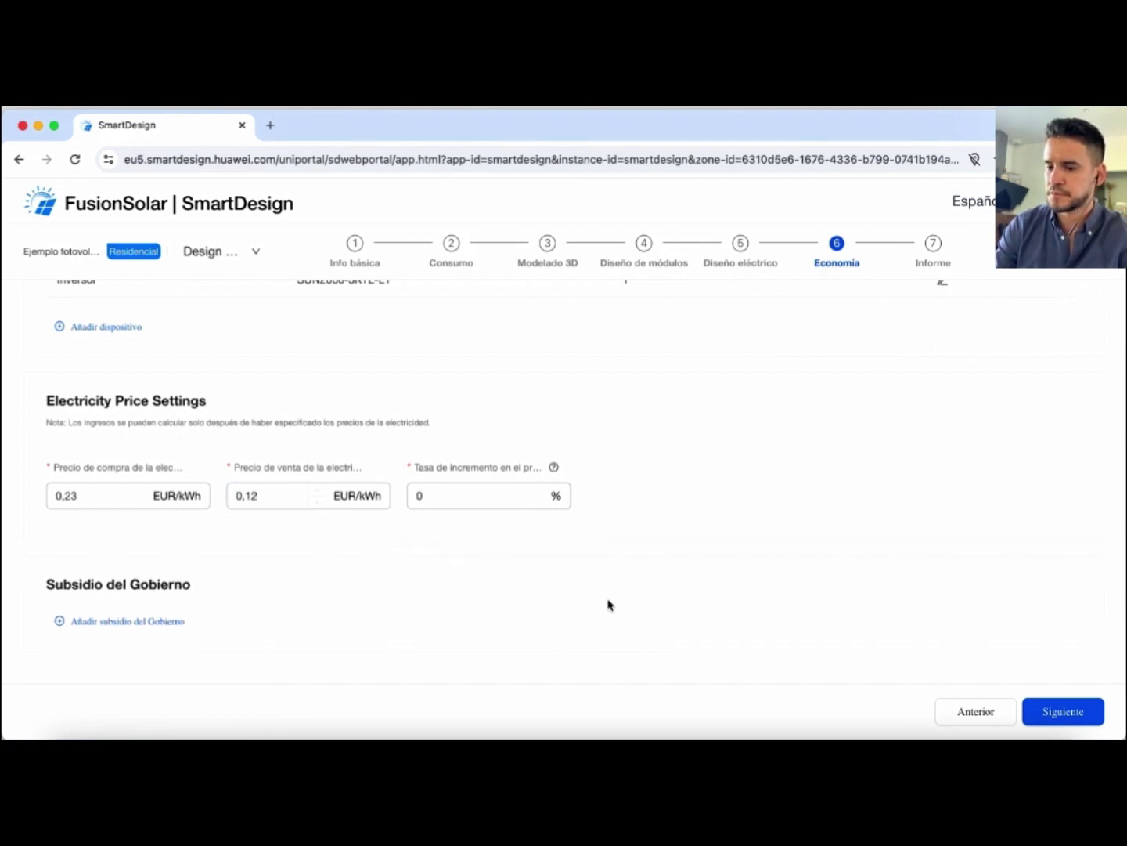
Set the electricity price increment rate to 2 %
click(462, 499)
key(BackSpace)
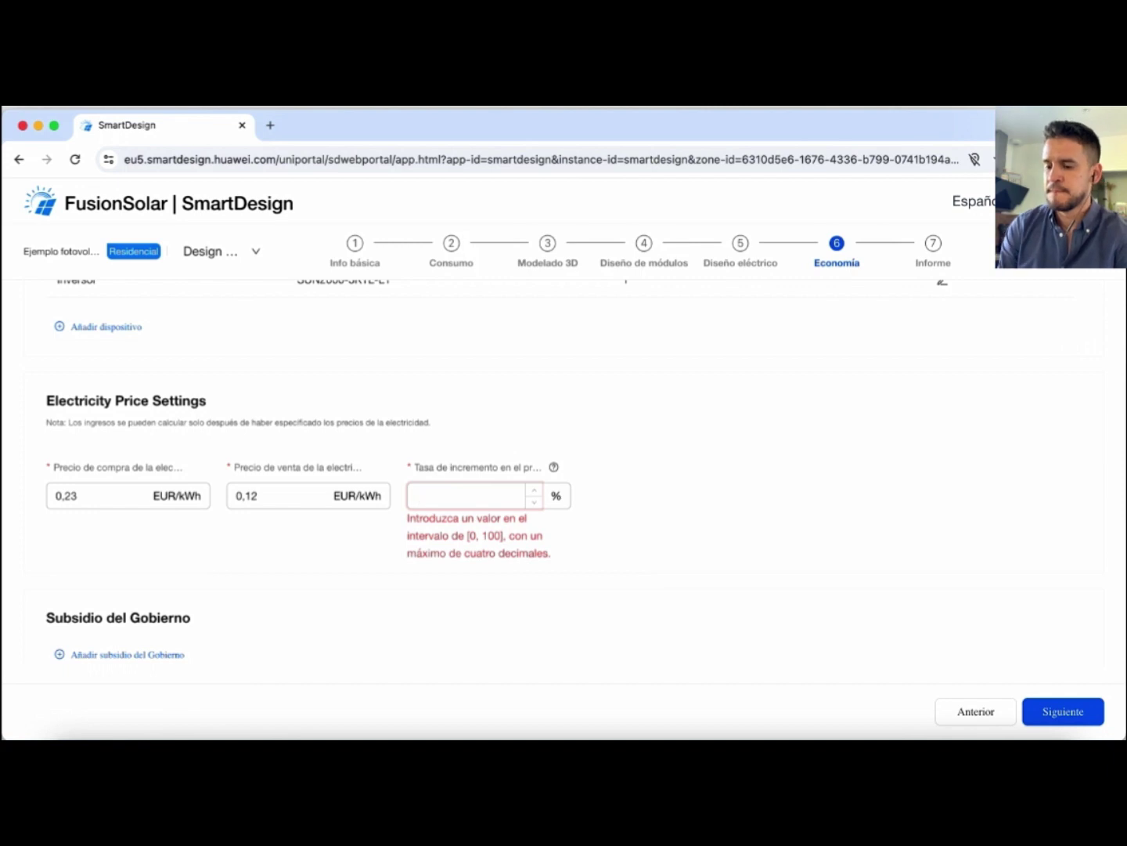
text(2)
click(831, 497)
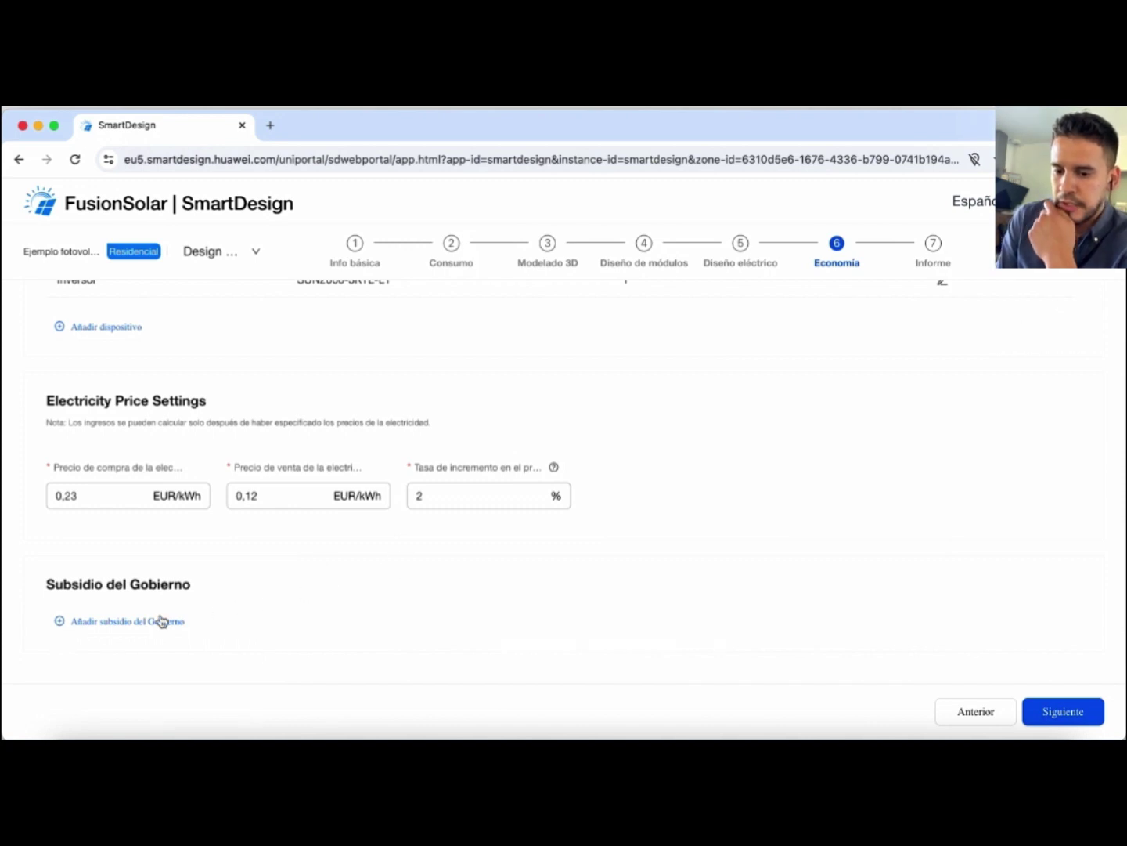
Add a government subsidy, review its types, and keep Subsidio fijo with tax payment set to No
click(81, 623)
scroll(487, 556, down, 1)
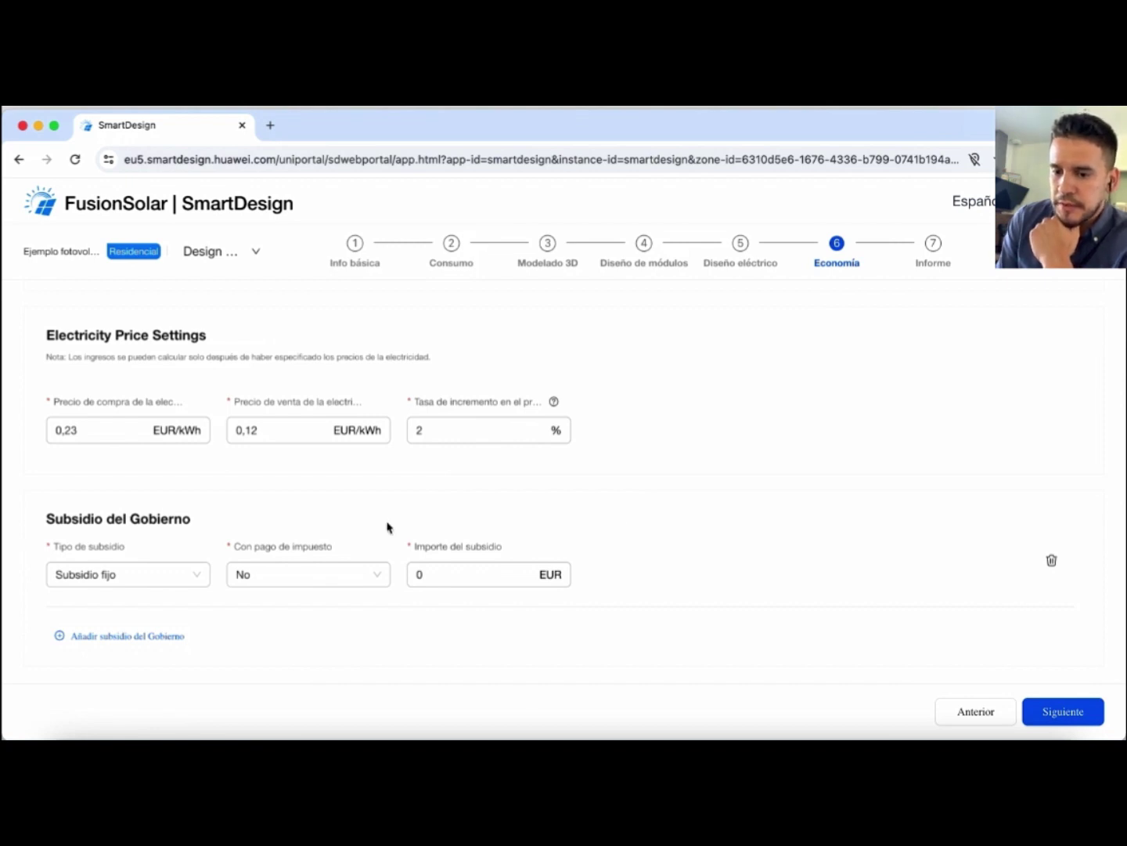
drag(45, 335, 212, 341)
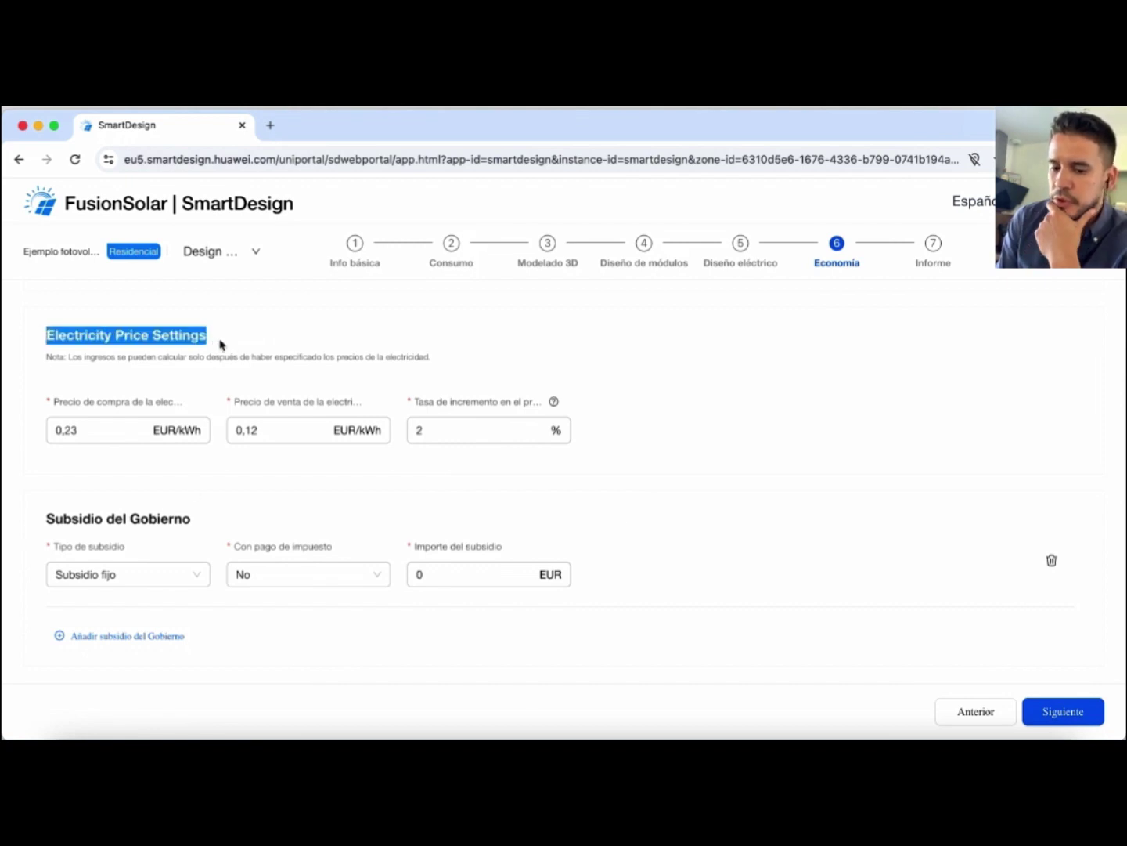
click(235, 342)
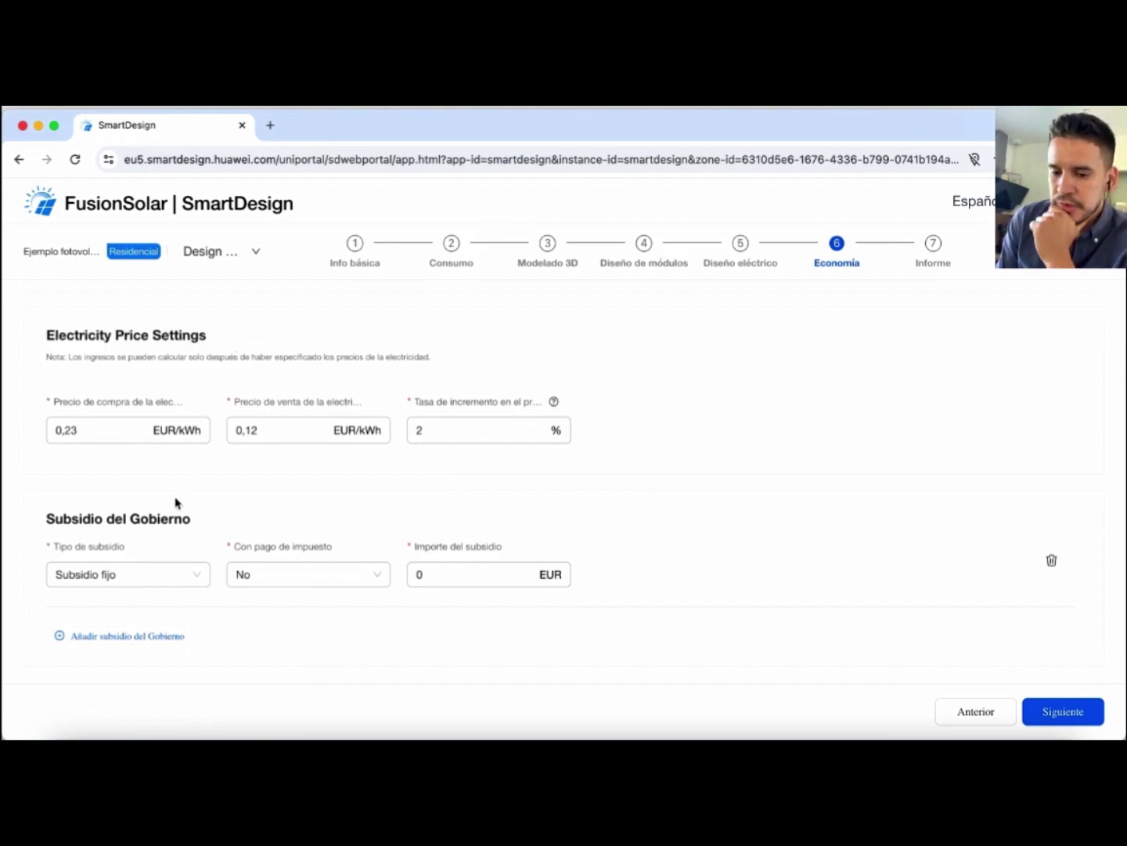
click(96, 580)
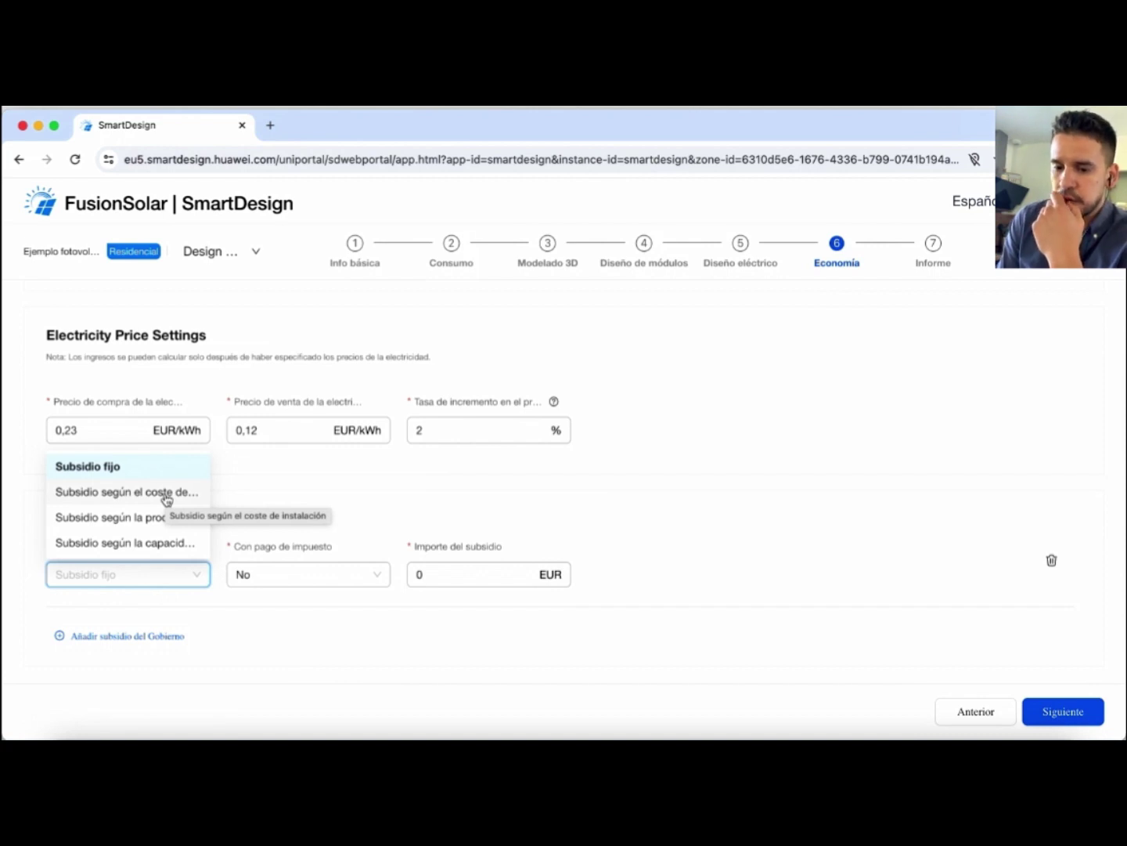
click(139, 587)
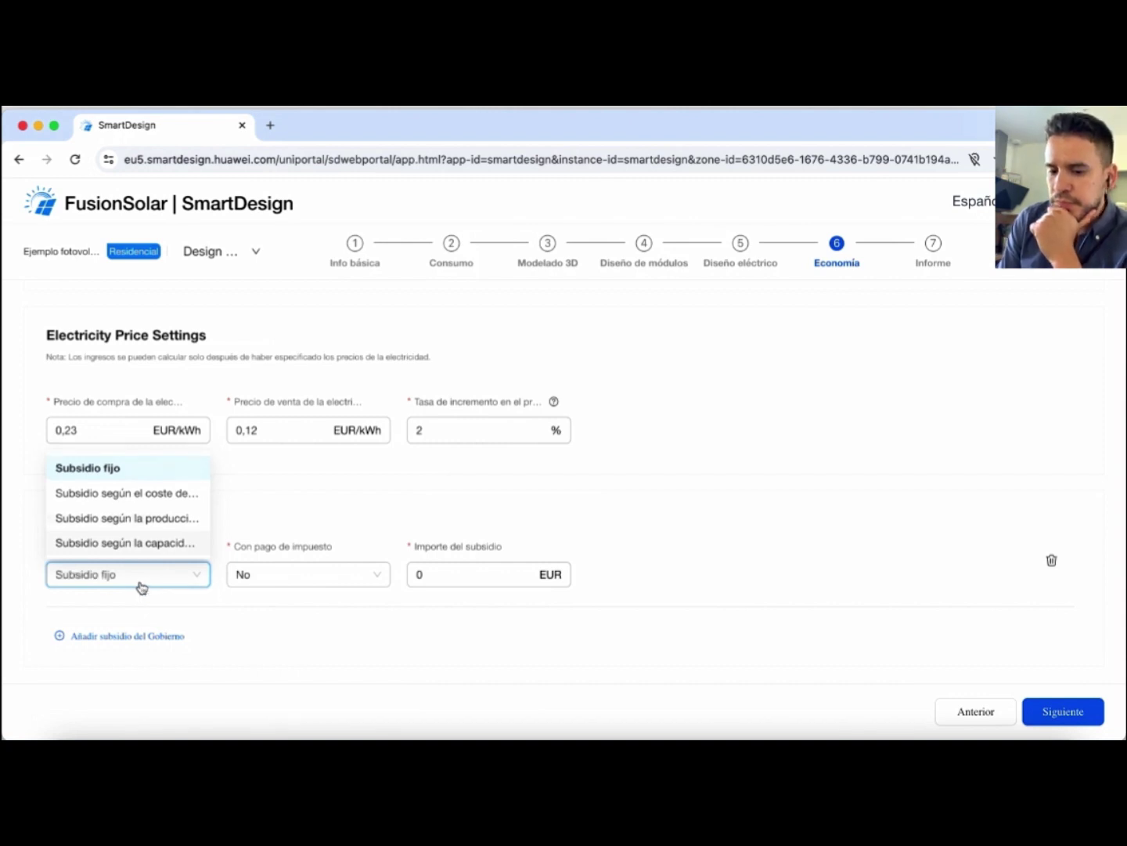
click(181, 584)
click(181, 584)
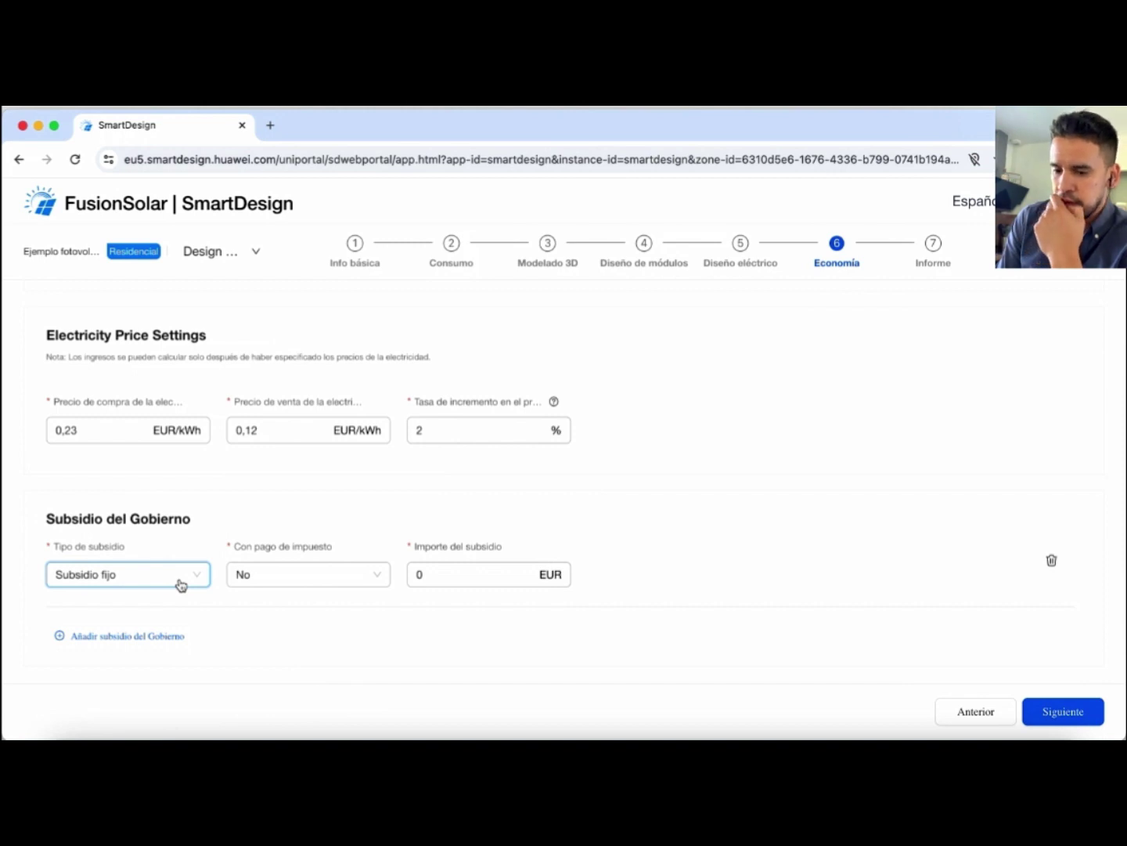
click(333, 580)
click(332, 579)
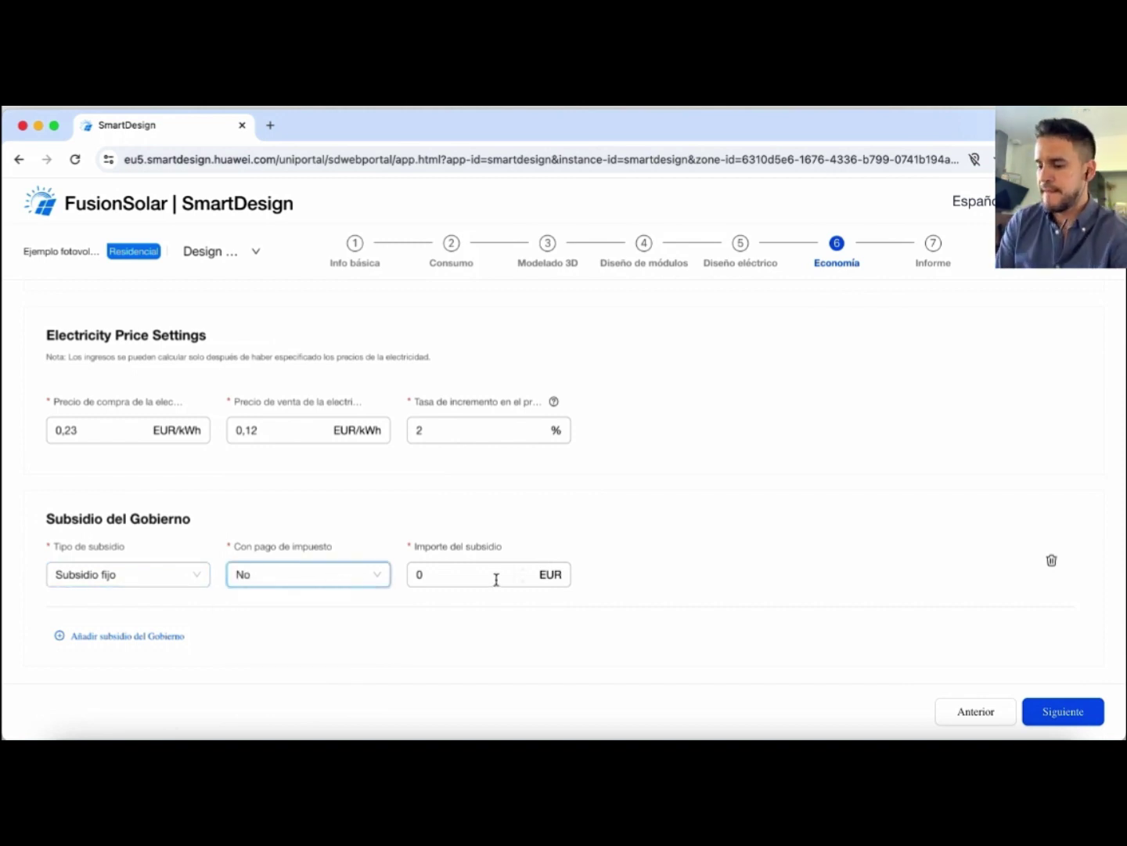
Set the government subsidy amount to 1.000 EUR and proceed to the project report
click(495, 579)
double_click(495, 580)
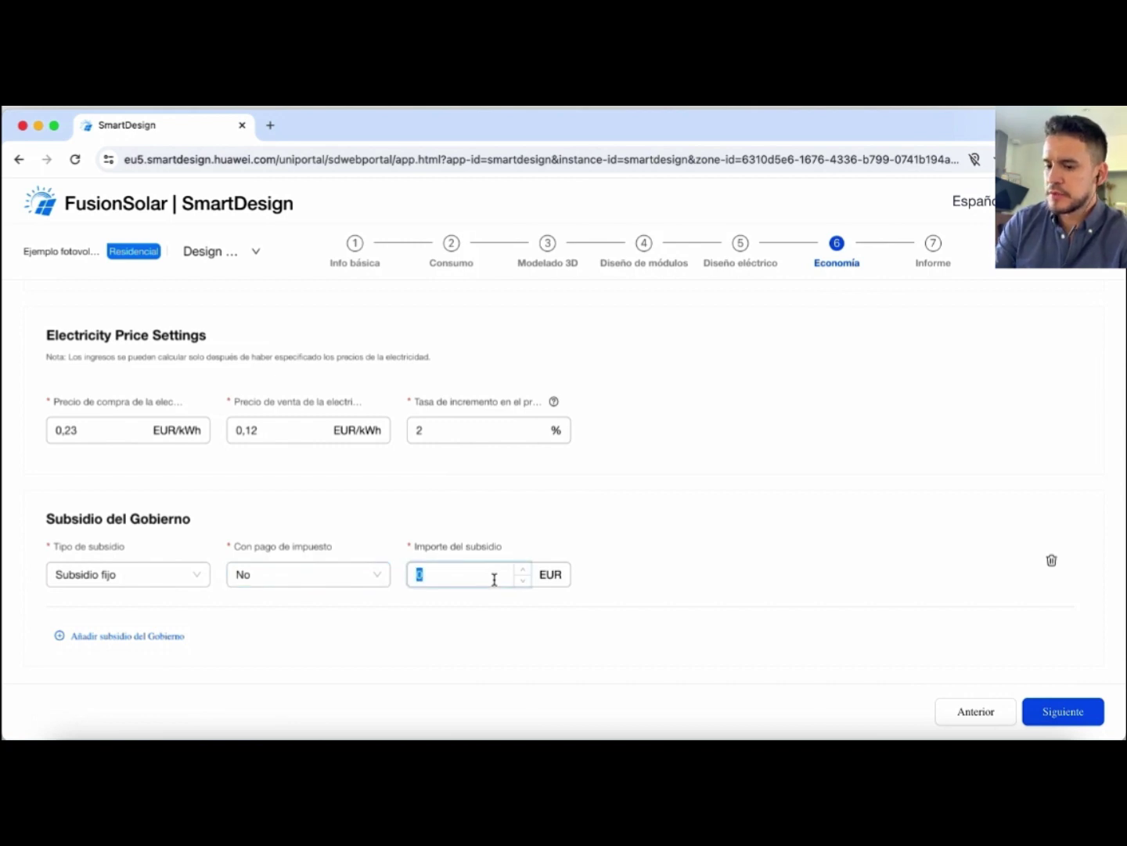
key(BackSpace)
text(1000)
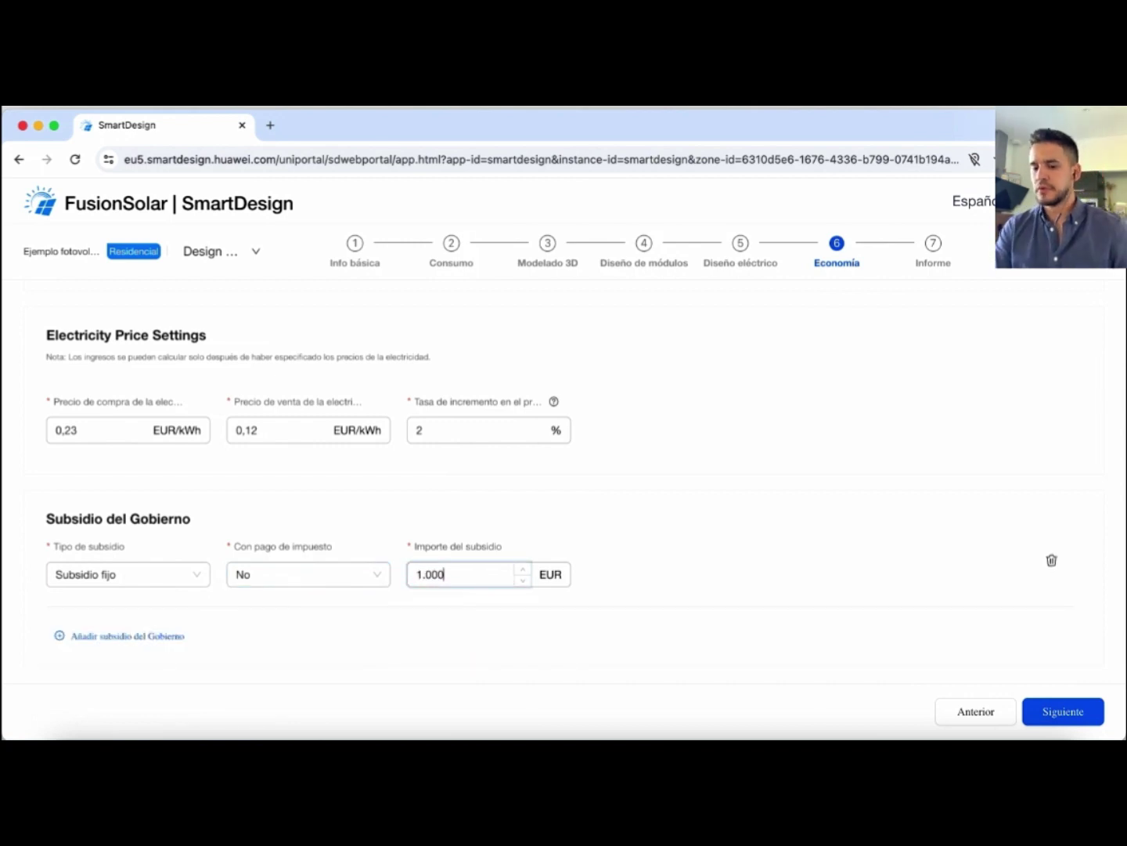
click(730, 586)
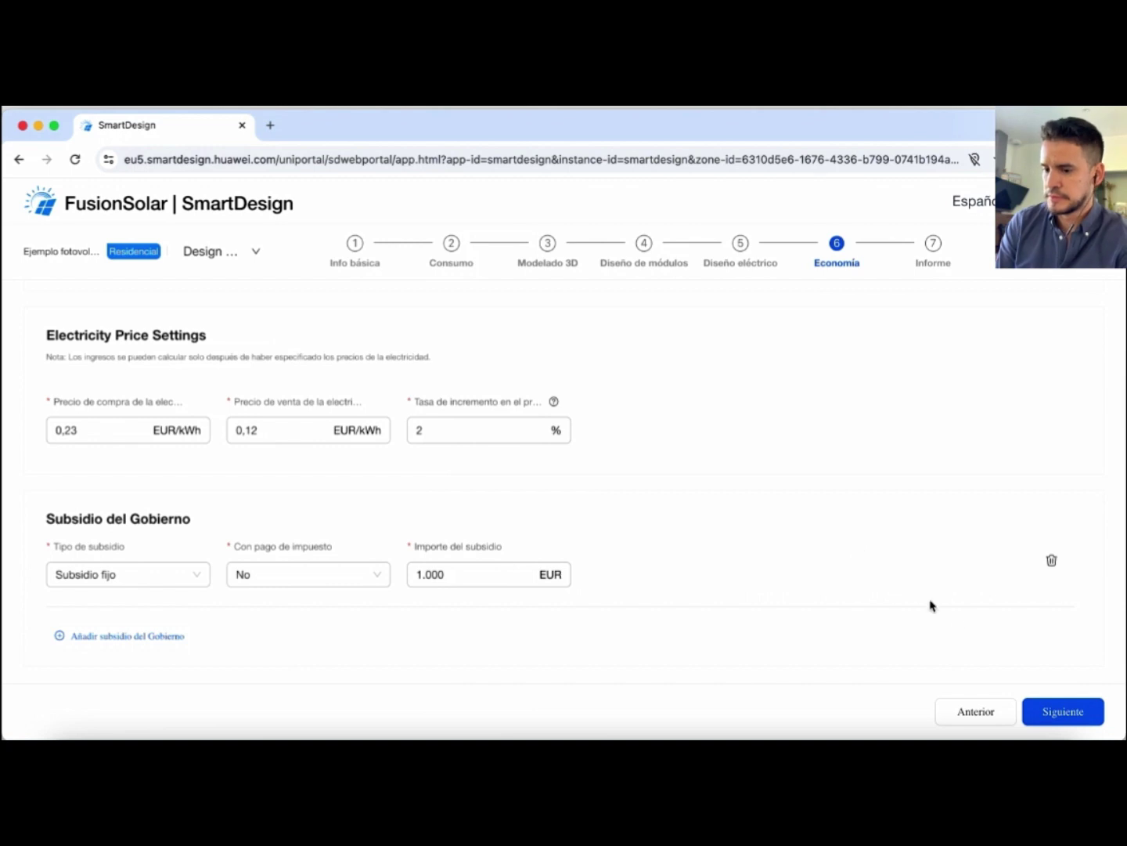
click(1067, 713)
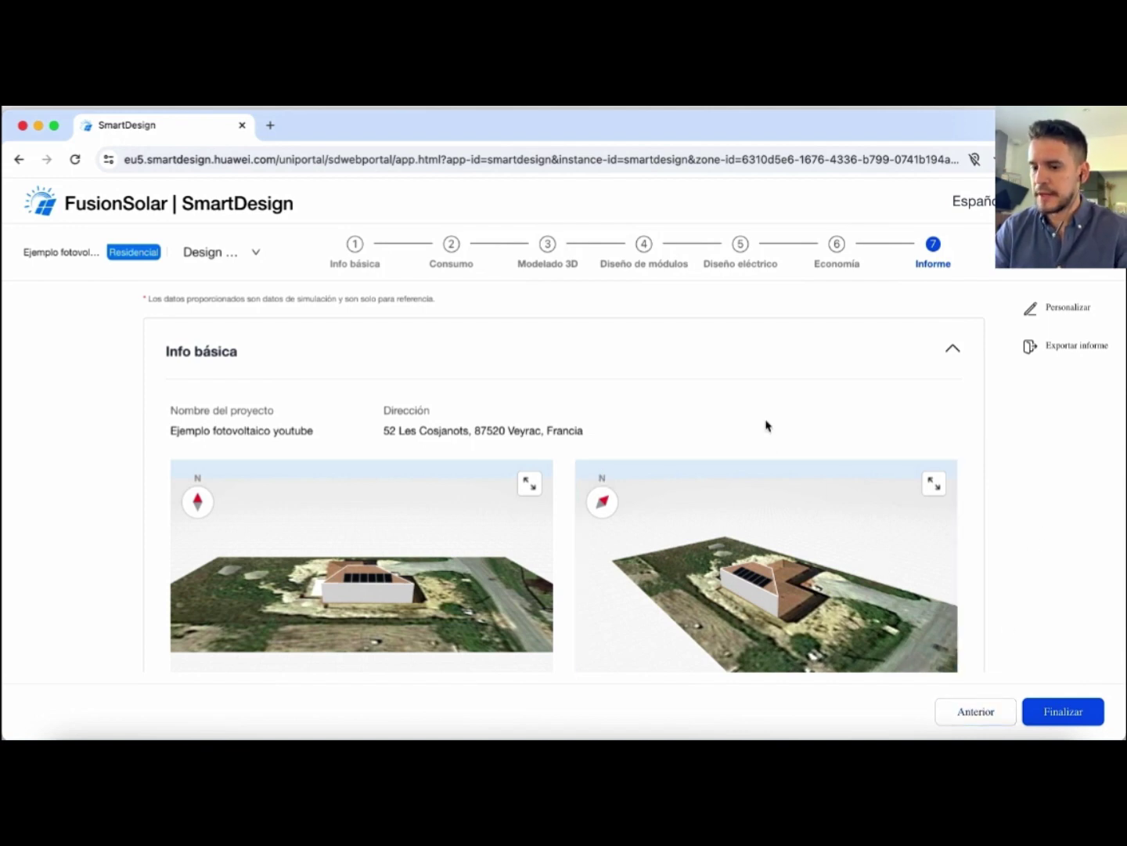
Review the report's basic information, 3D views, system capacity and device list, plus the monthly electricity bill analysis
scroll(770, 426, down, 3)
scroll(769, 426, down, 4)
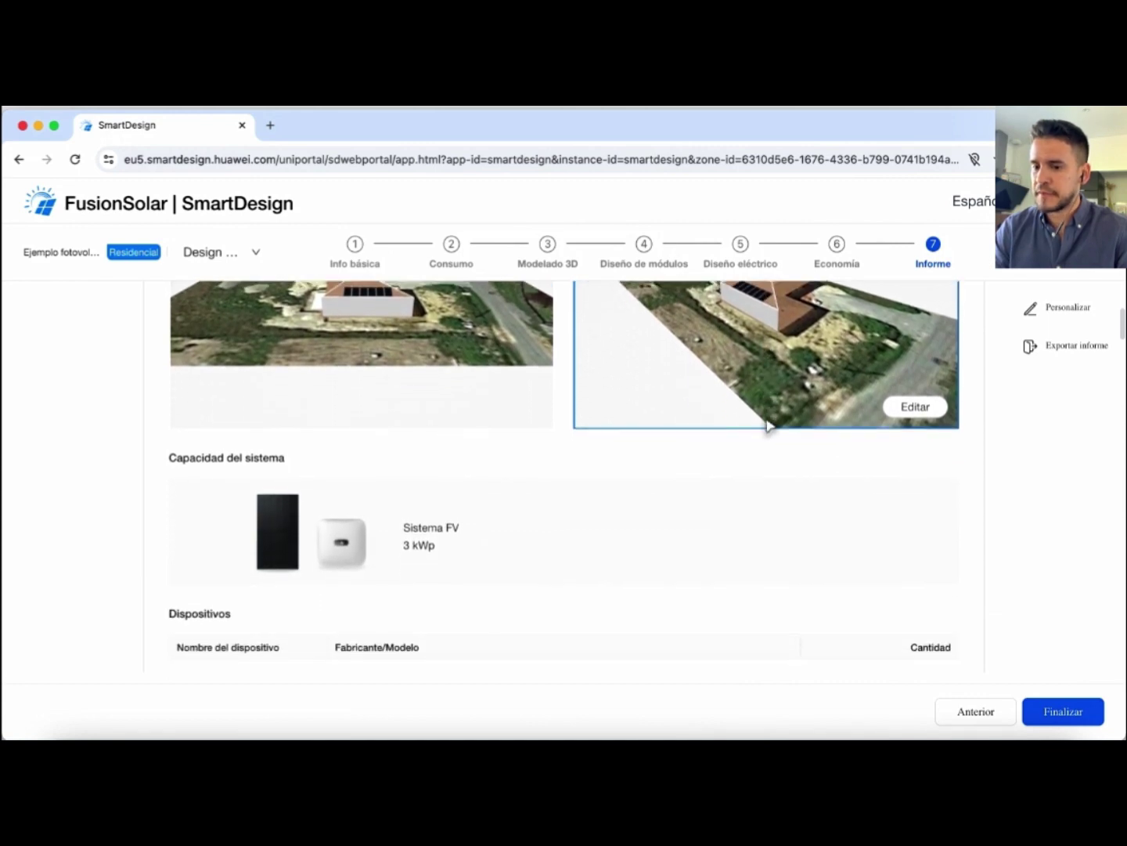
scroll(769, 425, up, 3)
scroll(768, 426, up, 1)
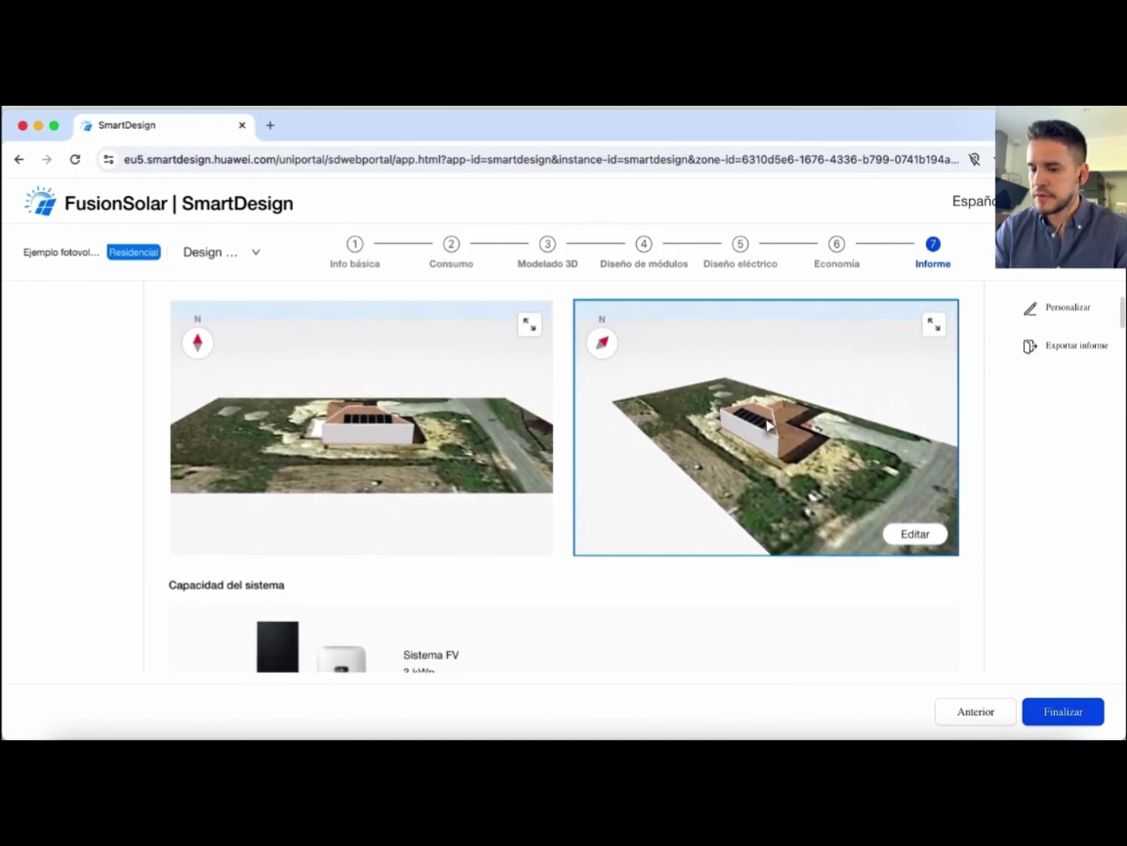
scroll(769, 425, down, 1)
scroll(766, 426, down, 5)
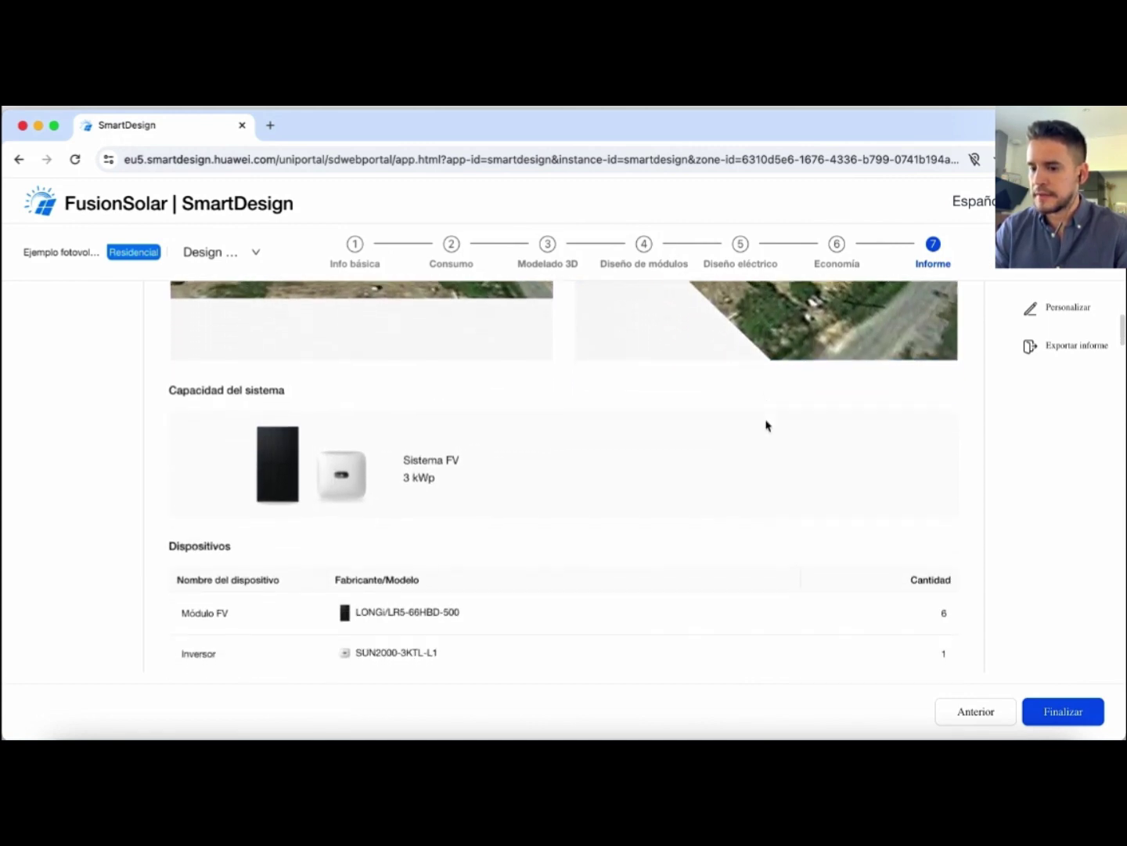
scroll(766, 425, down, 4)
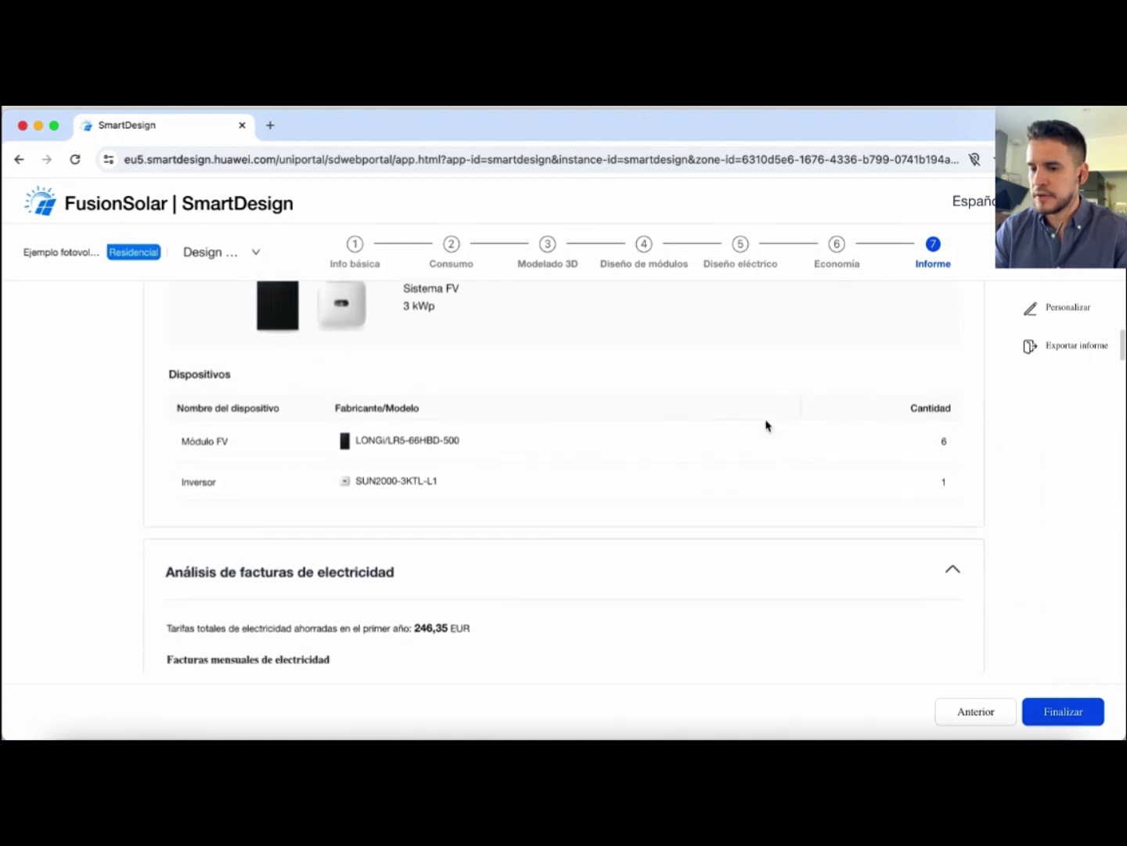
scroll(766, 426, down, 5)
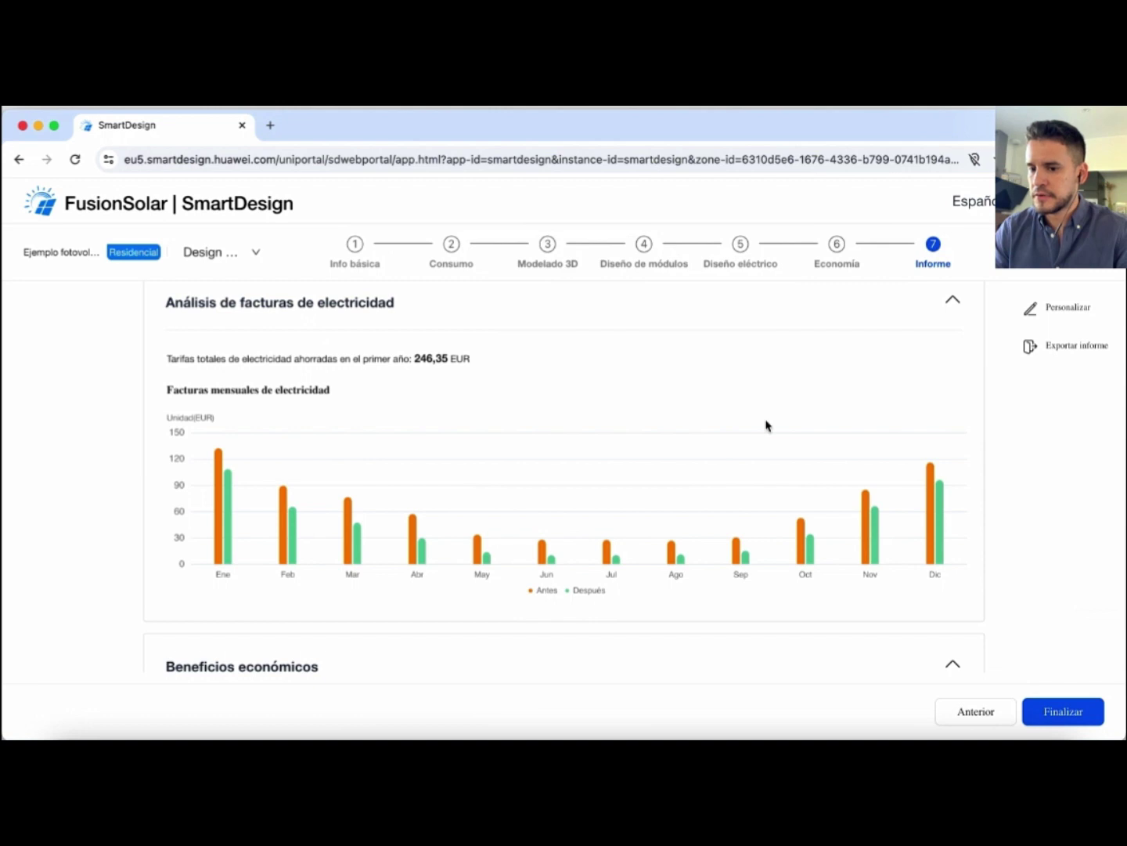
scroll(766, 426, down, 3)
scroll(766, 426, up, 2)
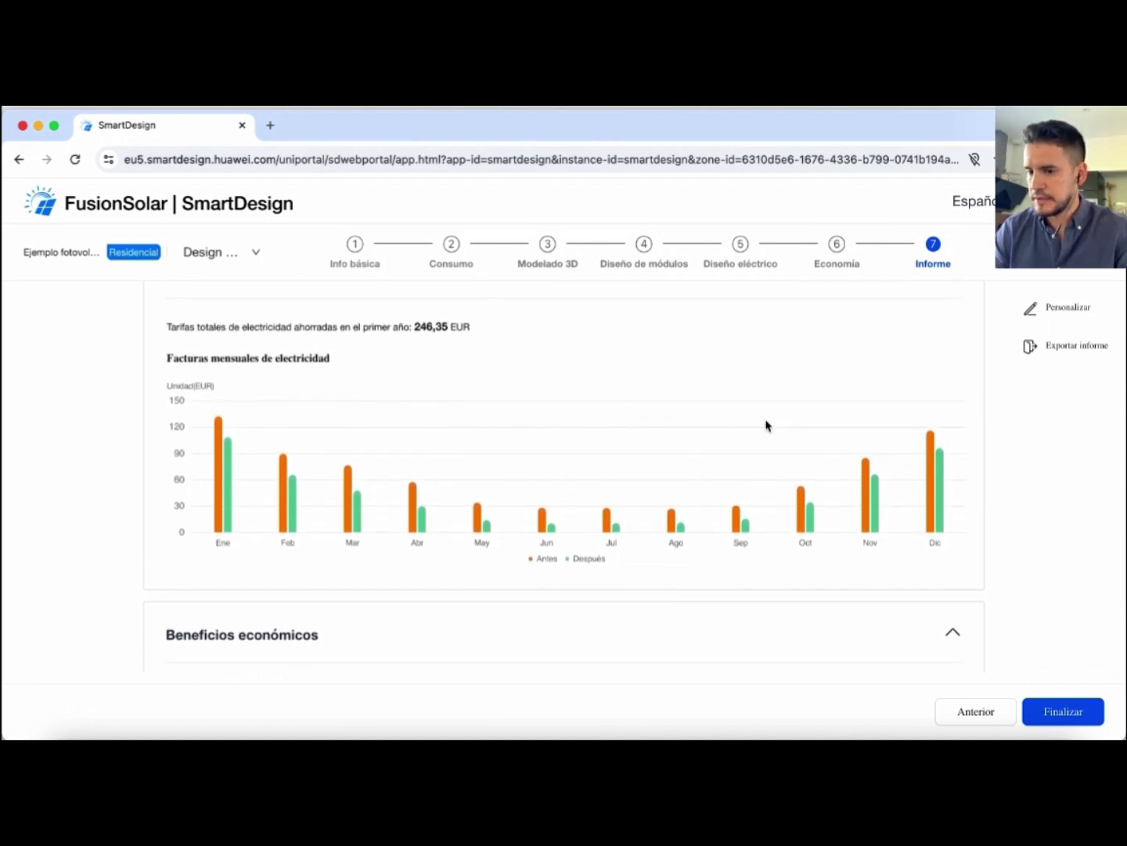
scroll(767, 425, down, 5)
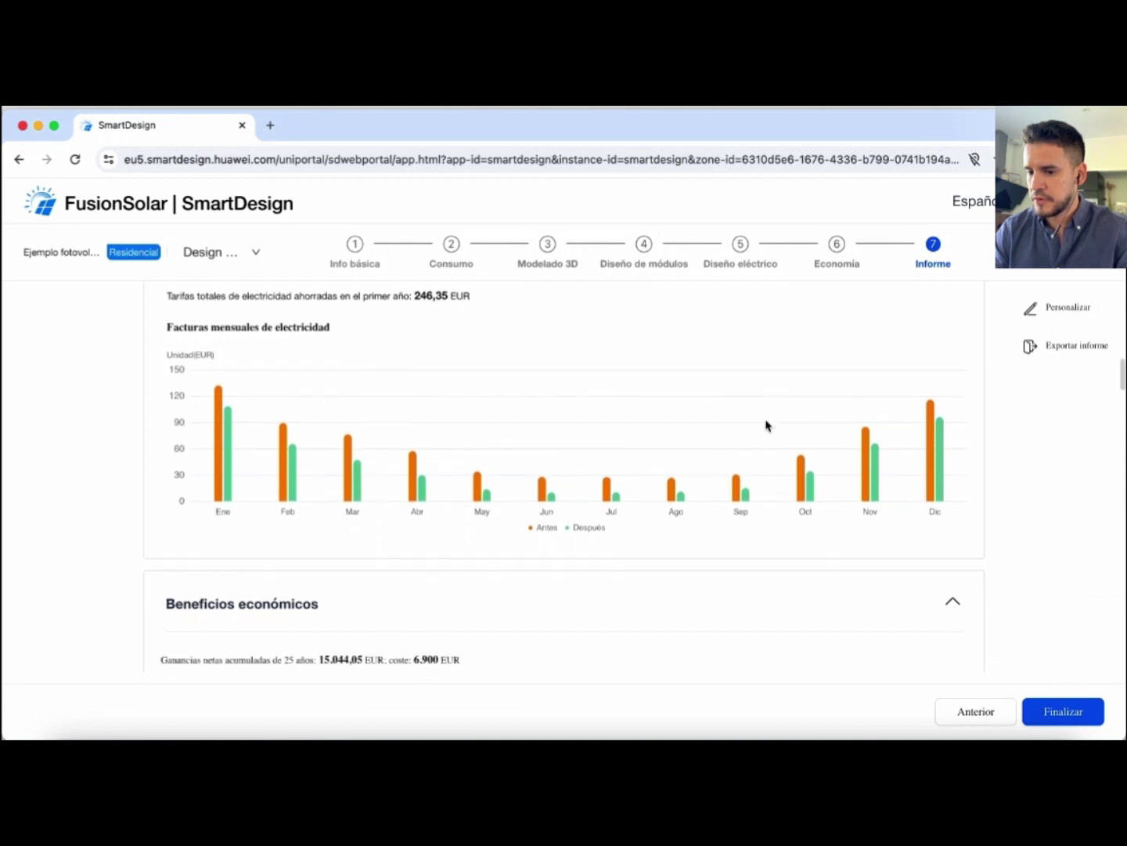
Examine the report's economic benefits, including 25-year net earnings, life-cycle costs, TIR, payback period and the yearly cash-flow chart
scroll(767, 426, down, 5)
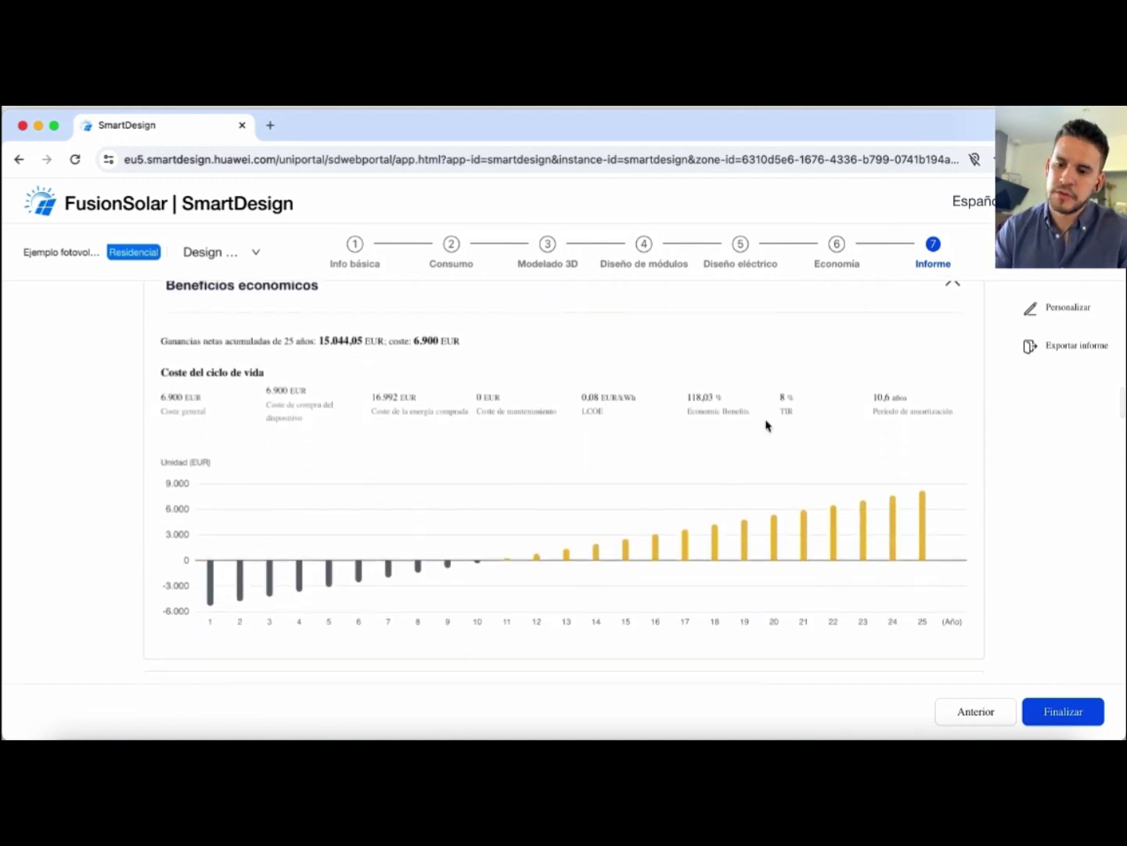
scroll(766, 426, down, 1)
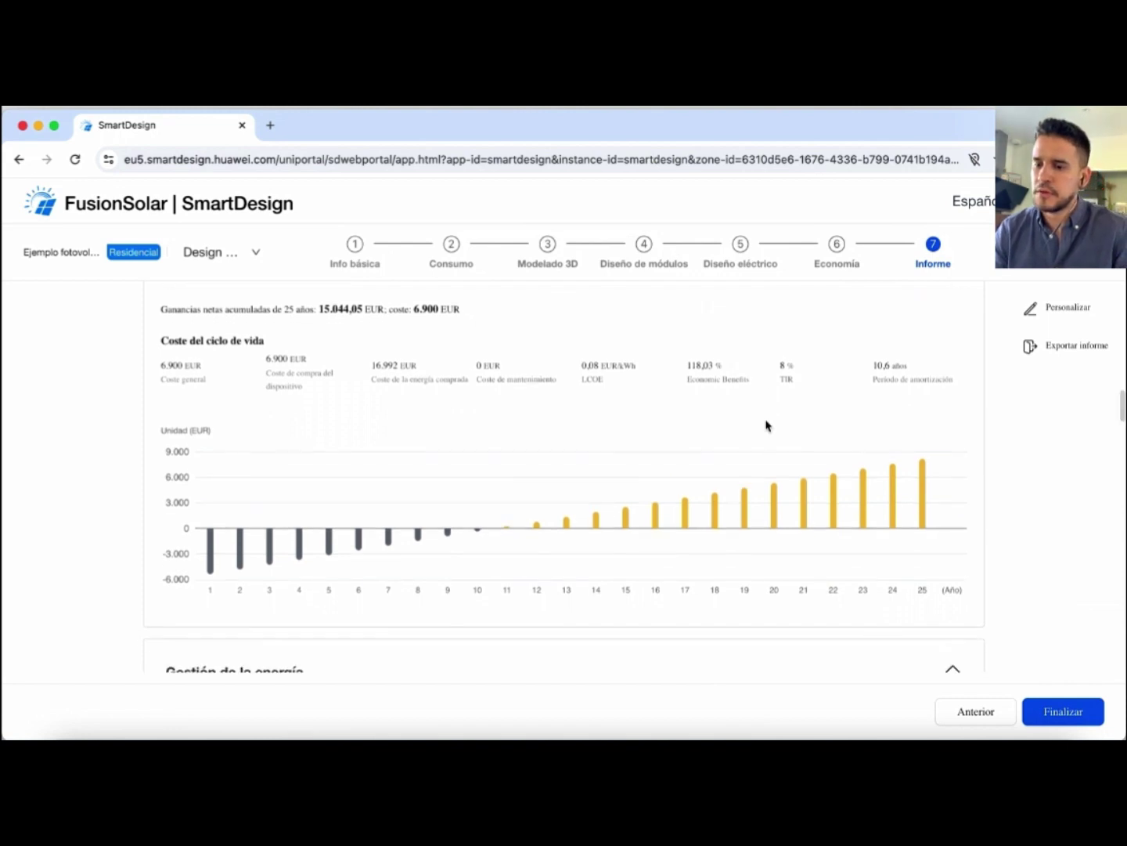
drag(327, 310, 410, 312)
click(494, 317)
click(411, 314)
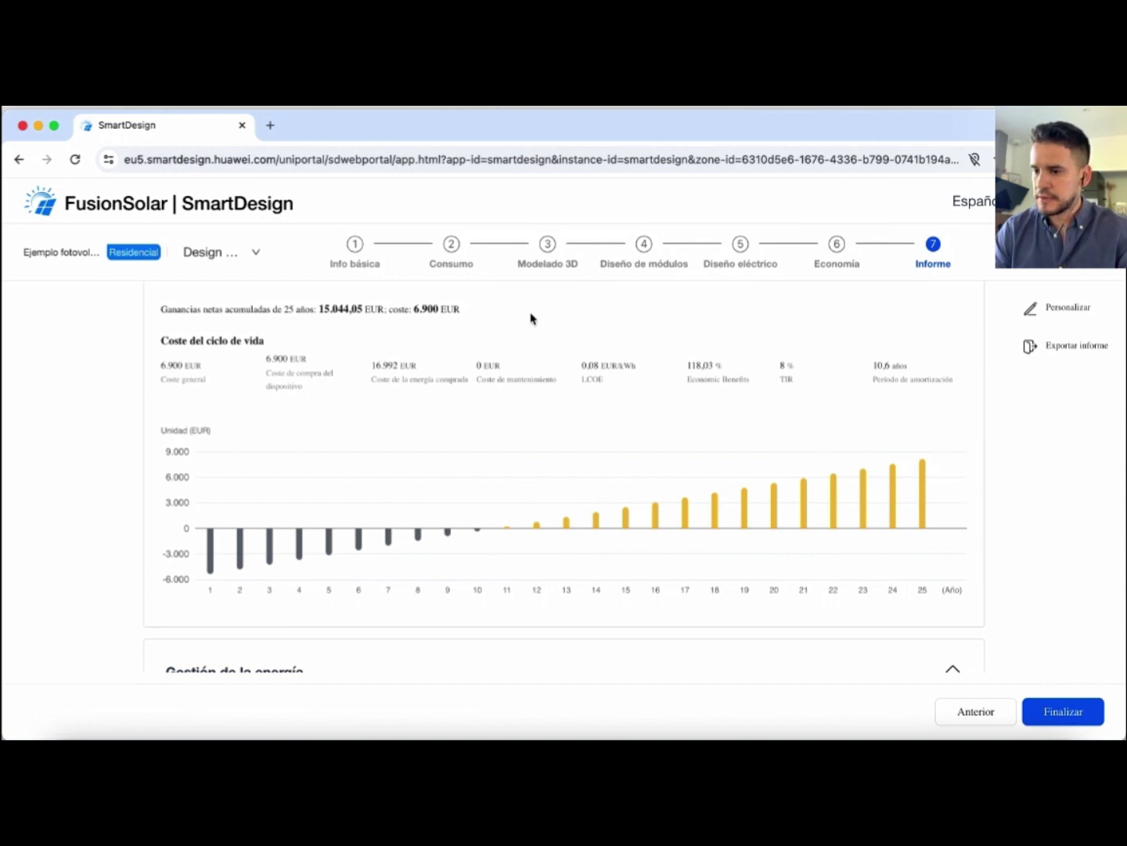
scroll(531, 318, down, 1)
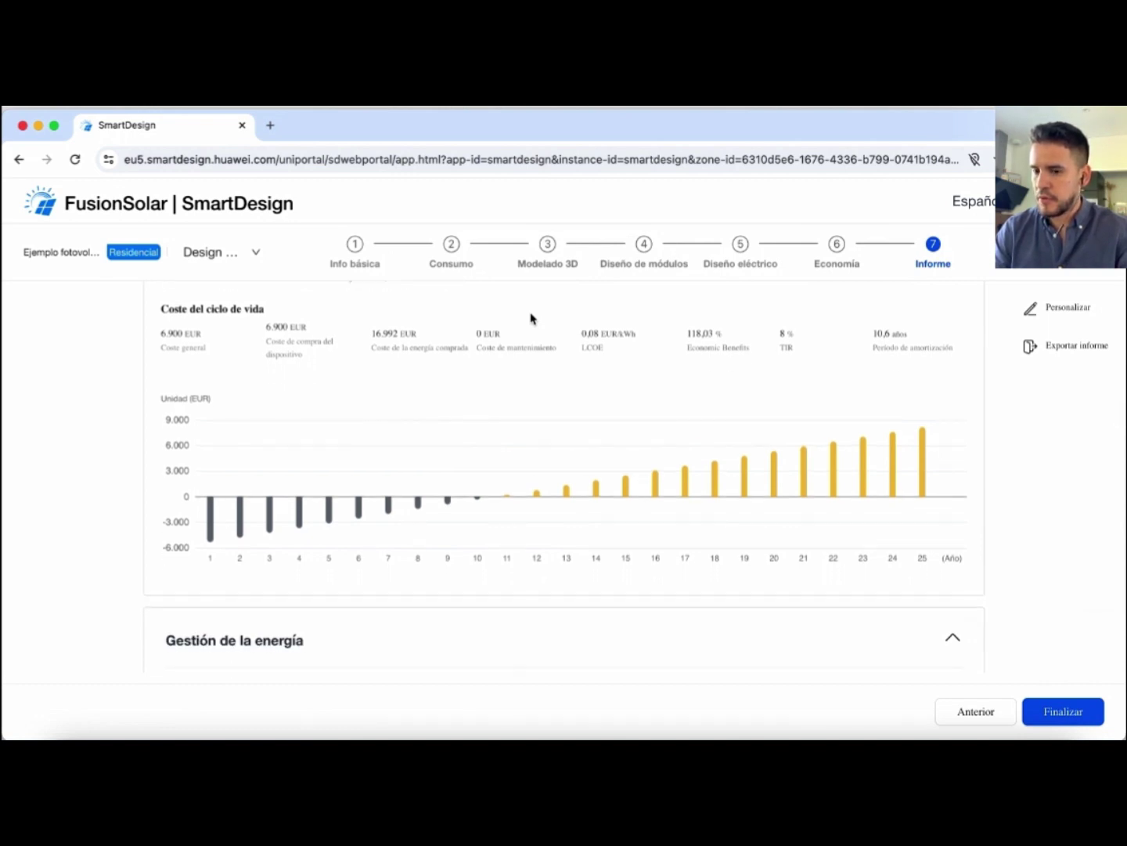
scroll(530, 318, up, 2)
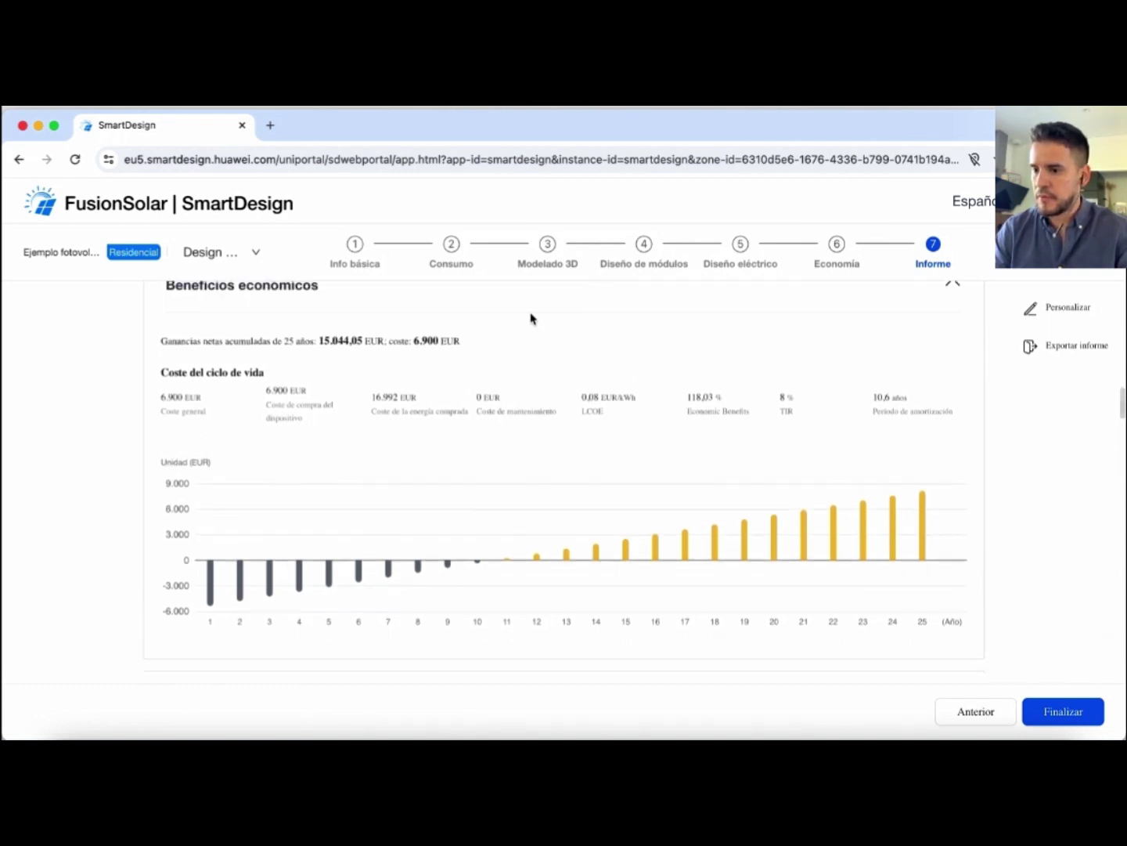
scroll(531, 318, down, 1)
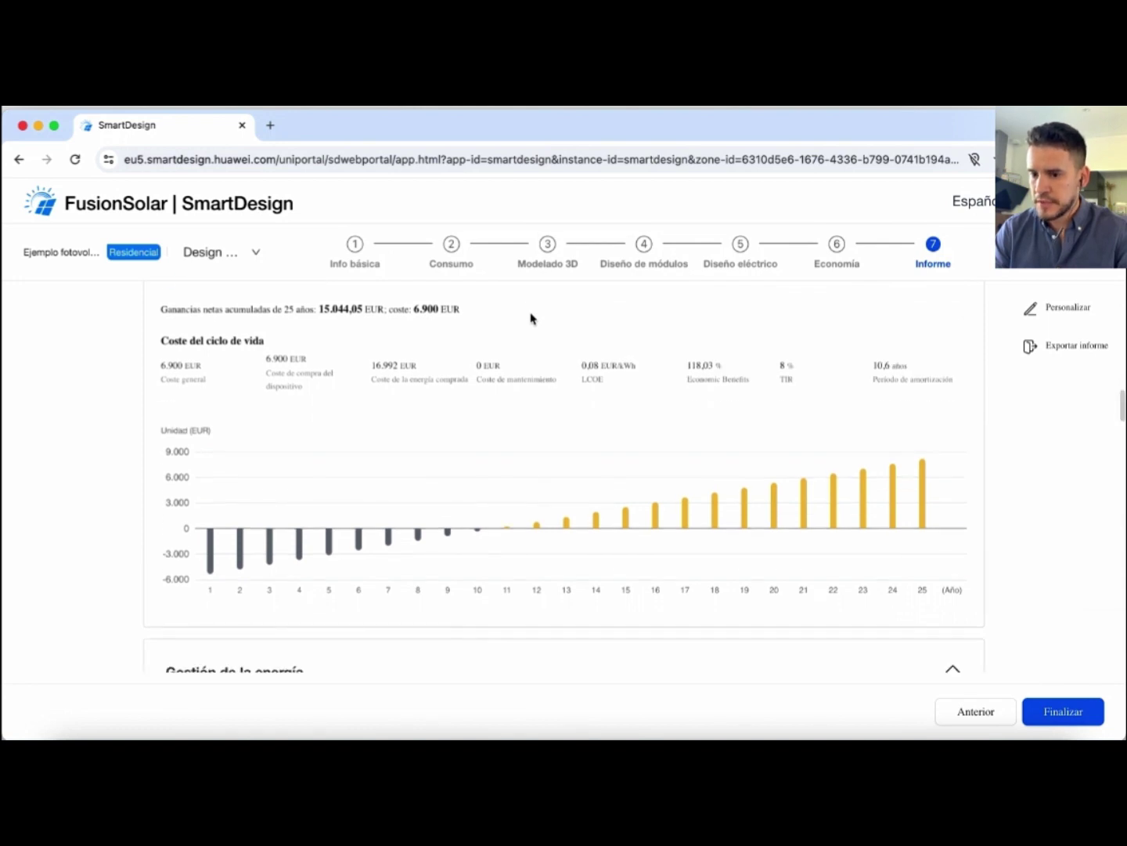
scroll(531, 319, up, 2)
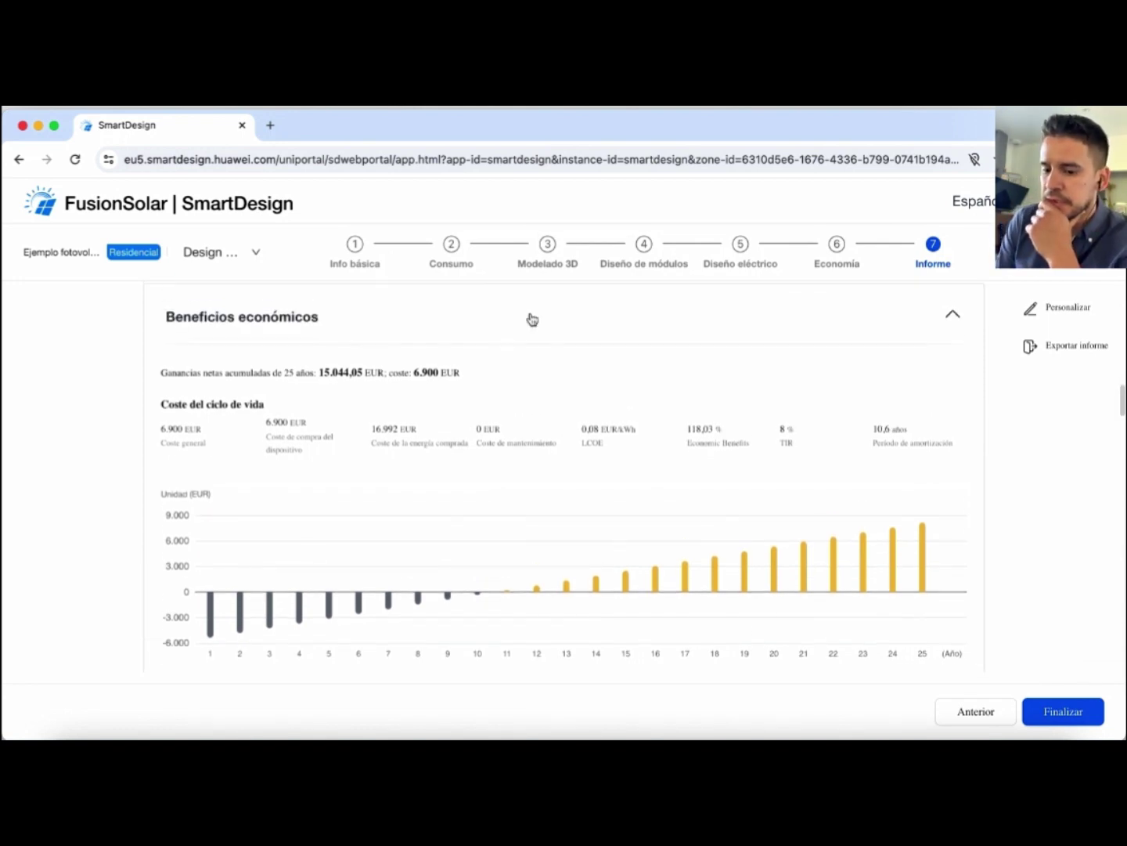
scroll(532, 319, down, 8)
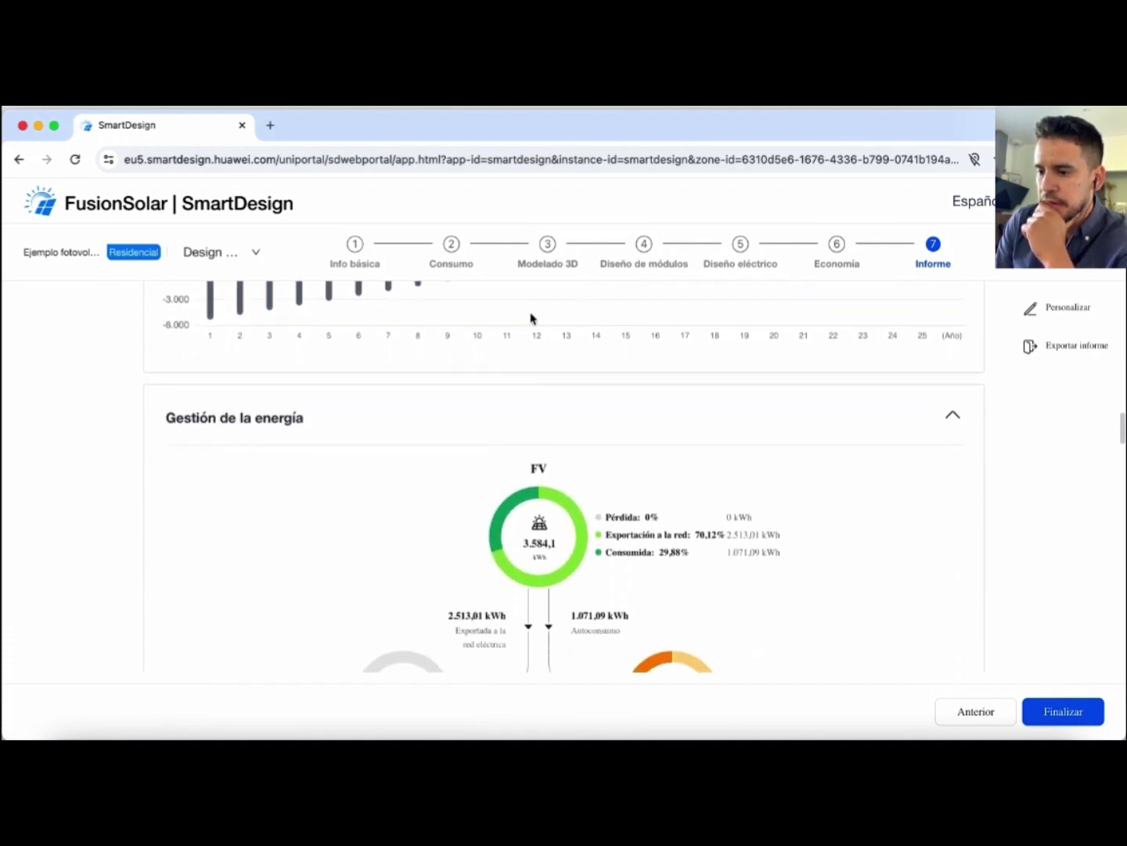
scroll(531, 319, up, 4)
scroll(531, 318, up, 4)
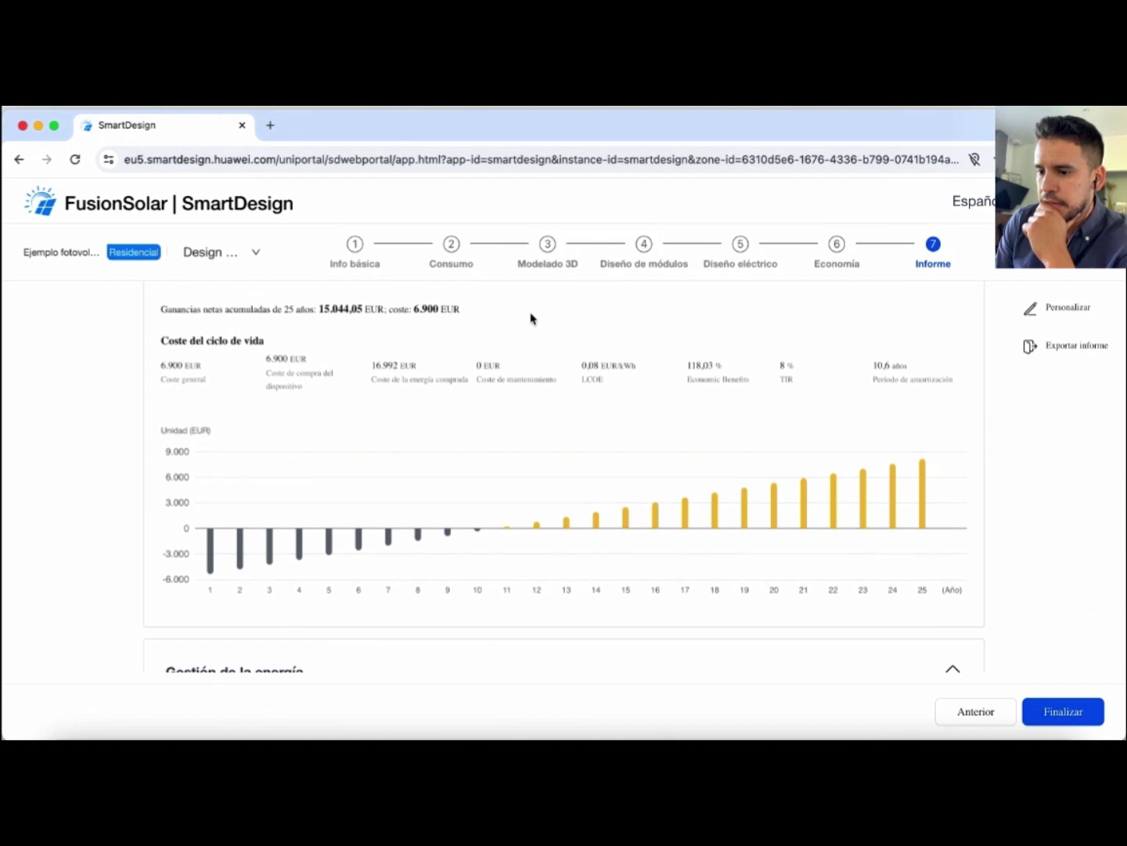
scroll(532, 318, down, 1)
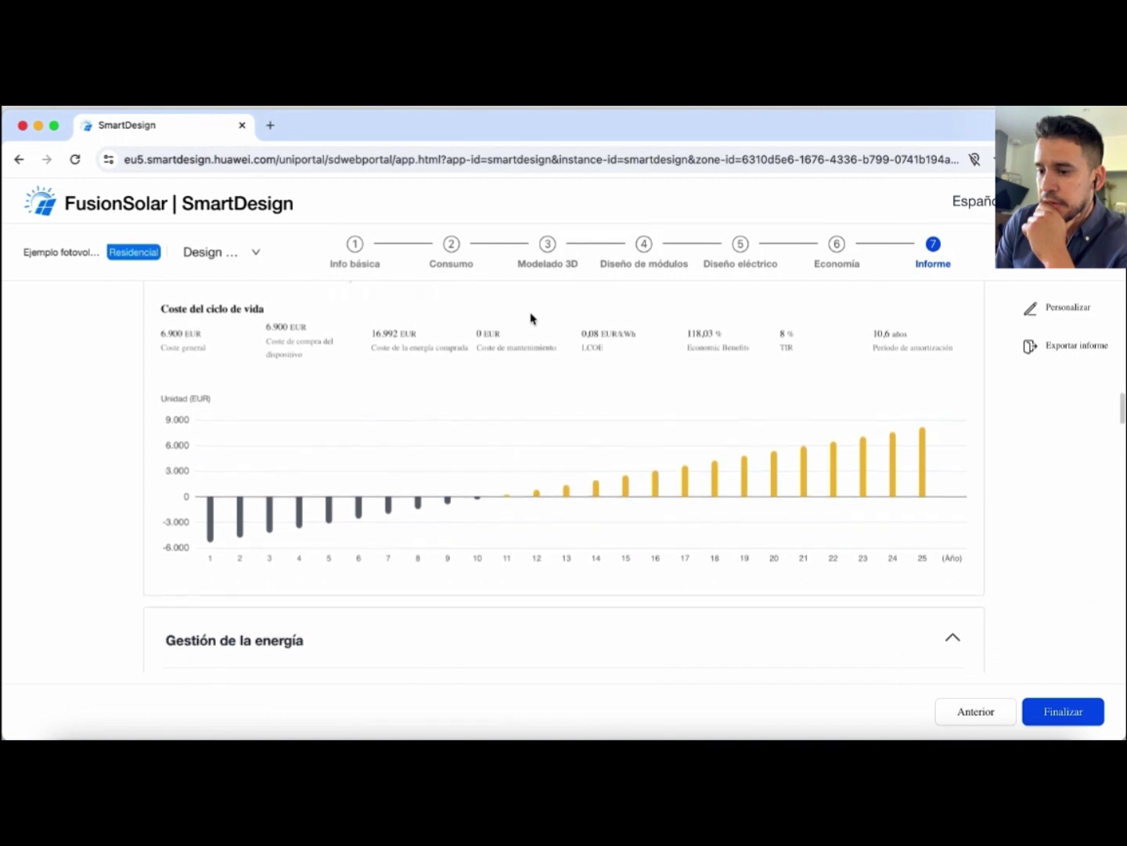
scroll(531, 318, down, 2)
scroll(531, 318, up, 3)
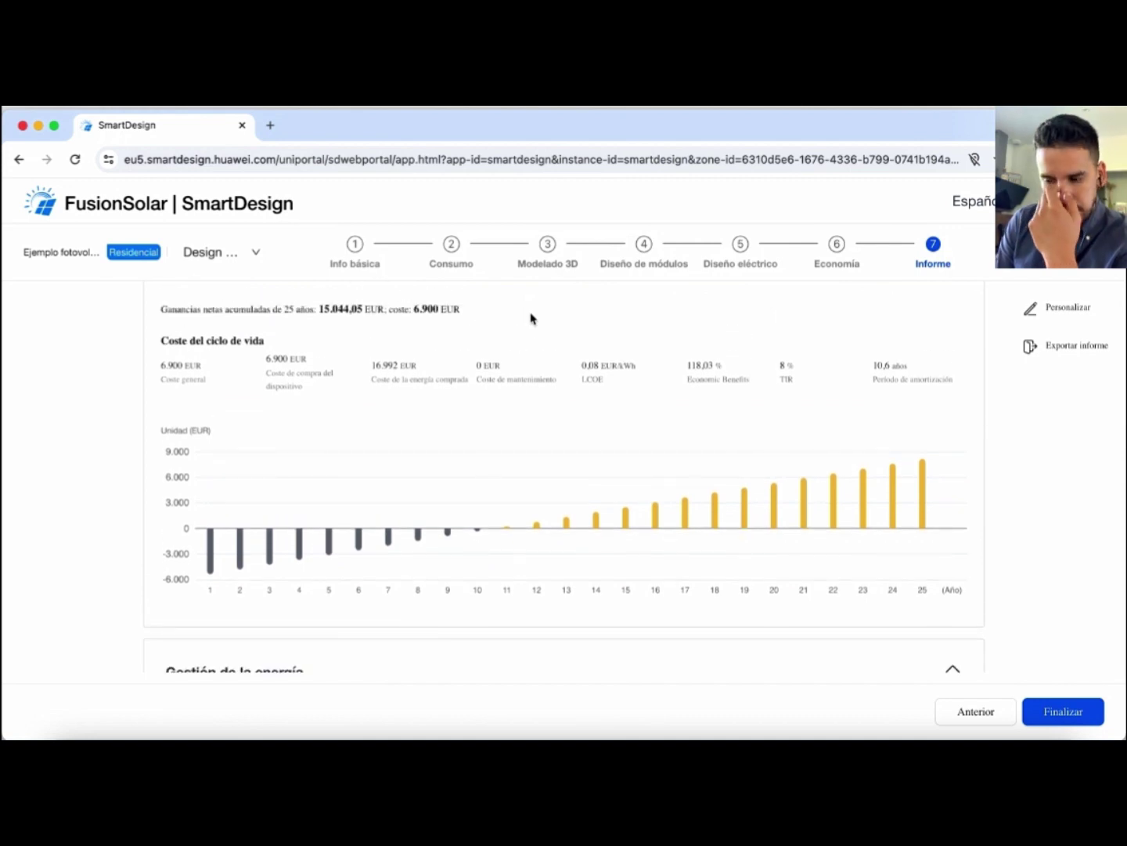
scroll(531, 317, down, 1)
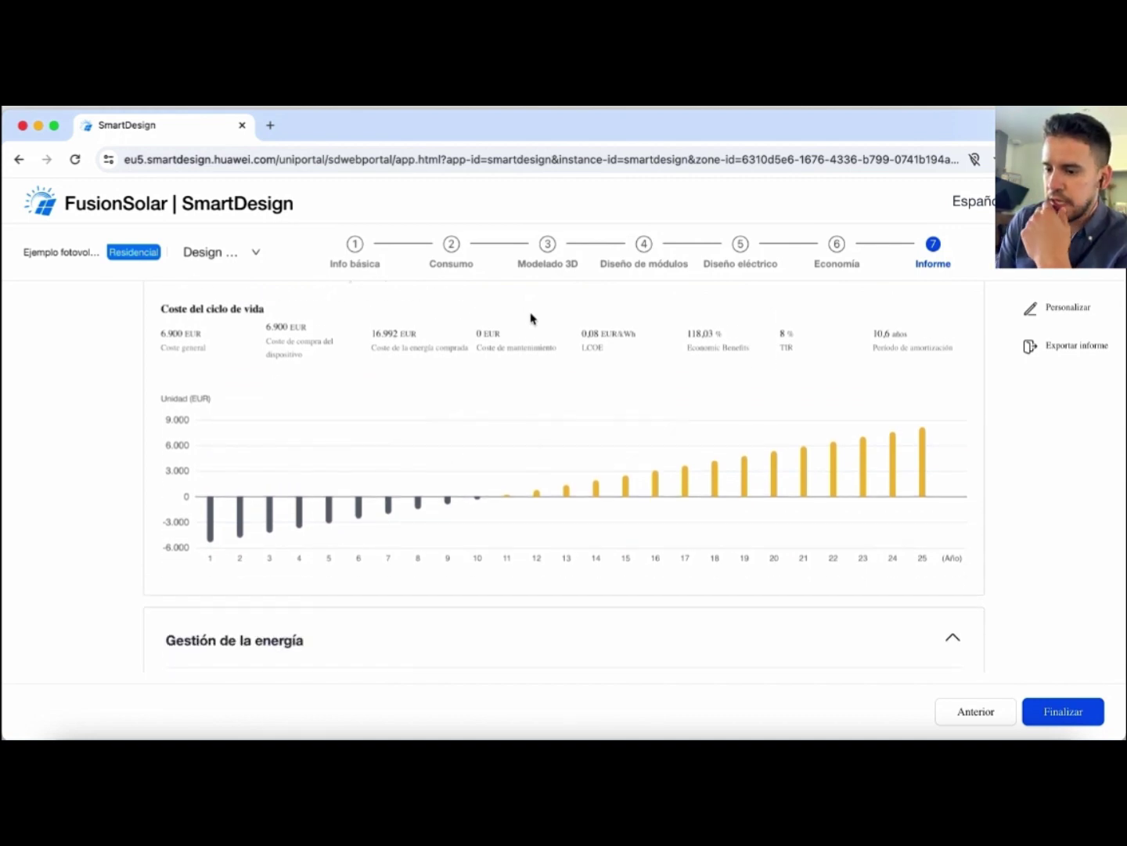
scroll(531, 317, down, 1)
Examine the energy management flow between PV, grid and consumption, and the monthly energy consumption chart
scroll(531, 317, down, 7)
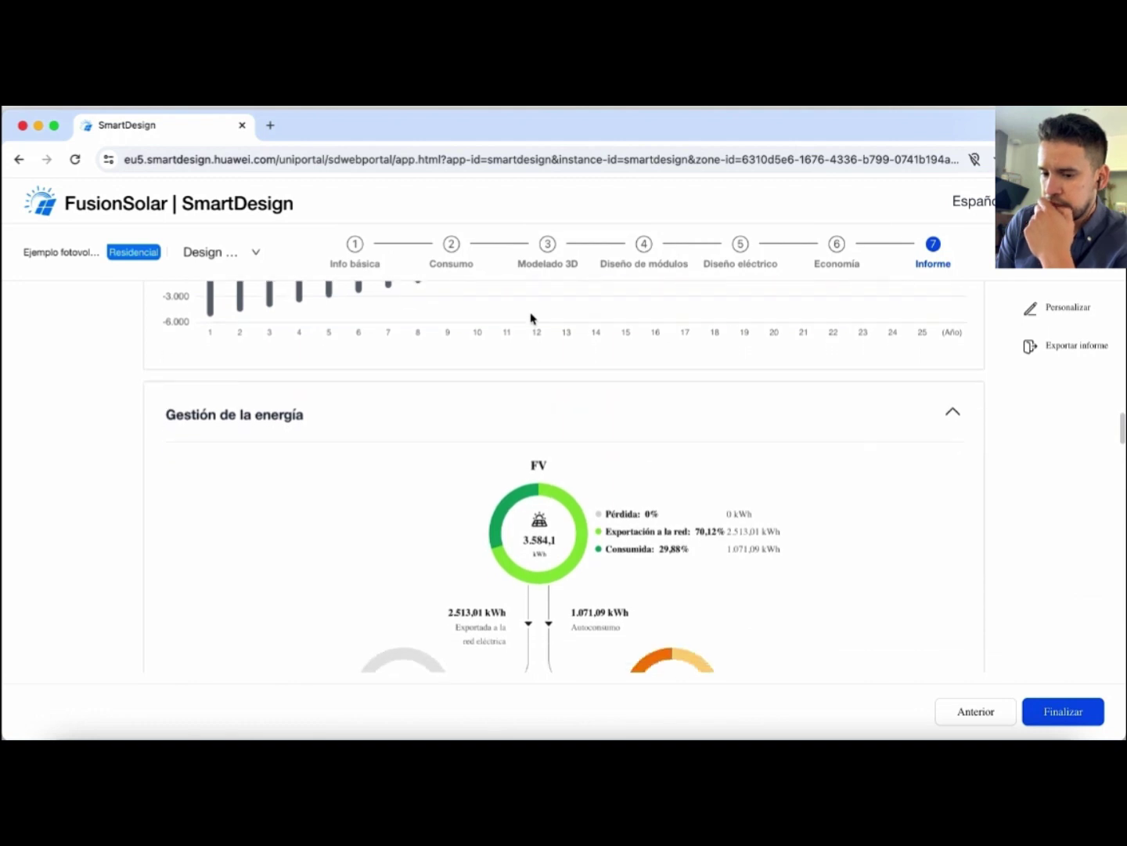
scroll(531, 318, down, 5)
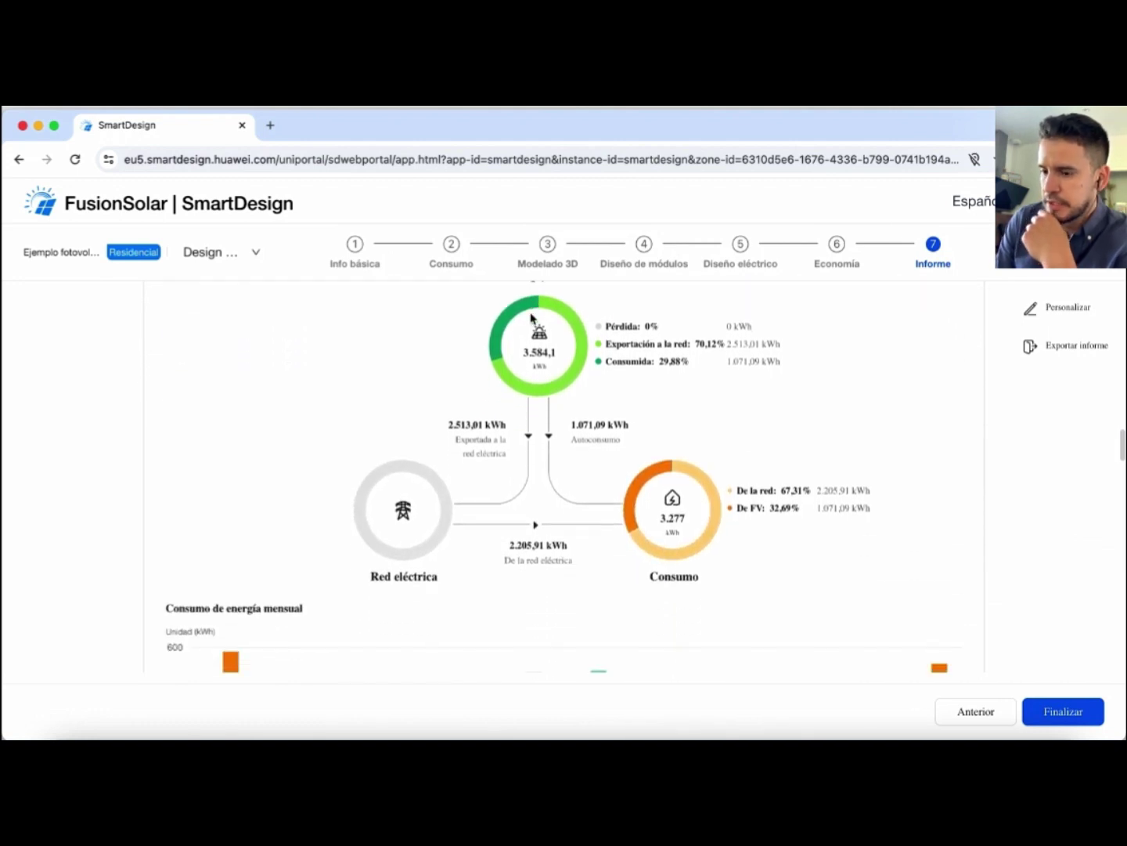
scroll(531, 318, up, 3)
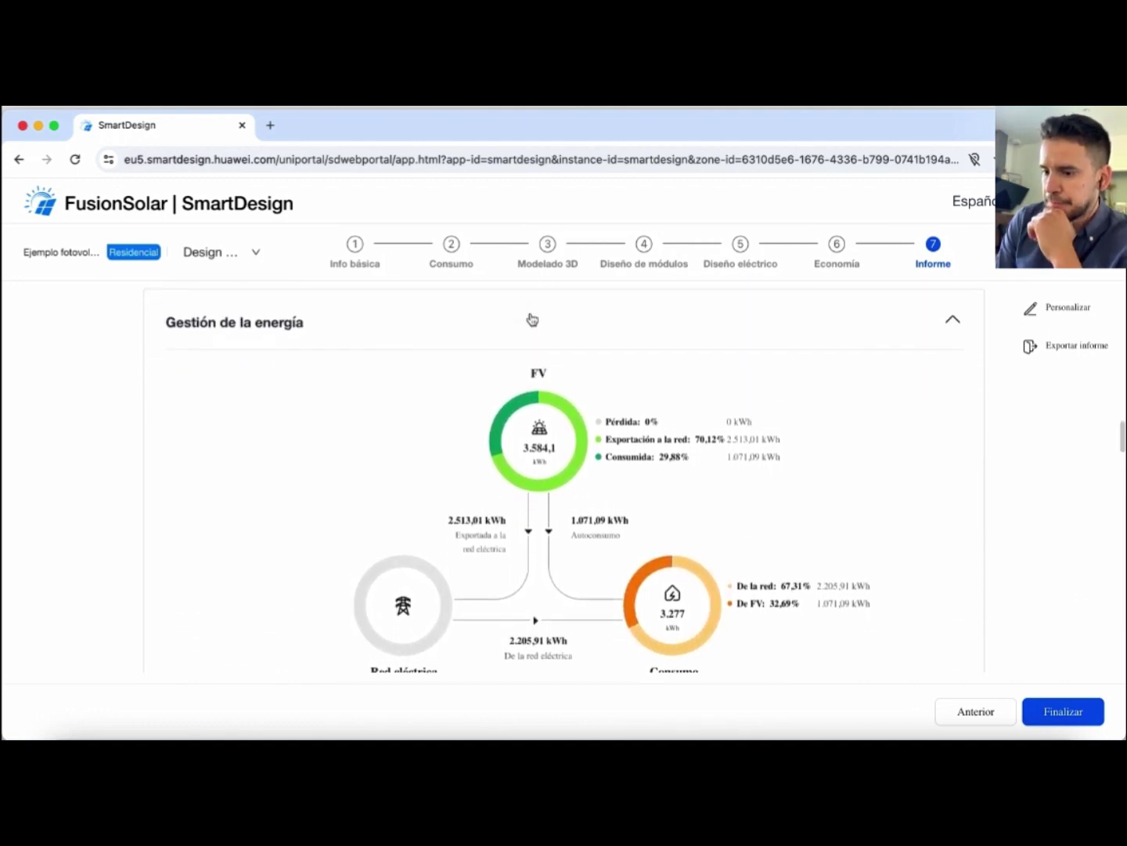
scroll(532, 318, down, 1)
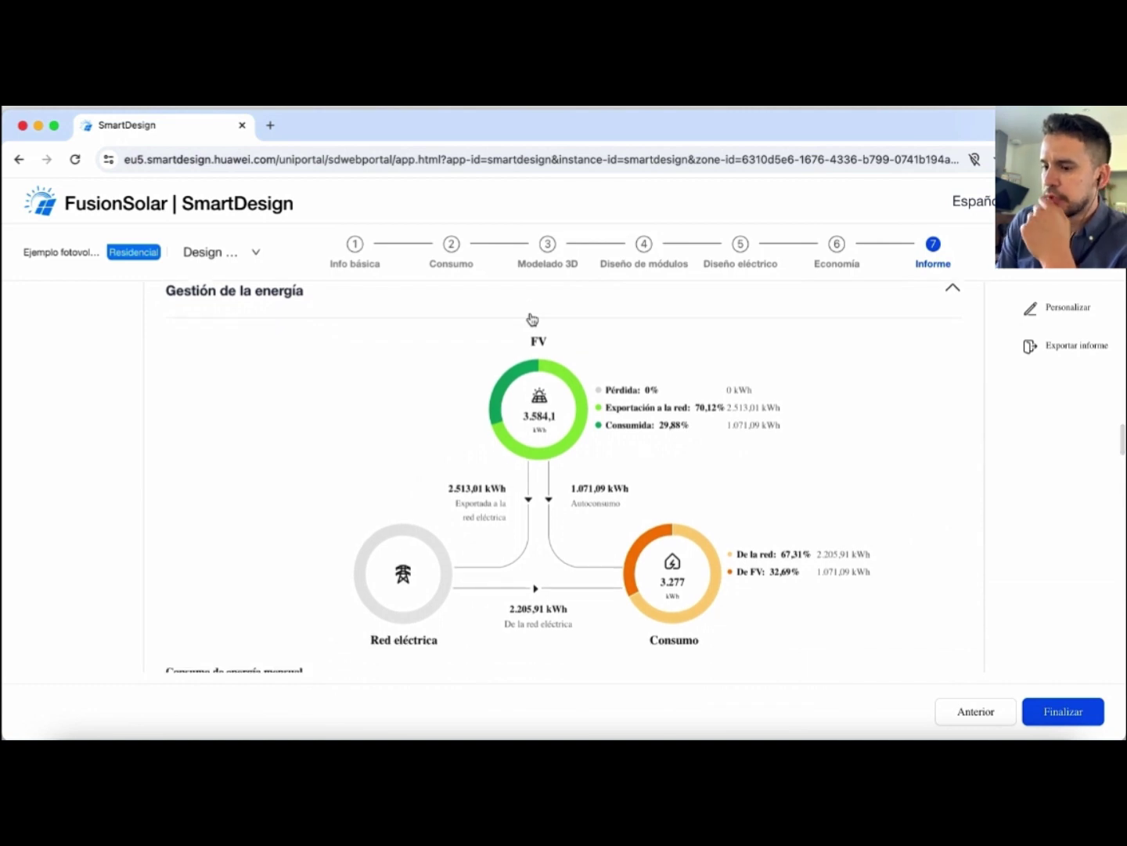
scroll(532, 318, down, 1)
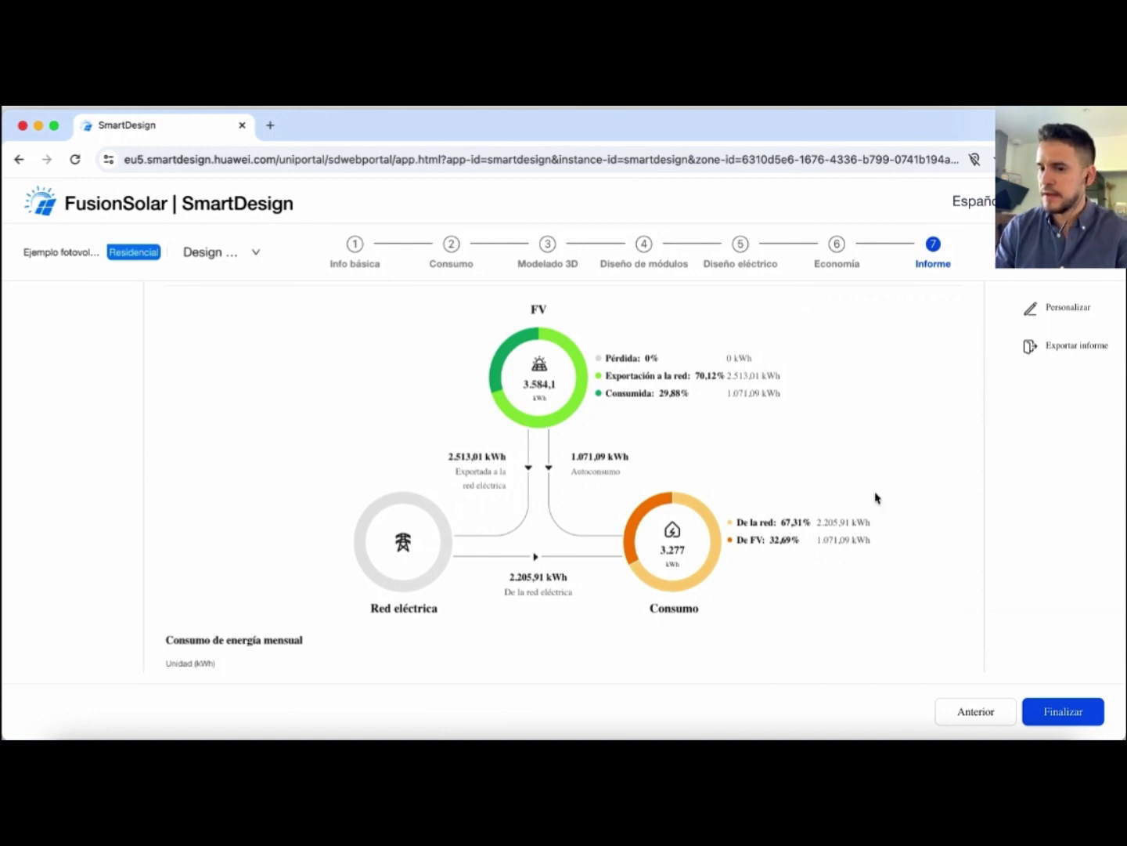
scroll(876, 498, down, 5)
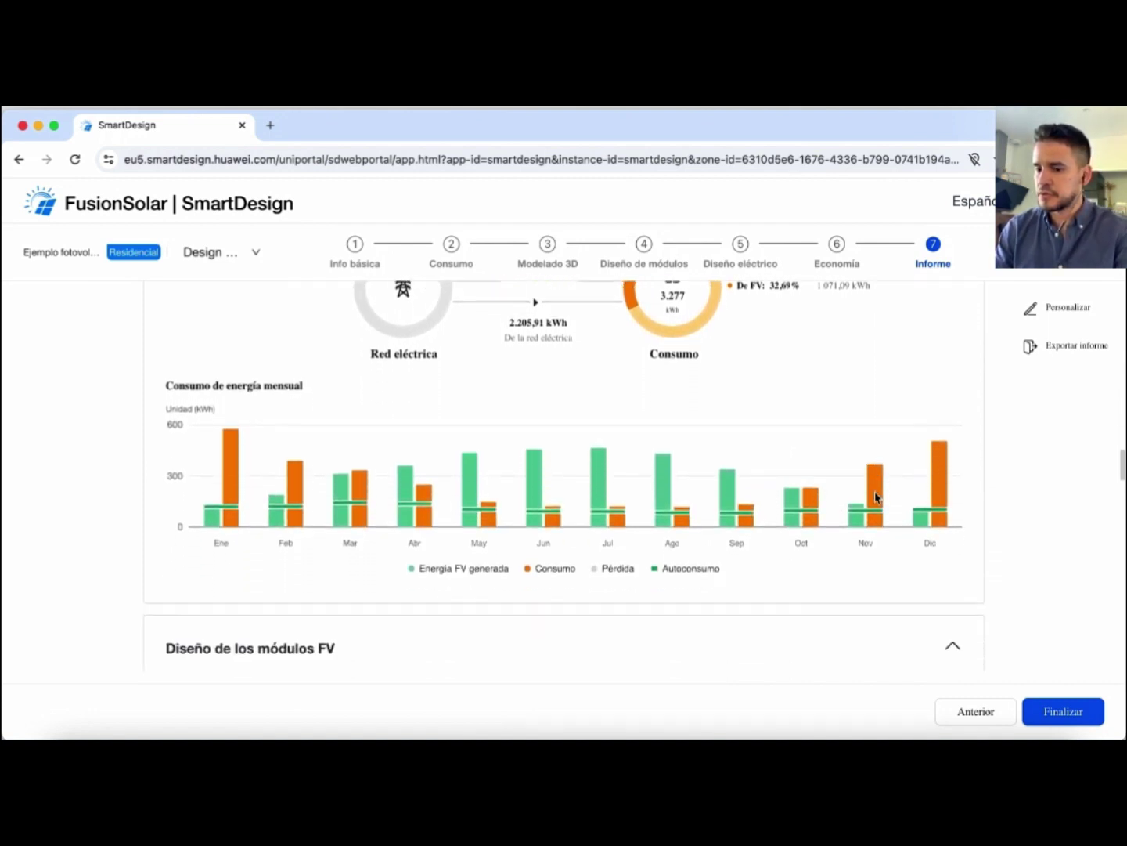
Review the module layout, electrical wiring and system loss diagram through to the report's environmental benefits and simulation parameters
scroll(876, 497, down, 4)
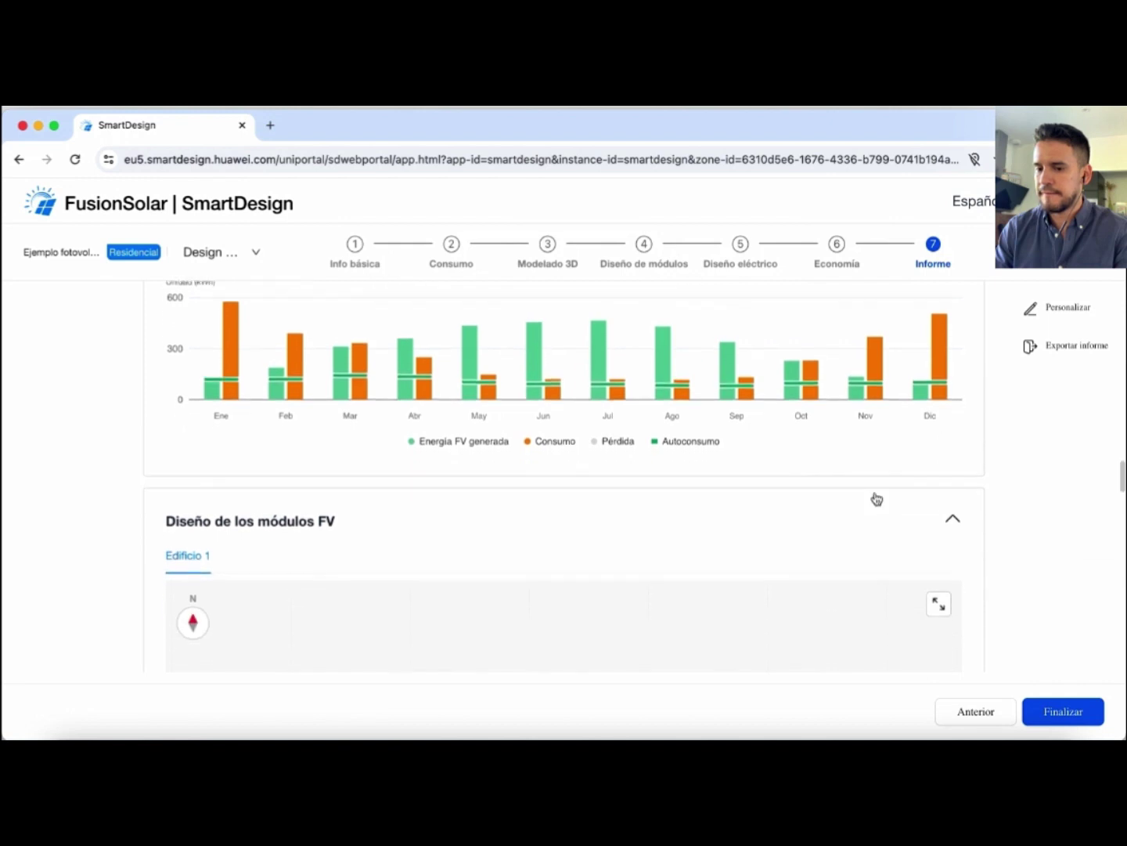
scroll(879, 496, down, 5)
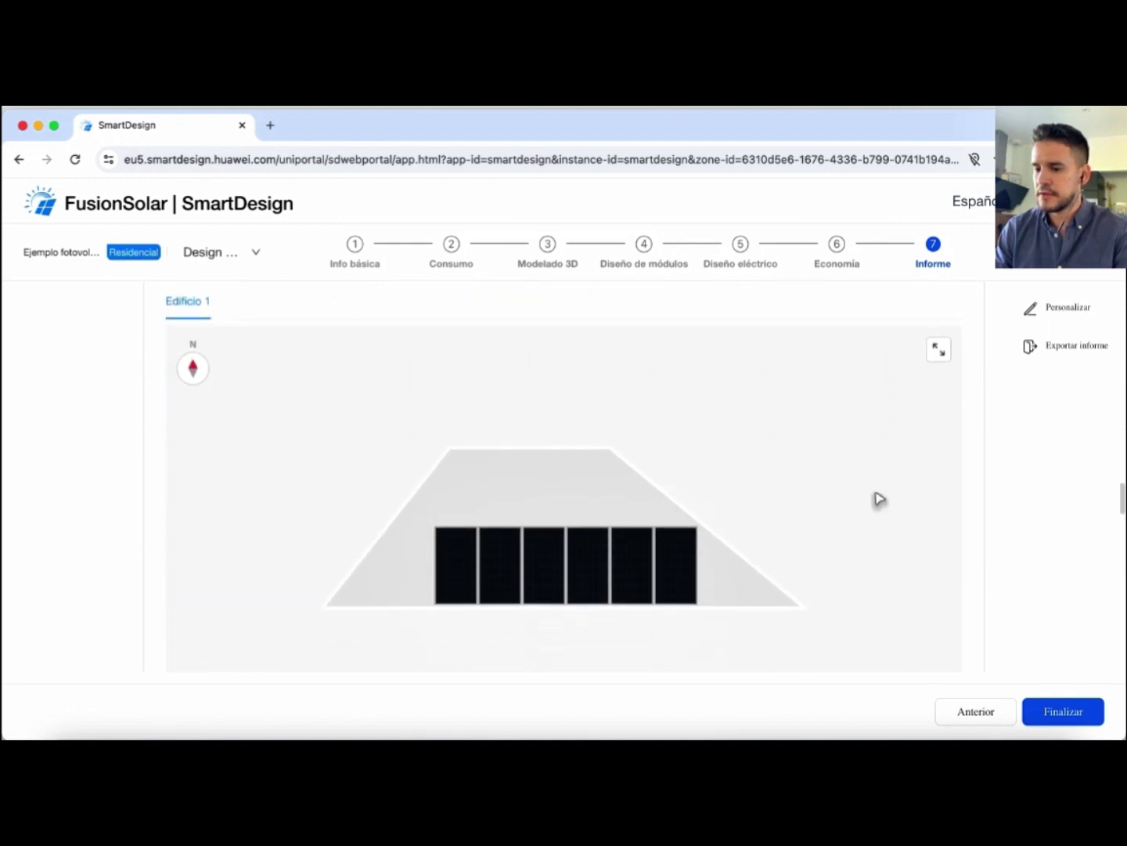
scroll(876, 496, down, 4)
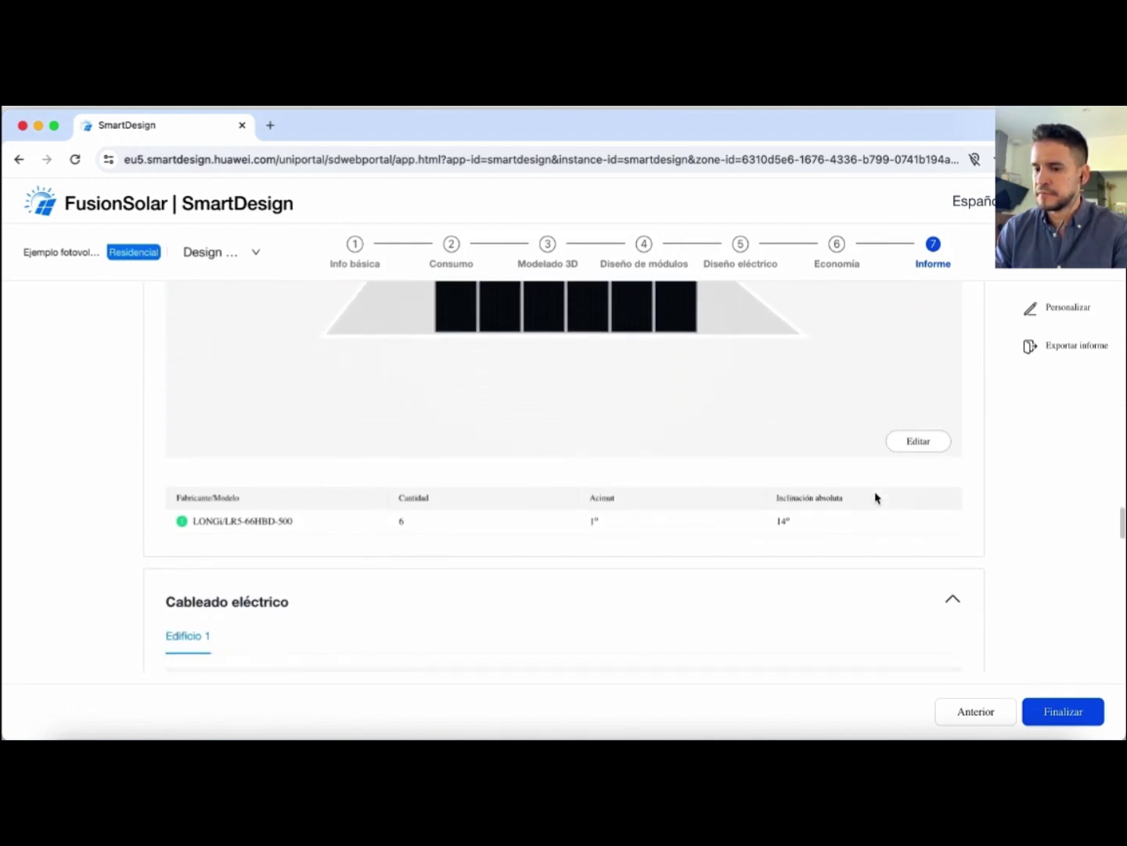
scroll(876, 497, down, 5)
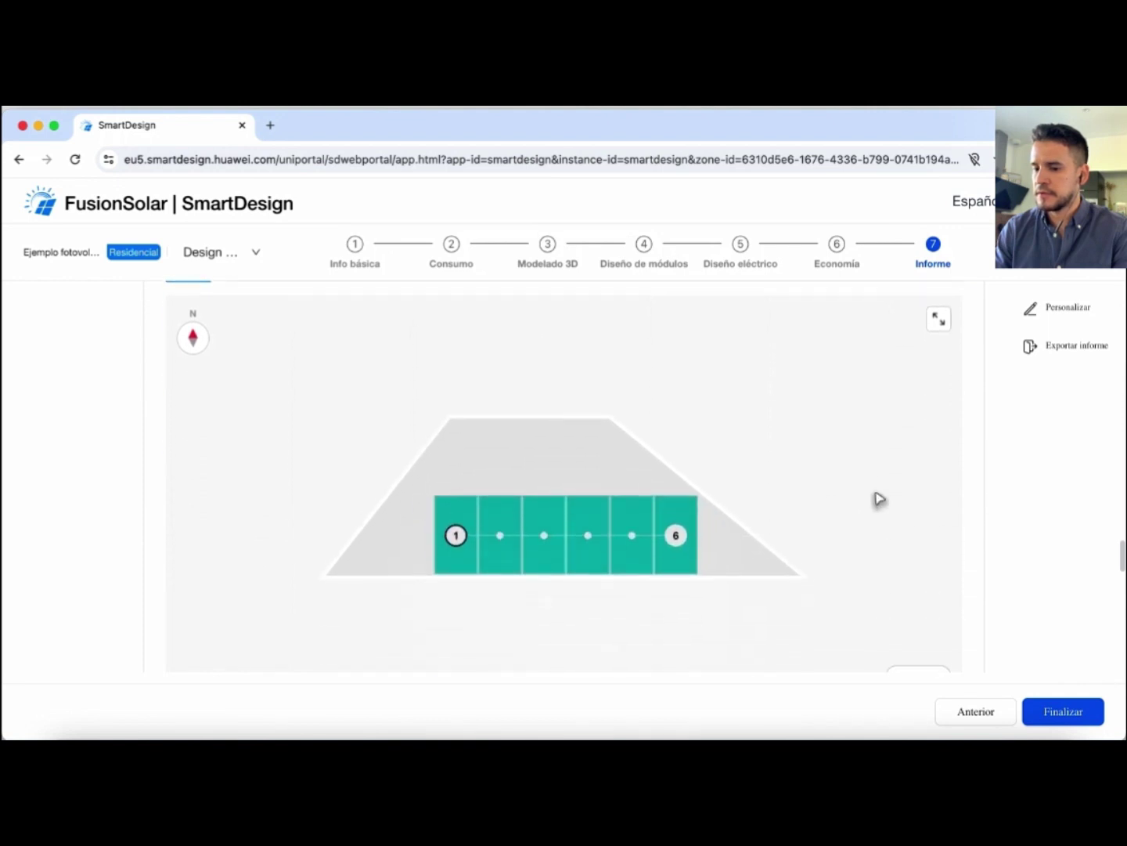
scroll(878, 499, down, 6)
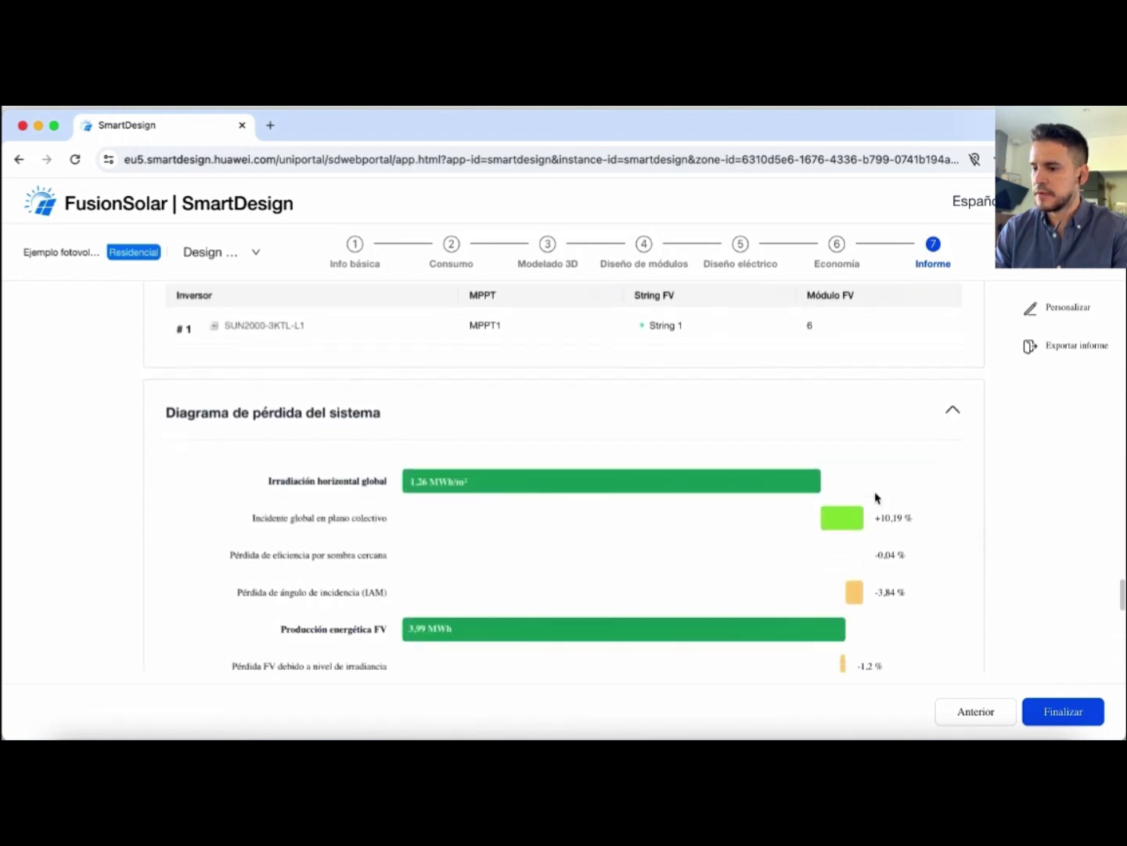
scroll(877, 497, down, 1)
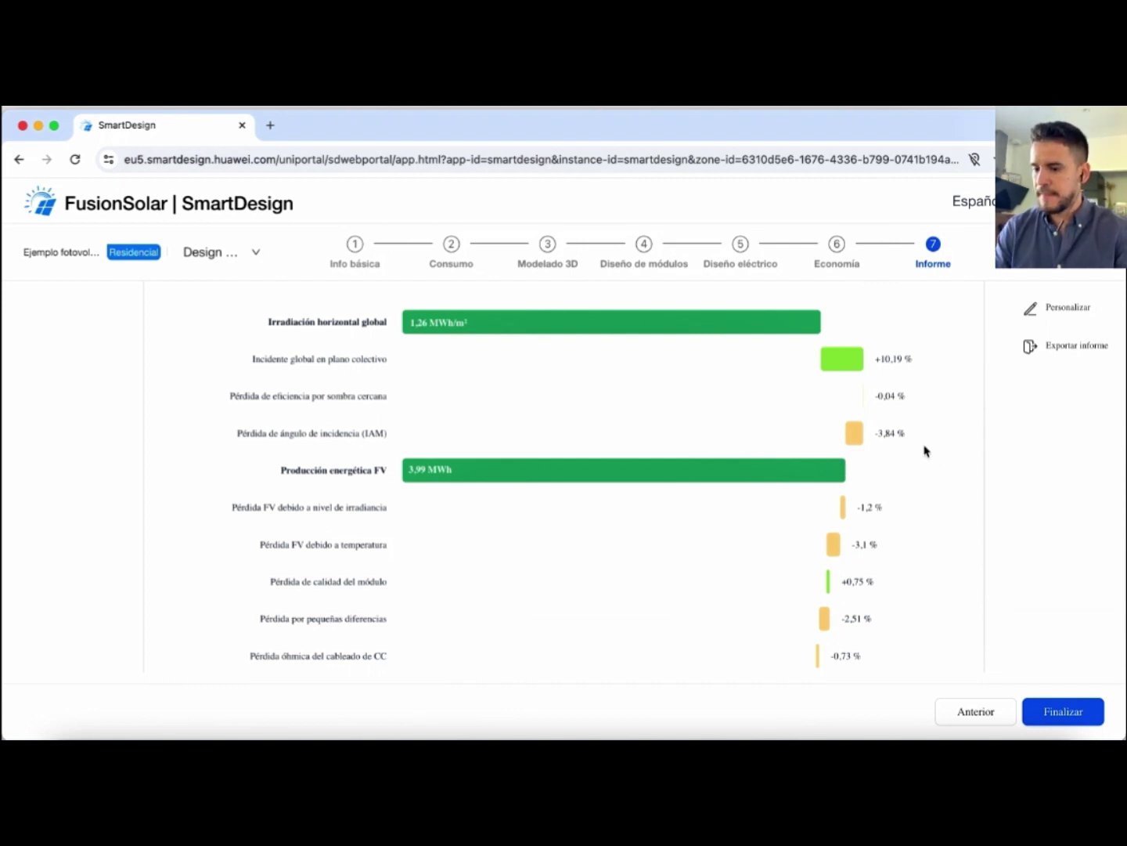
scroll(925, 451, down, 3)
scroll(926, 451, down, 4)
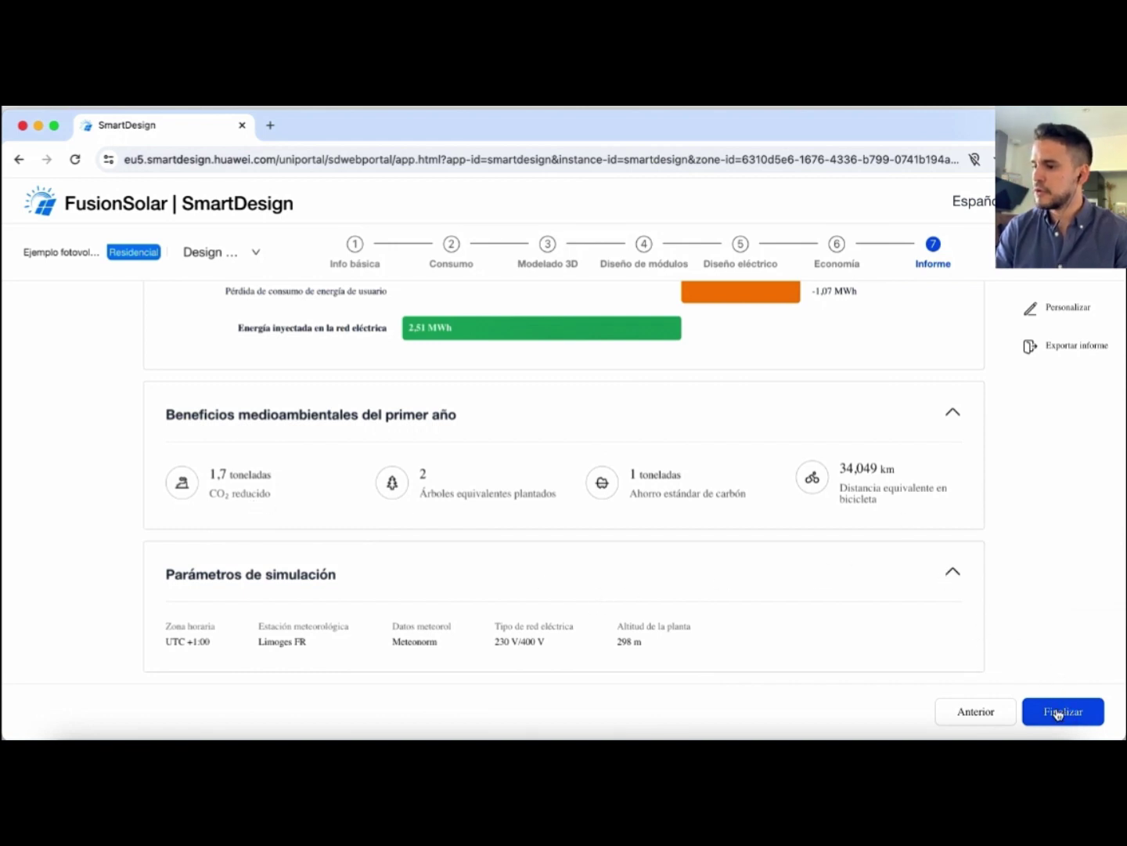
Export the project report and open the downloaded PDF at its cover page
click(1067, 346)
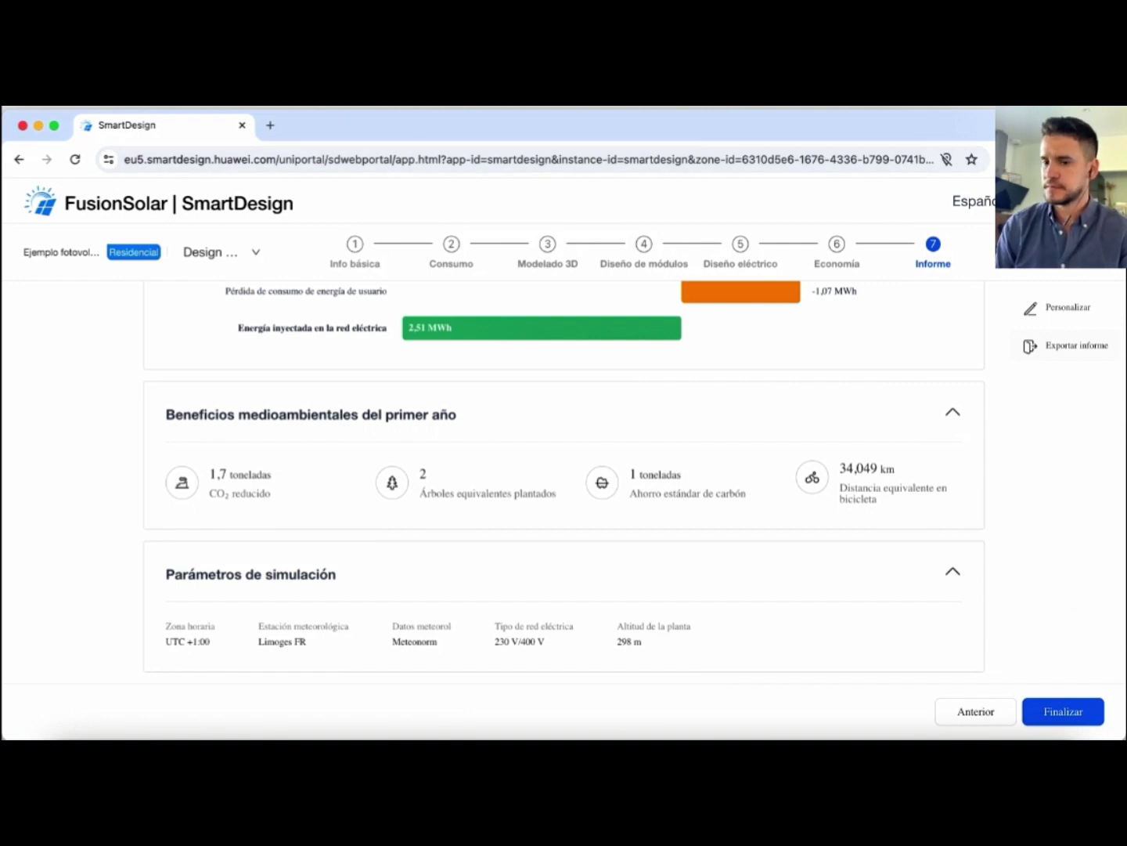
click(947, 159)
click(927, 235)
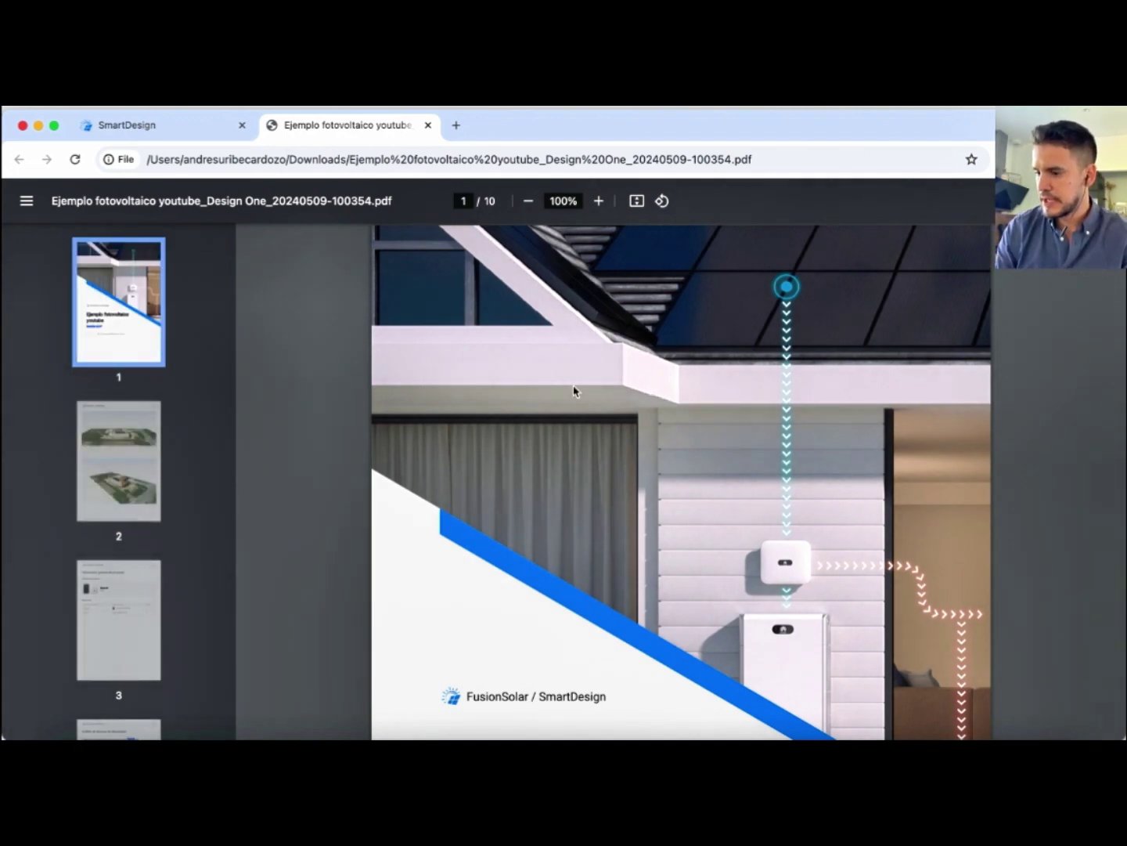
scroll(575, 390, down, 5)
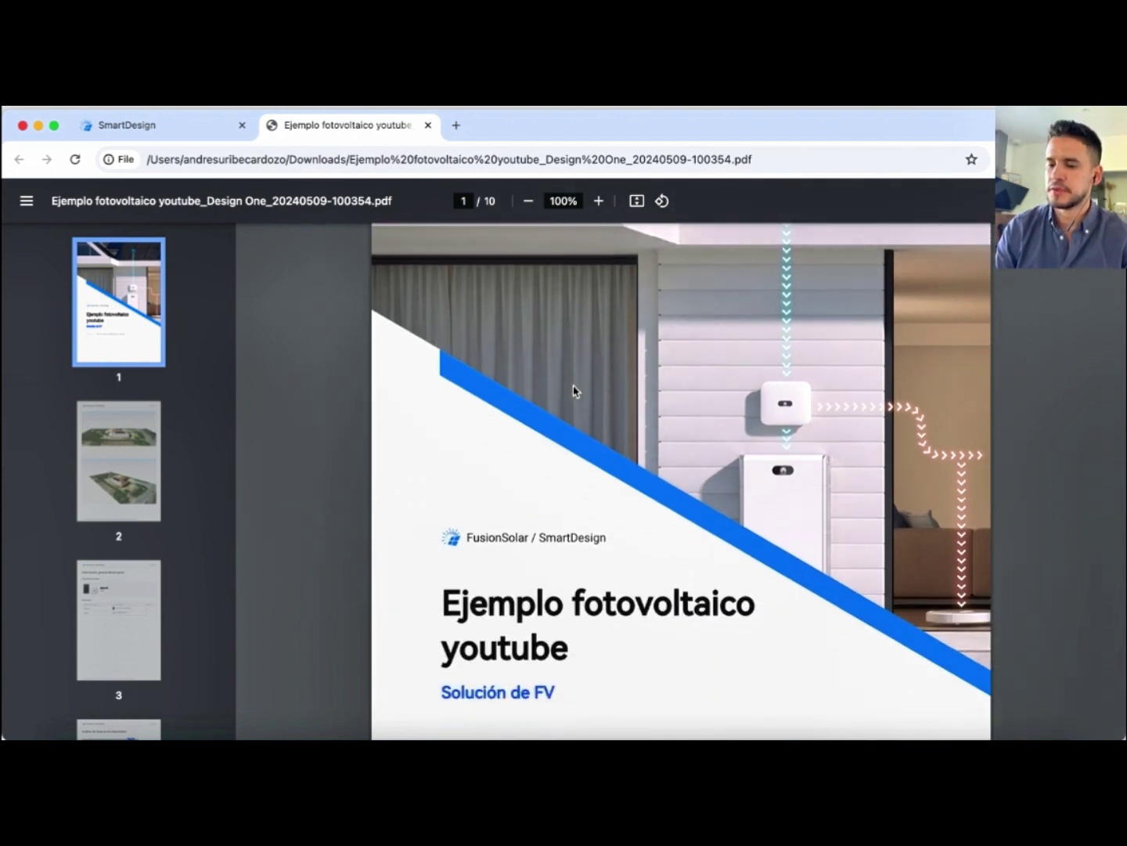
Review the exported PDF from the cover through the 3D house views, system capacity, device list, electricity bill analysis and economic benefits
scroll(574, 391, down, 1)
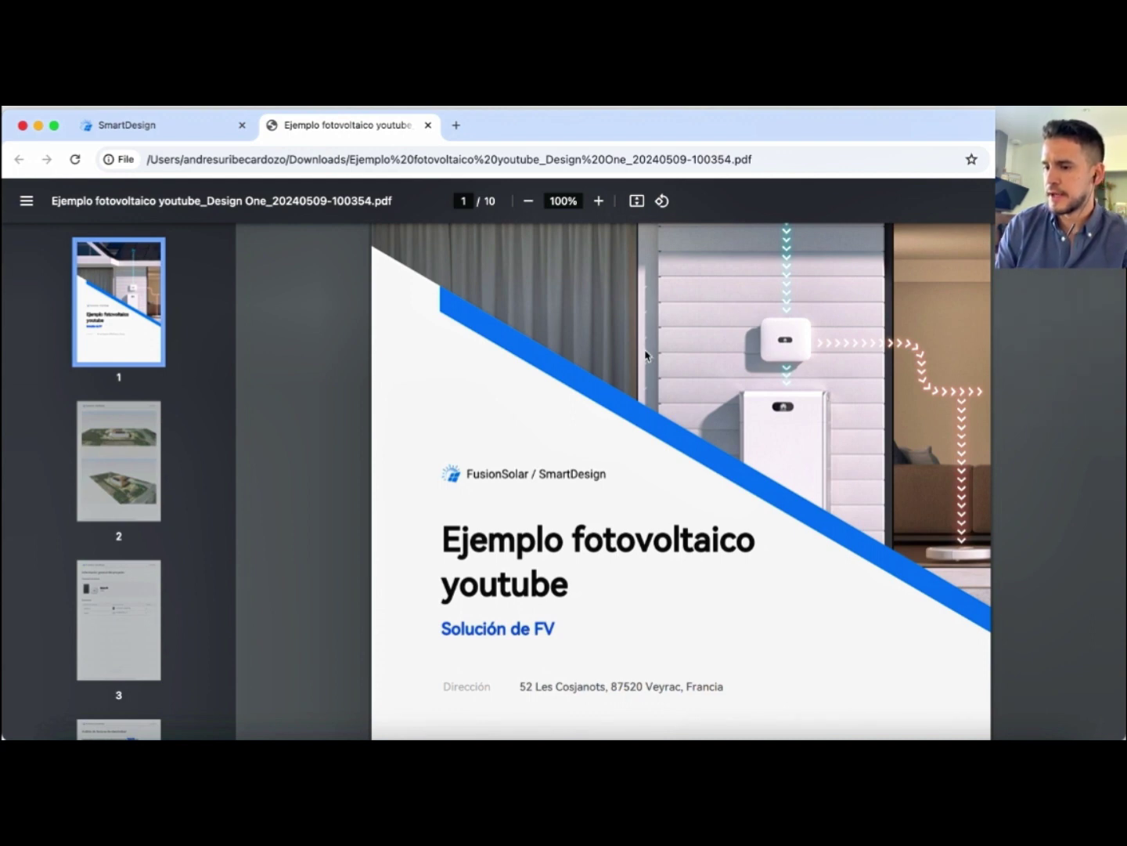
scroll(646, 355, down, 9)
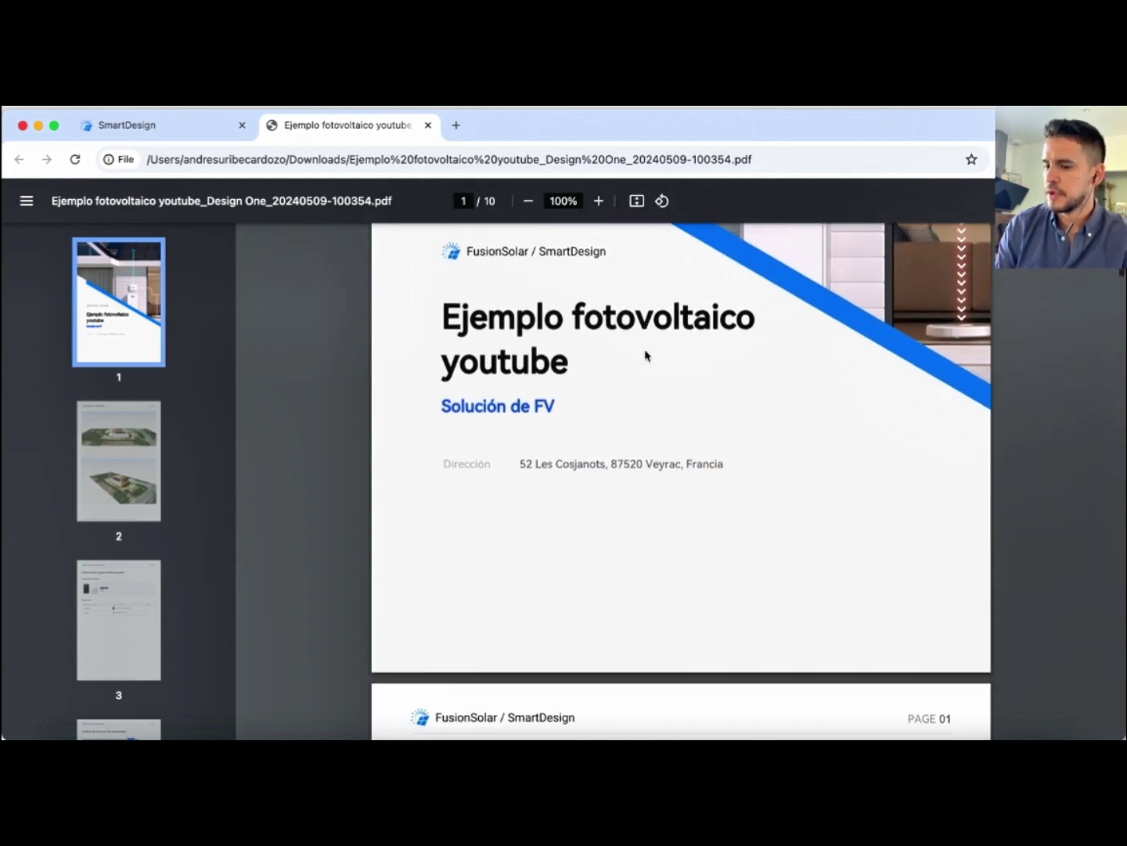
scroll(647, 354, down, 8)
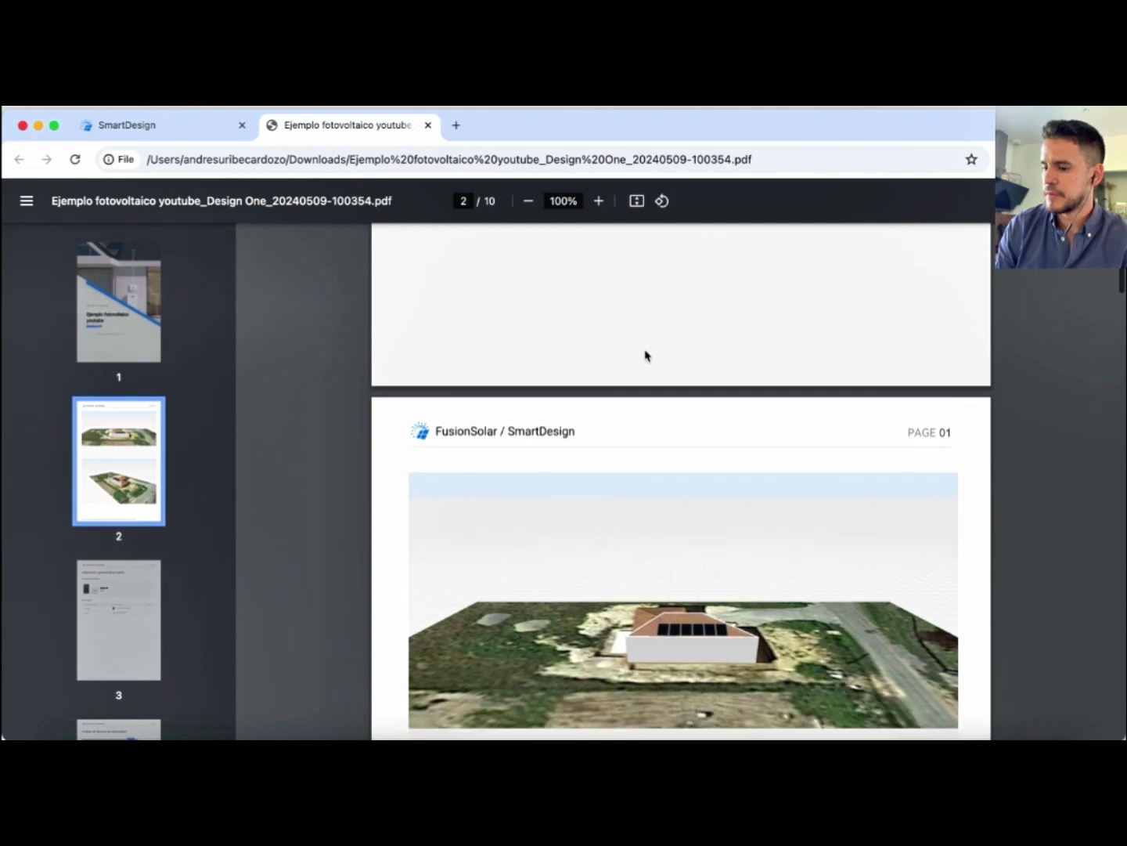
scroll(646, 356, down, 15)
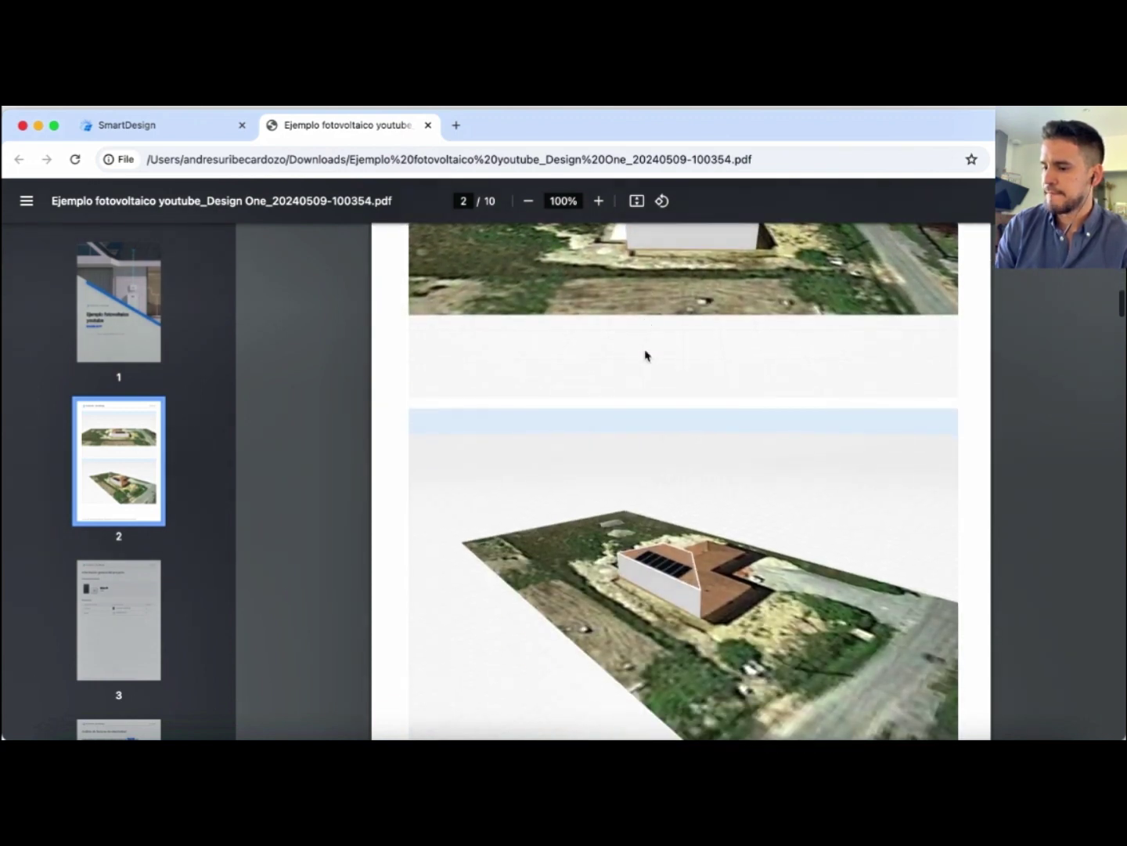
scroll(647, 355, down, 13)
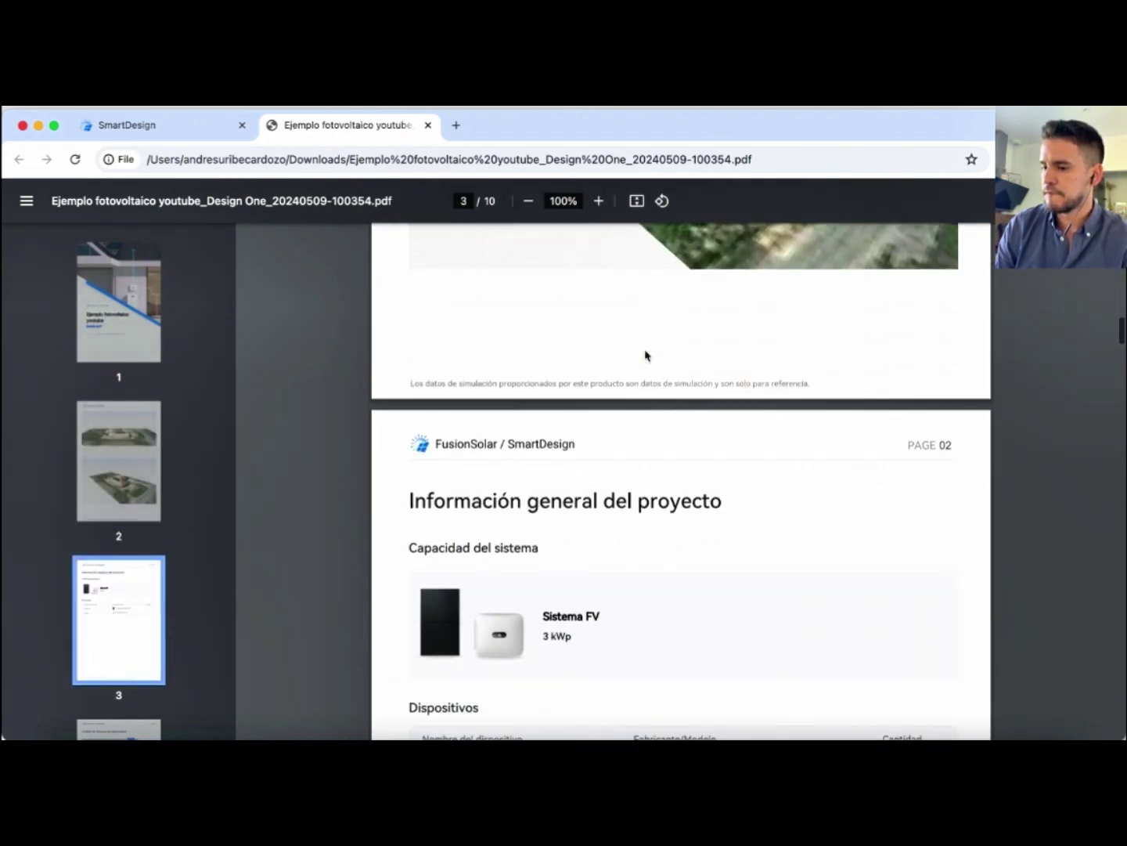
scroll(647, 355, down, 20)
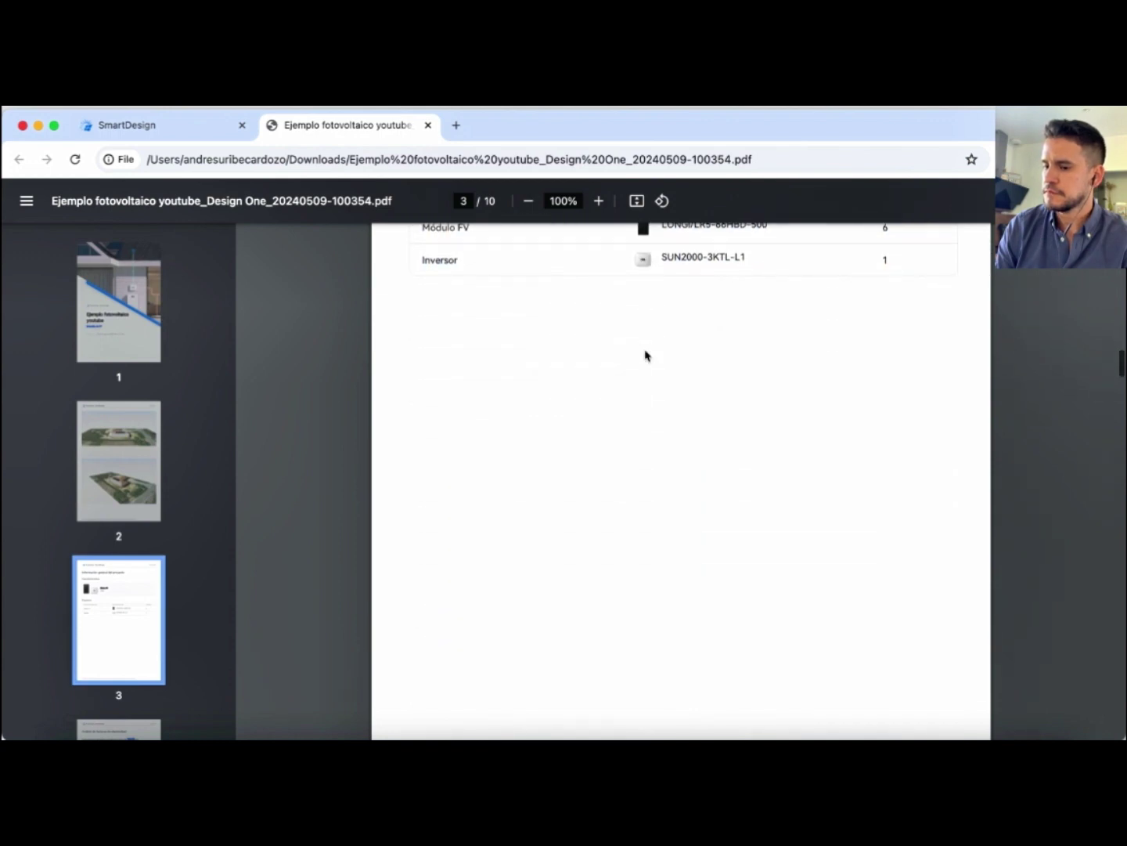
scroll(647, 355, down, 13)
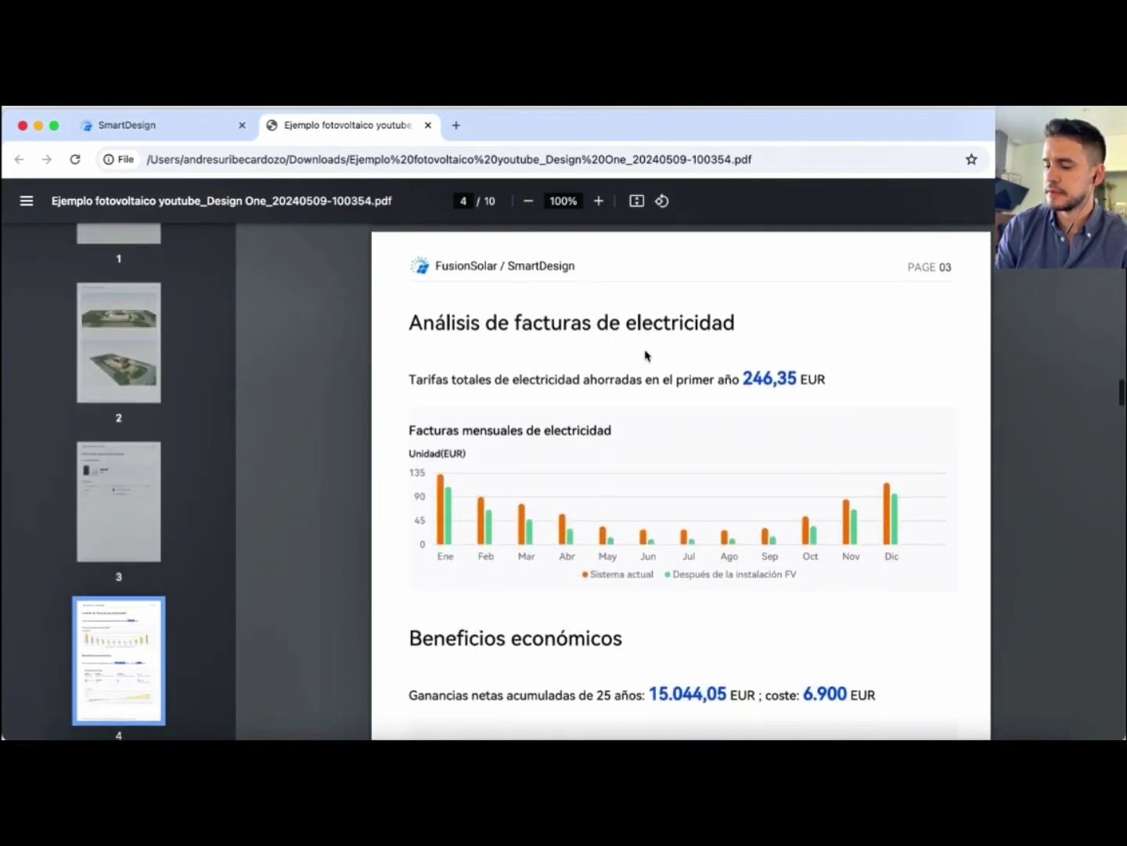
scroll(647, 355, down, 1)
scroll(647, 355, down, 16)
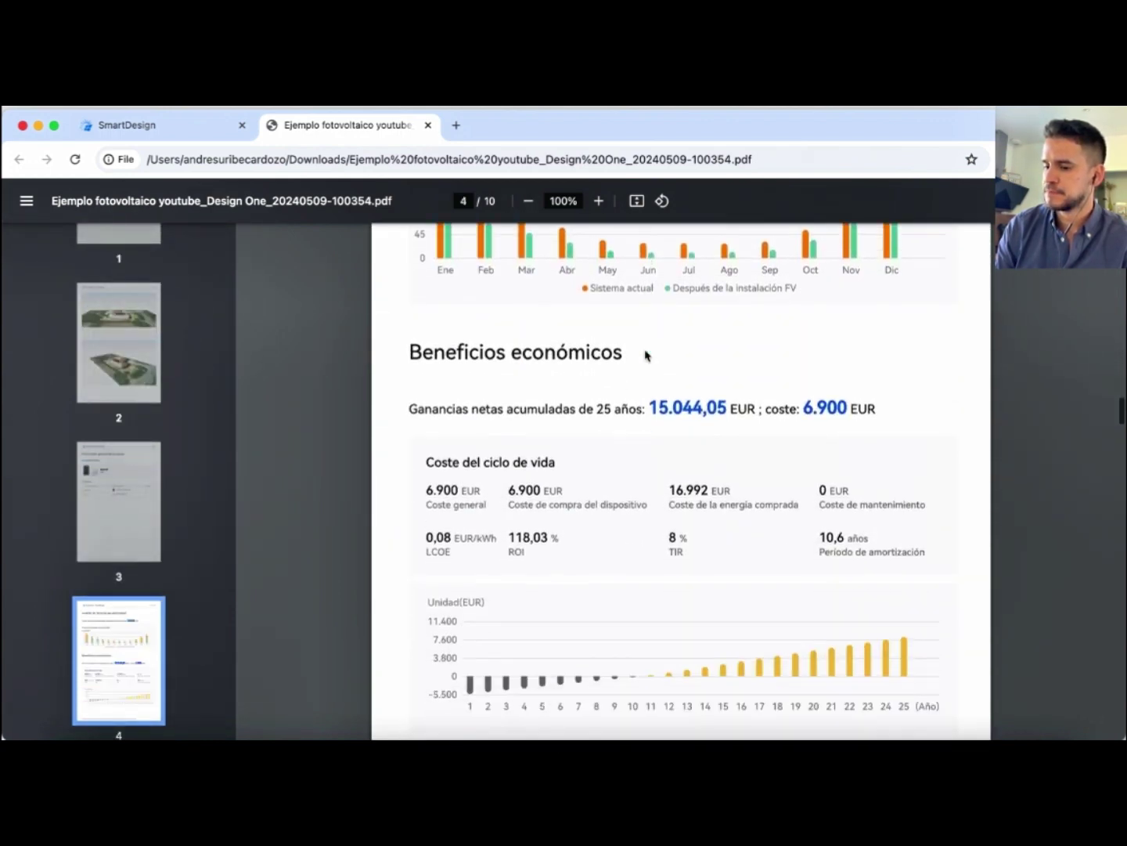
Review the PDF's energy management, module layout, string wiring, system loss diagram, environmental benefits and simulation parameters through the last page
scroll(647, 355, down, 17)
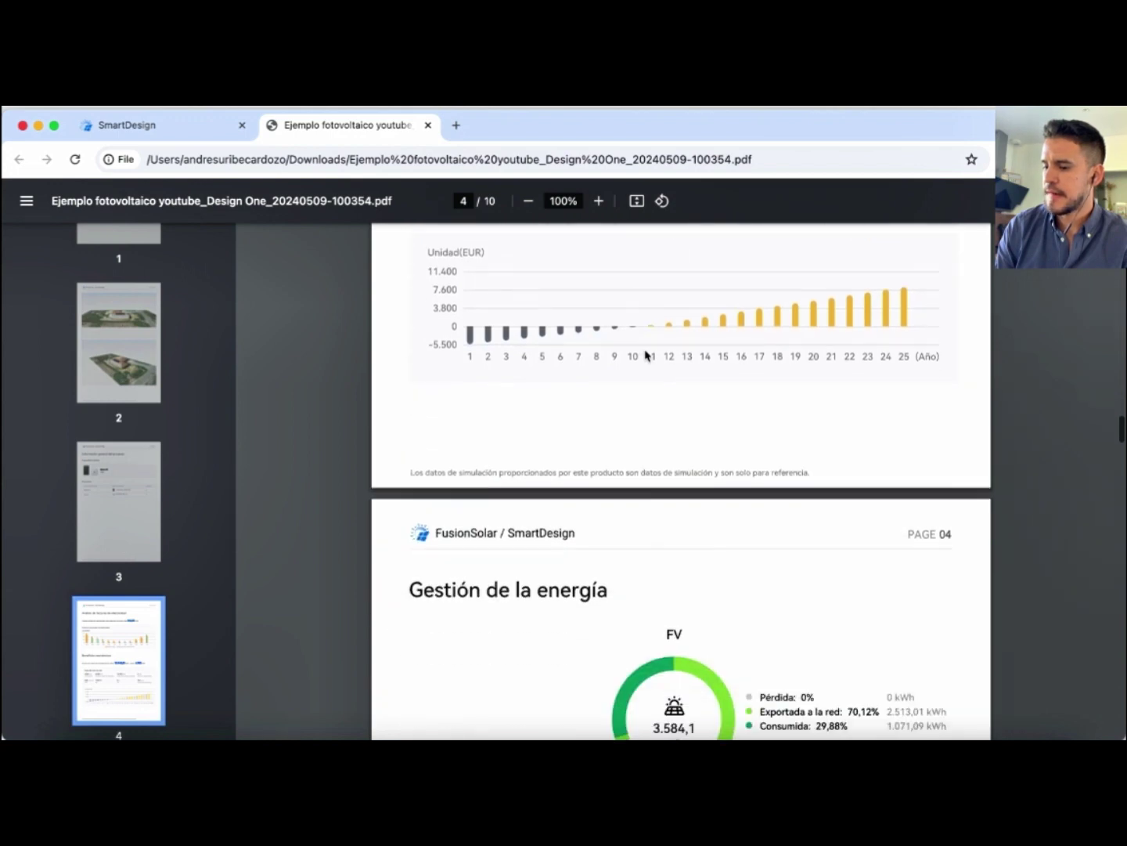
scroll(647, 355, down, 20)
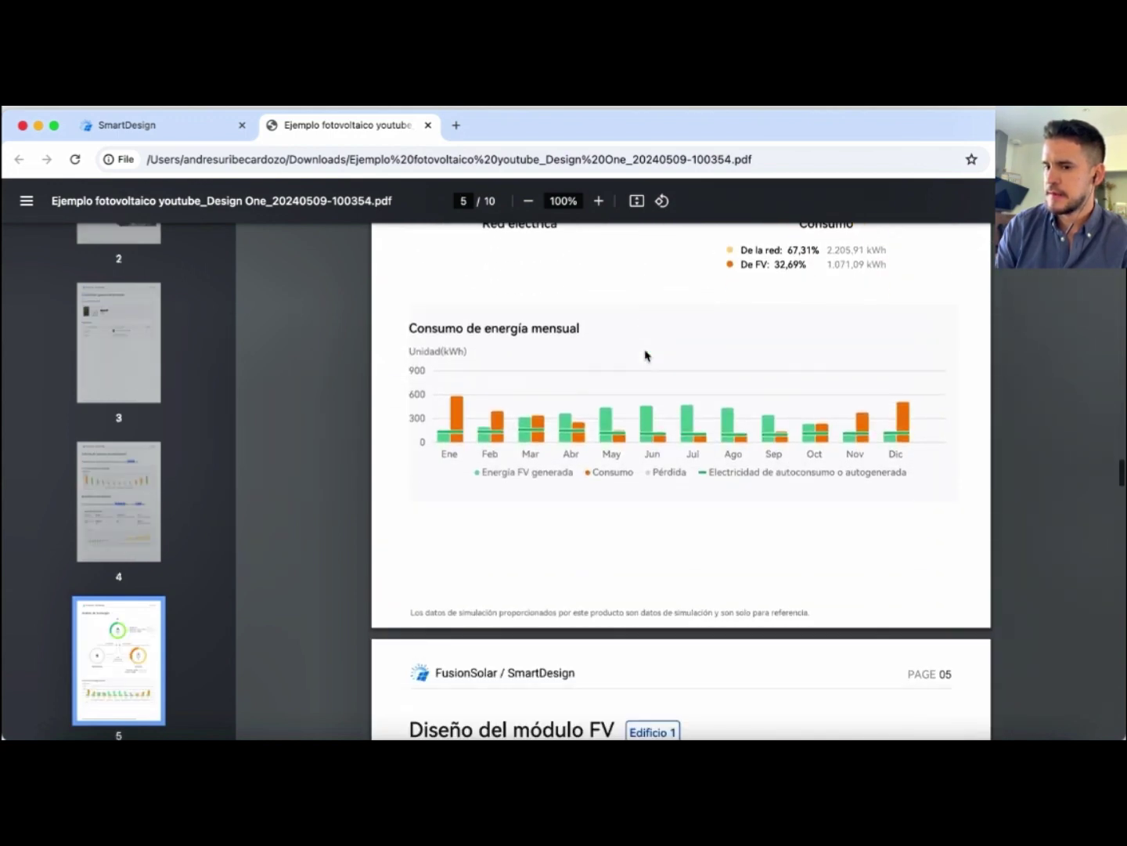
scroll(646, 354, down, 20)
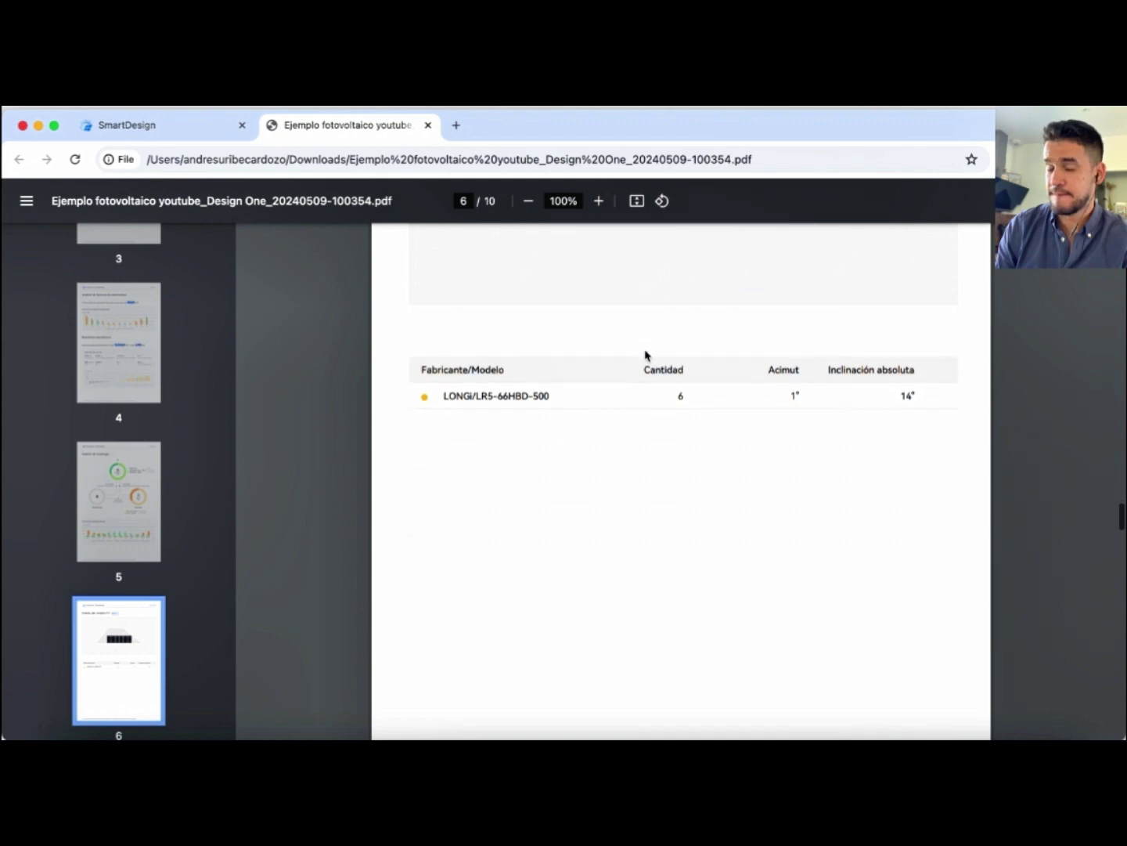
scroll(647, 356, down, 20)
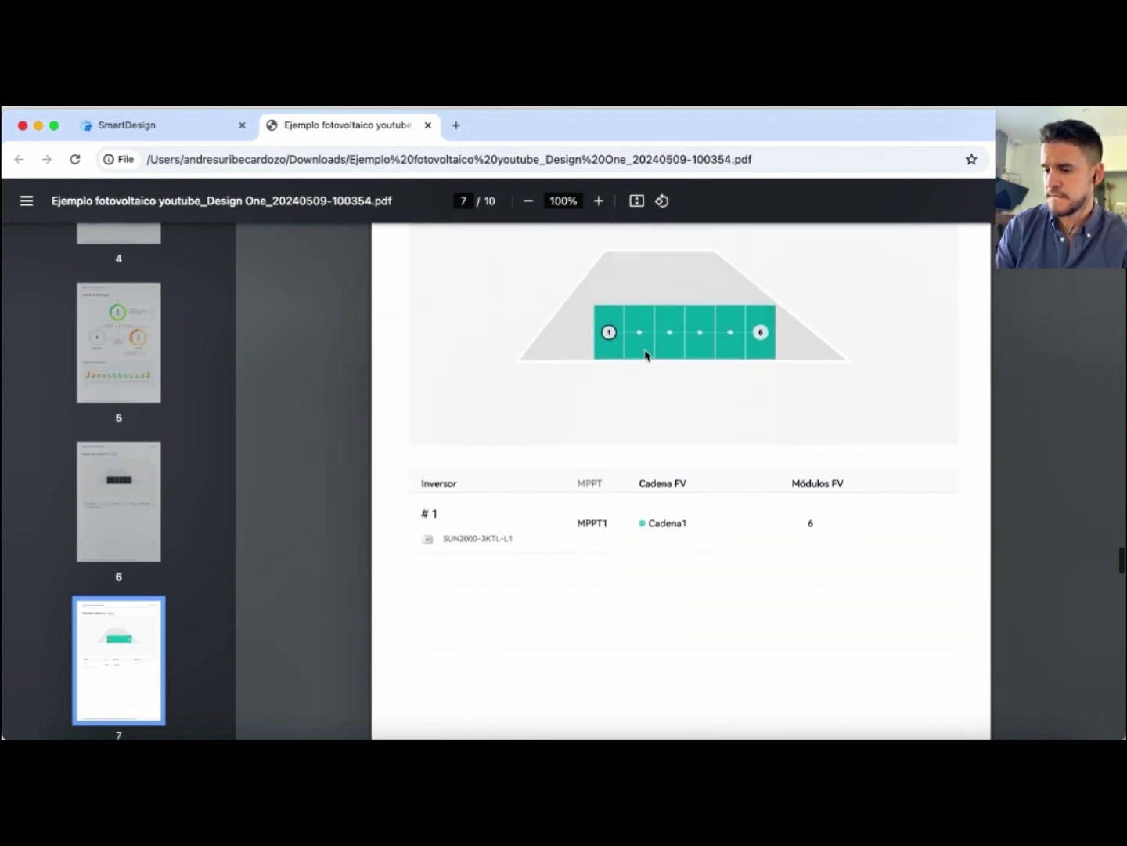
scroll(647, 356, down, 20)
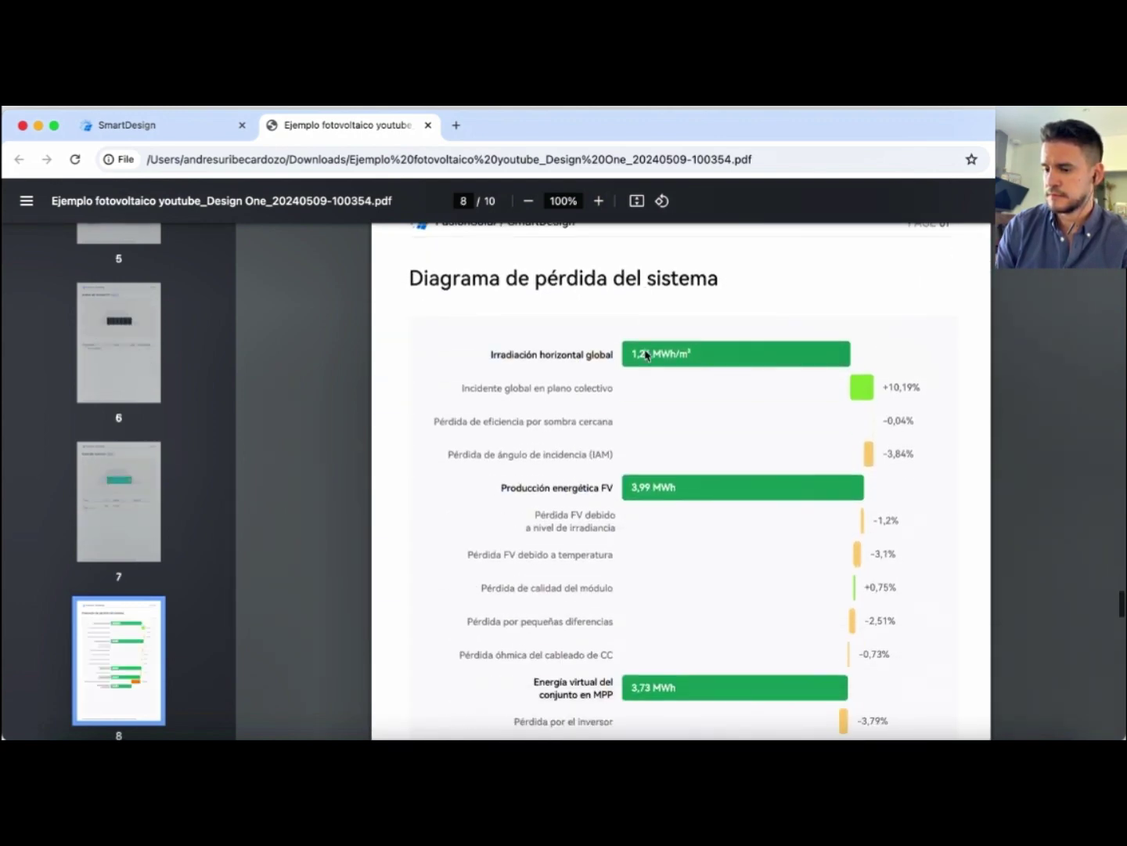
scroll(646, 354, down, 17)
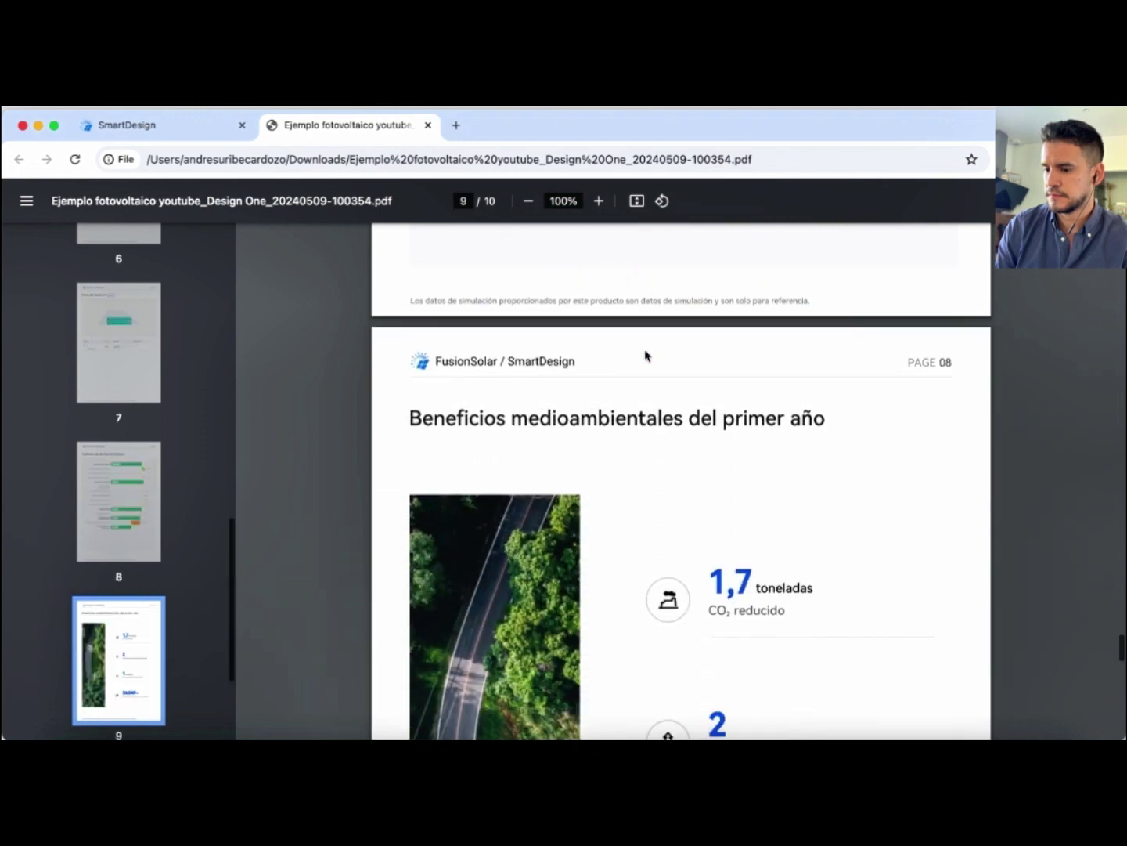
scroll(645, 357, down, 10)
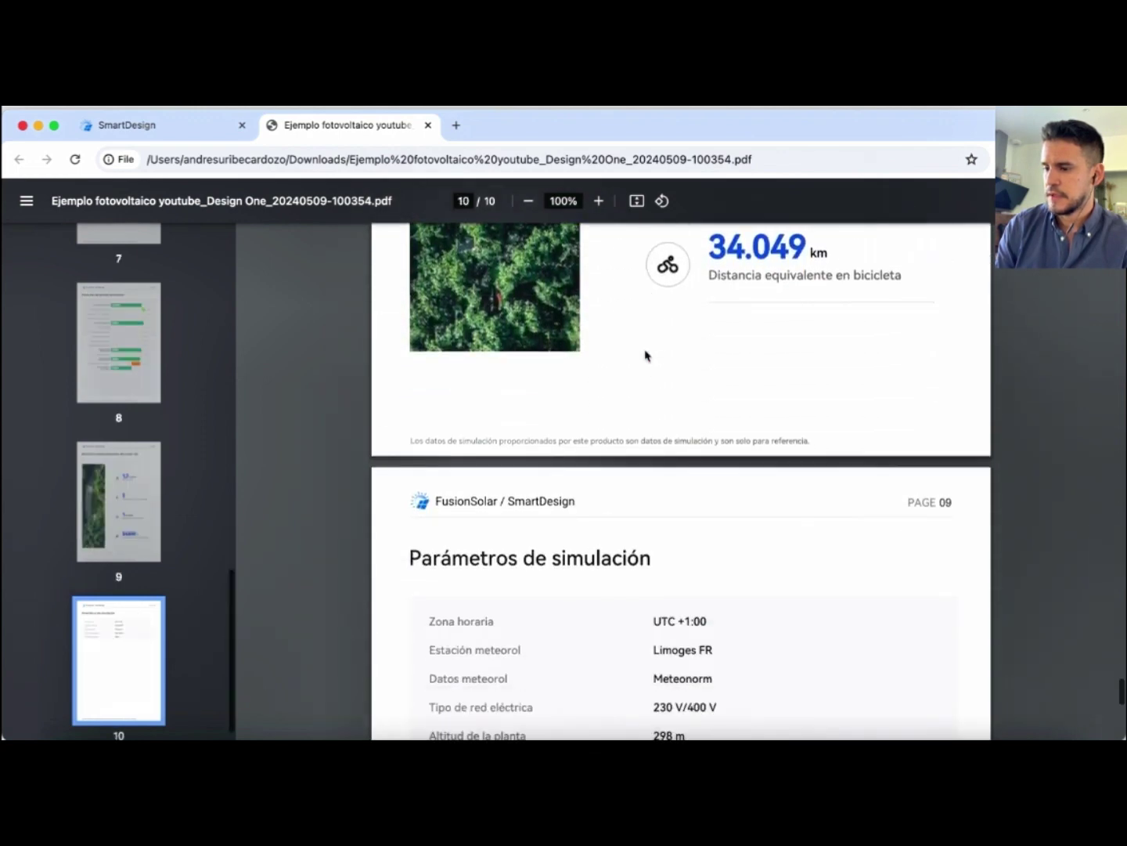
scroll(644, 356, down, 5)
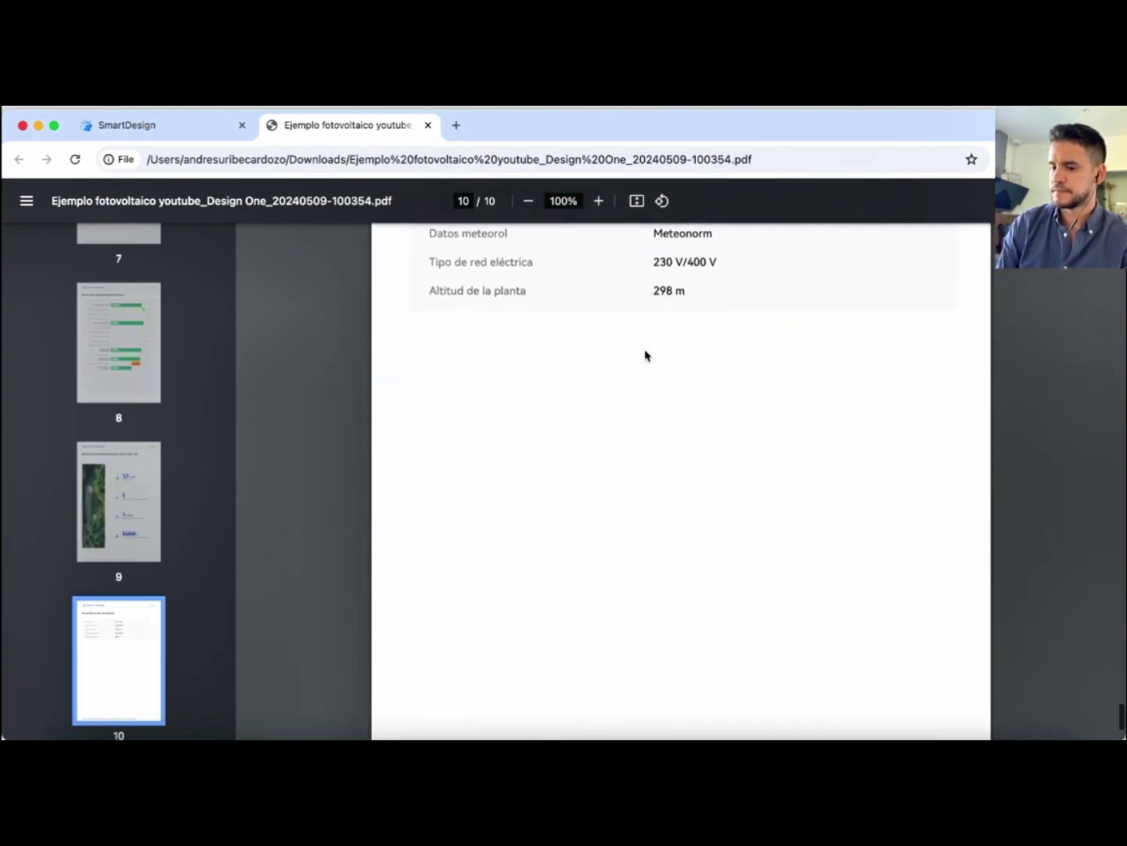